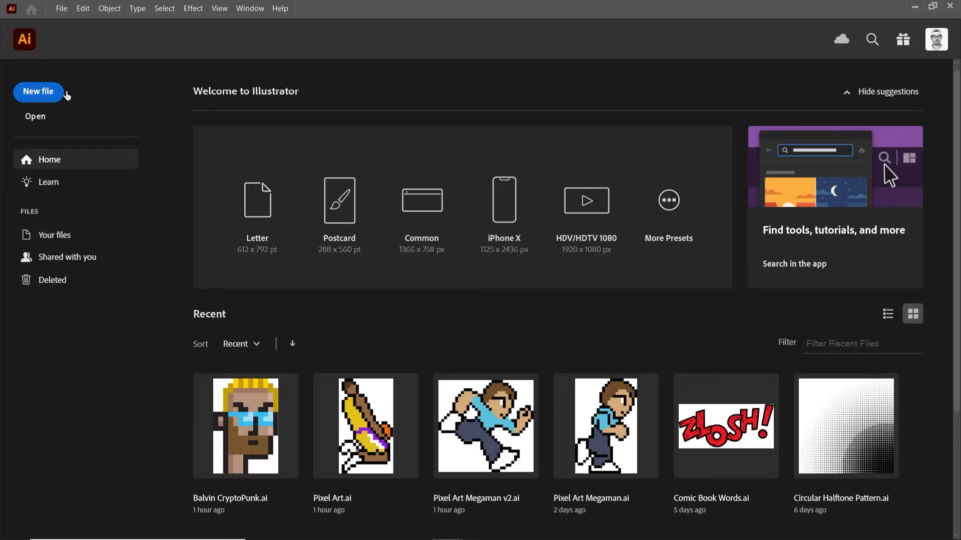
- Create a new 1080 × 1080 px RGB document with the transparency grid turned off
click(67, 95)
click(706, 154)
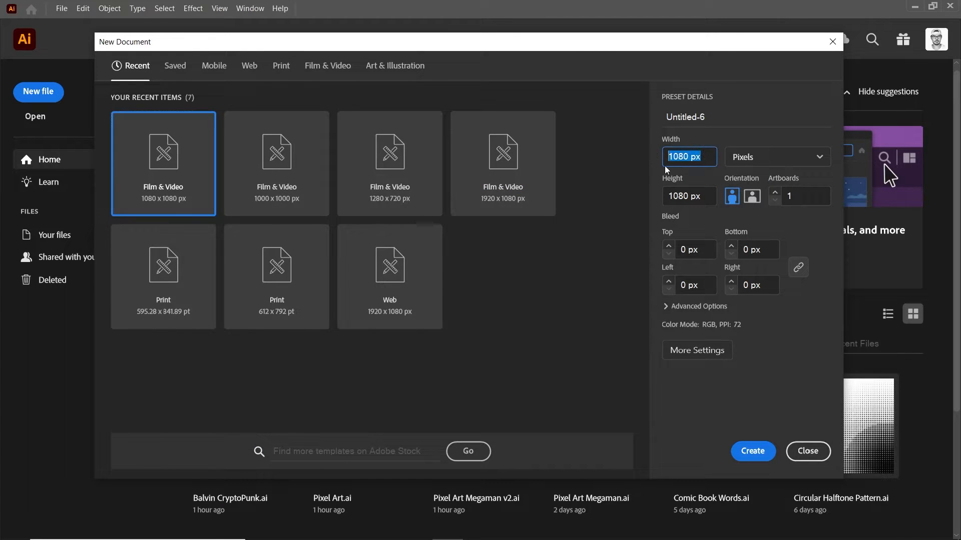
click(707, 198)
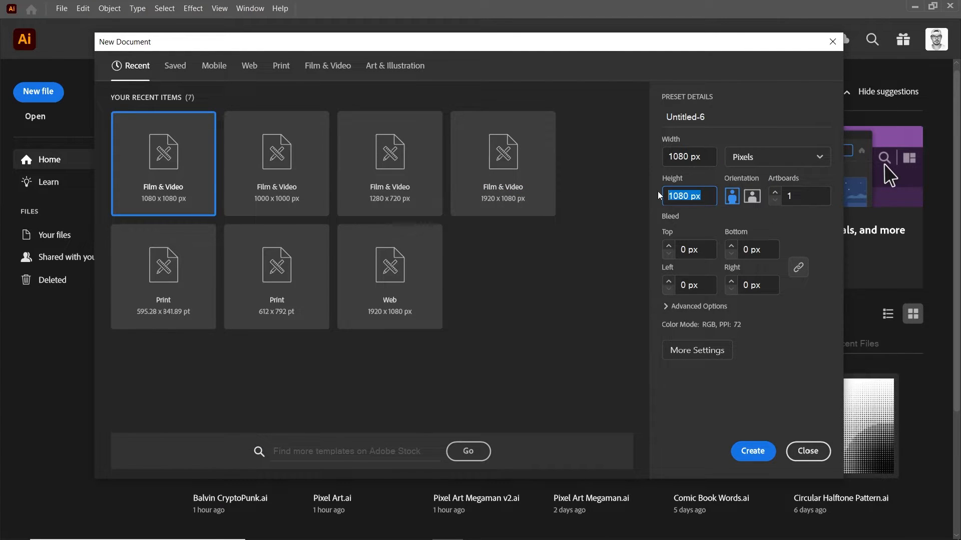
click(701, 350)
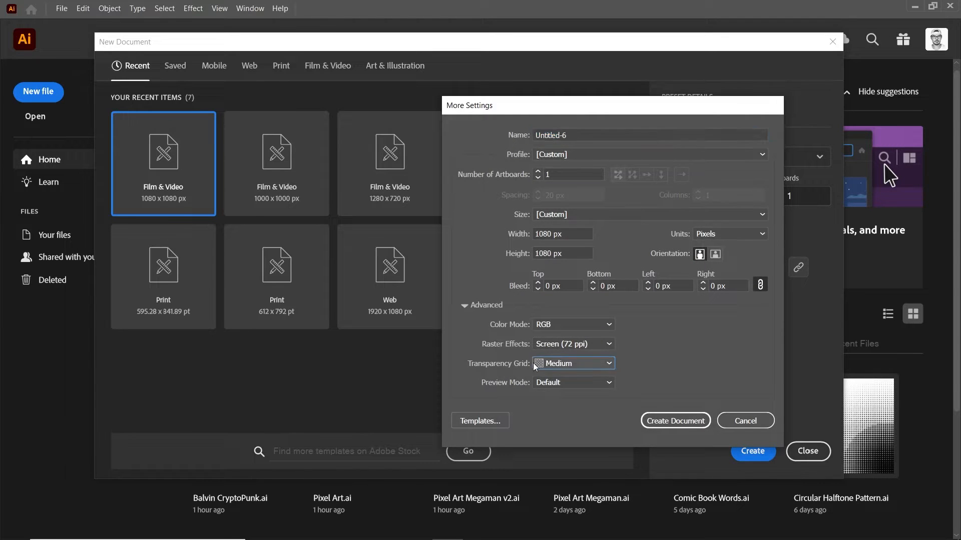
click(570, 365)
click(562, 378)
click(689, 421)
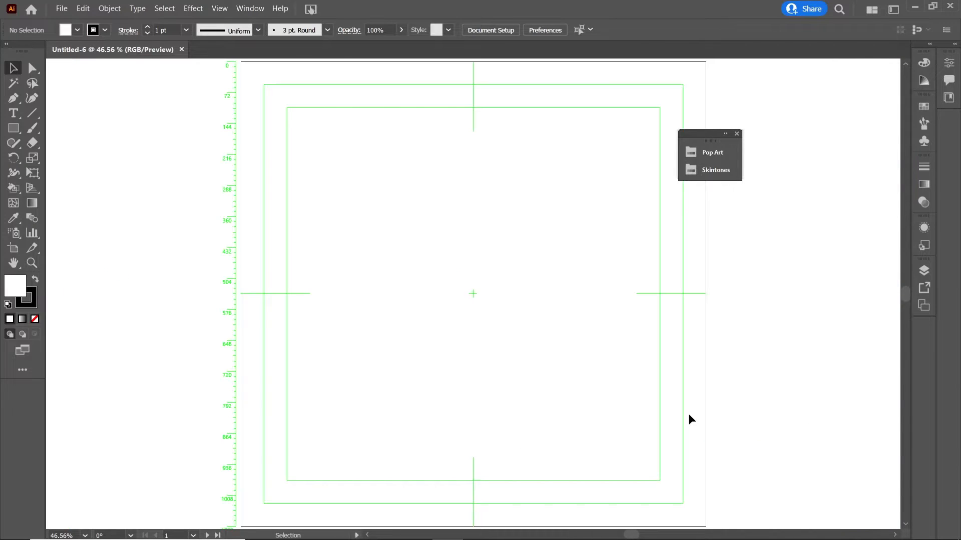
- Activate the Rectangular Grid tool
click(35, 119)
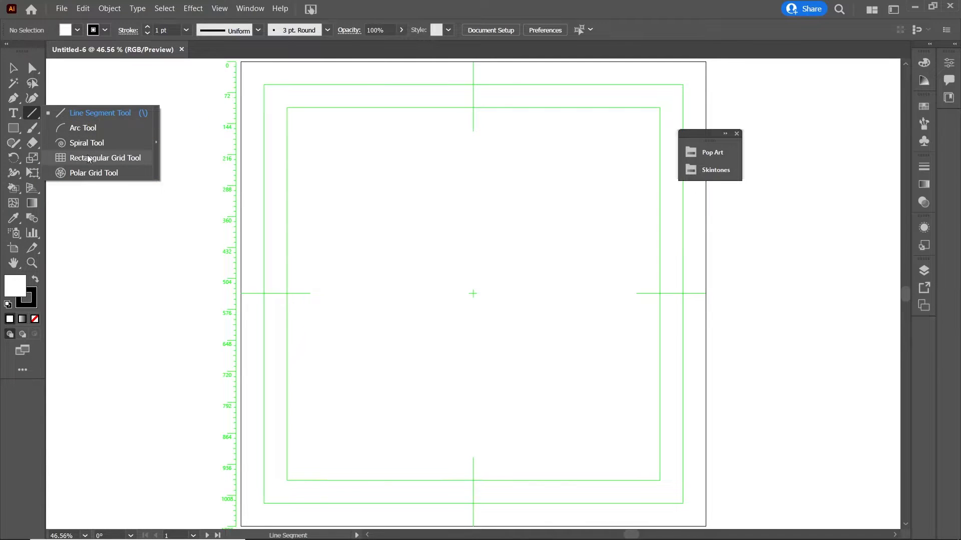
click(132, 158)
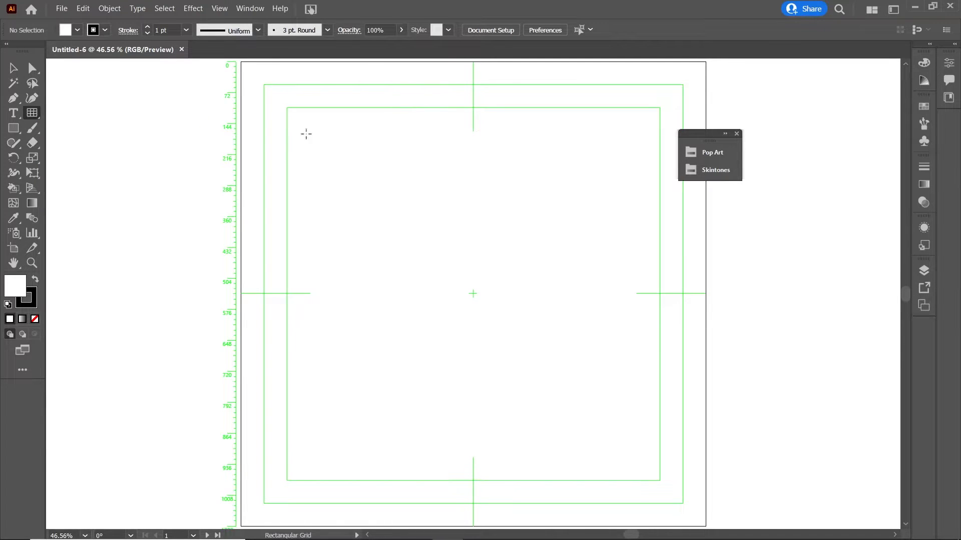
- Try a rectangular grid inside the artboard, reducing it to 9 columns and 9 rows, and undo it
drag(277, 91, 660, 455)
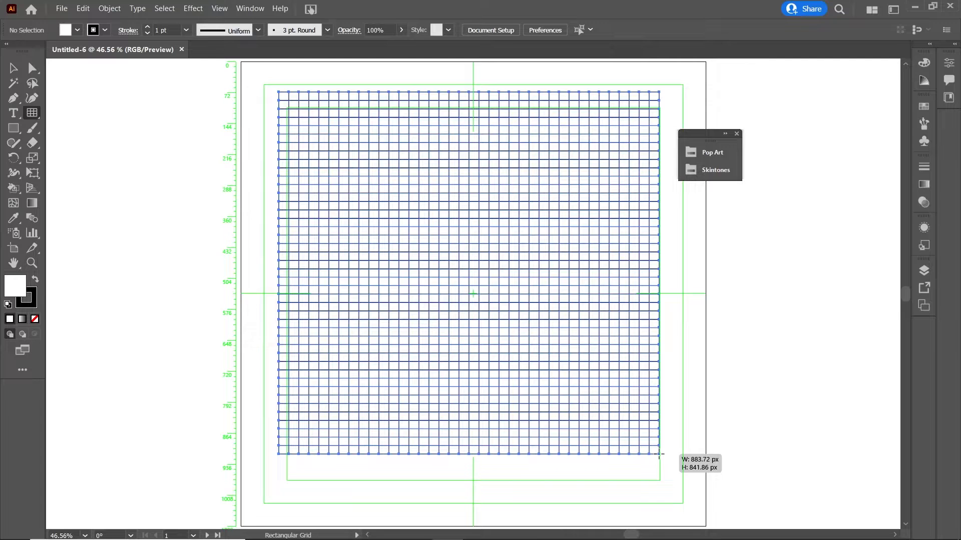
key(Down)
drag(659, 454, 659, 445)
key(Left)
key(Left)
key(Left)
key(Left)
key(Left)
key(Left)
key(Left)
key(Left)
key(Left)
key(Left)
key(Left)
key(Left)
key(Down)
key(Down)
key(Down)
key(Down)
key(Down)
key(Down)
key(Down)
key(Down)
key(Down)
key(Down)
key(Down)
key(Down)
key(Down)
key(Down)
key(Down)
key(Down)
key(Left)
key(Left)
key(Left)
key(Left)
key(Left)
key(Down)
key(Down)
key(Down)
key(Down)
key(Down)
key(Down)
key(Down)
key(Left)
key(Left)
key(Left)
key(Left)
key(Left)
key(Left)
key(Left)
key(Left)
key(Left)
key(Left)
key(Left)
key(Left)
key(Left)
key(Left)
key(Left)
key(Left)
key(Left)
key(Down)
key(Down)
key(Down)
key(Down)
key(Left)
key(Left)
key(Left)
key(Down)
key(Down)
key(Down)
key(Down)
key(Down)
key(Up)
key(Up)
key(Up)
key(Up)
key(Up)
key(Up)
key(Up)
key(Up)
key(Right)
key(Right)
key(Right)
key(Right)
key(Right)
key(Right)
key(Right)
key(Right)
key(Right)
key(Right)
key(Right)
key(Right)
key(Right)
key(Right)
key(Left)
key(Left)
key(Left)
key(Left)
key(Left)
key(Left)
drag(685, 411, 685, 412)
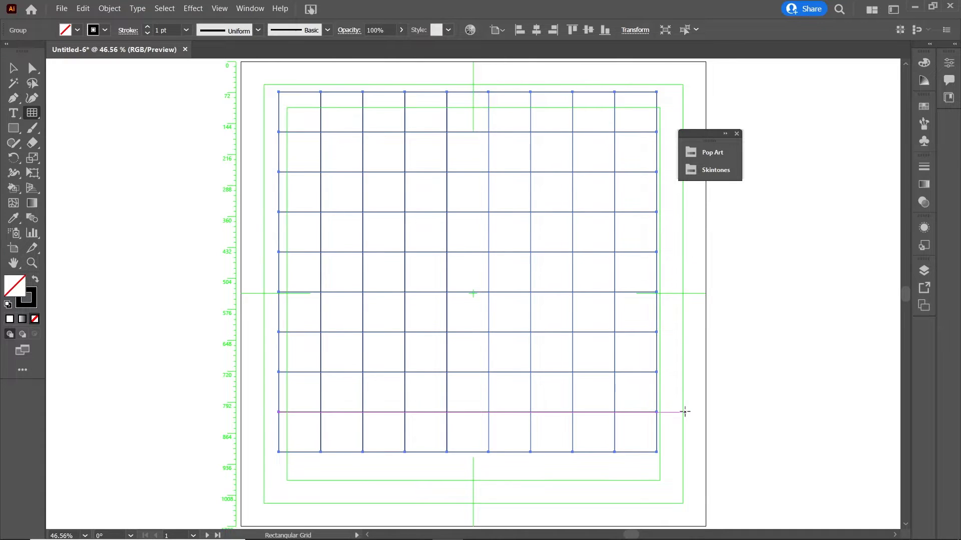
key(ctrl+z)
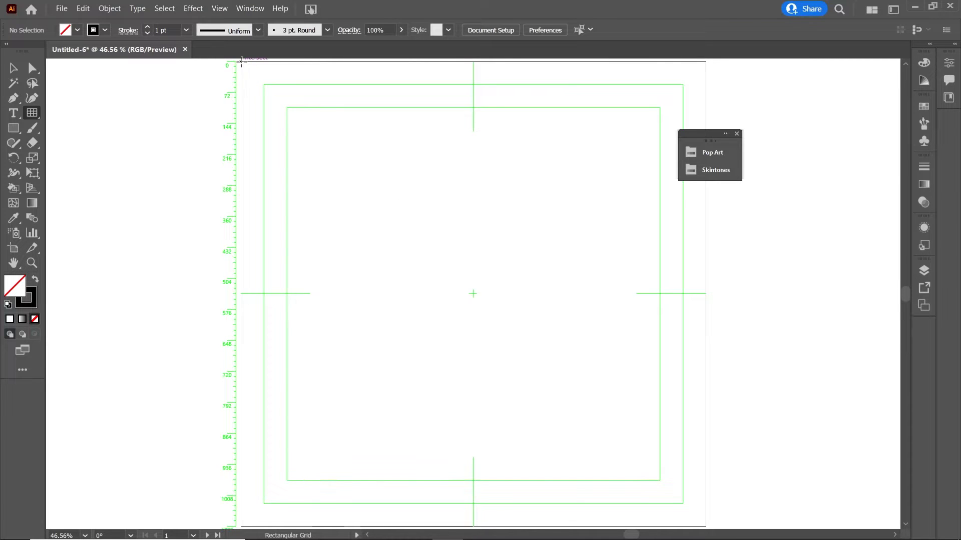
- Draw a rectangular grid covering the whole artboard from corner to corner, with 28 columns and 31 rows
drag(241, 62, 706, 525)
key(Up)
key(Up)
key(Up)
key(Up)
key(Up)
key(Up)
key(Up)
key(Up)
key(Up)
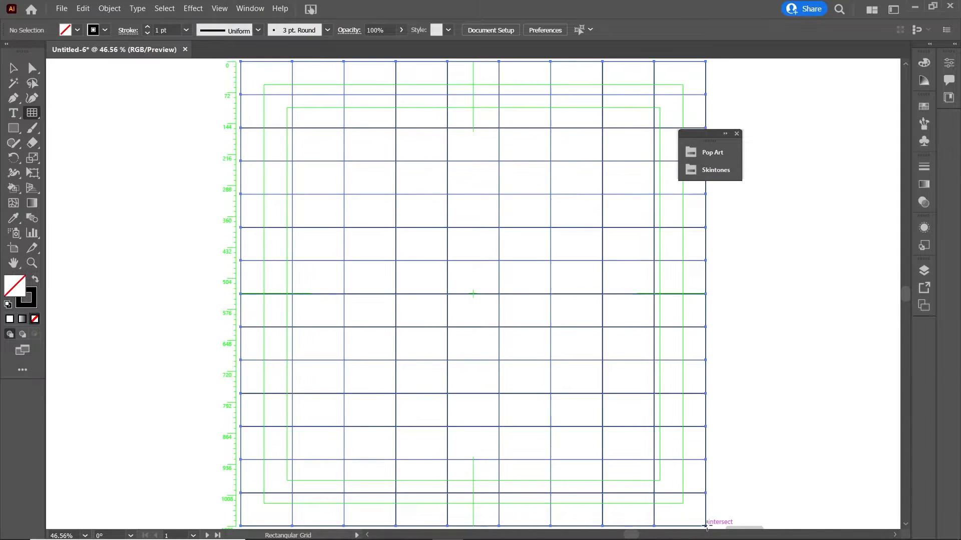
key(Right)
key(Right)
key(Right)
key(Right)
key(Right)
key(Right)
key(Right)
key(Right)
key(Right)
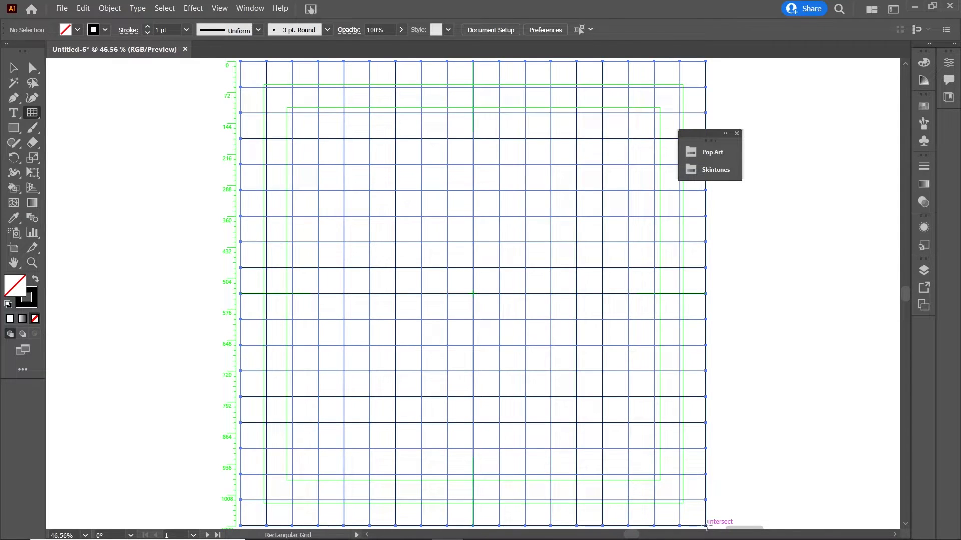
key(Up)
key(Up)
key(Up)
key(Up)
key(Up)
key(Right)
key(Right)
key(Right)
key(Right)
key(Up)
key(Up)
key(Up)
key(Up)
key(Right)
key(Right)
key(Right)
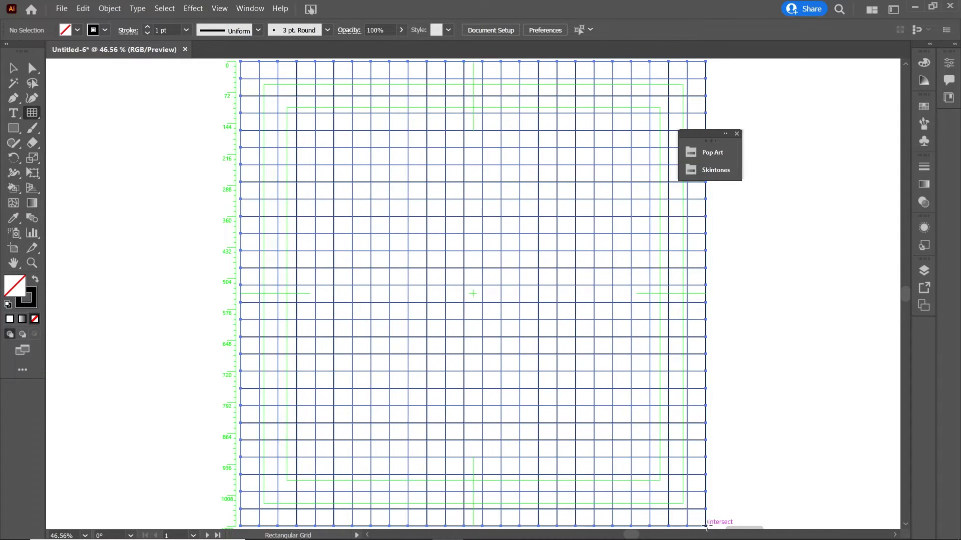
key(Up)
key(Up)
key(Up)
key(Up)
key(Right)
key(Right)
key(Right)
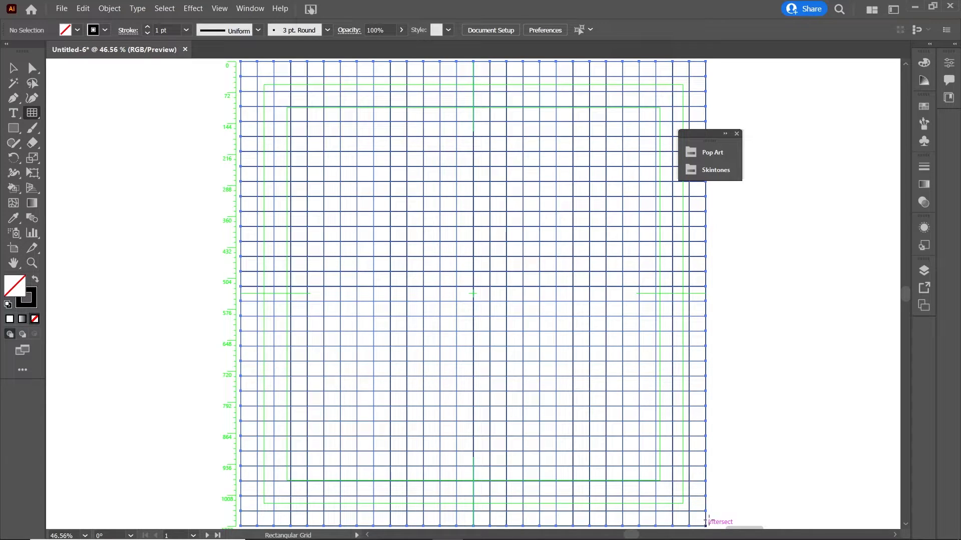
drag(705, 523, 706, 523)
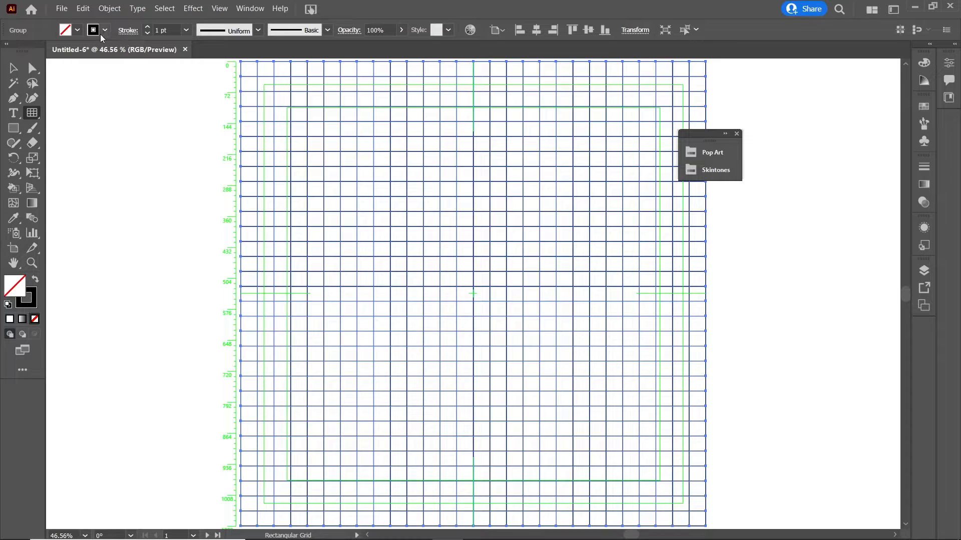
- Set the stroke color of the full-artboard grid to None
click(103, 34)
click(8, 52)
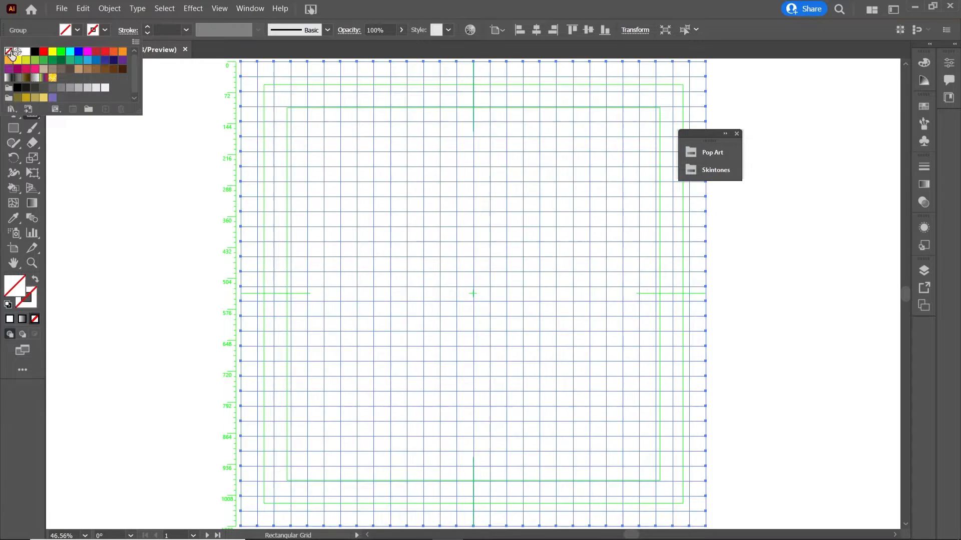
click(77, 30)
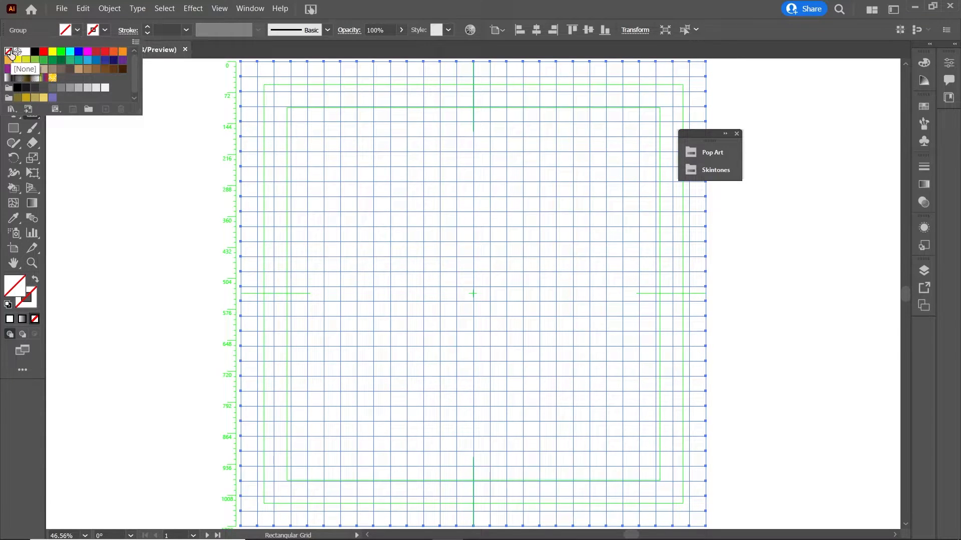
- Close the floating Pop Art and Skintones swatch libraries
click(110, 7)
click(111, 8)
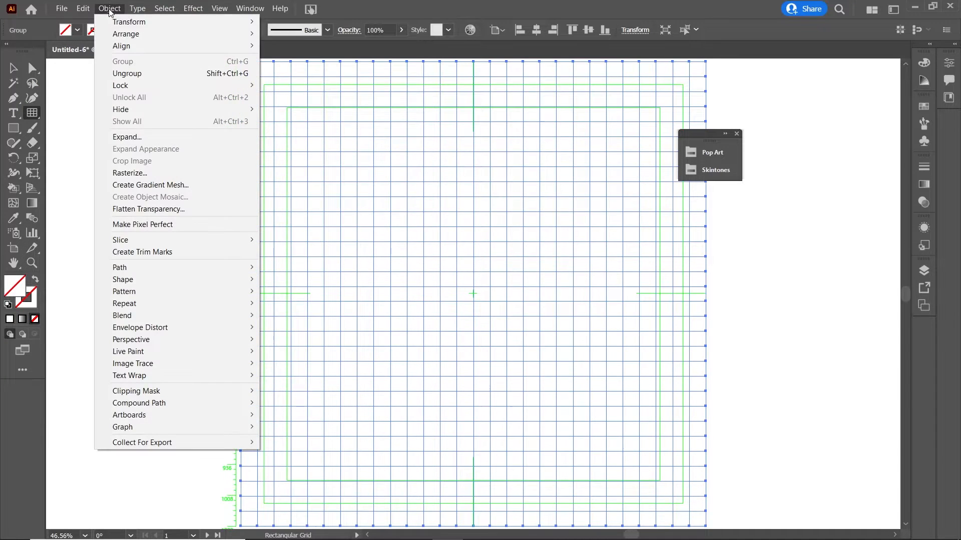
click(134, 137)
click(736, 134)
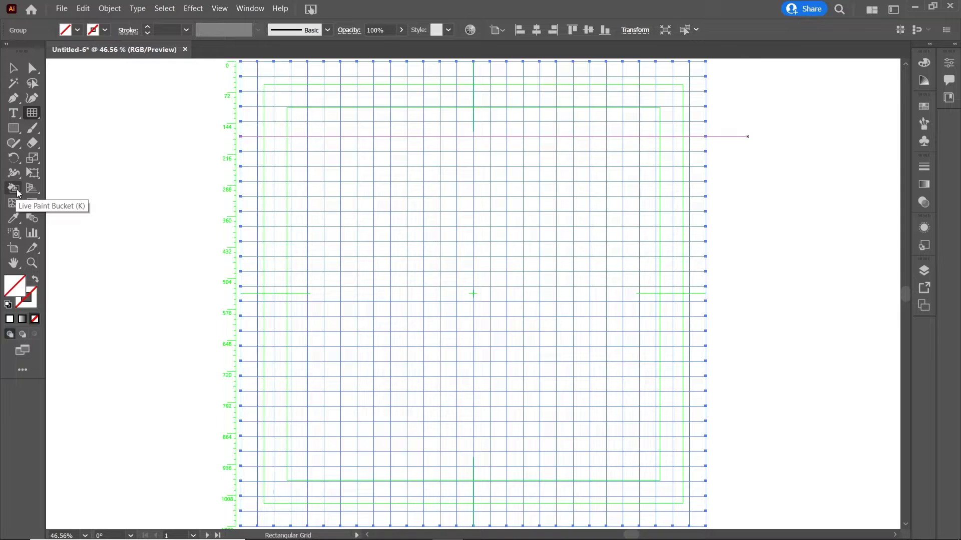
- Turn the grid into a Live Paint group and paint four cells black in an L shape left of the artboard's center
key(k)
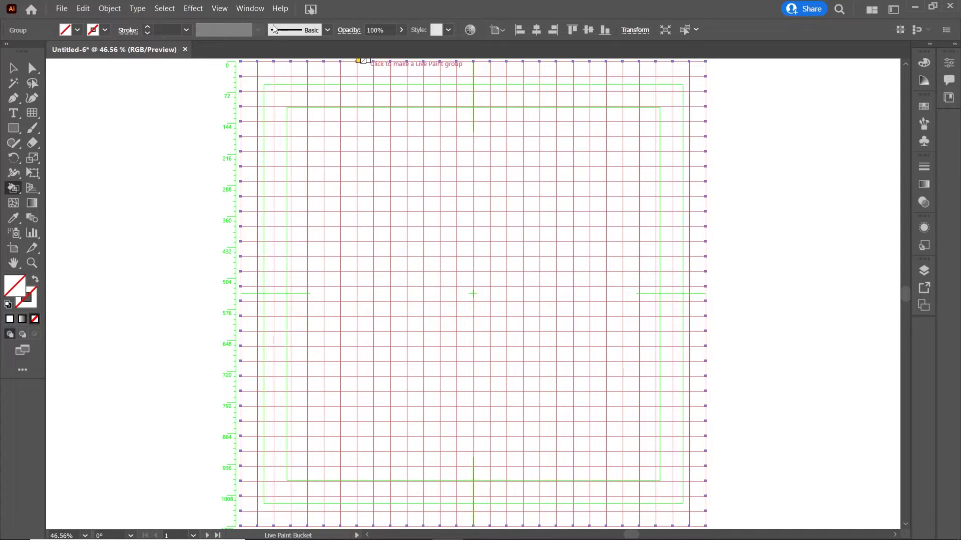
click(250, 8)
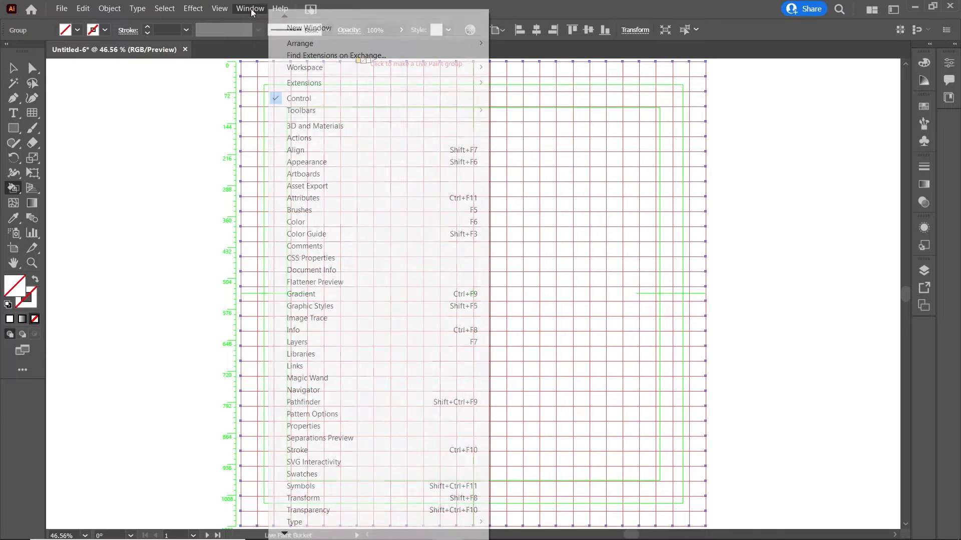
click(318, 474)
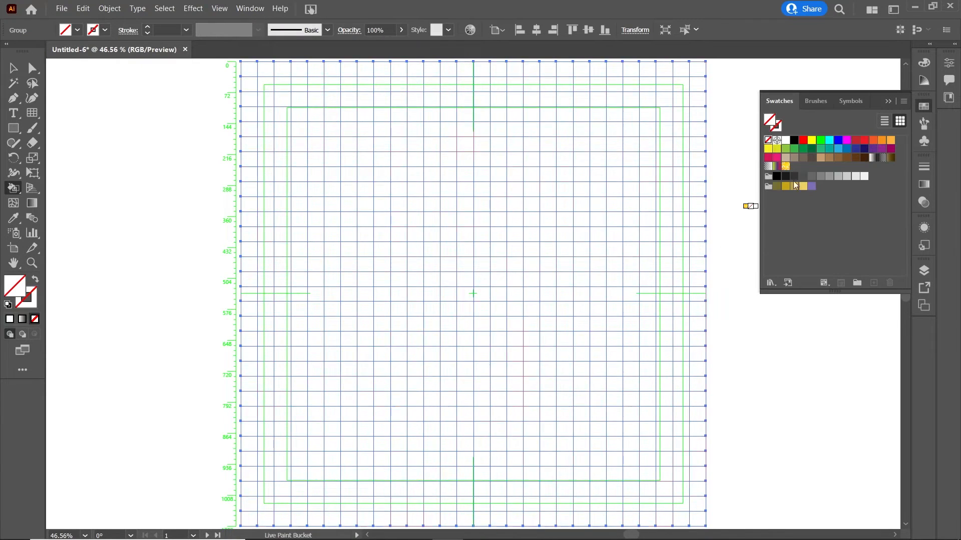
click(794, 140)
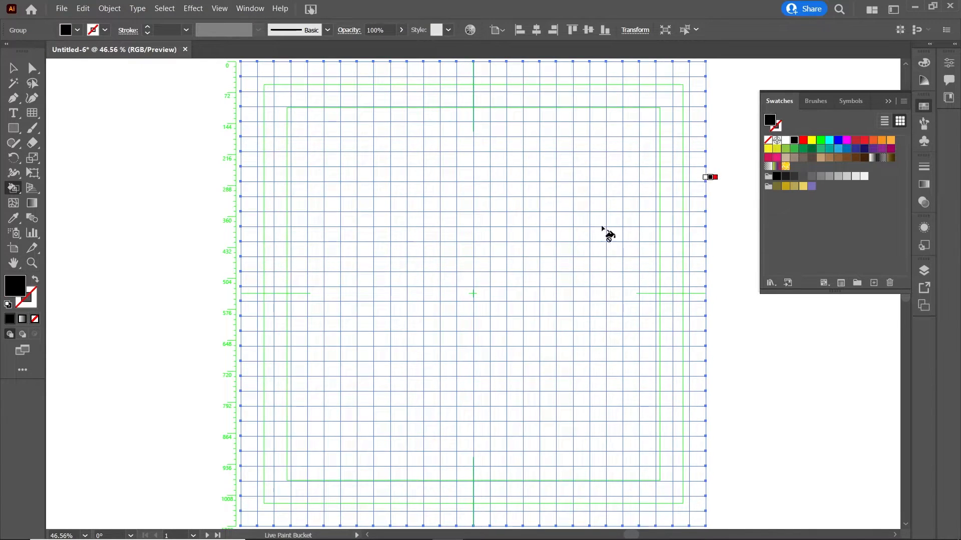
click(429, 282)
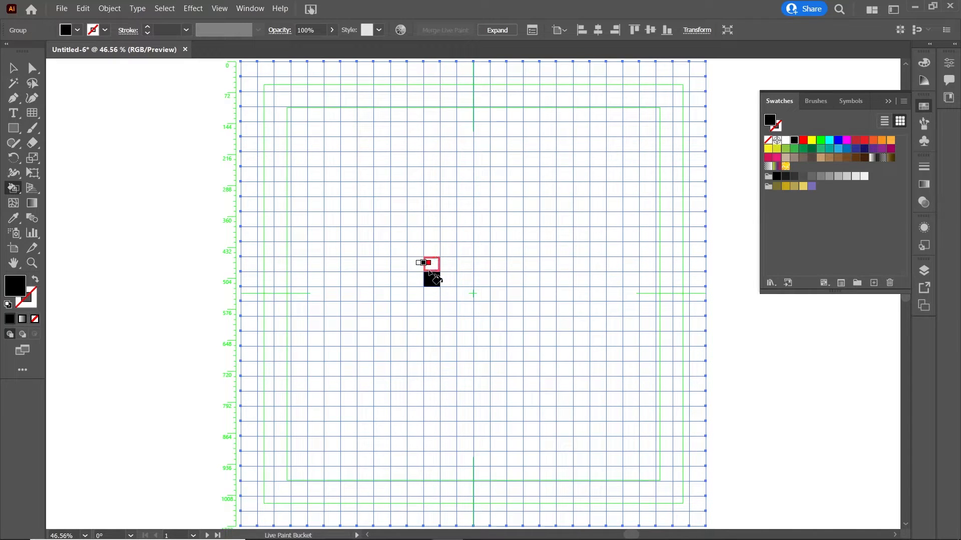
click(415, 279)
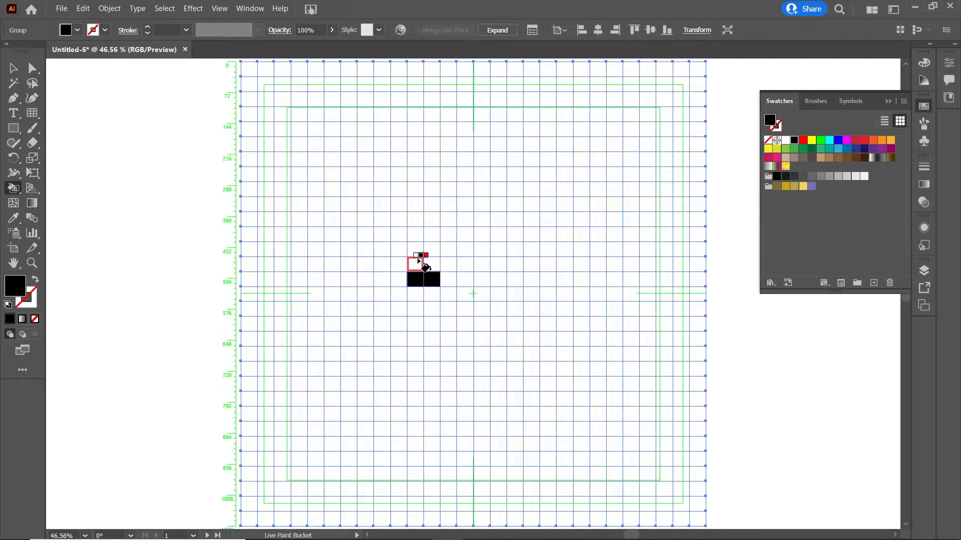
click(415, 265)
click(416, 250)
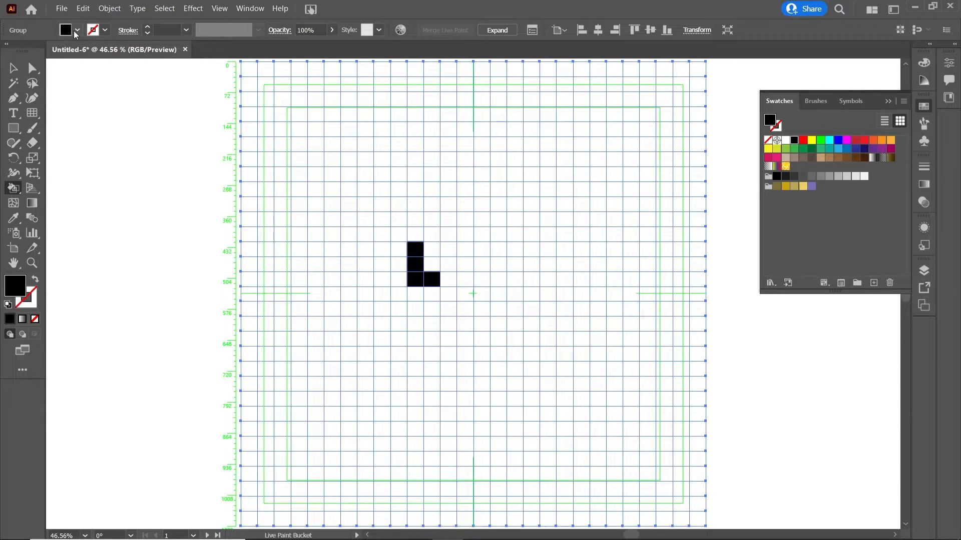
- Clear the four black cells of the L shape by painting them with a None fill
click(76, 31)
click(9, 51)
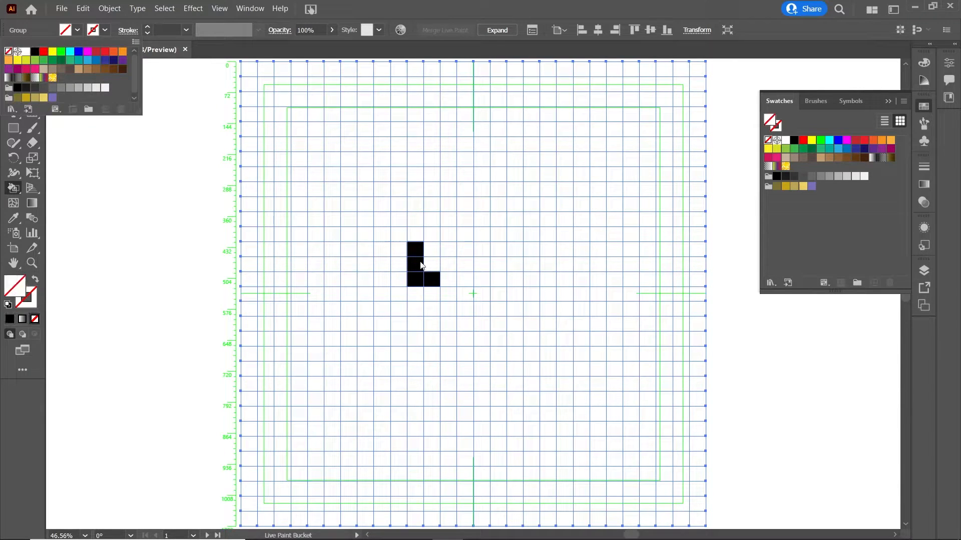
click(415, 251)
click(415, 251)
click(415, 264)
click(416, 280)
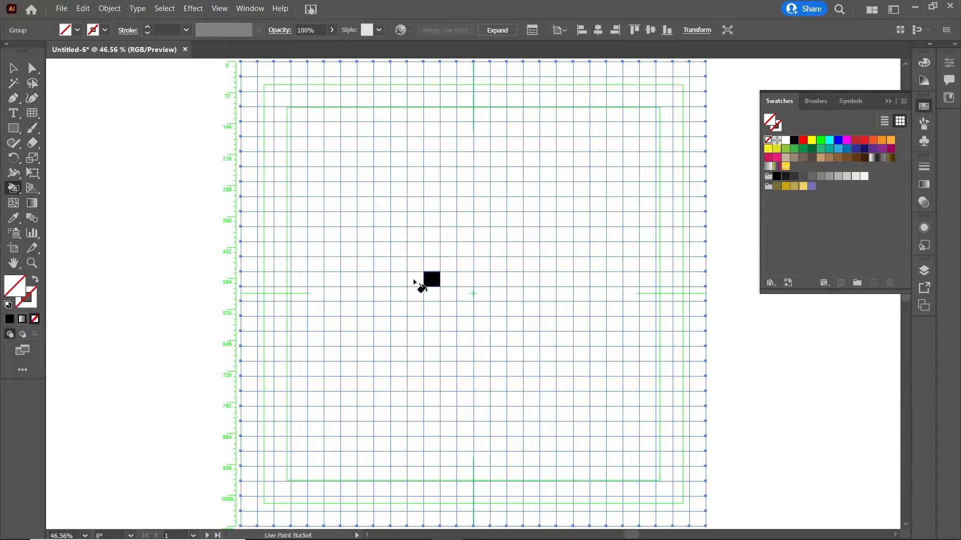
click(432, 280)
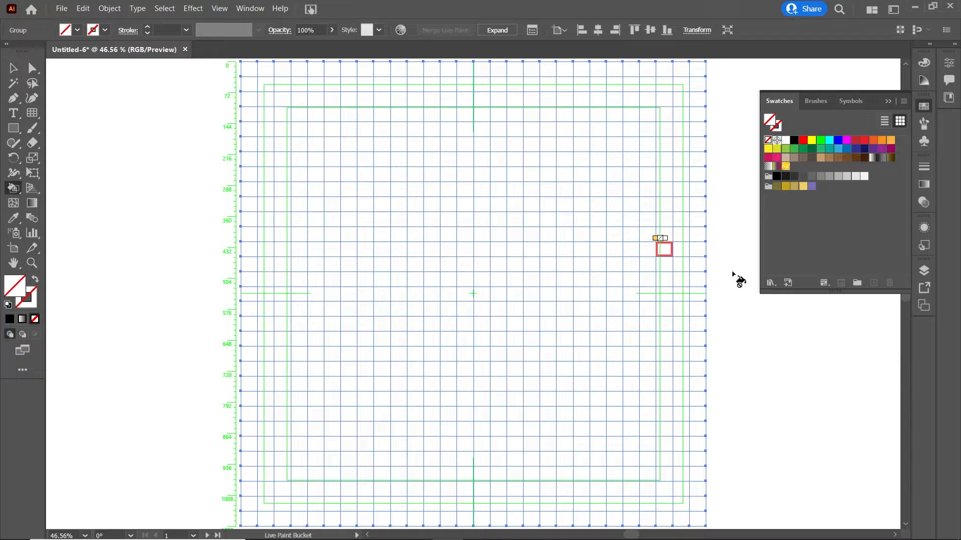
- Open the Pop Art and Skintones swatch libraries, show Pop Art in front, and place them just below the Swatches
click(771, 283)
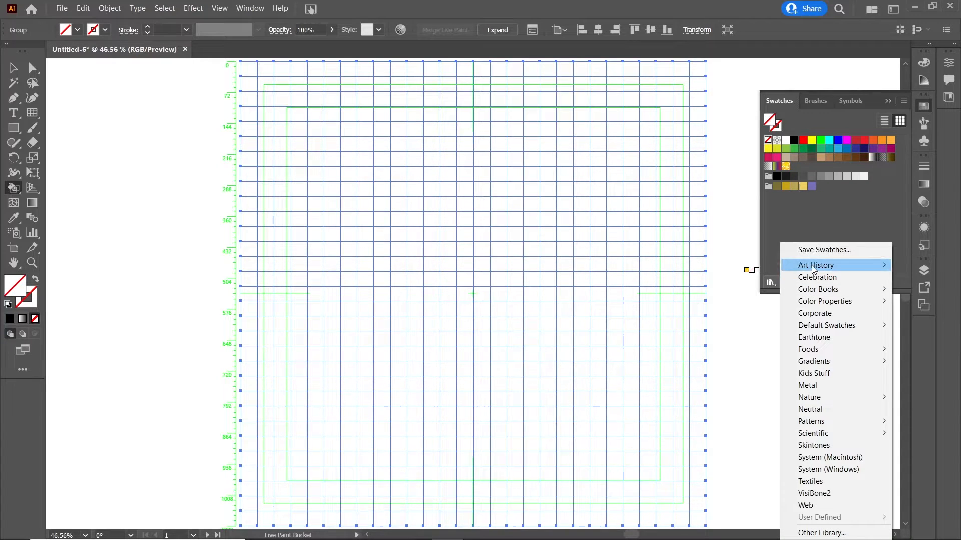
mouse_move(813, 270)
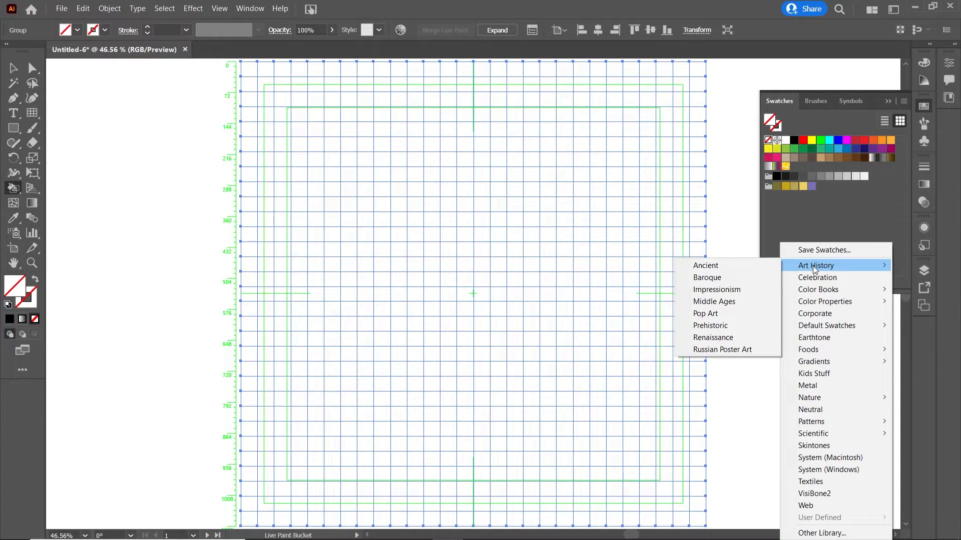
click(729, 315)
click(773, 283)
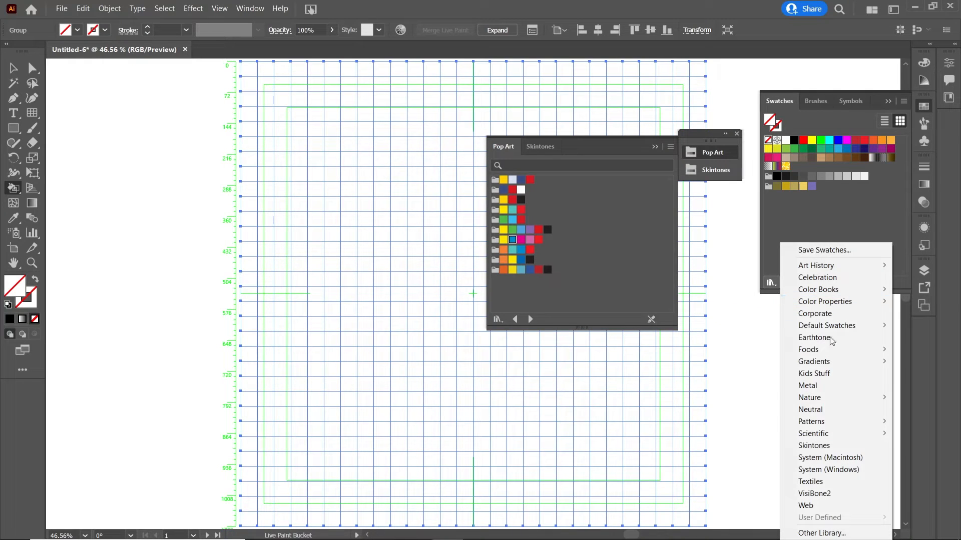
click(836, 445)
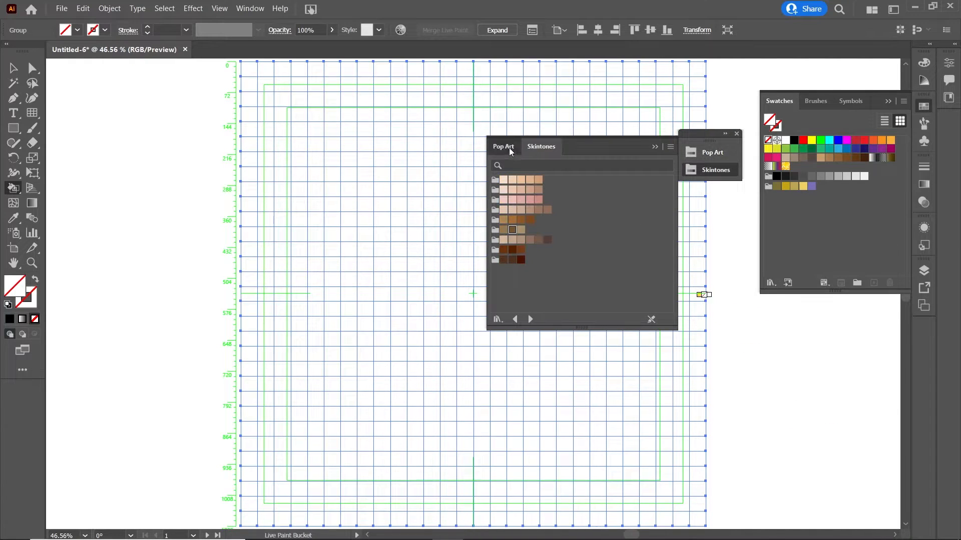
click(510, 148)
drag(586, 145, 805, 319)
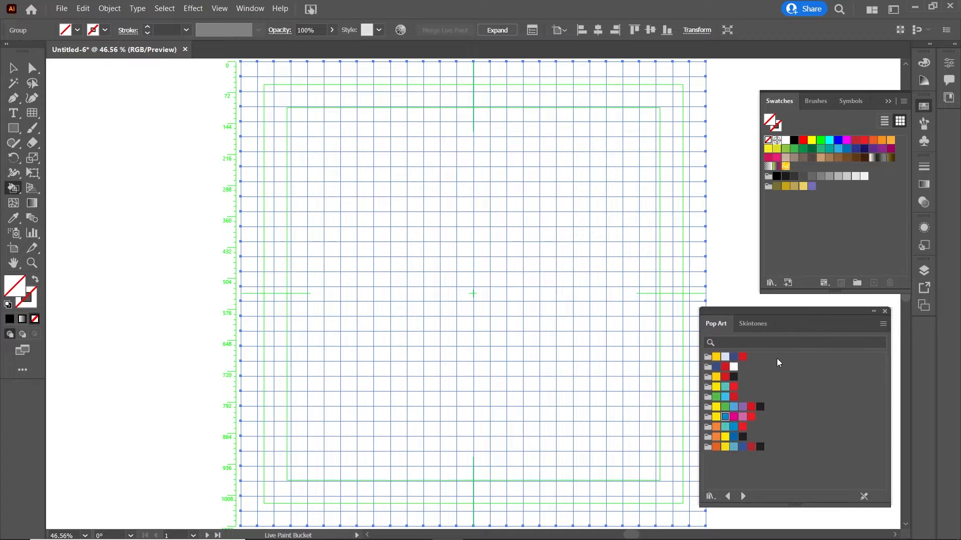
- Live-paint the left temple, top, right side and chin of a head outline using the near-black Pop Art swatch
click(733, 378)
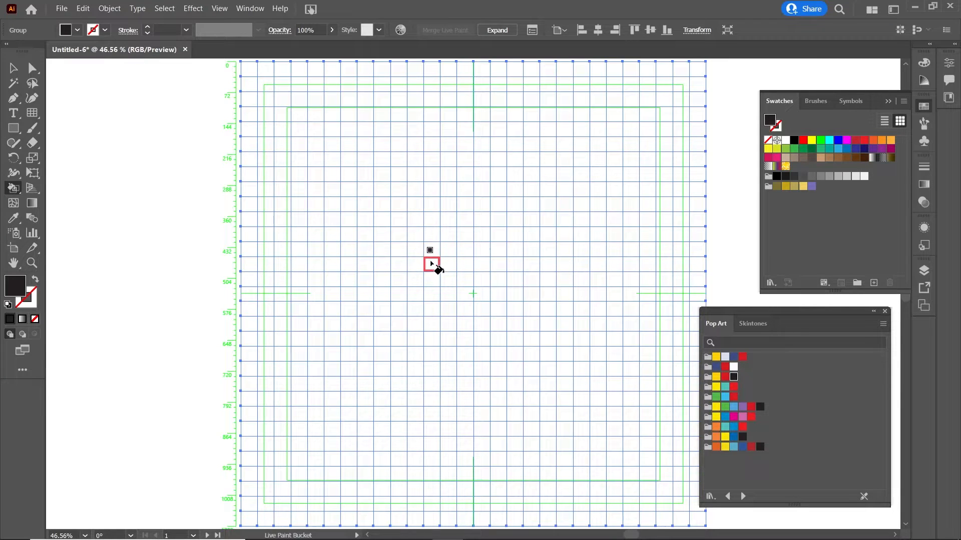
mouse_move(431, 262)
mouse_down()
mouse_move(430, 208)
mouse_move(453, 209)
mouse_move(445, 188)
mouse_move(580, 193)
mouse_up()
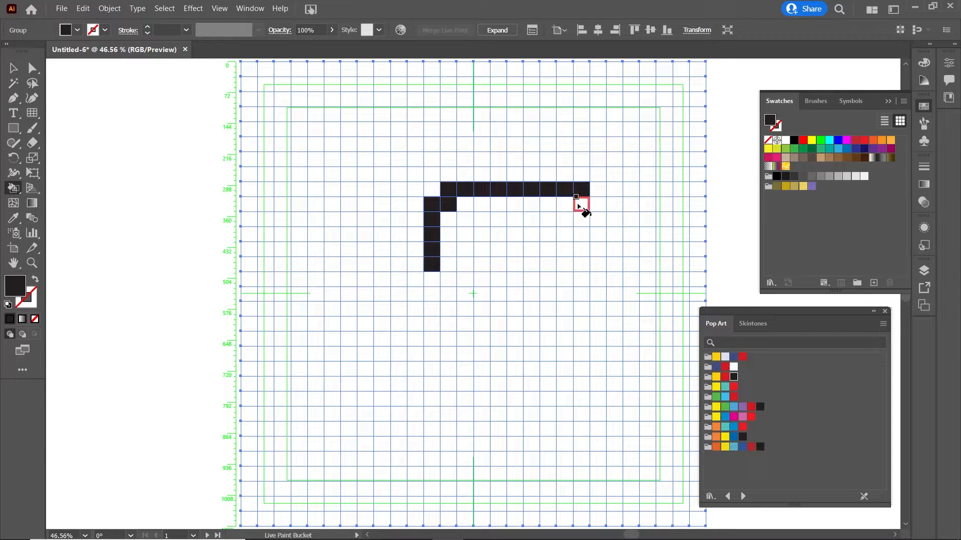
click(581, 205)
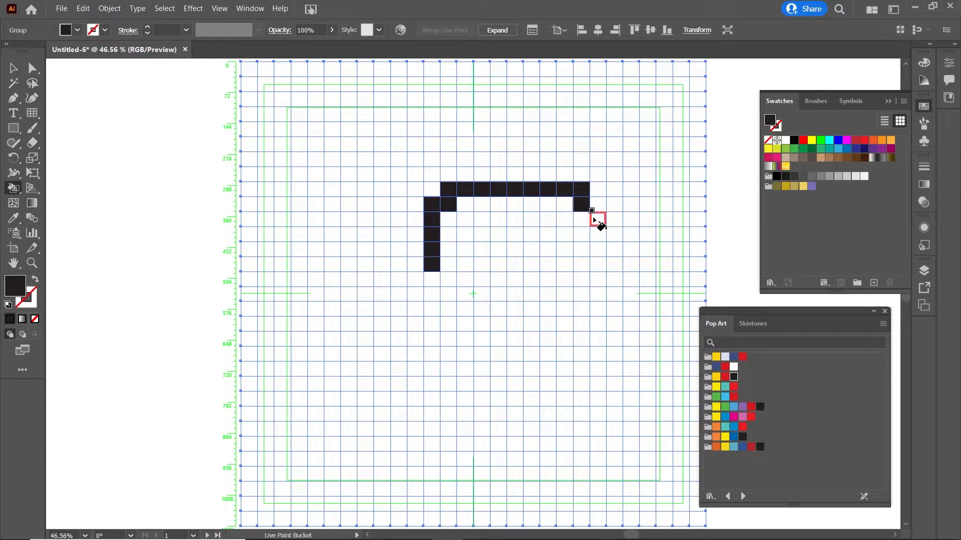
mouse_move(593, 206)
mouse_down()
mouse_move(596, 263)
mouse_move(609, 279)
mouse_move(606, 288)
mouse_move(595, 281)
mouse_move(598, 342)
mouse_move(655, 352)
mouse_move(633, 334)
mouse_move(579, 355)
mouse_move(581, 400)
mouse_move(598, 435)
mouse_move(567, 415)
mouse_move(497, 414)
mouse_up()
click(565, 413)
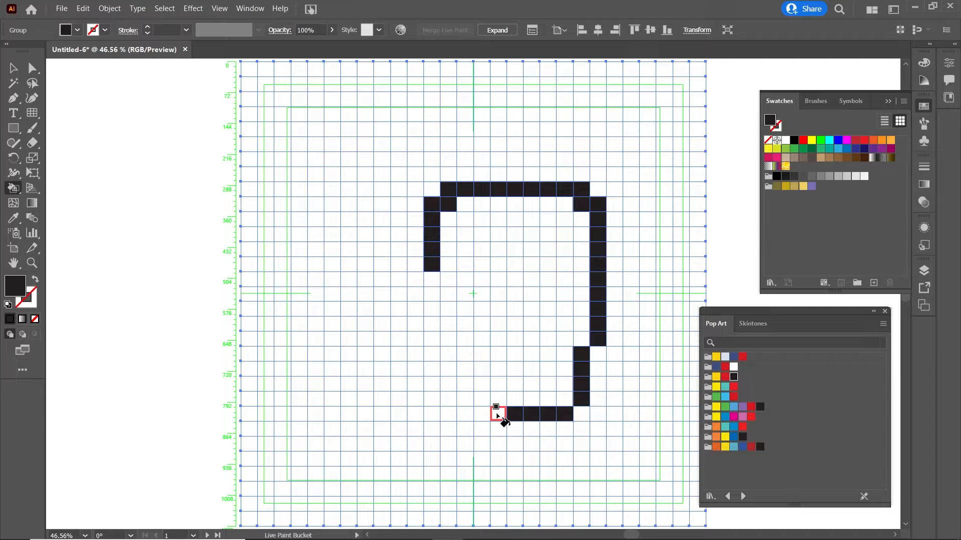
- Paint both neck edges and the outline's left side with a protruding ear in the same near-black
click(497, 414)
drag(498, 431, 498, 459)
mouse_move(431, 283)
mouse_down()
mouse_move(400, 283)
mouse_move(395, 322)
mouse_move(436, 378)
mouse_move(439, 449)
mouse_up()
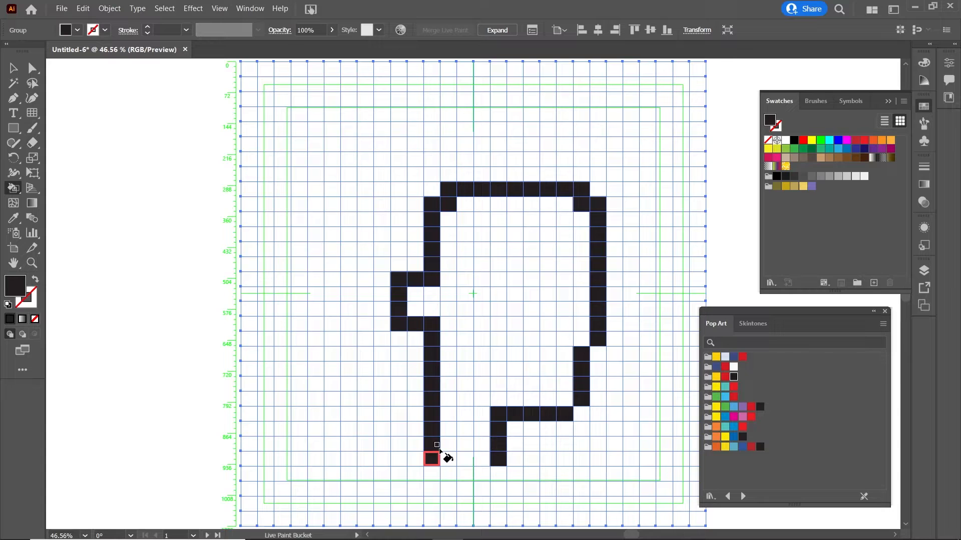
click(438, 451)
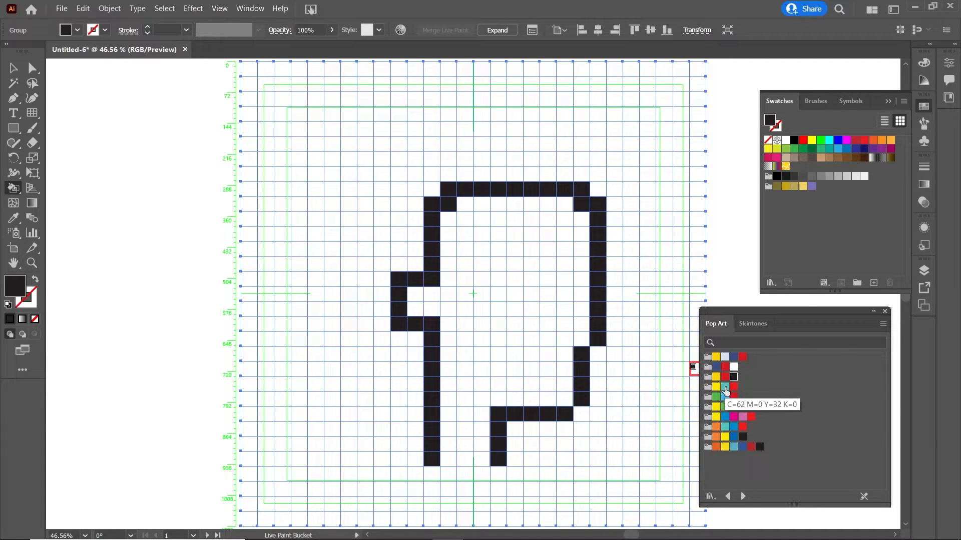
- Paint glasses with two lenses and an arm reaching the ear in the teal Pop Art swatch C=62 M=0 Y=32 K=0
click(726, 388)
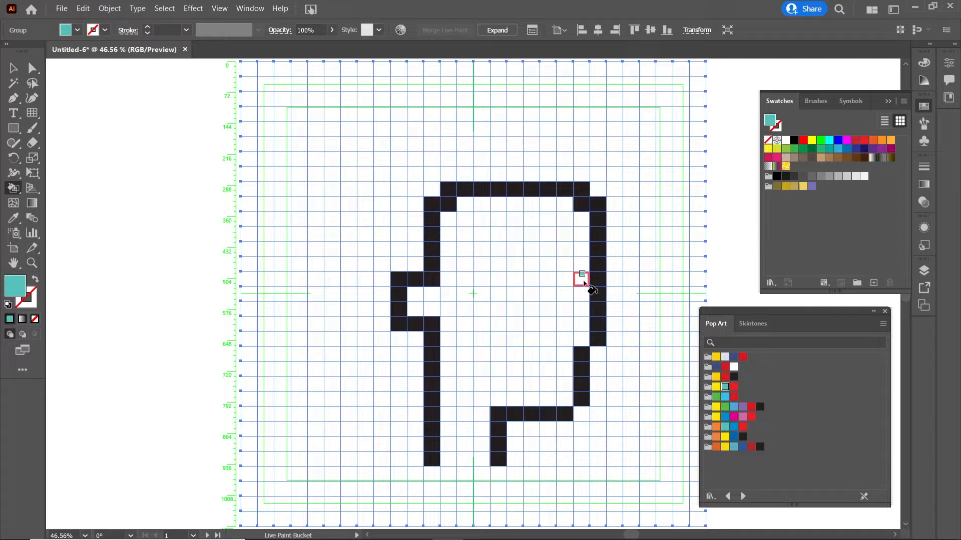
drag(584, 284, 543, 284)
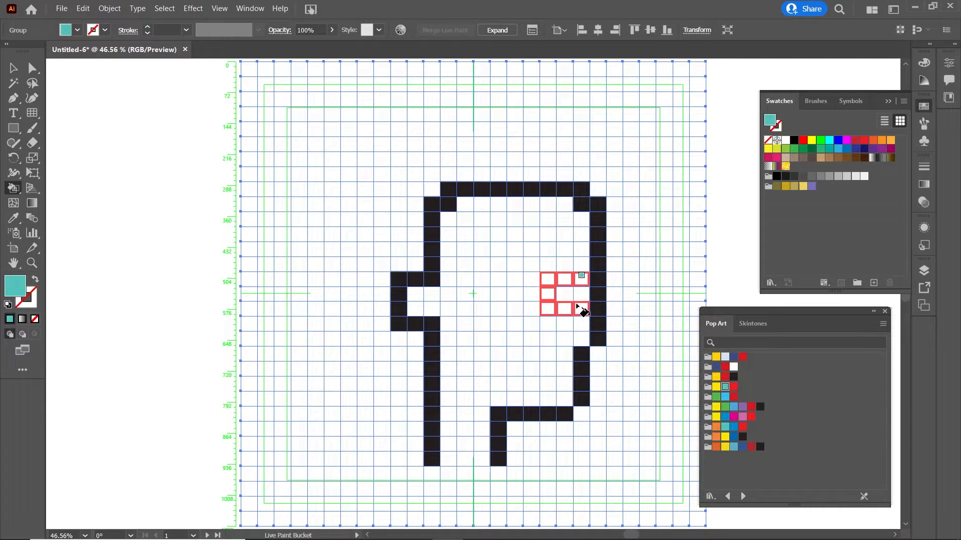
drag(582, 312, 569, 296)
click(531, 280)
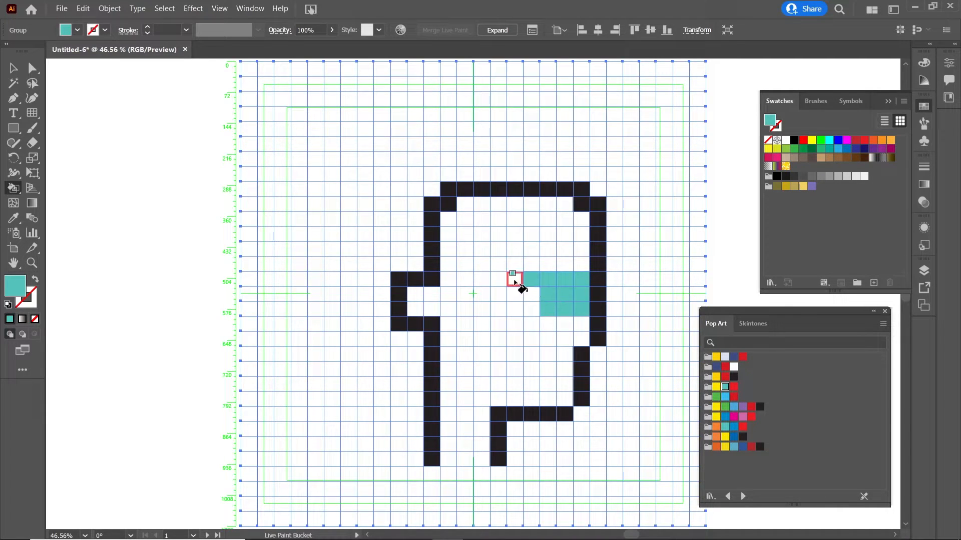
mouse_move(514, 282)
mouse_down()
mouse_move(480, 281)
mouse_move(484, 313)
mouse_move(515, 313)
mouse_up()
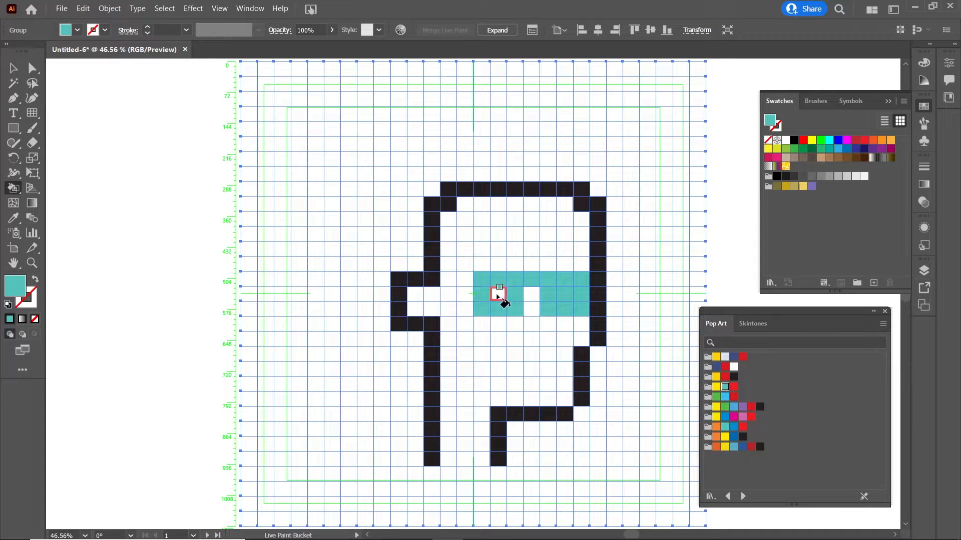
drag(454, 282, 445, 281)
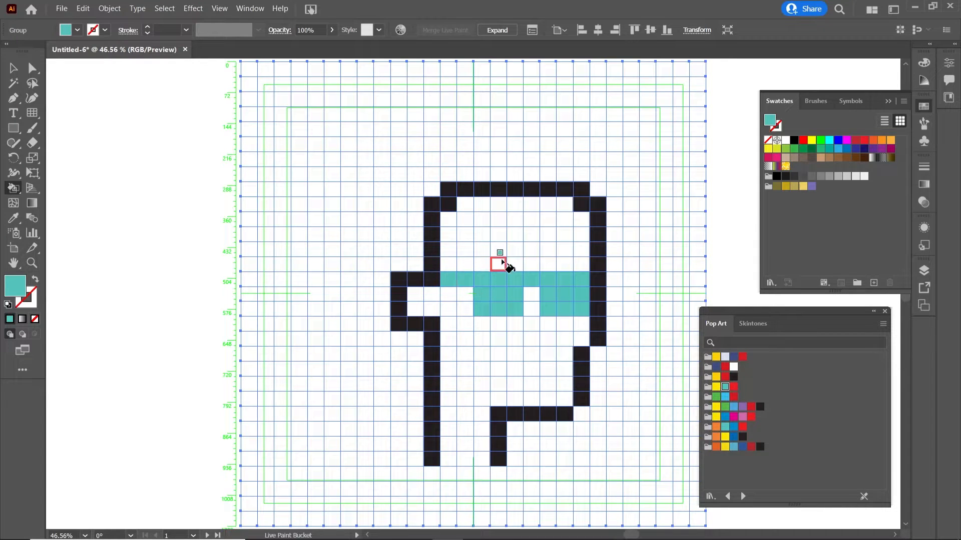
- Paint an L-shaped nose between the lenses and two slanted eyebrows above the glasses in near-black from Pop Art
click(760, 407)
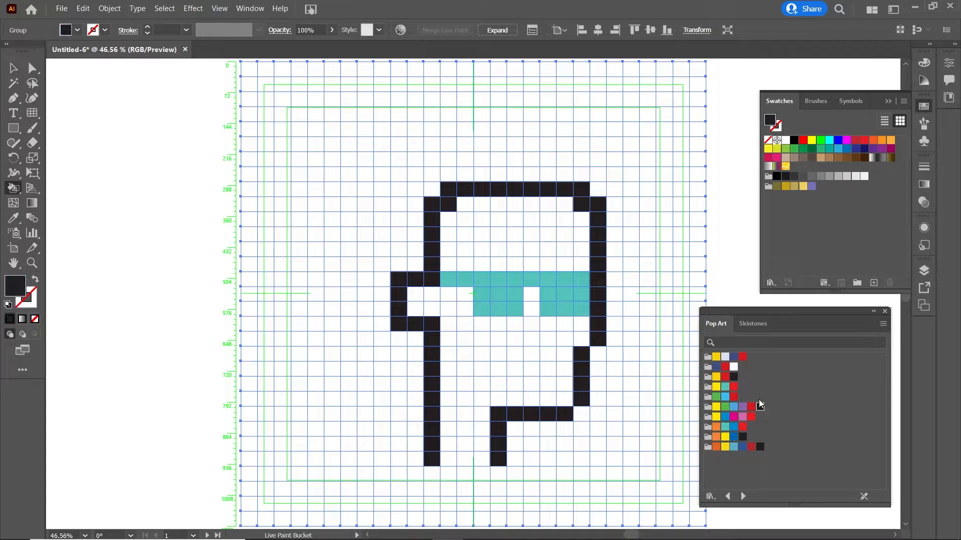
mouse_move(533, 310)
mouse_down()
mouse_move(533, 339)
mouse_move(530, 296)
mouse_up()
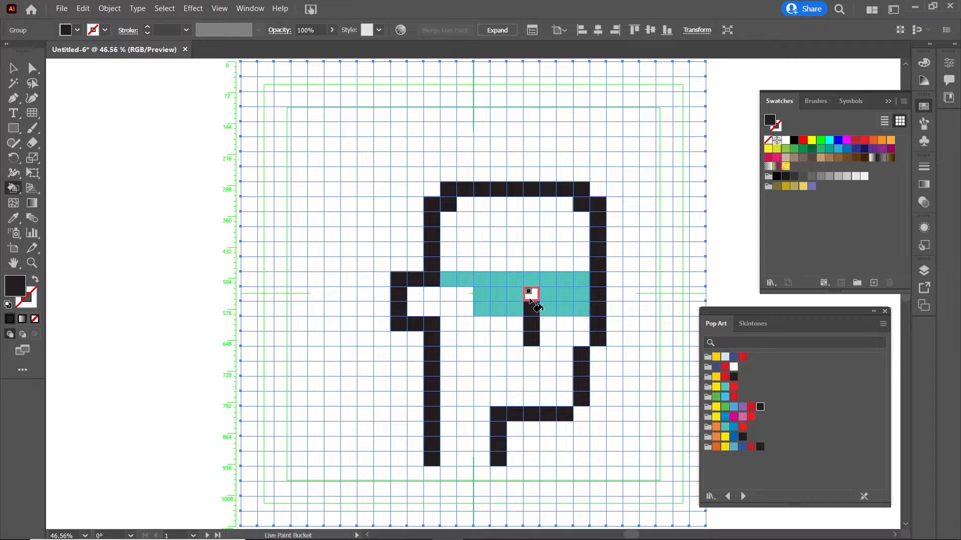
click(516, 339)
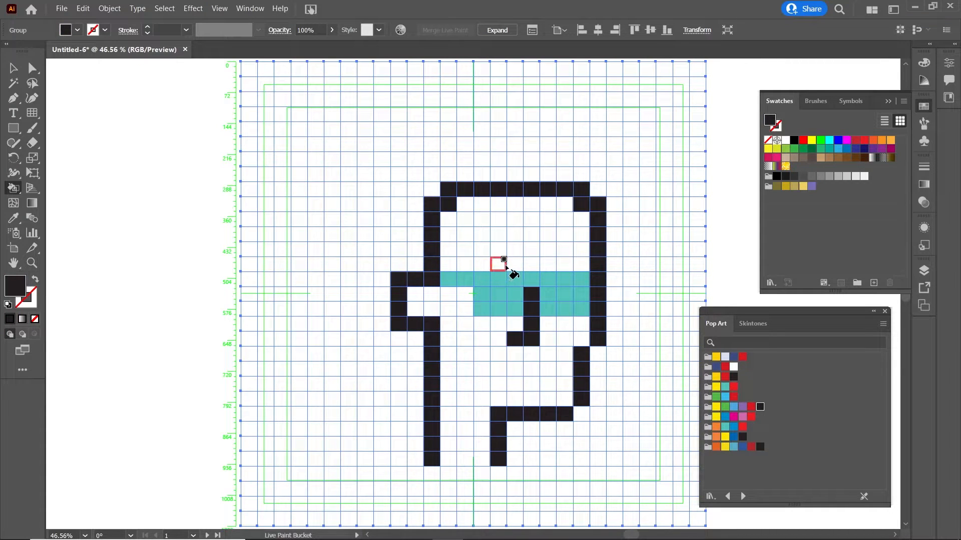
drag(503, 266, 467, 251)
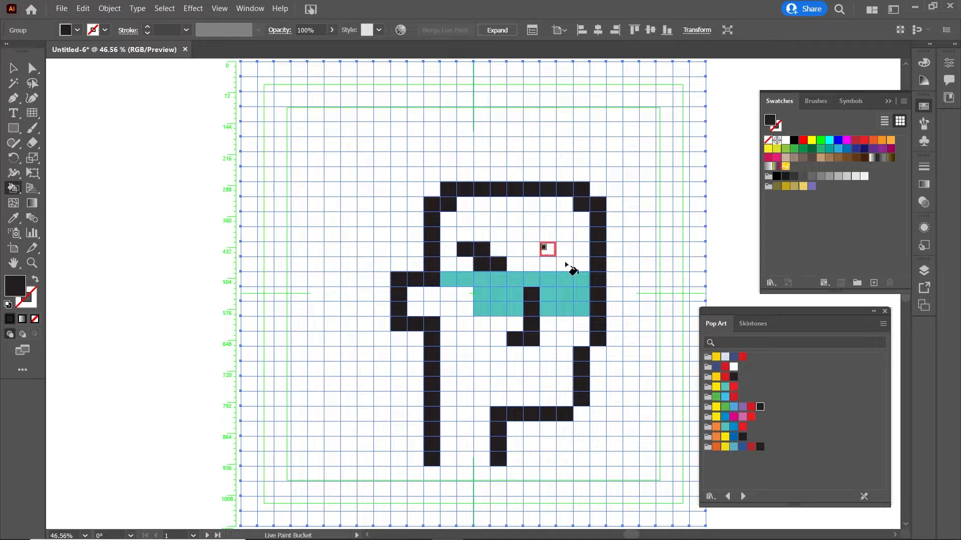
mouse_move(542, 269)
mouse_down()
mouse_move(564, 266)
mouse_move(570, 246)
mouse_up()
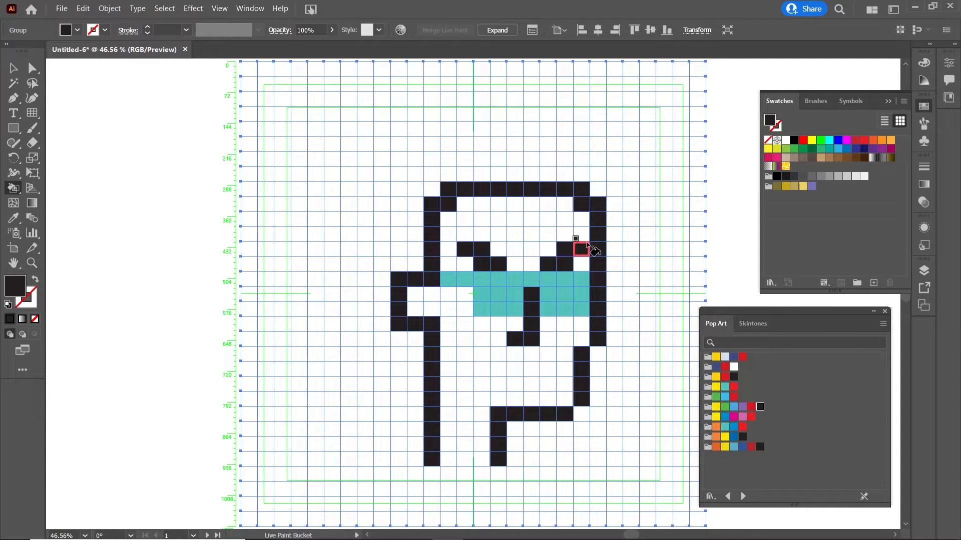
- Fill the forehead, cheeks, ear and neck inside the outline with the Skintones swatch C=0 M=25 Y=32 K=33
click(755, 325)
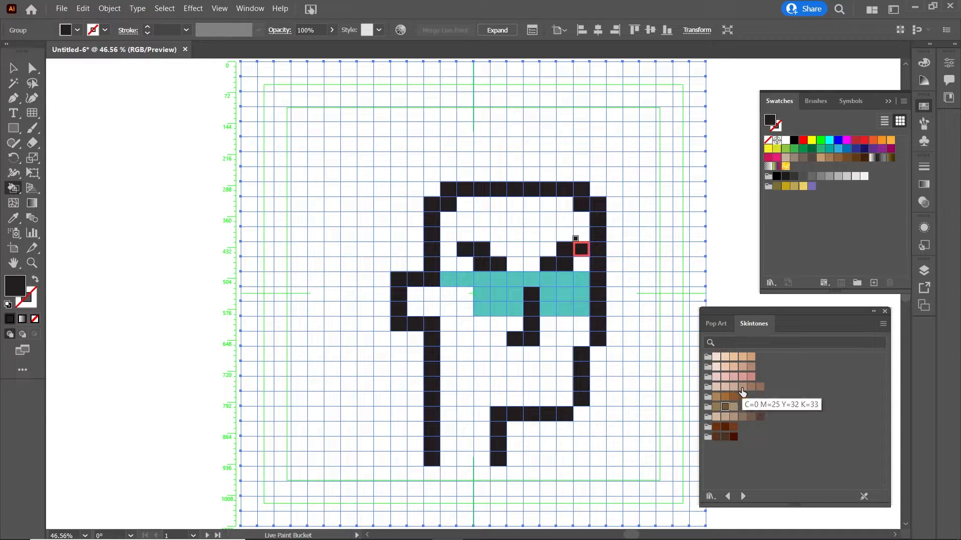
click(742, 388)
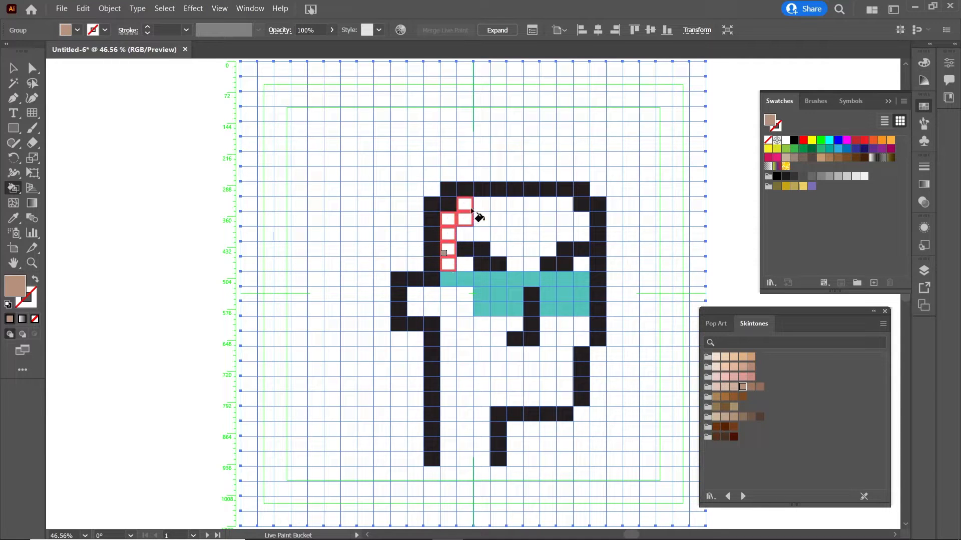
mouse_move(473, 212)
mouse_down()
mouse_move(569, 215)
mouse_move(570, 223)
mouse_up()
drag(498, 250, 579, 268)
mouse_move(415, 295)
mouse_down()
mouse_move(503, 321)
mouse_move(497, 339)
mouse_move(515, 392)
mouse_move(561, 382)
mouse_move(538, 378)
mouse_up()
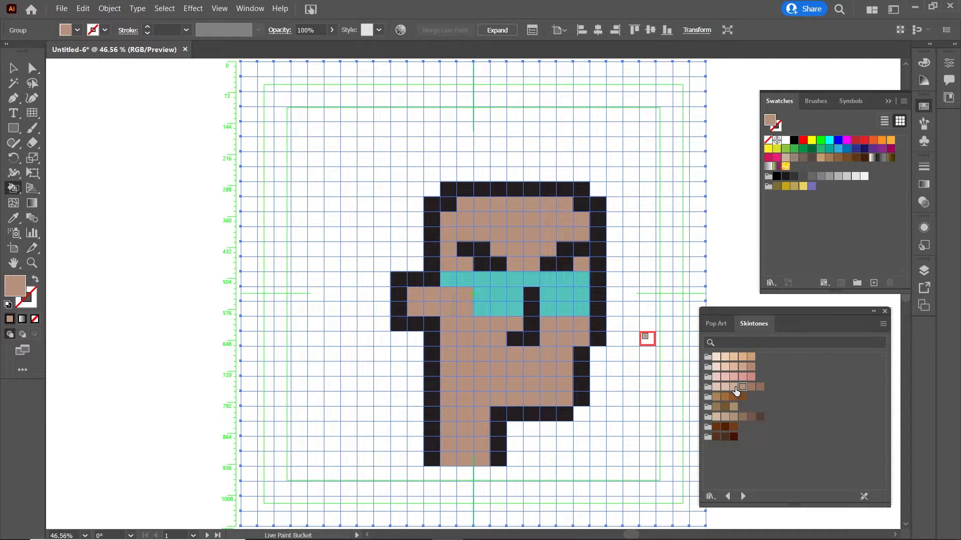
- Paint highlight cells along the face's right inner edge, above and below the glasses, with the next lighter Skintones swatch
click(734, 386)
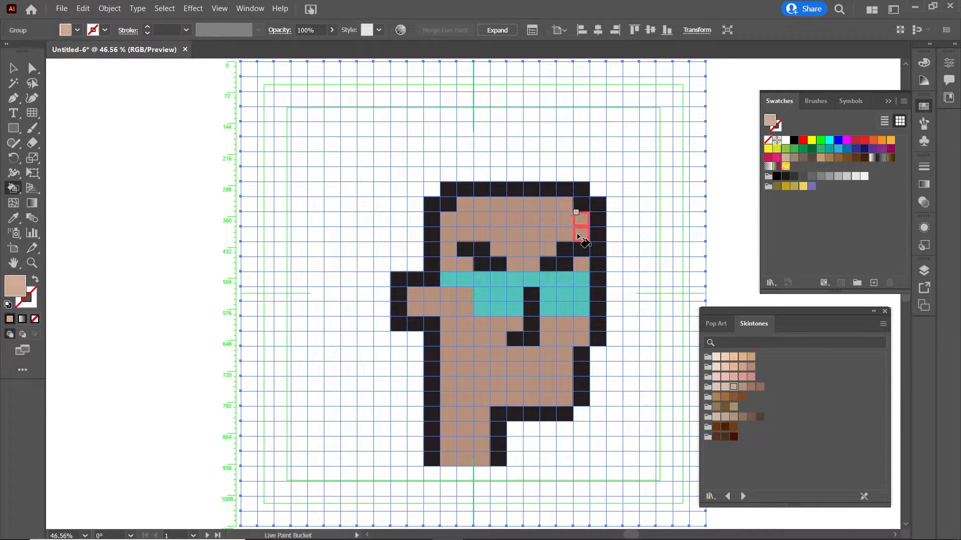
drag(579, 235, 579, 237)
click(581, 262)
drag(581, 324, 582, 342)
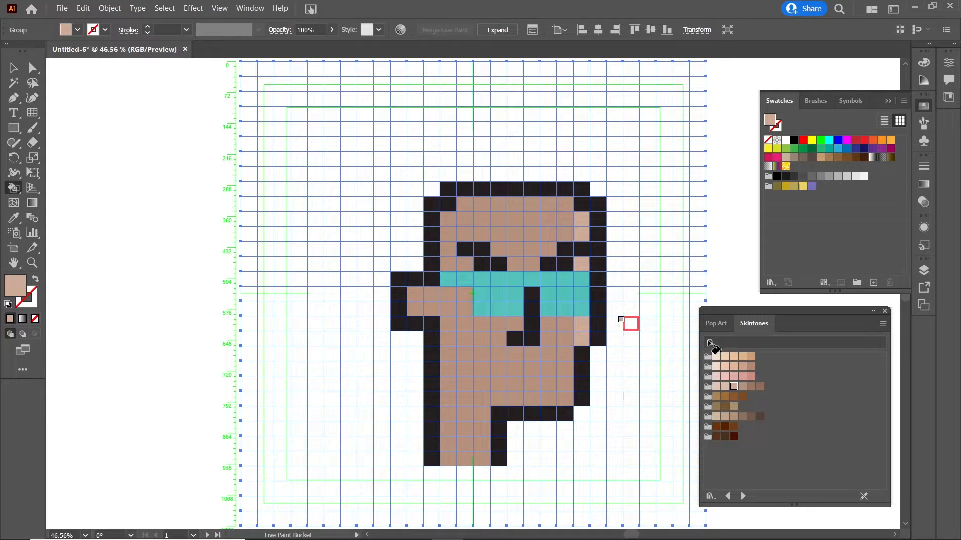
- Shade the top forehead row and the left inner edge down to the neck with a darker Skintones swatch
click(743, 389)
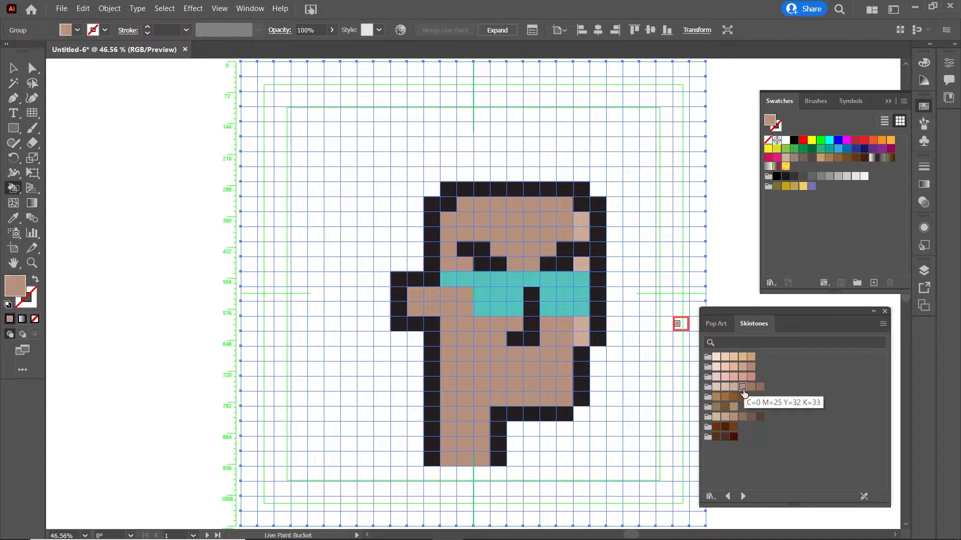
click(752, 388)
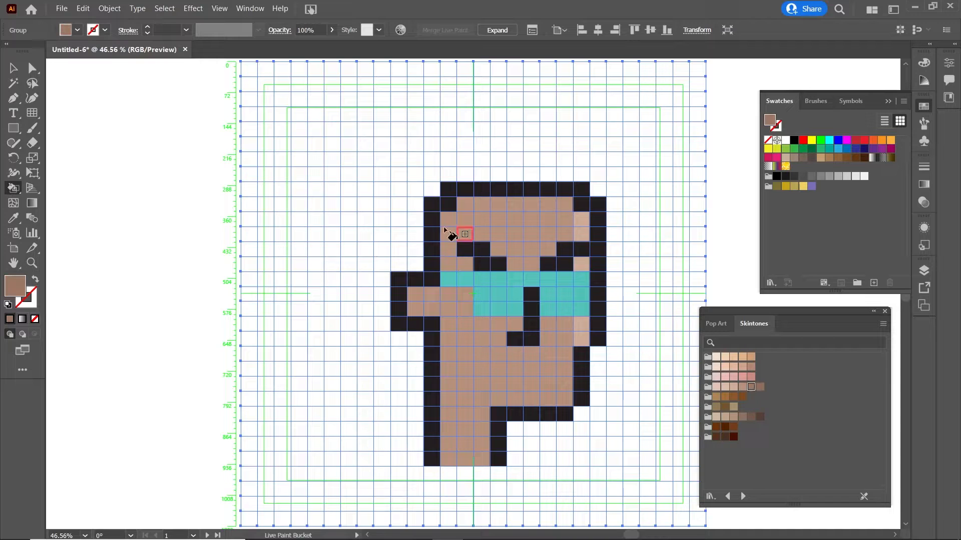
click(561, 203)
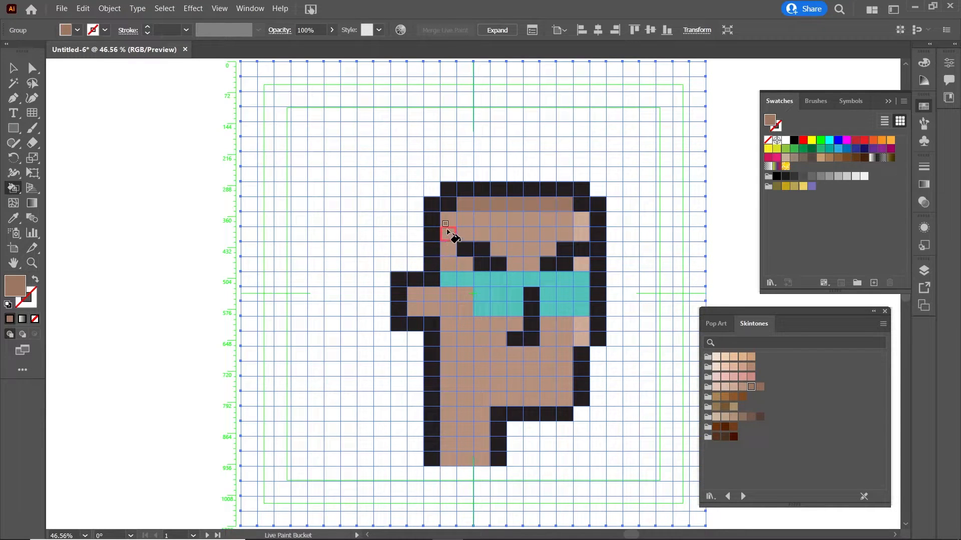
drag(448, 264, 448, 265)
drag(448, 306, 448, 457)
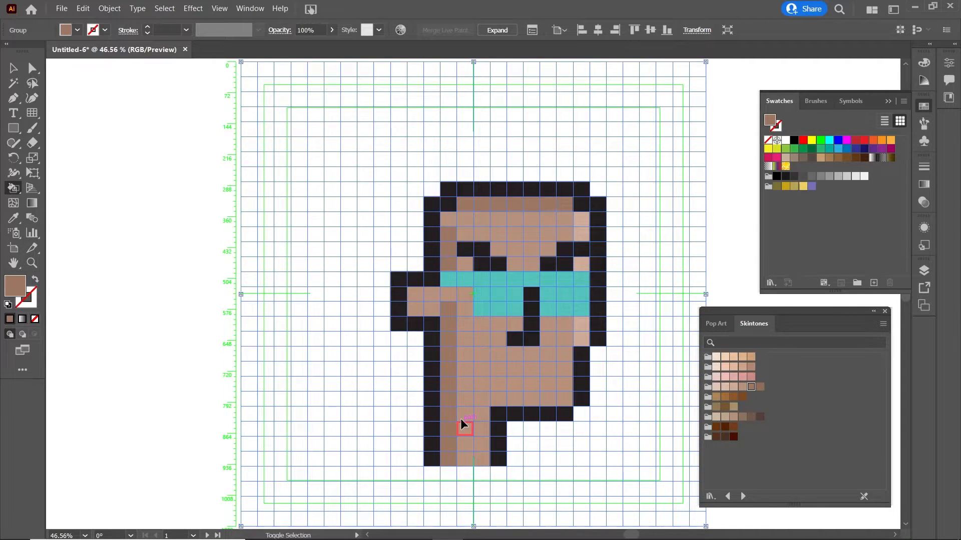
- Deselect the grid and shade the cell under the glasses arm and the ear's inner and lower cells with the darker skin tone
key(ctrl+shift+a)
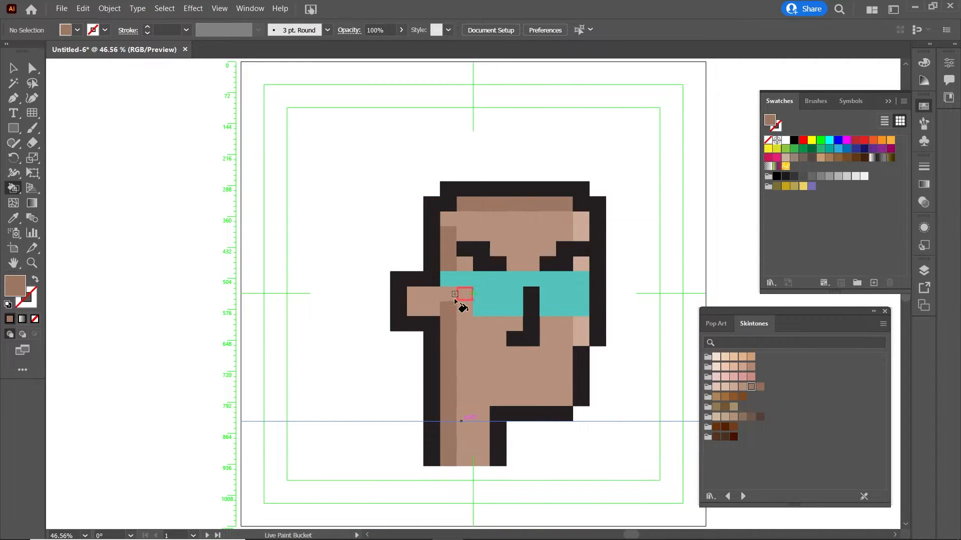
click(450, 294)
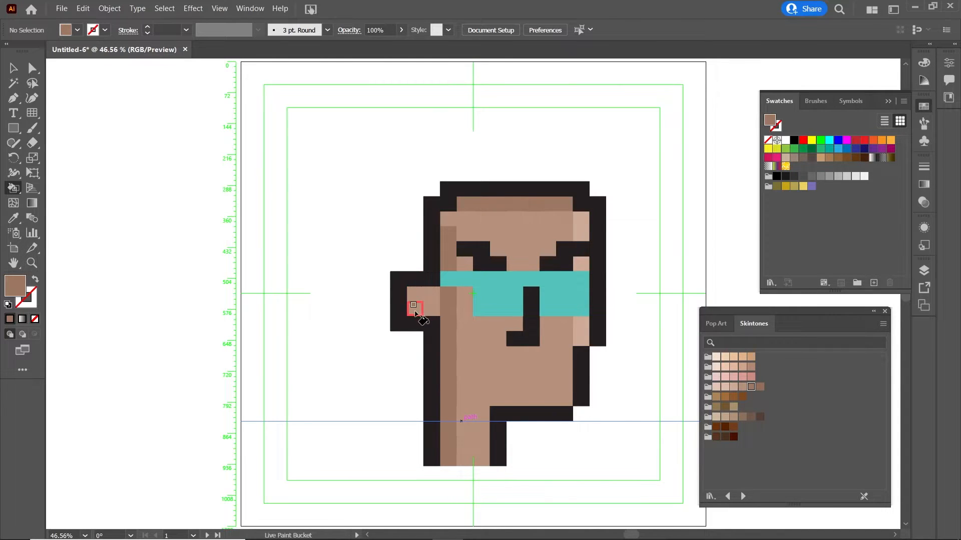
click(431, 308)
click(420, 310)
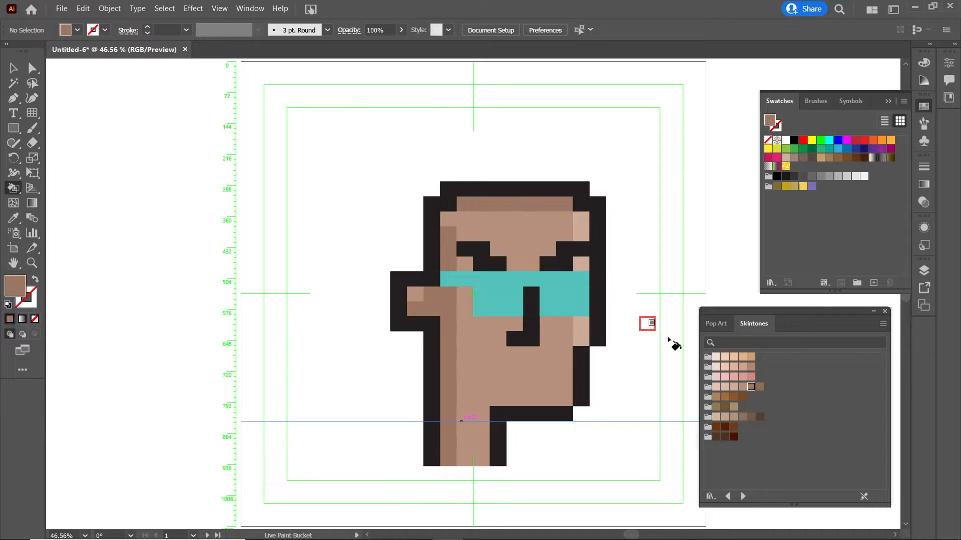
- Paint hair across the top of the head and down both sides to the glasses with the Pop Art yellow FFD105
click(716, 325)
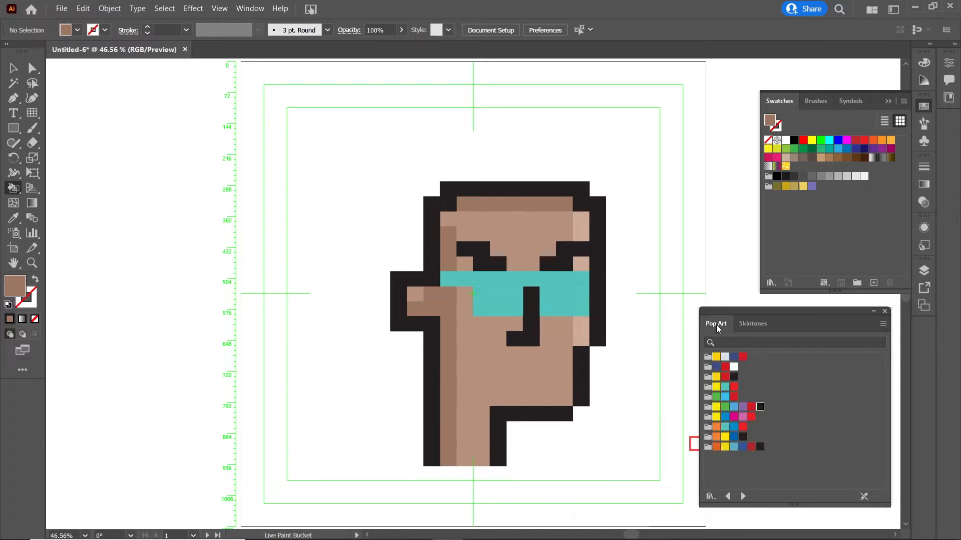
click(715, 377)
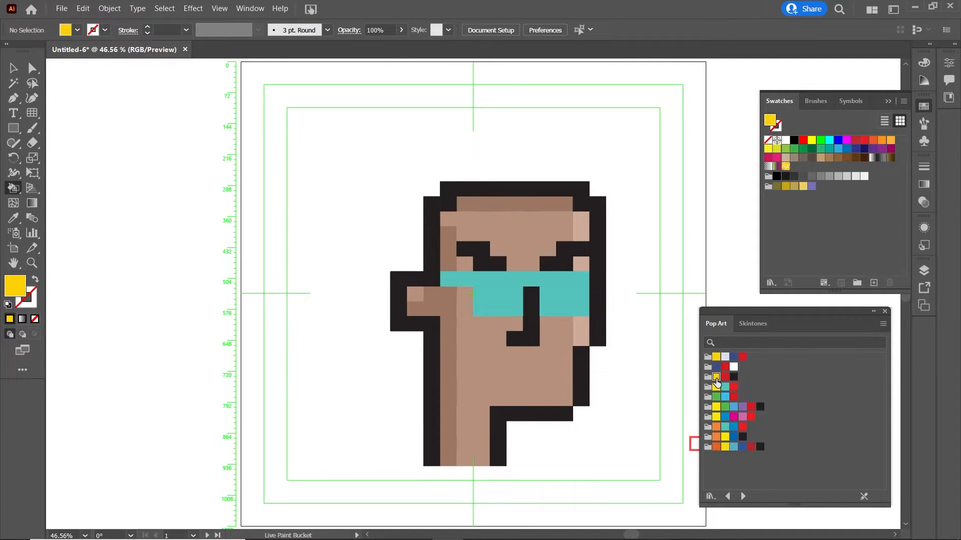
mouse_move(429, 268)
mouse_down()
mouse_move(432, 203)
mouse_move(466, 188)
mouse_move(573, 194)
mouse_move(480, 187)
mouse_move(575, 186)
mouse_move(580, 203)
mouse_move(598, 205)
mouse_move(598, 265)
mouse_up()
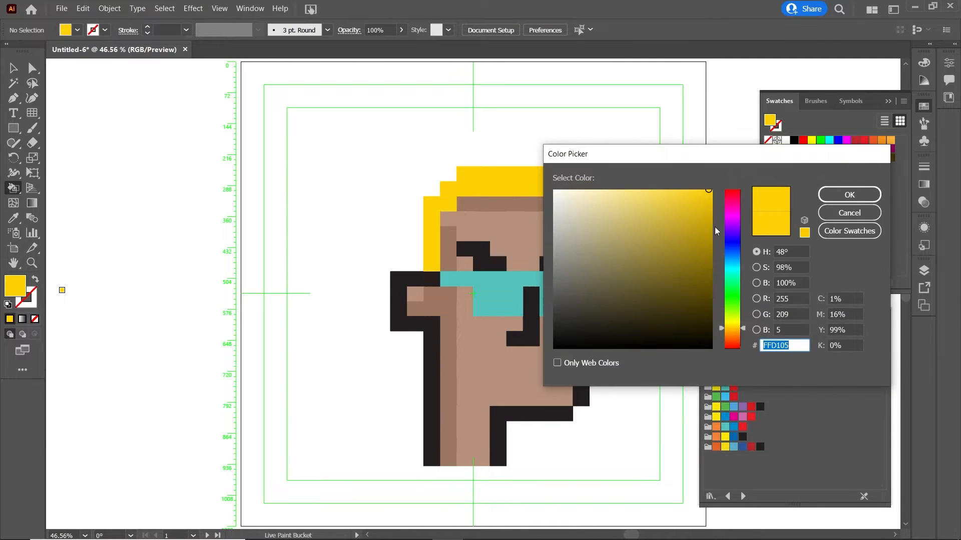
- Darken the yellow fill to mustard and paint both hair sides plus three vertical stripes across the top of the hair
click(705, 233)
click(849, 194)
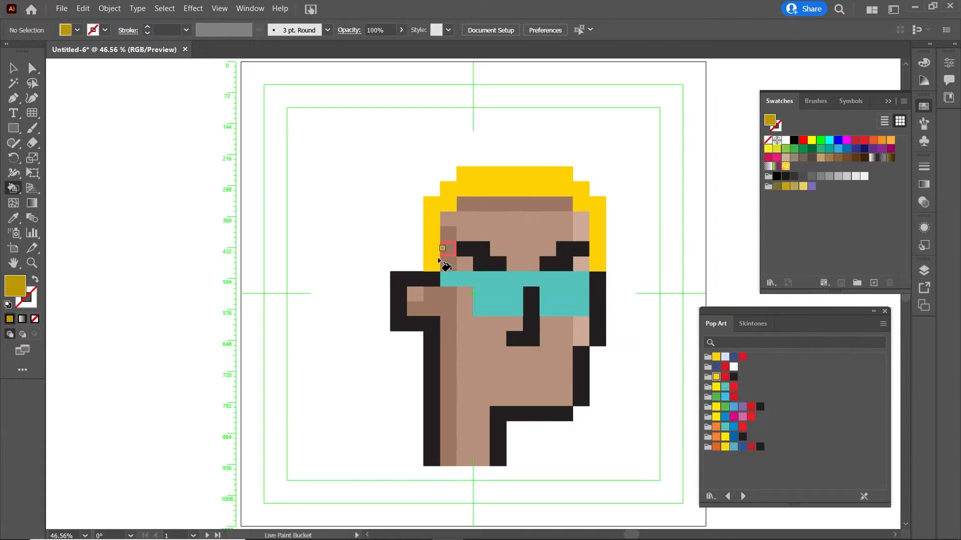
drag(432, 265, 434, 210)
click(448, 193)
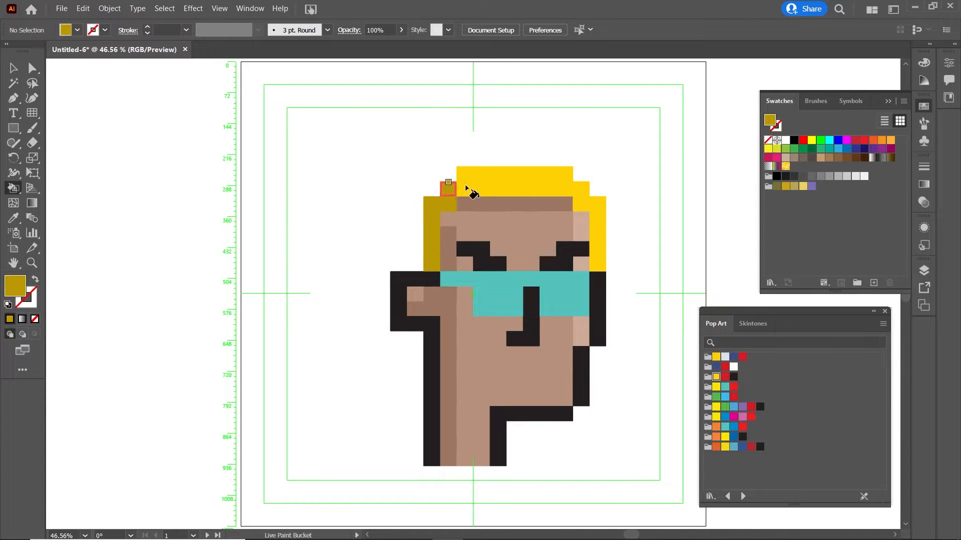
click(481, 183)
click(514, 188)
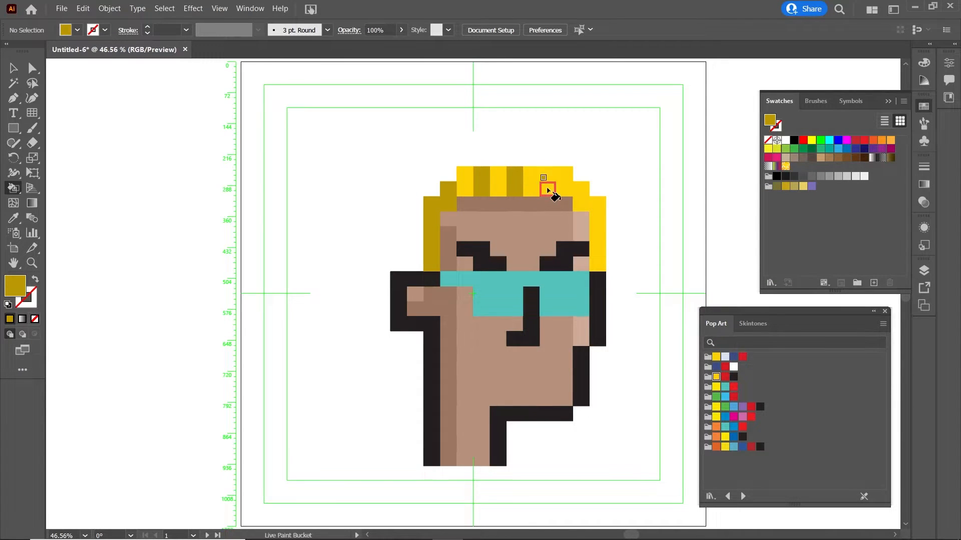
click(547, 184)
click(582, 195)
drag(596, 203, 598, 264)
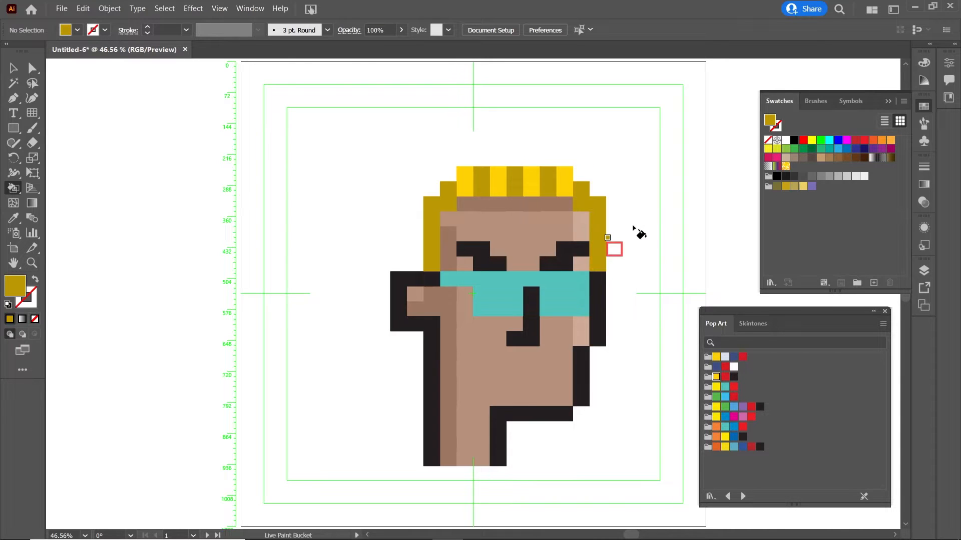
- Paint a beard over the jaw, chin and both sideburns with Skintones swatch C=0 M=32 Y=64 K=64, leaving a two-cell mouth
click(749, 328)
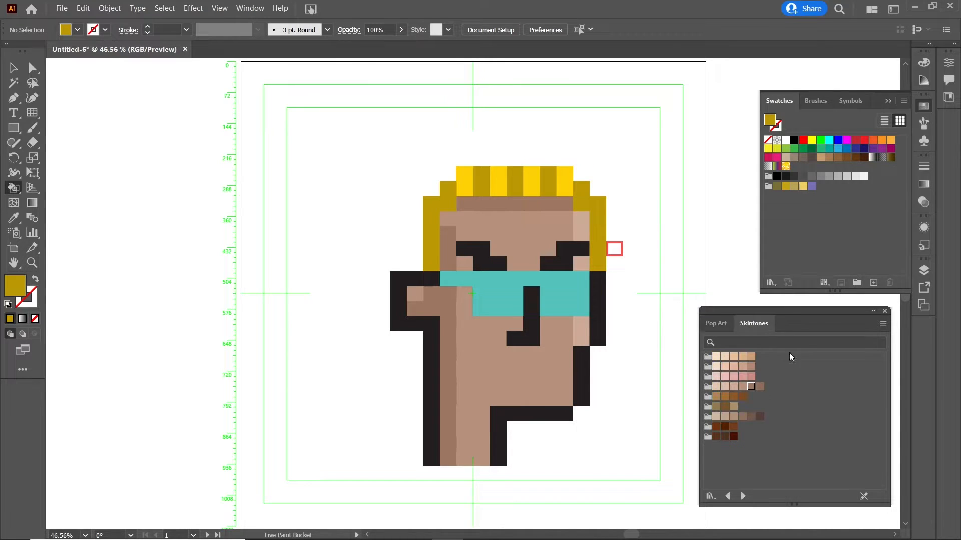
click(725, 407)
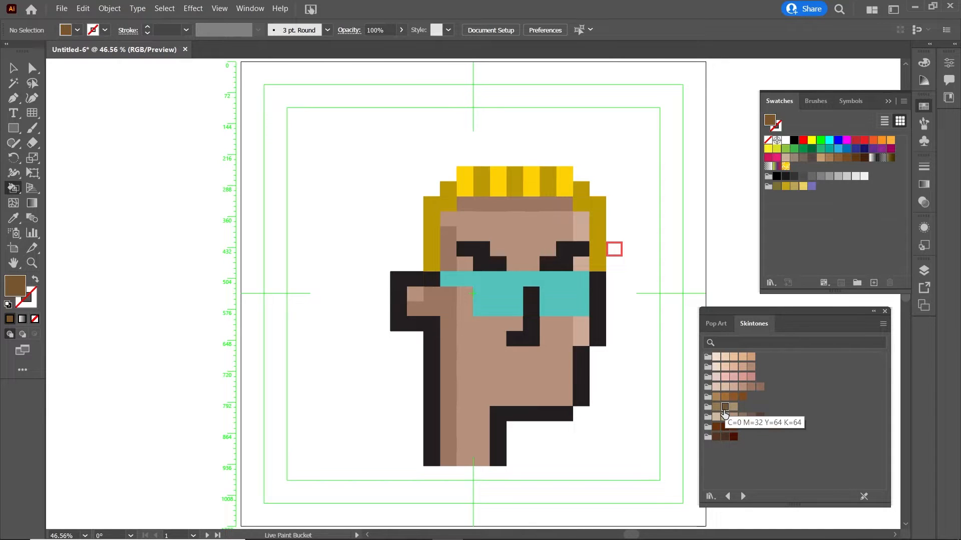
mouse_move(446, 322)
mouse_down()
mouse_move(464, 327)
mouse_move(465, 347)
mouse_move(447, 342)
mouse_move(448, 373)
mouse_move(486, 360)
mouse_move(481, 352)
mouse_move(481, 369)
mouse_move(562, 357)
mouse_move(562, 401)
mouse_move(454, 401)
mouse_move(459, 373)
mouse_move(465, 386)
mouse_move(507, 389)
mouse_move(540, 387)
mouse_move(560, 370)
mouse_up()
click(582, 330)
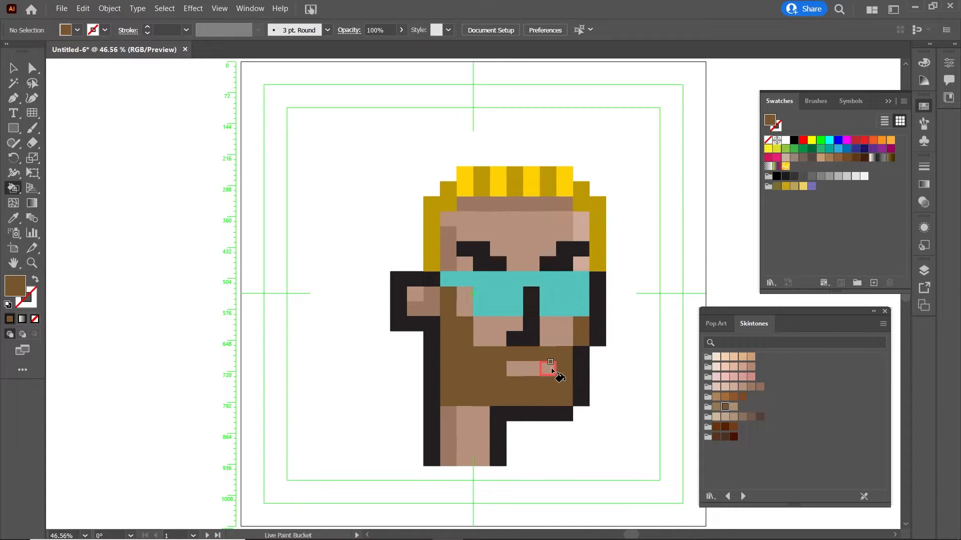
click(550, 370)
- Fill the two mouth cells within the beard with the near-black Pop Art swatch
click(716, 325)
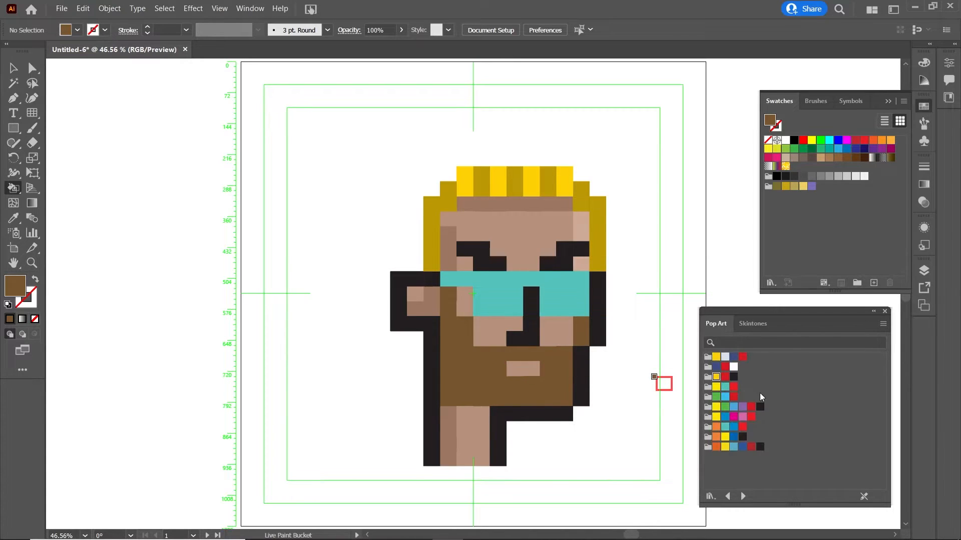
click(733, 377)
click(523, 369)
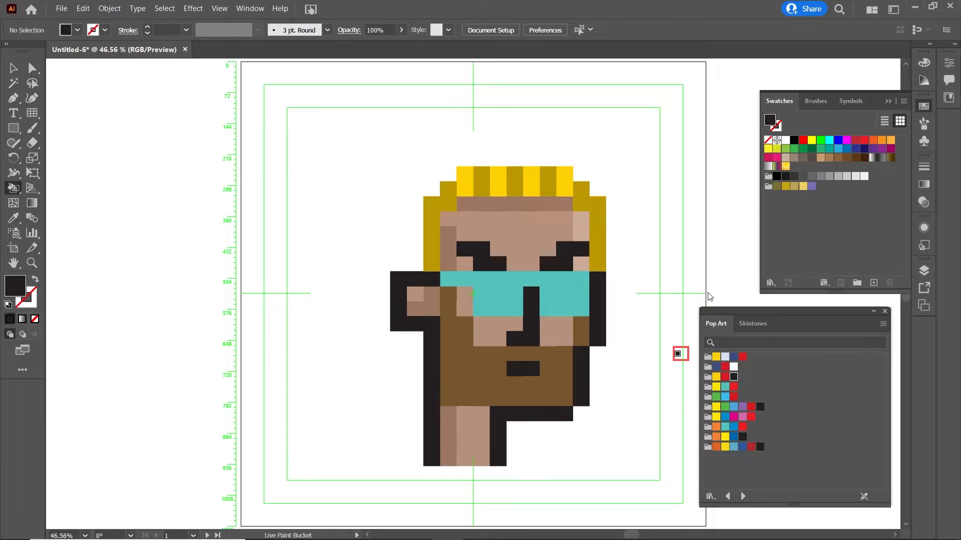
- Sample the teal of the glasses and lighten the fill color to C1EAE6
key(i)
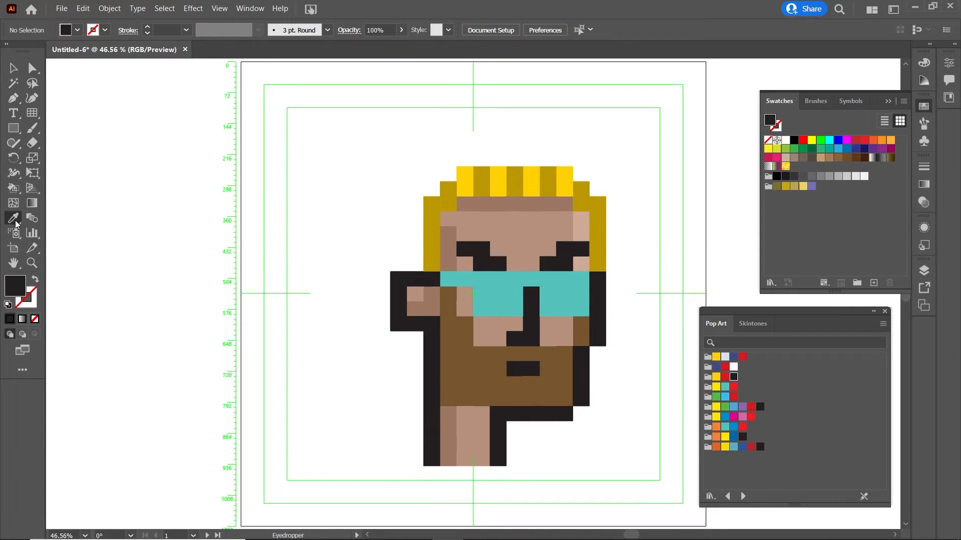
click(512, 287)
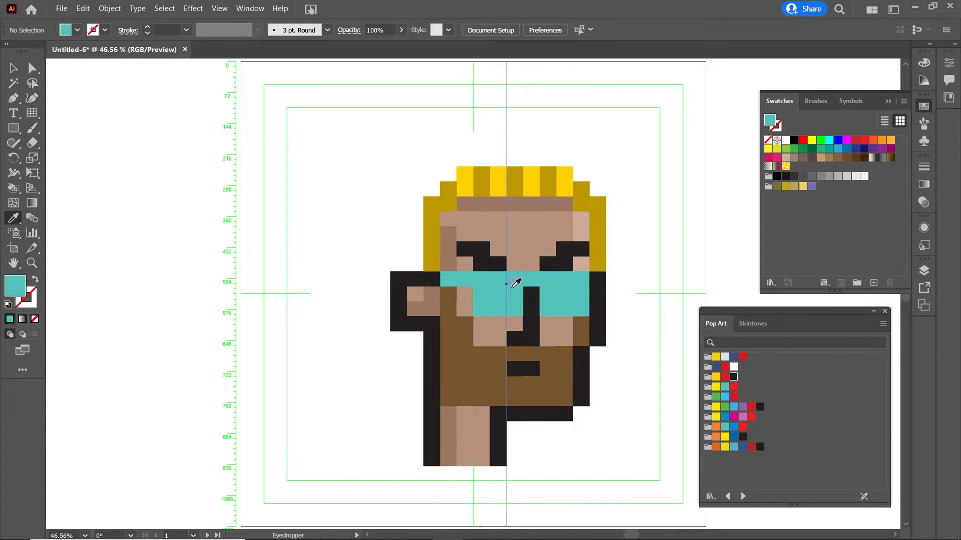
double_click(20, 292)
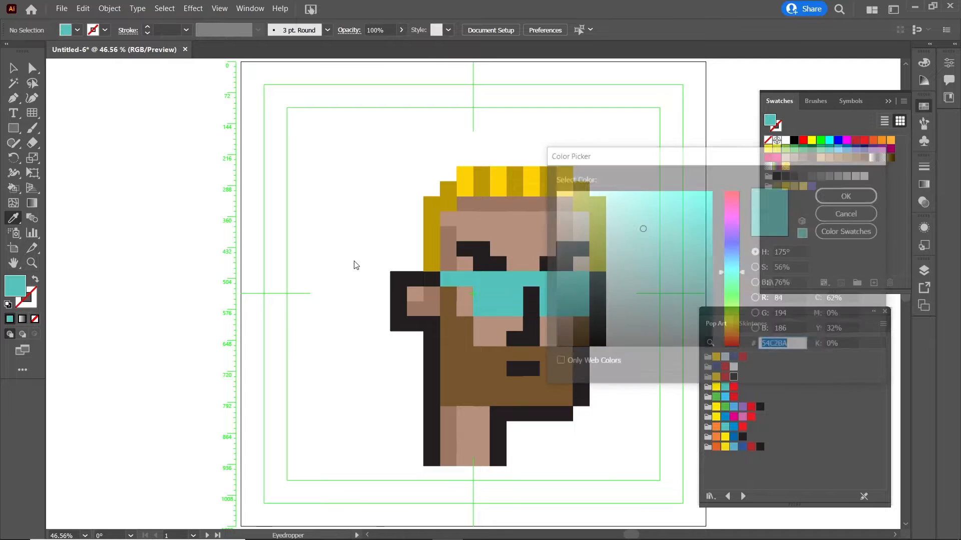
drag(632, 226, 585, 204)
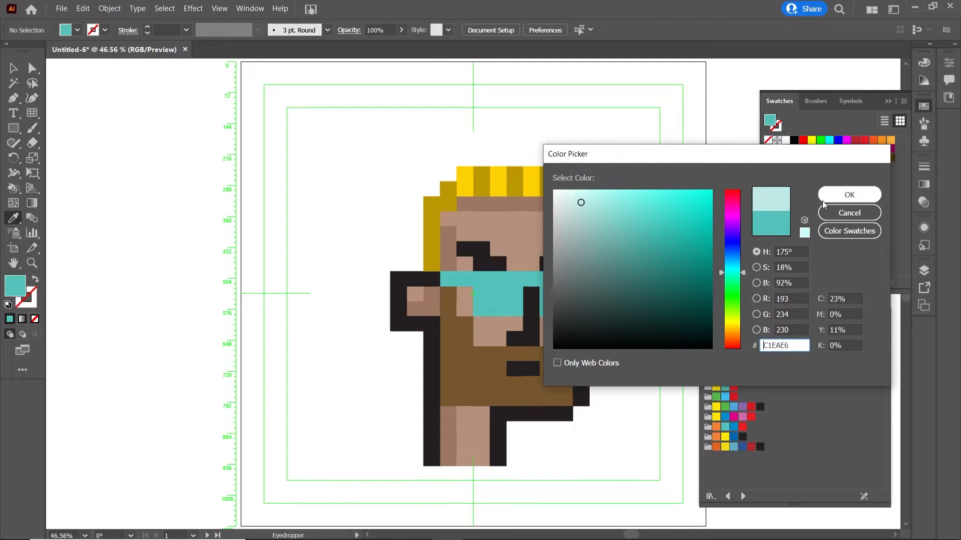
click(849, 195)
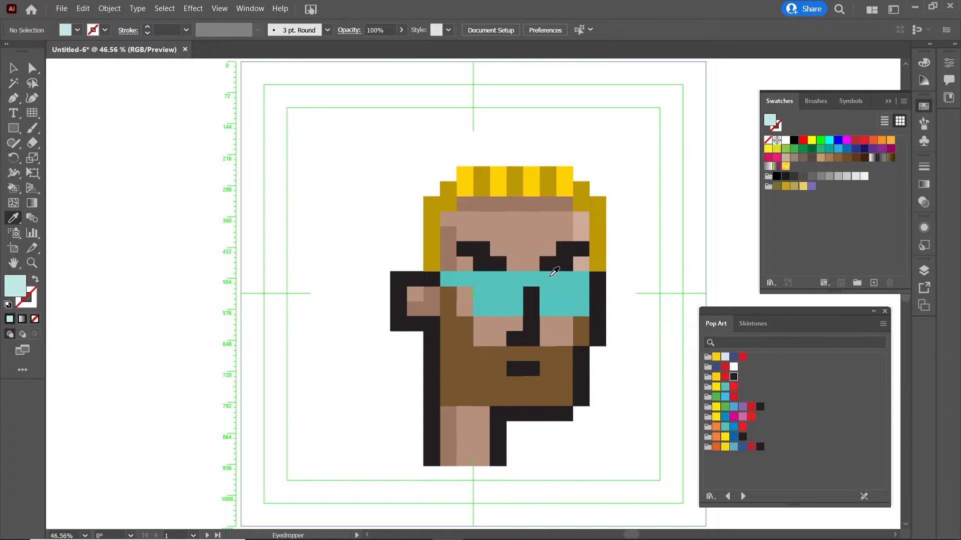
- Paint a diagonal three-cell reflection across each lens of the glasses with the light teal fill
key(k)
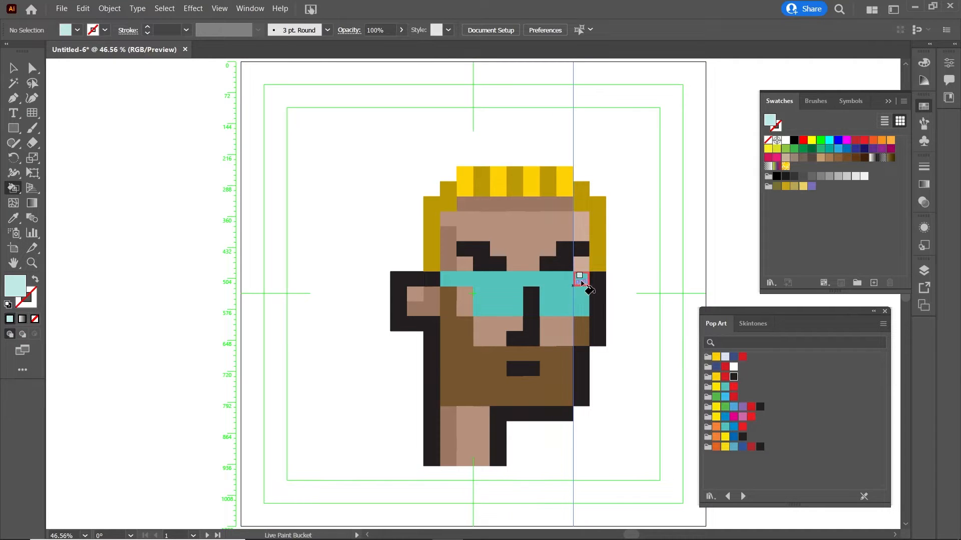
click(565, 296)
click(547, 310)
click(514, 279)
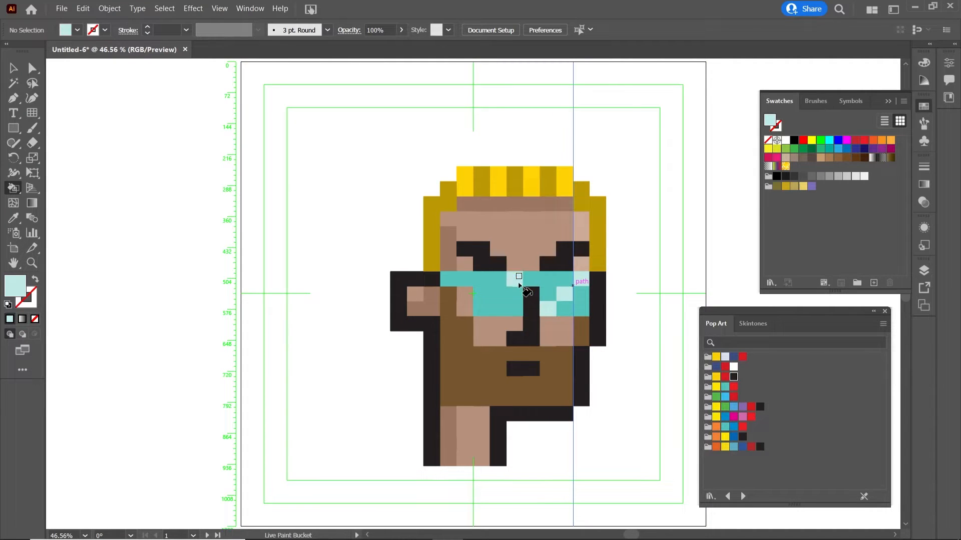
click(498, 295)
click(481, 309)
click(580, 280)
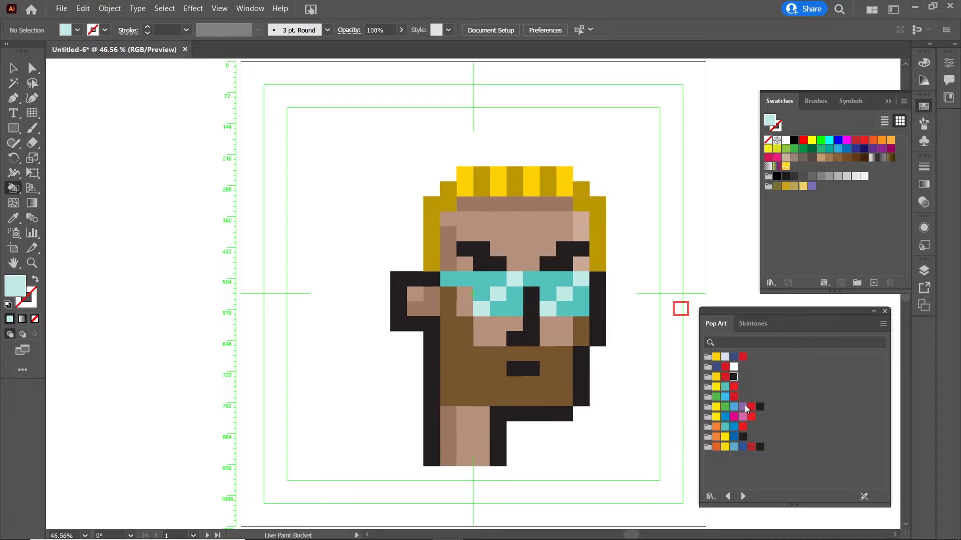
- Sample the darker skin shade and paint the forehead's upper-left corner cell with it
alt+click(448, 240)
click(448, 219)
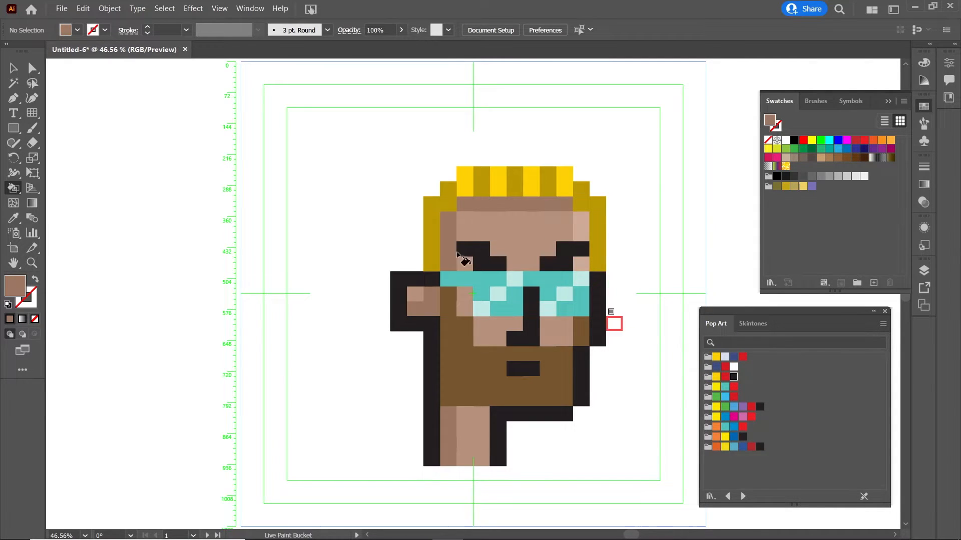
- Open the Save for Web export for the pixel head and set the file format to PNG-8
click(61, 8)
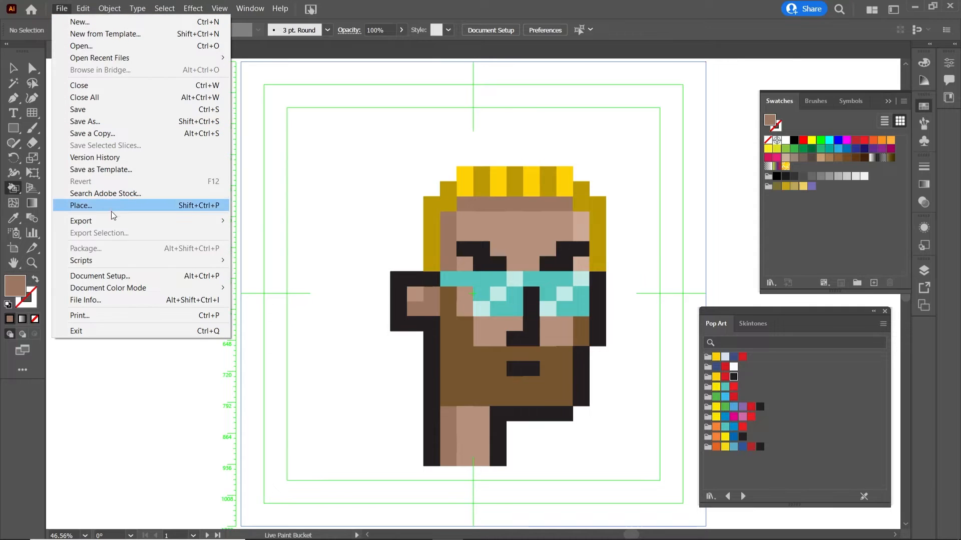
mouse_move(140, 220)
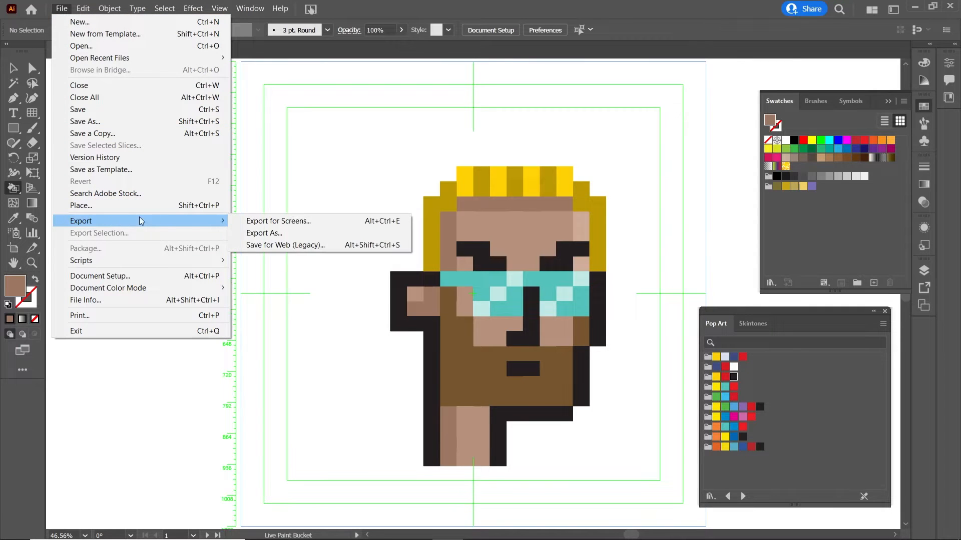
click(308, 247)
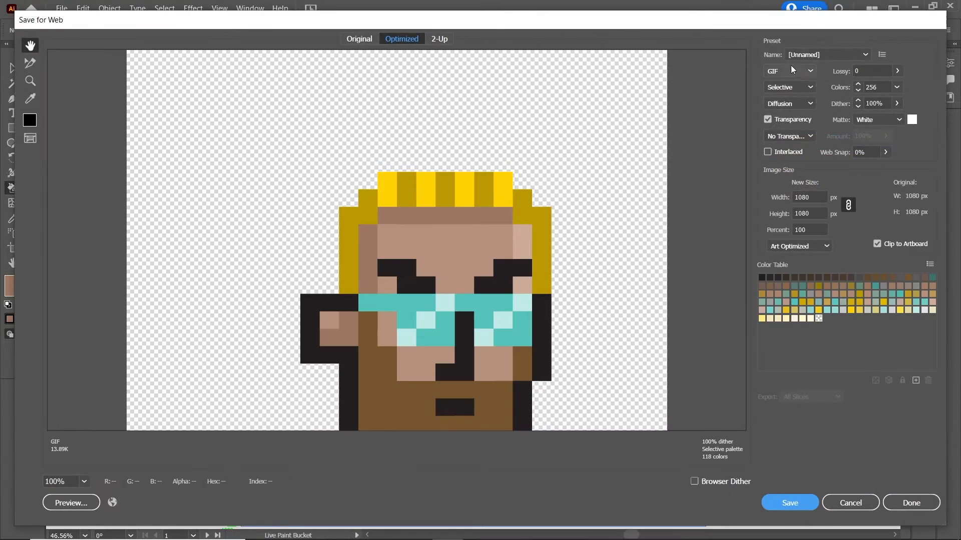
drag(561, 215, 609, 118)
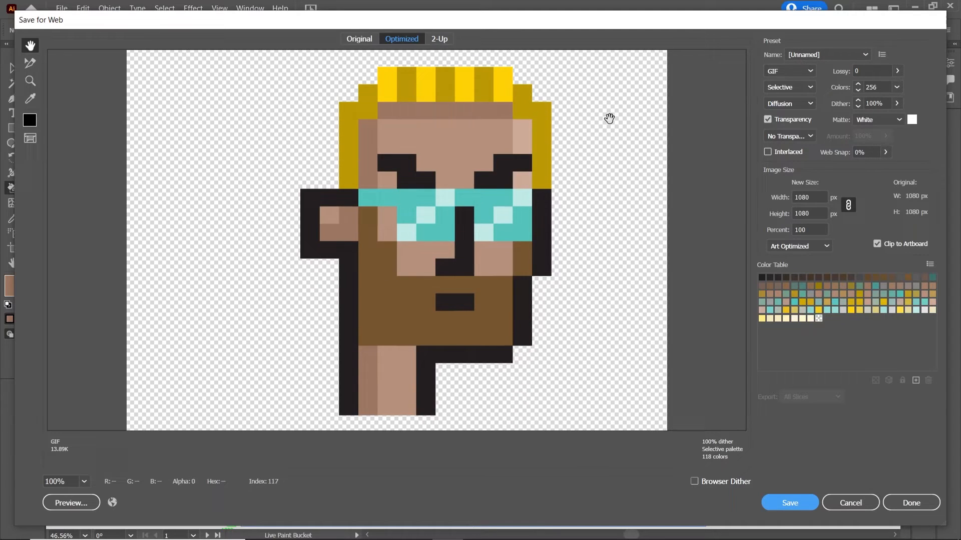
click(799, 72)
click(791, 98)
click(795, 72)
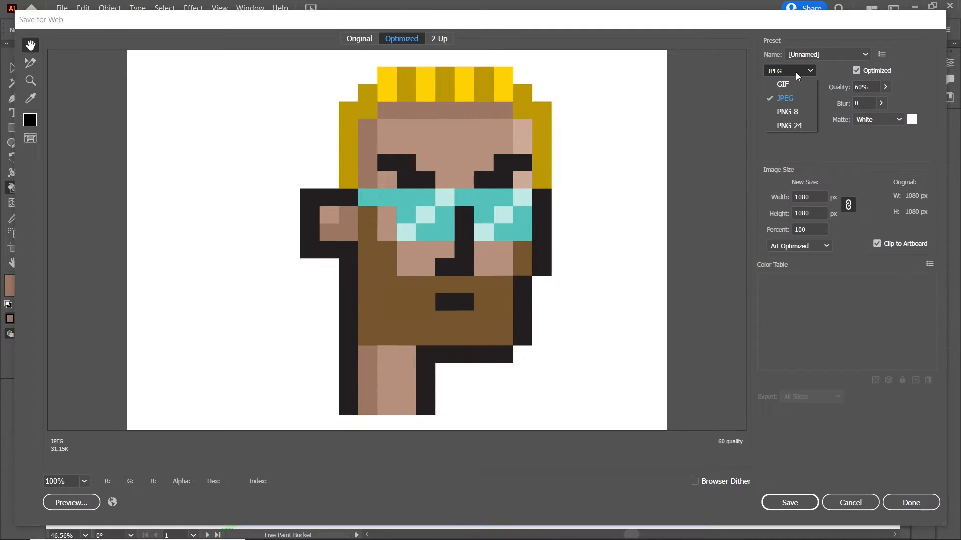
click(794, 112)
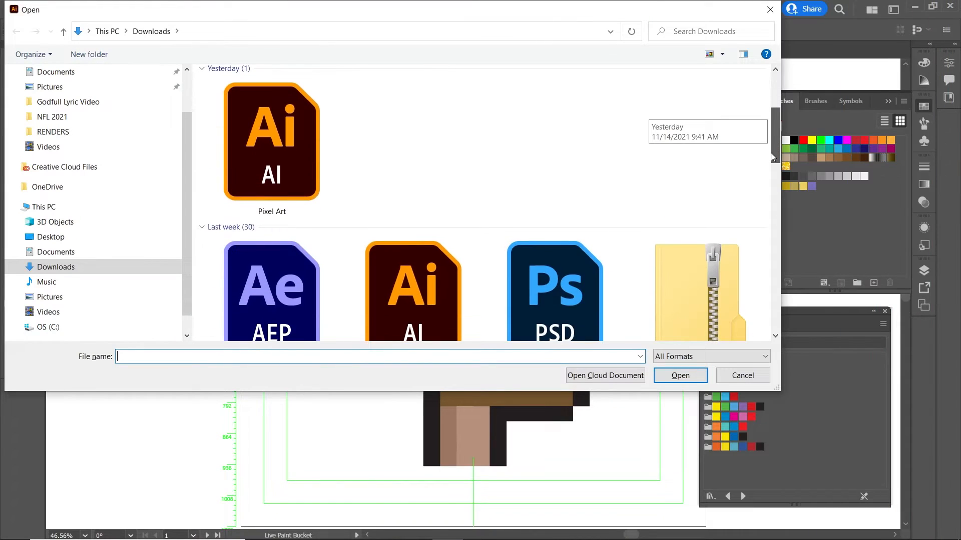
- Open the Pixel Art Megaman v2 file from Downloads and show the Ref01 layer instead of CM 07
drag(770, 154, 767, 175)
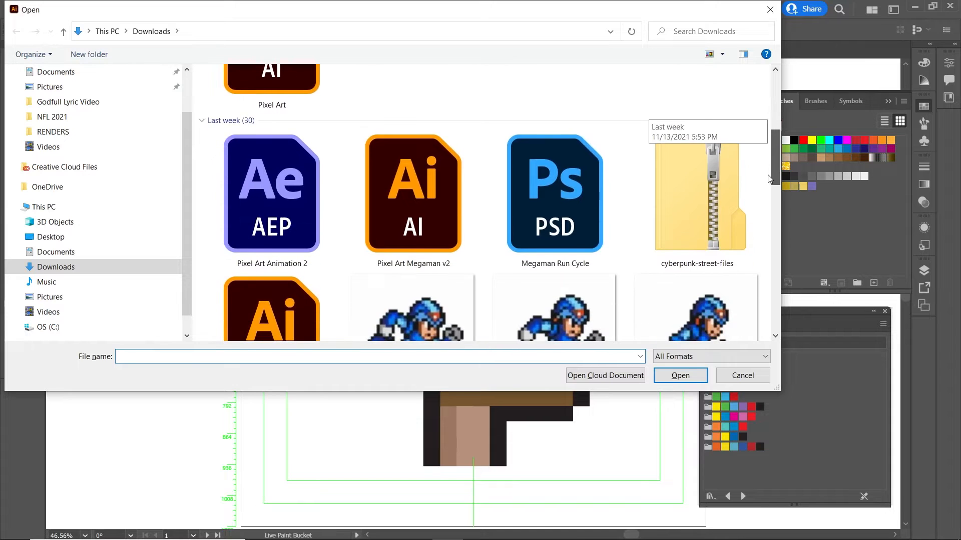
double_click(419, 201)
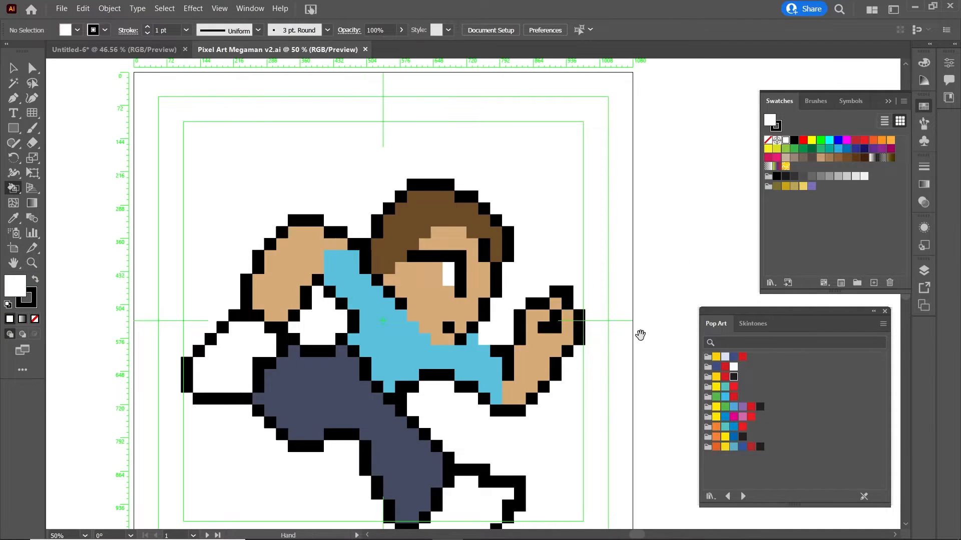
click(924, 270)
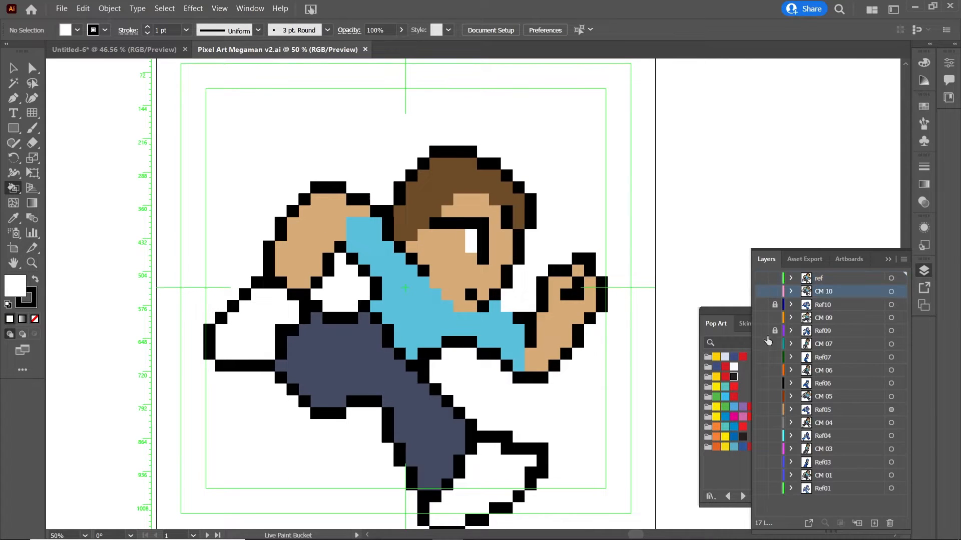
click(764, 343)
click(762, 488)
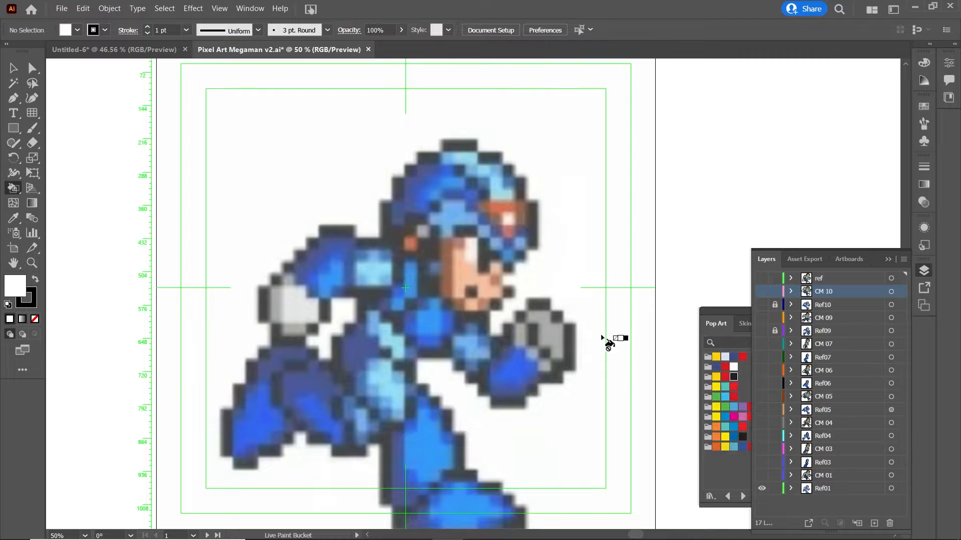
- Select the Ref01 layer and show the CM 01 artwork over it for comparison
drag(612, 348, 607, 325)
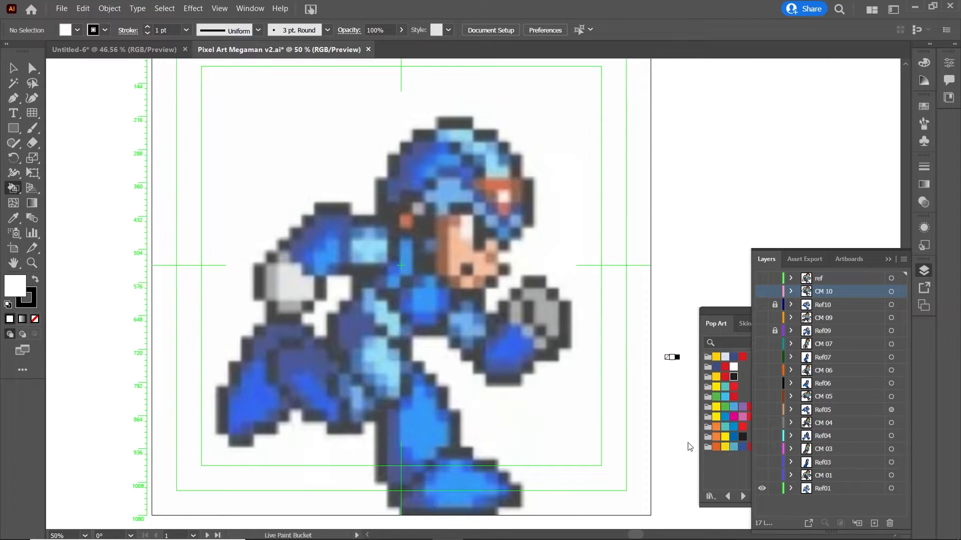
click(824, 490)
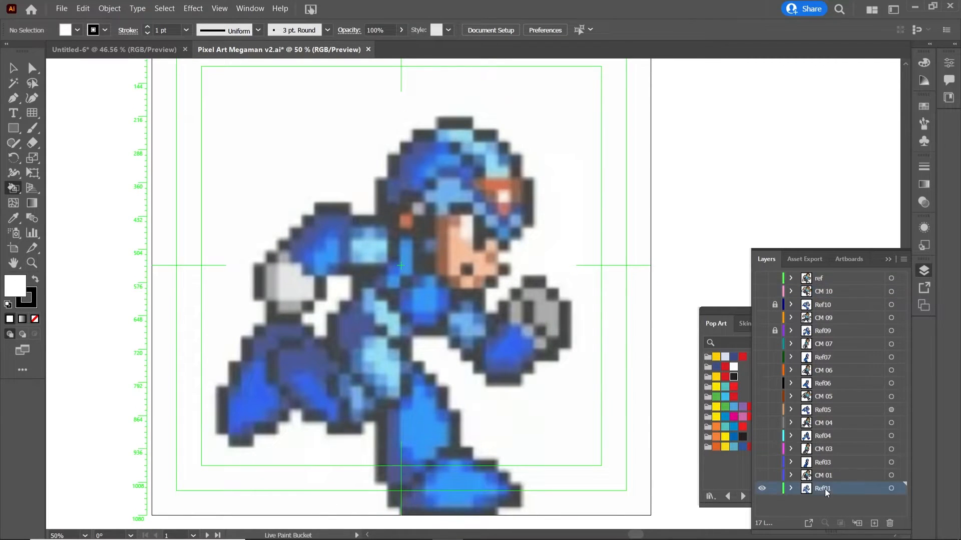
click(761, 486)
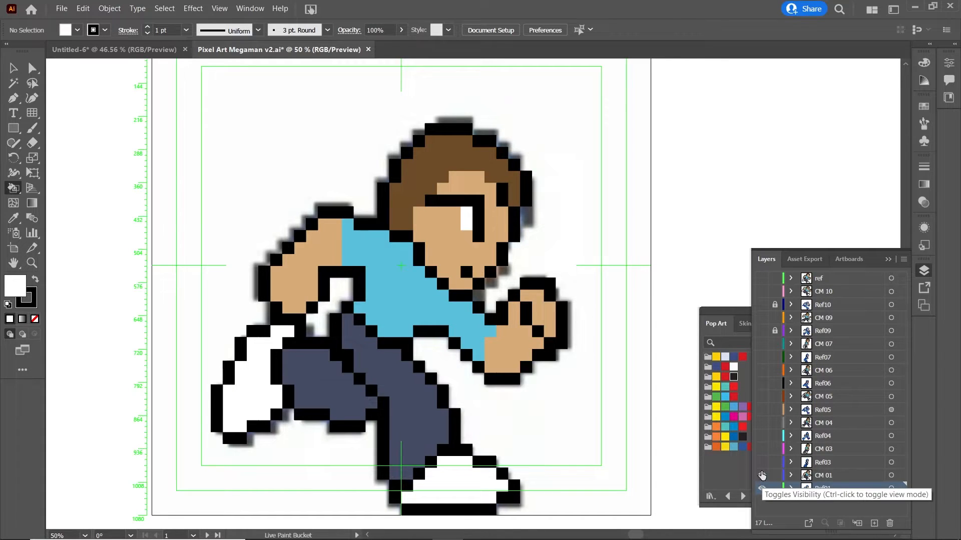
- Return to the Untitled-6 document, hide Layer 1 and add a new layer named Ref
click(115, 50)
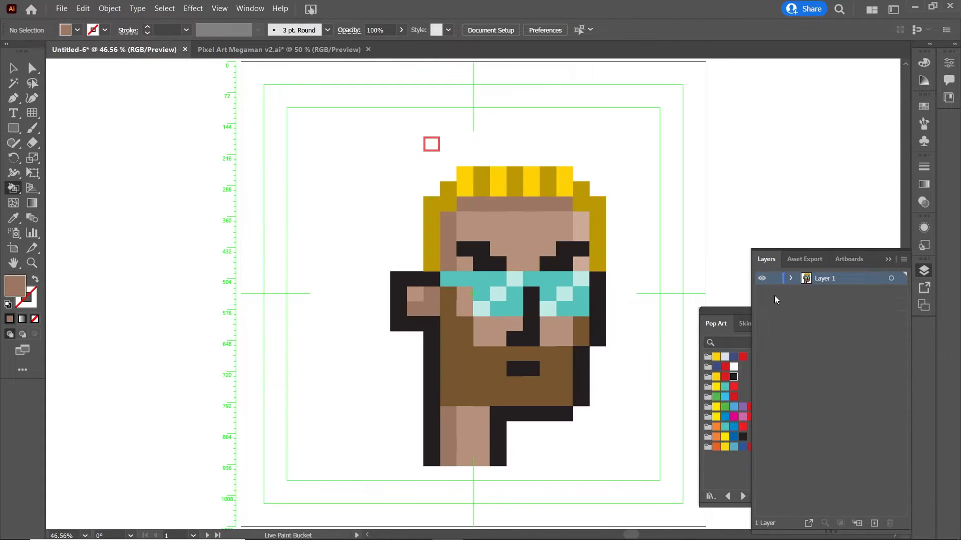
click(762, 278)
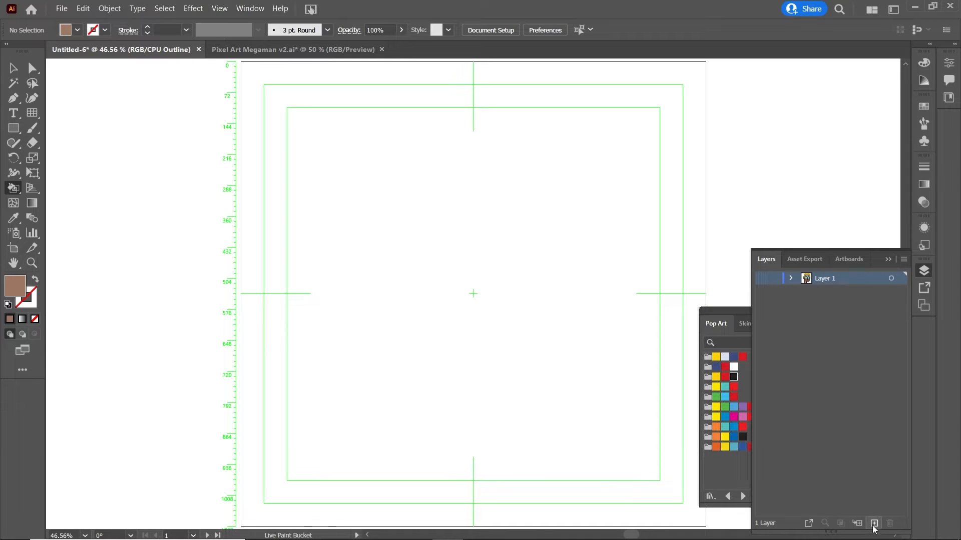
click(873, 523)
double_click(826, 279)
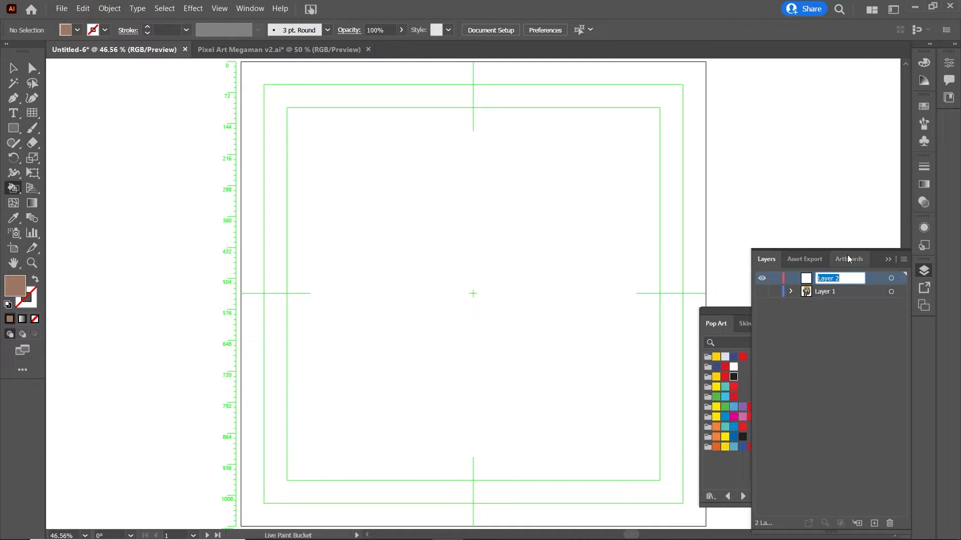
key(Return)
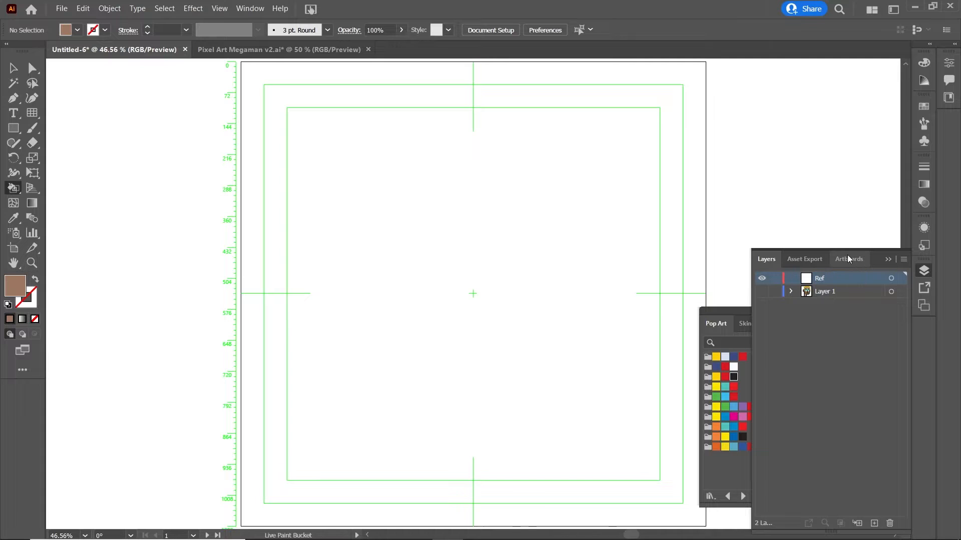
- Place the Megaman-Run-Cycle_01 image from Downloads on the Ref layer, scaled to fill the whole artboard
click(60, 11)
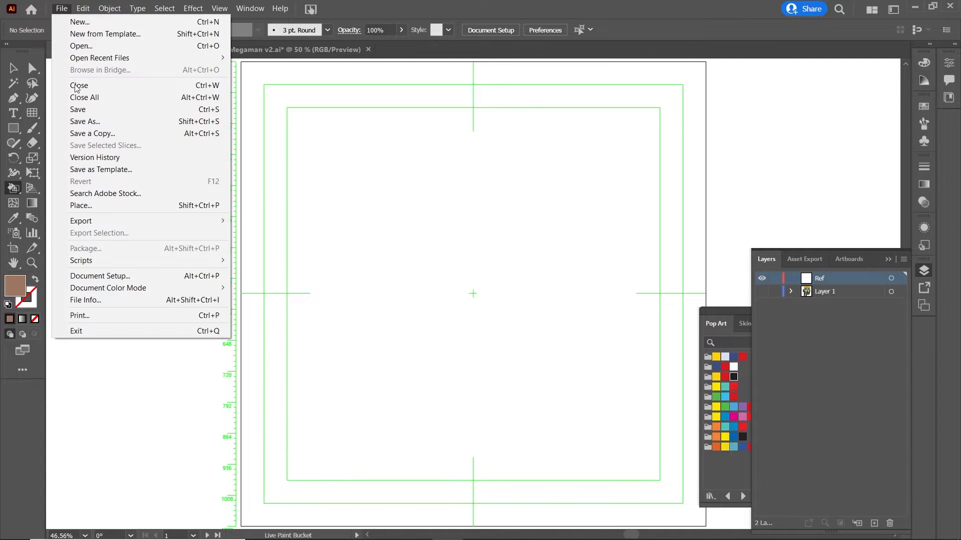
click(105, 205)
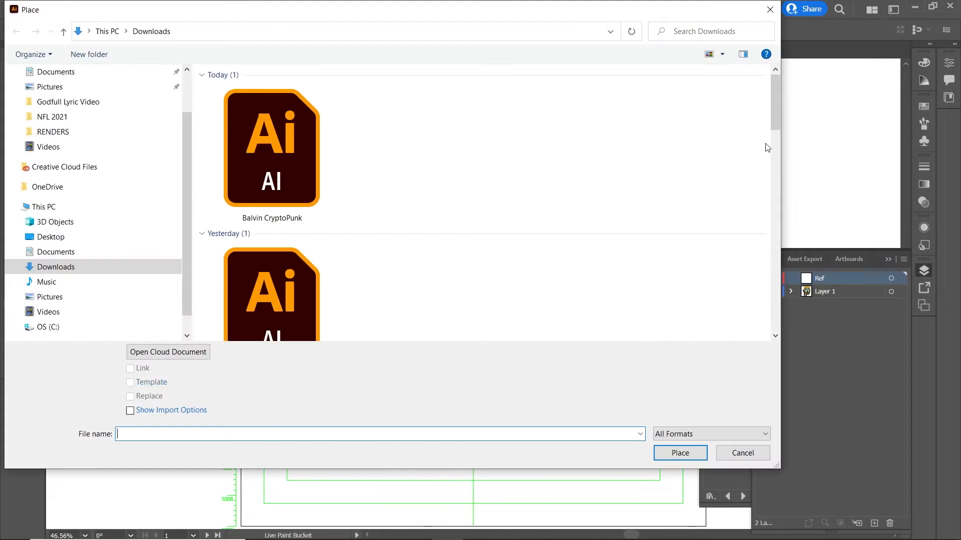
drag(775, 101, 772, 210)
click(545, 186)
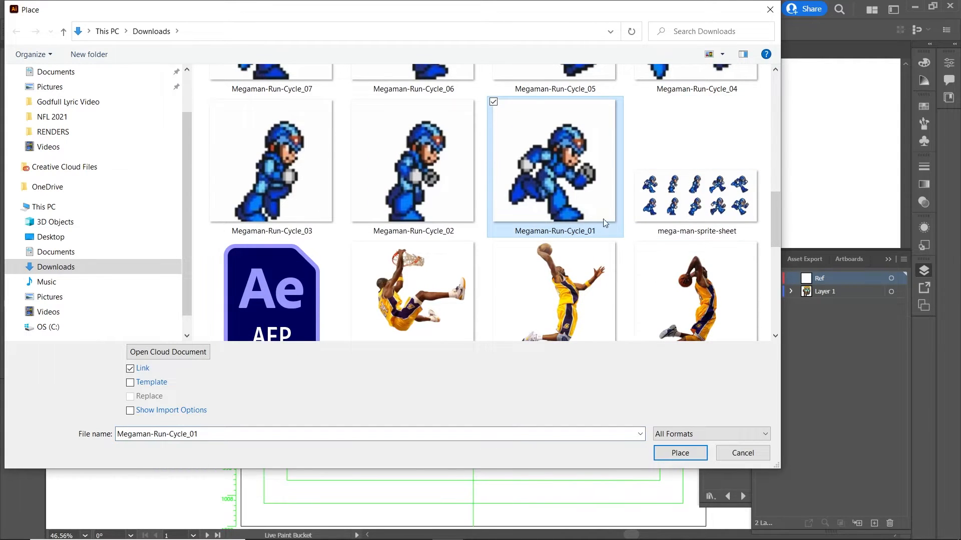
click(679, 446)
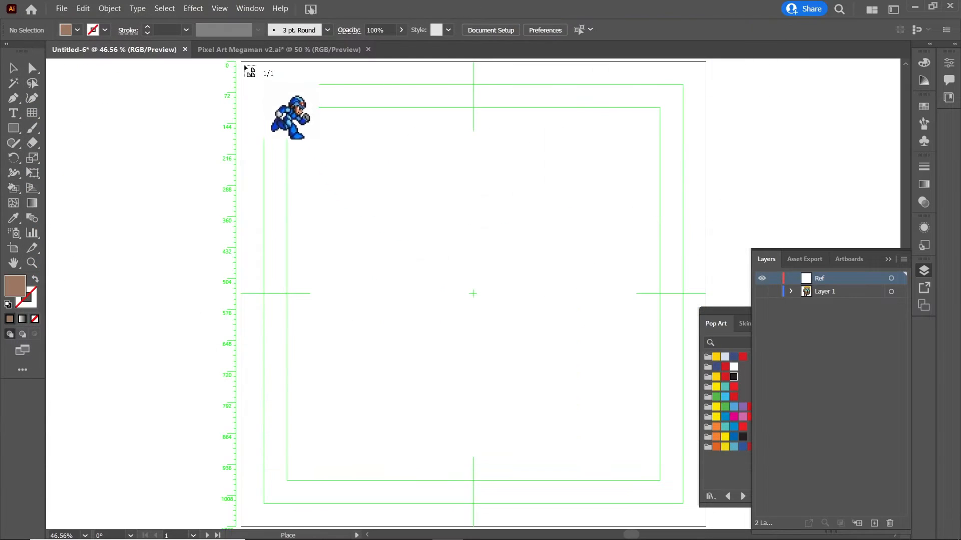
drag(242, 66, 710, 440)
ctrl+click(616, 208)
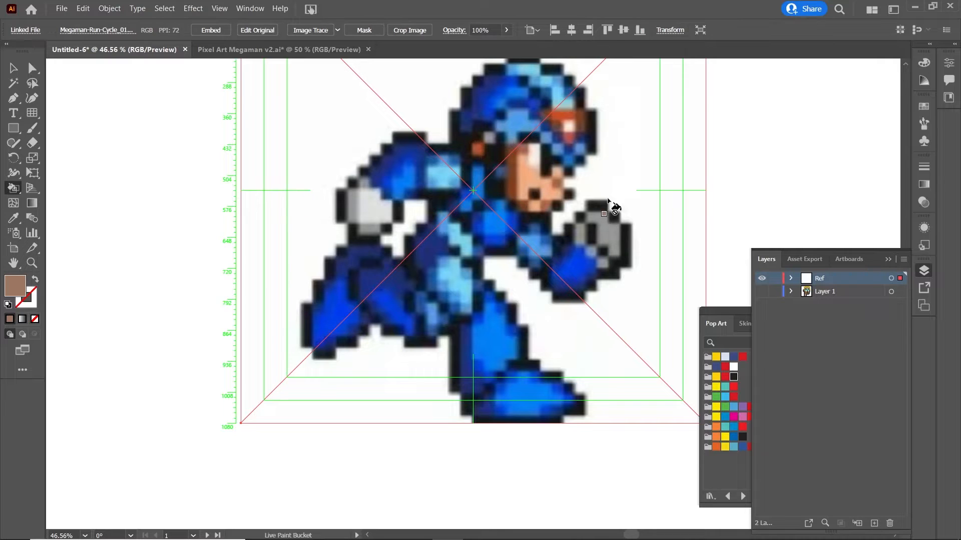
mouse_move(615, 208)
mouse_down()
mouse_move(579, 251)
mouse_move(573, 285)
mouse_up()
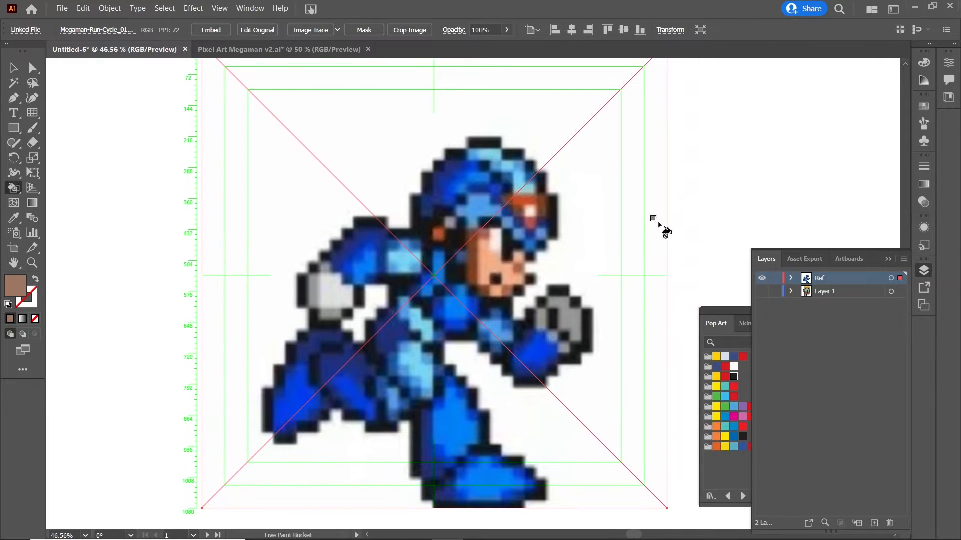
- Try 90% and 80% opacity on the placed reference image and settle on 85%
click(249, 9)
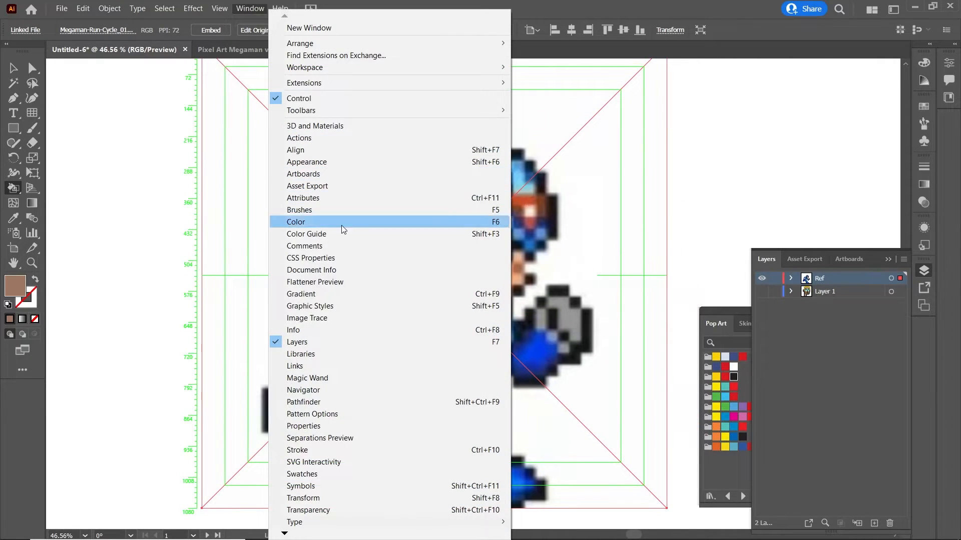
click(313, 509)
click(870, 180)
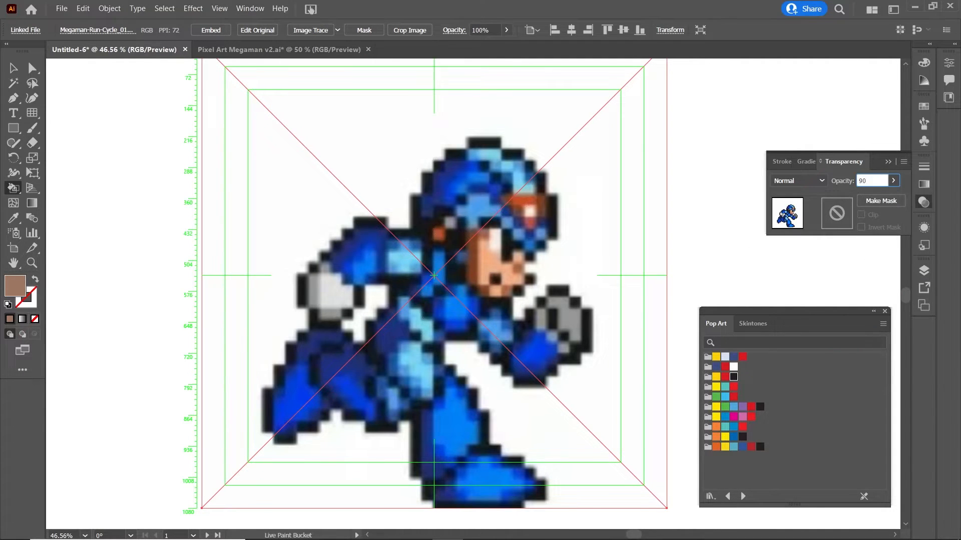
text(90)
key(Return)
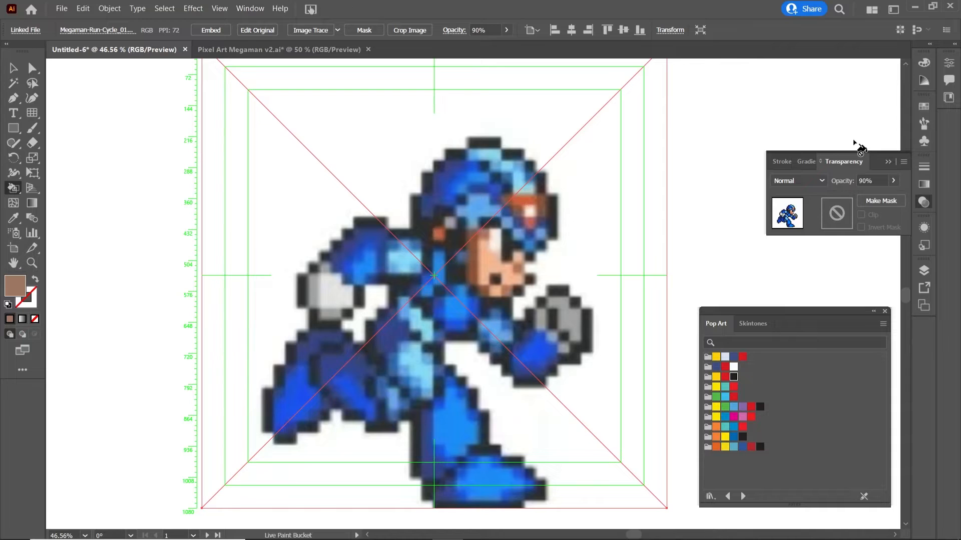
click(863, 180)
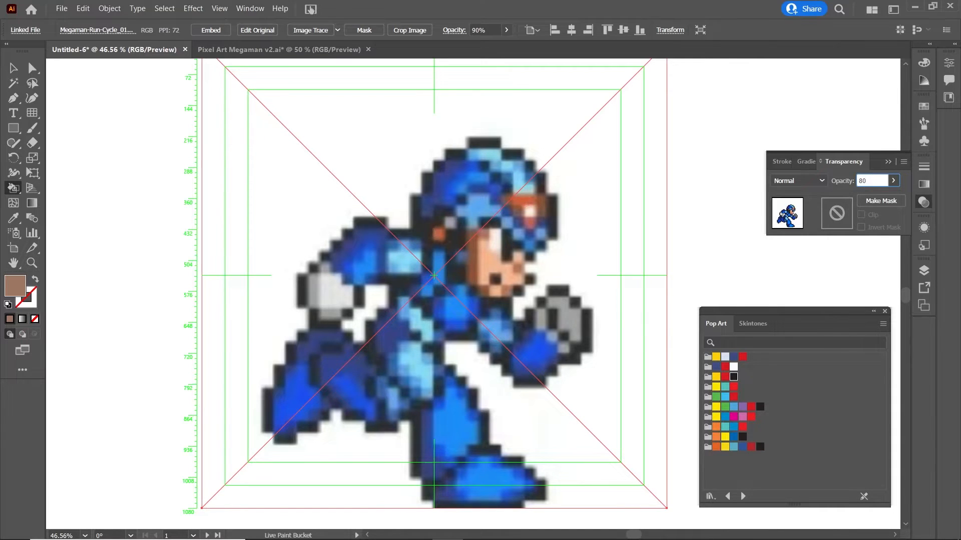
text(80)
key(Return)
click(878, 181)
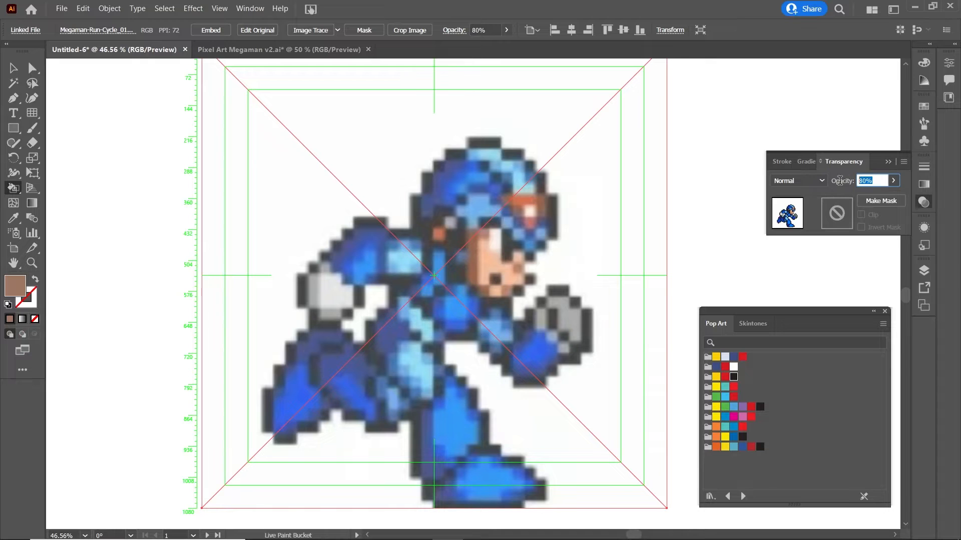
text(85)
key(Return)
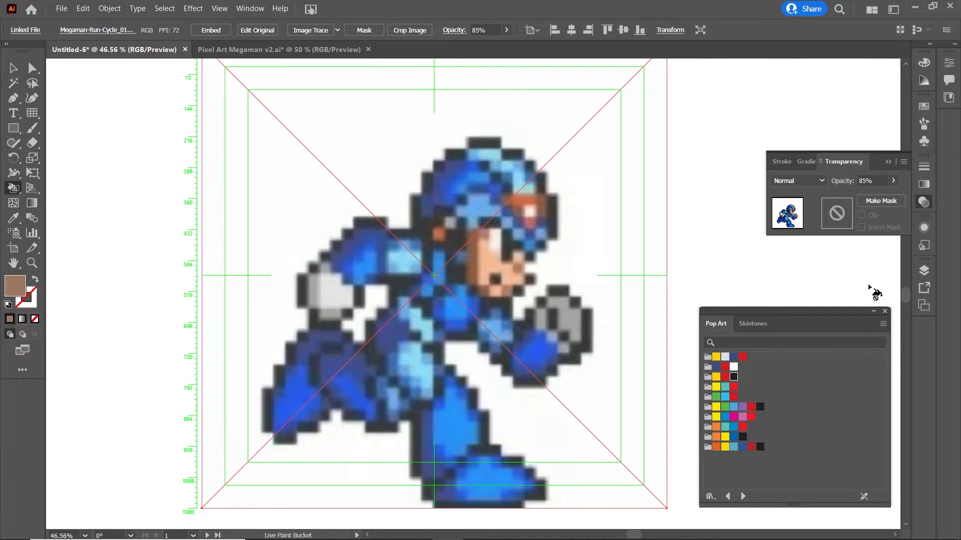
- Lock the Ref layer and add a new layer above it
click(924, 271)
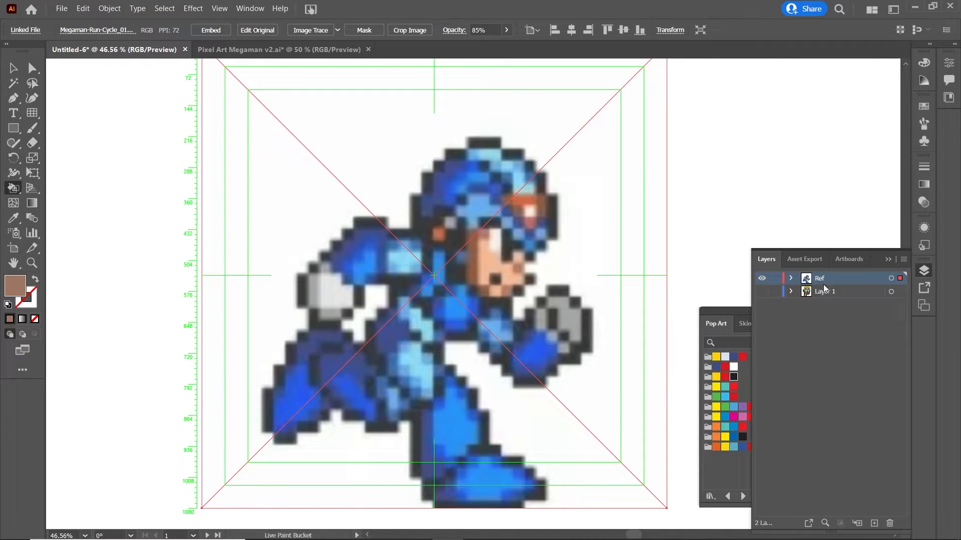
click(775, 281)
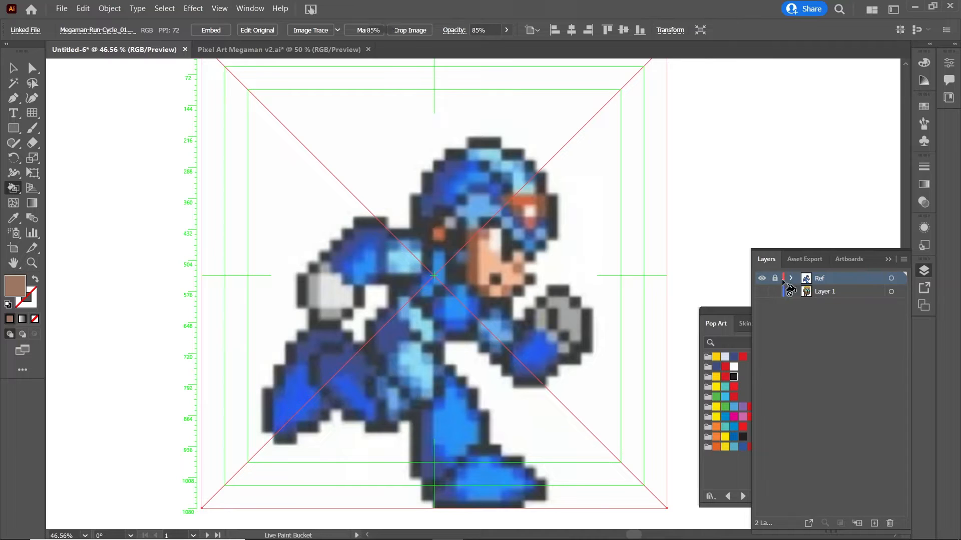
click(874, 523)
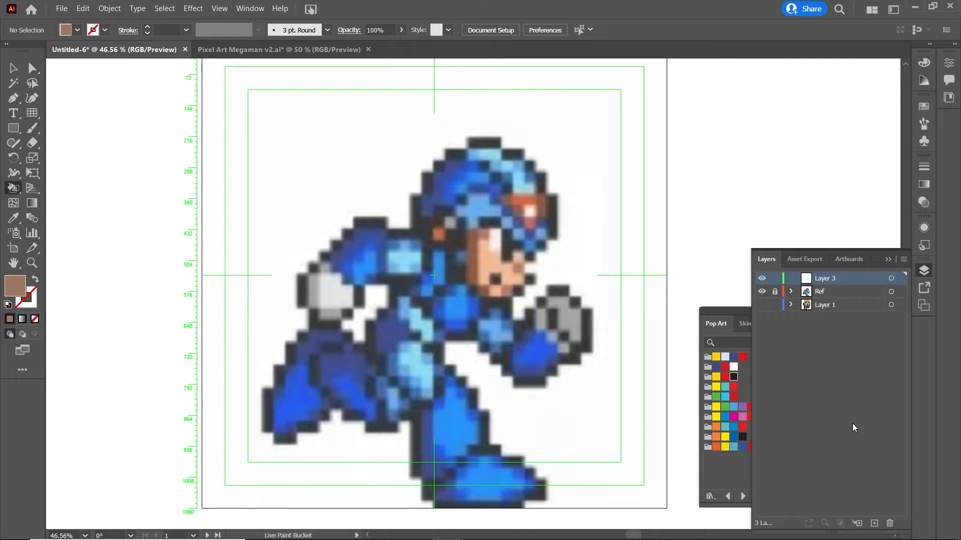
- Draw a rectangular grid over the whole artboard, adding rows and columns until its cells match the reference image's pixels
click(33, 117)
drag(450, 115, 442, 145)
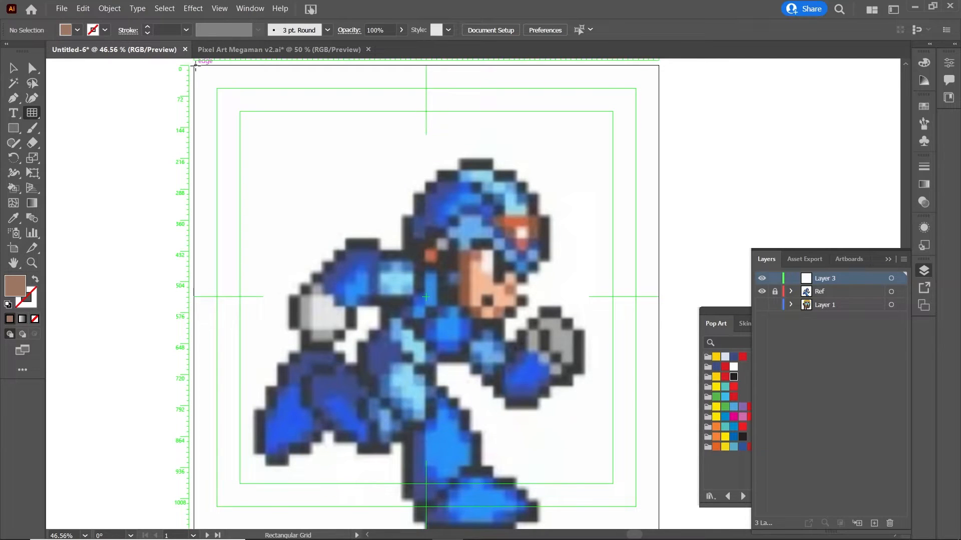
drag(194, 66, 659, 490)
key(Up)
key(Up)
key(Right)
key(Right)
key(Right)
key(Up)
key(Up)
key(Up)
key(Right)
key(Right)
key(Right)
key(Up)
key(Up)
key(Up)
key(Right)
key(Right)
key(Right)
key(Up)
key(Up)
key(Up)
key(Right)
key(Right)
key(Right)
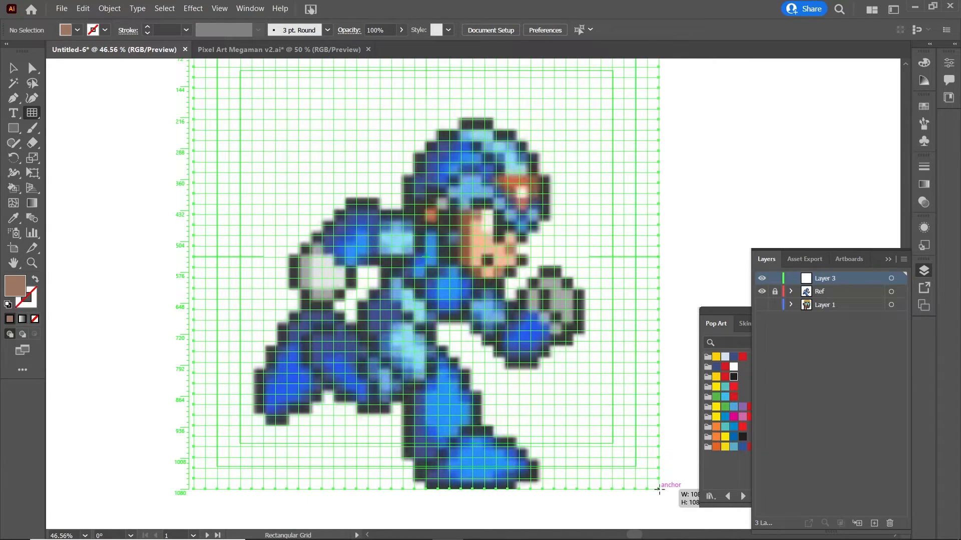
drag(658, 489, 659, 489)
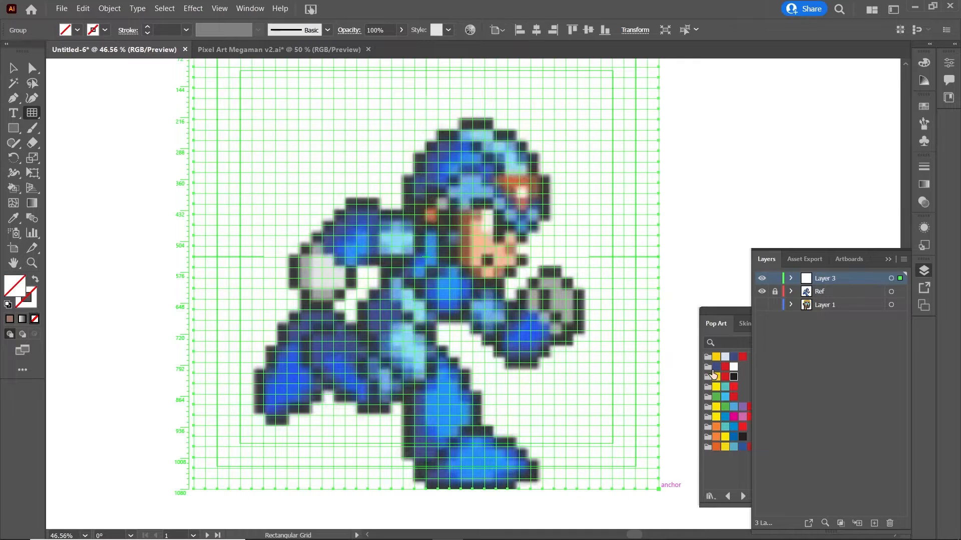
click(105, 30)
click(77, 31)
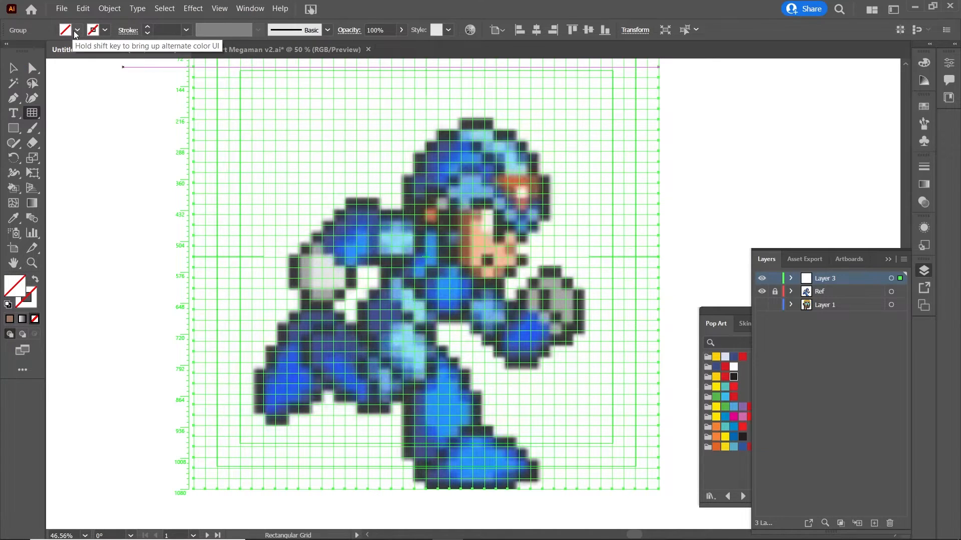
click(75, 31)
click(110, 8)
click(109, 8)
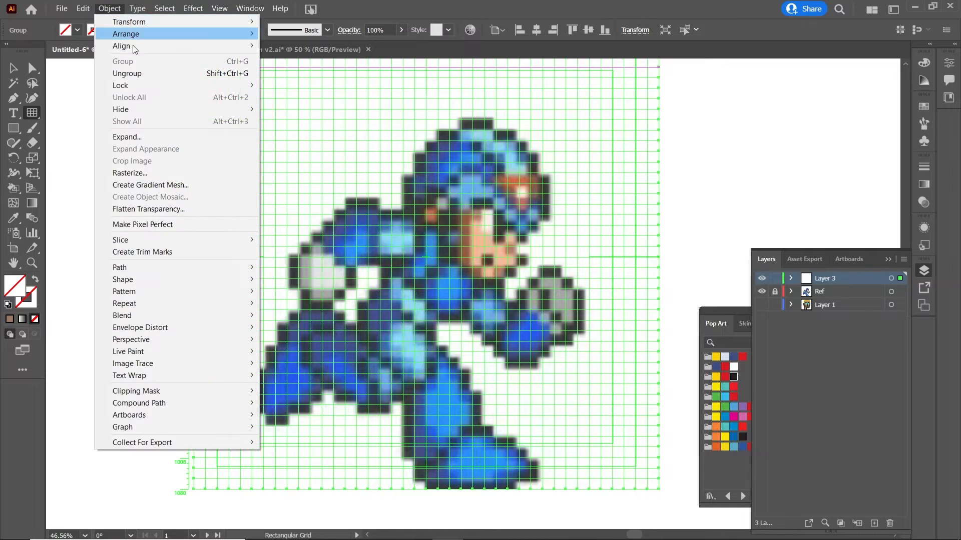
click(154, 134)
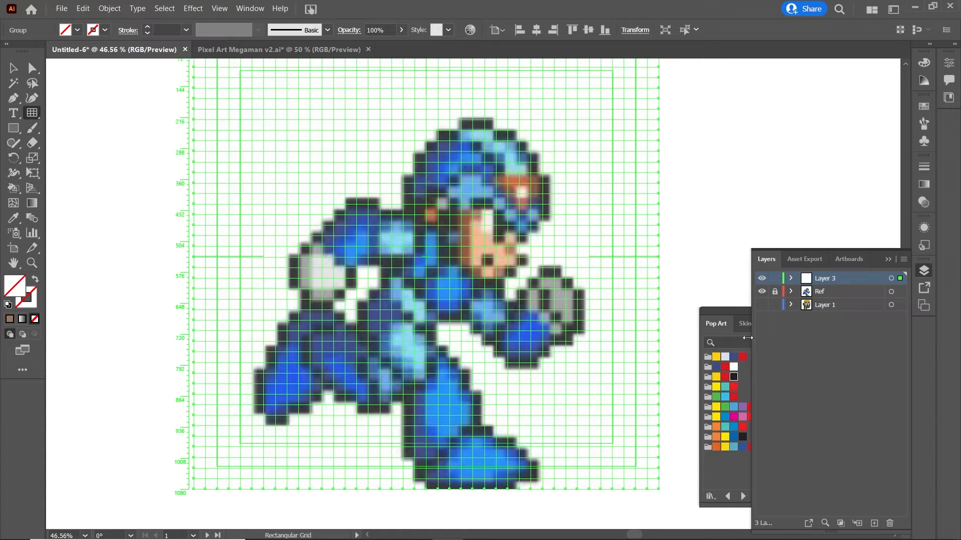
- Try the black Pop Art swatch as the fill of the whole grid and undo it
click(725, 325)
click(734, 378)
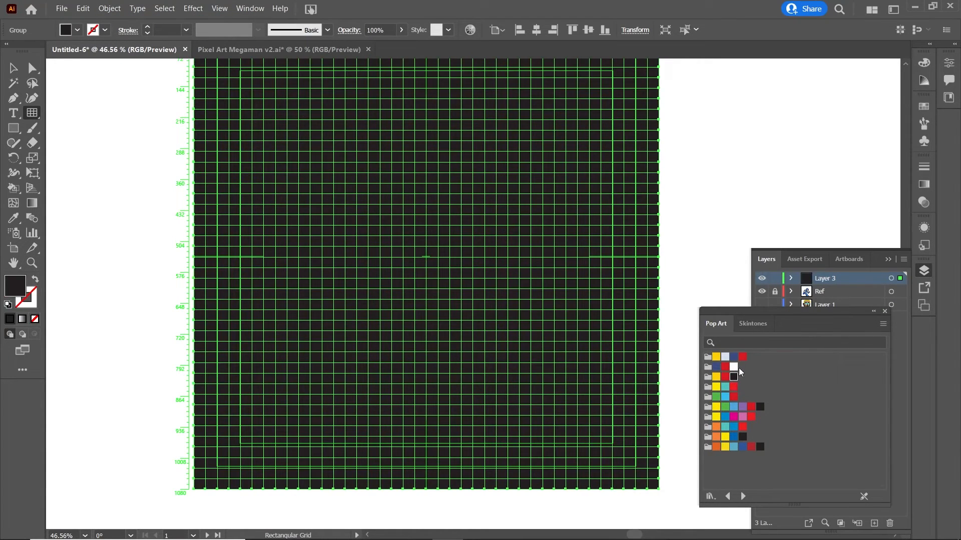
key(ctrl+z)
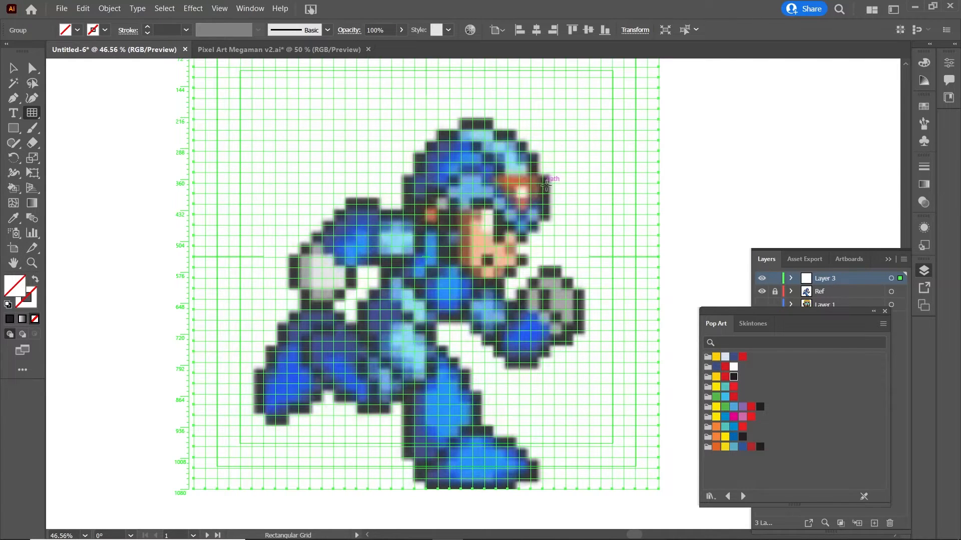
- Convert the rectangular grid over the Megaman reference into a Live Paint group
key(k)
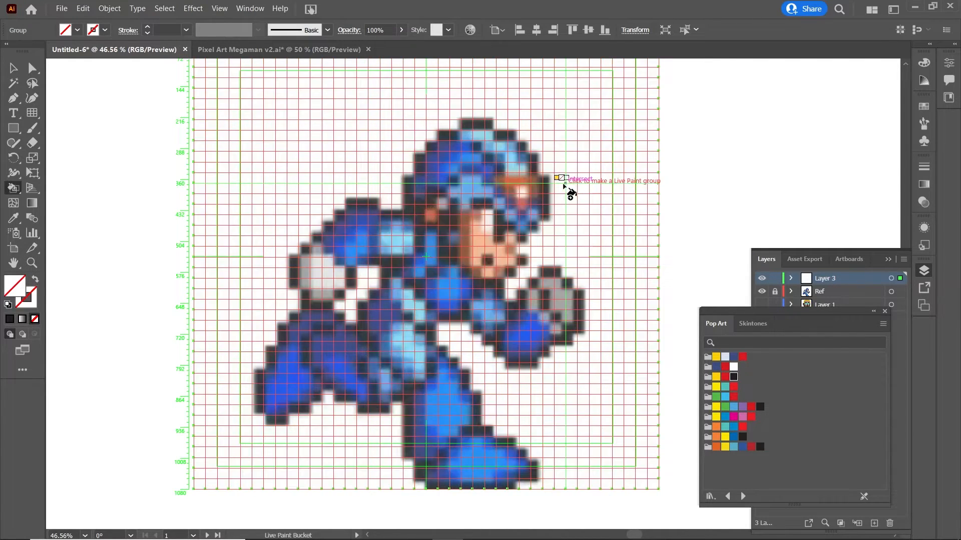
click(543, 213)
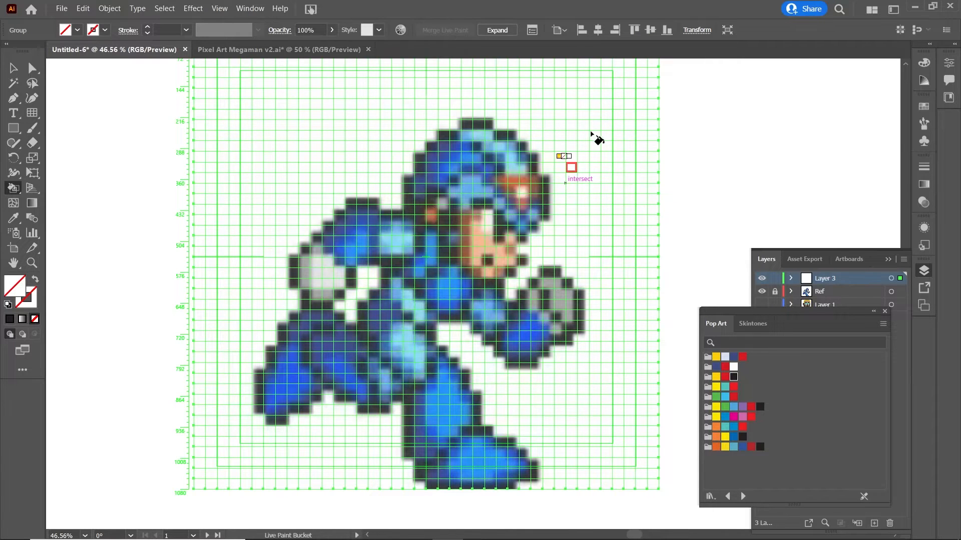
key(ctrl+=)
drag(539, 229, 473, 212)
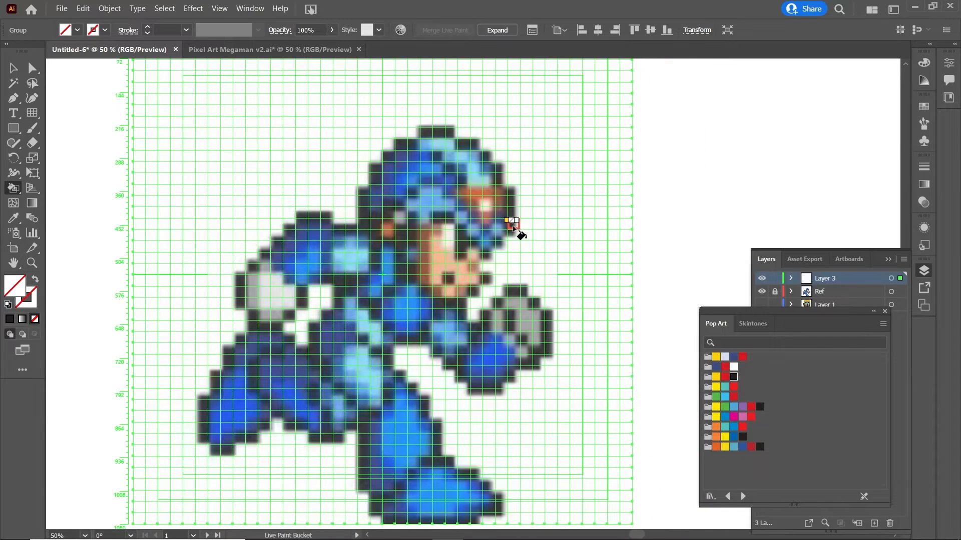
- Live-paint the outline cells along the front edge of the helmet with the black Pop Art swatch, deselecting the grid to see the reference
click(734, 378)
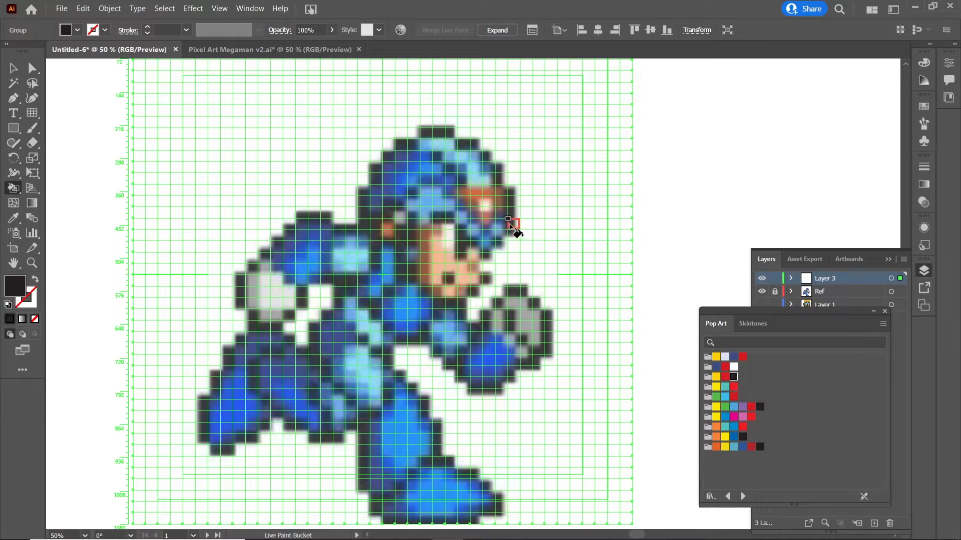
drag(508, 219, 521, 171)
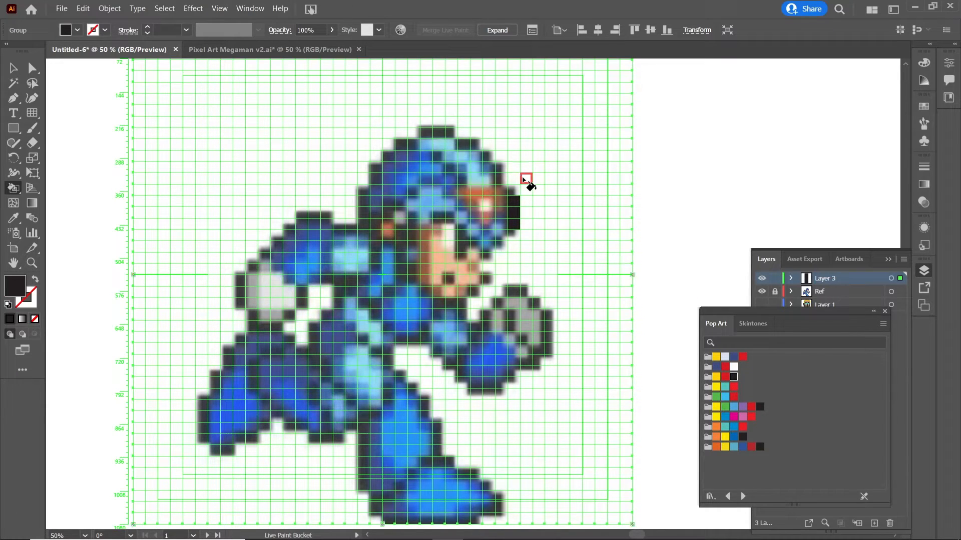
key(ctrl+shift+a)
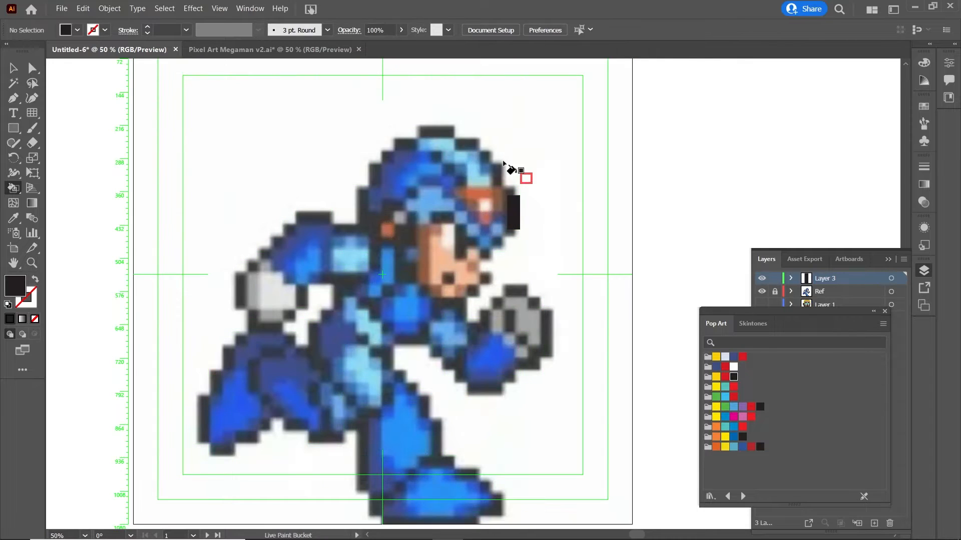
click(513, 189)
click(501, 179)
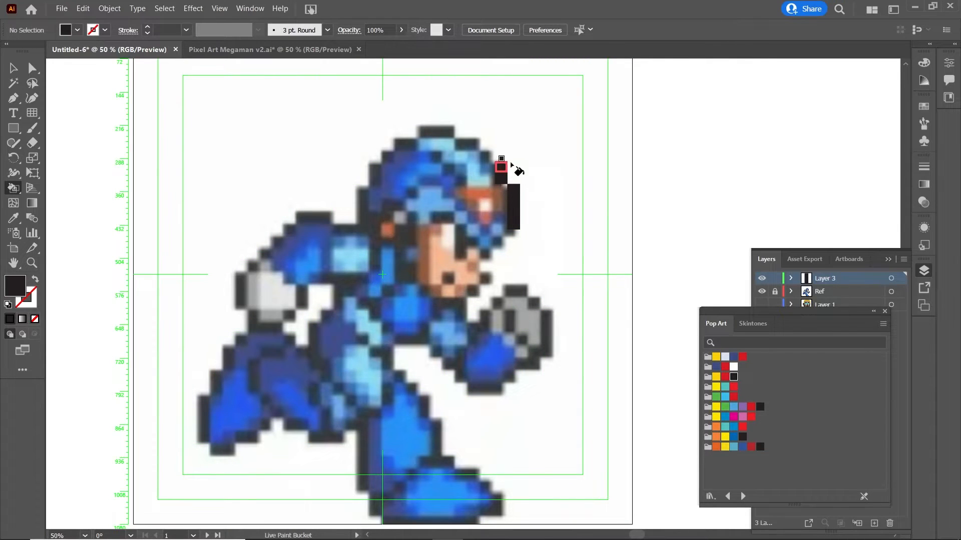
click(501, 168)
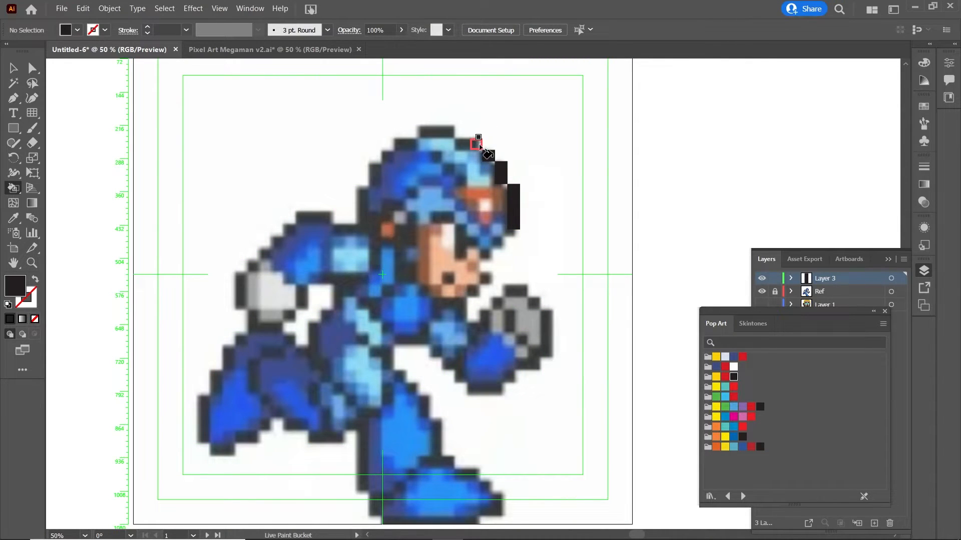
- Paint the black outline cells across the top of the helmet, undoing the misplaced cell inside it
click(475, 145)
click(463, 145)
click(438, 132)
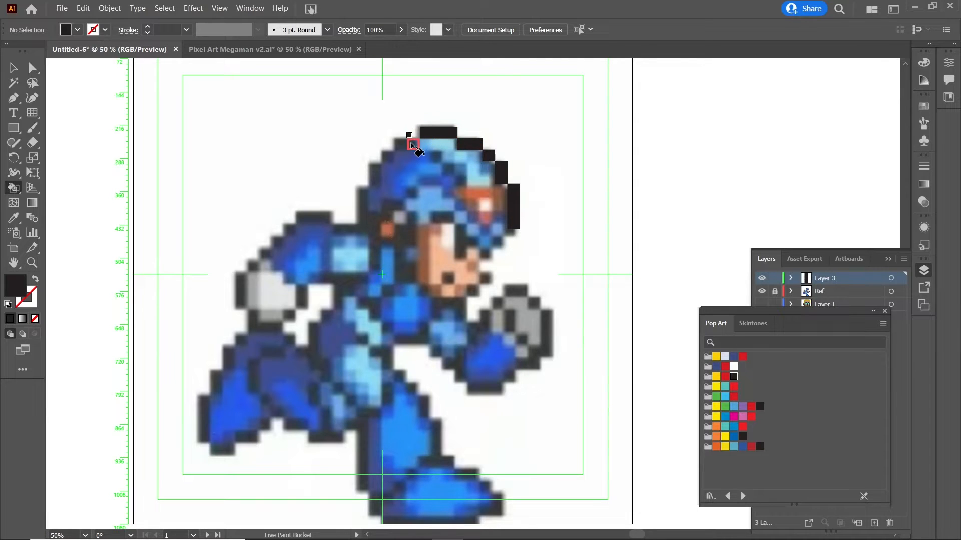
click(414, 145)
click(401, 145)
click(388, 167)
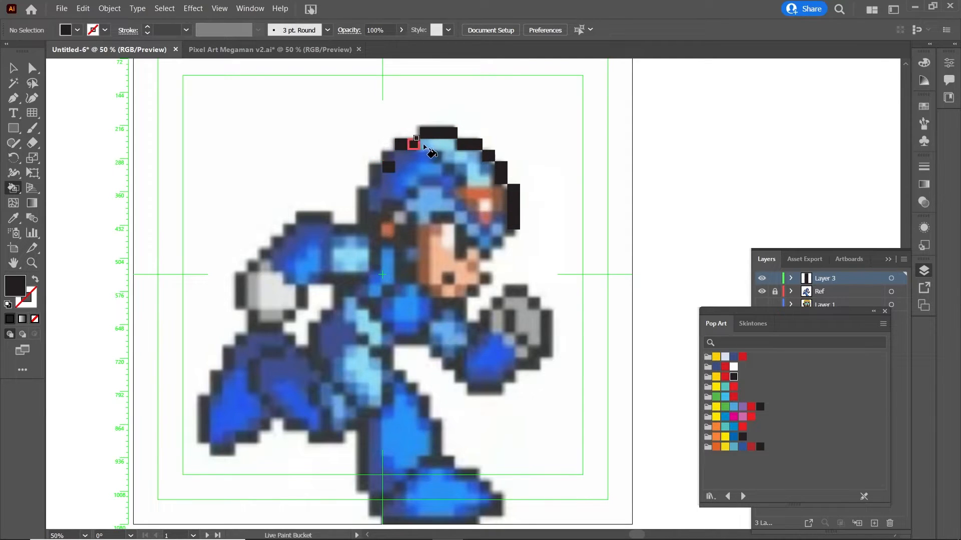
key(ctrl+z)
- Continue the black outline down the back of the helmet, over the shoulder and around the rear arm and fist
click(390, 156)
mouse_move(376, 169)
mouse_down()
mouse_move(362, 214)
mouse_move(395, 198)
mouse_move(369, 193)
mouse_move(341, 226)
mouse_up()
click(360, 224)
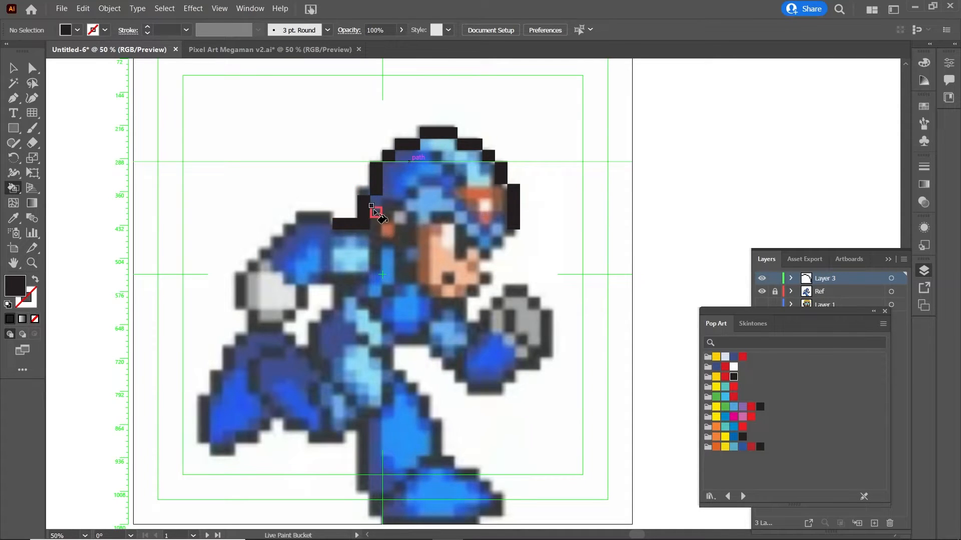
key(ctrl+z)
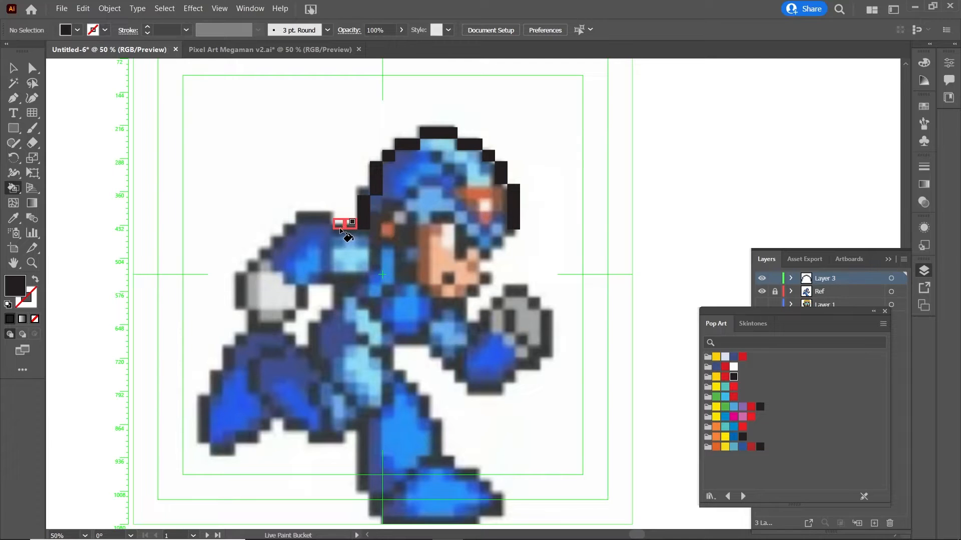
mouse_move(339, 228)
mouse_down()
mouse_move(309, 213)
mouse_move(289, 228)
mouse_move(254, 265)
mouse_move(242, 302)
mouse_move(253, 271)
mouse_move(261, 300)
mouse_move(253, 314)
mouse_move(271, 330)
mouse_move(307, 310)
mouse_move(302, 290)
mouse_up()
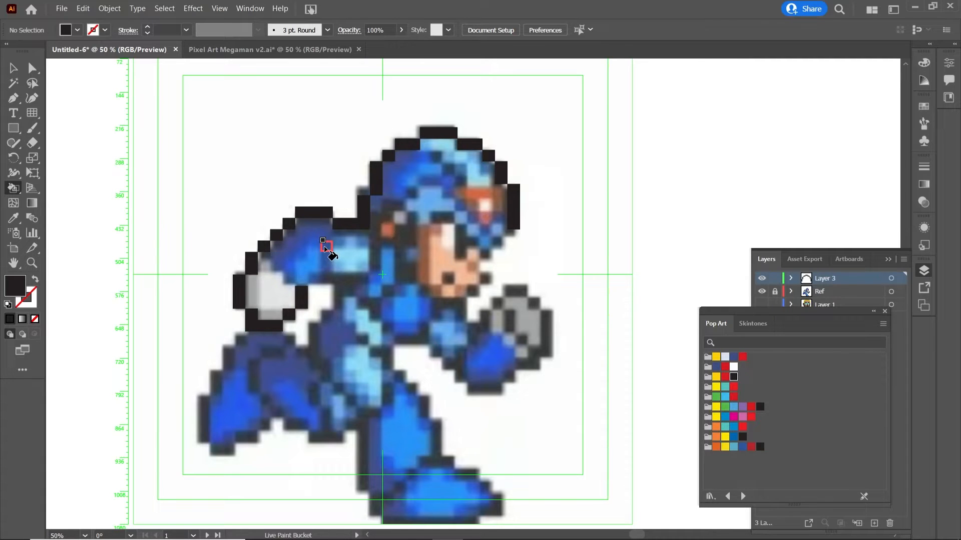
- Open Pixel Art.ai and compare the Kobe A pixel figure with its photo reference on Layer 7 by toggling their visibility
key(ctrl+o)
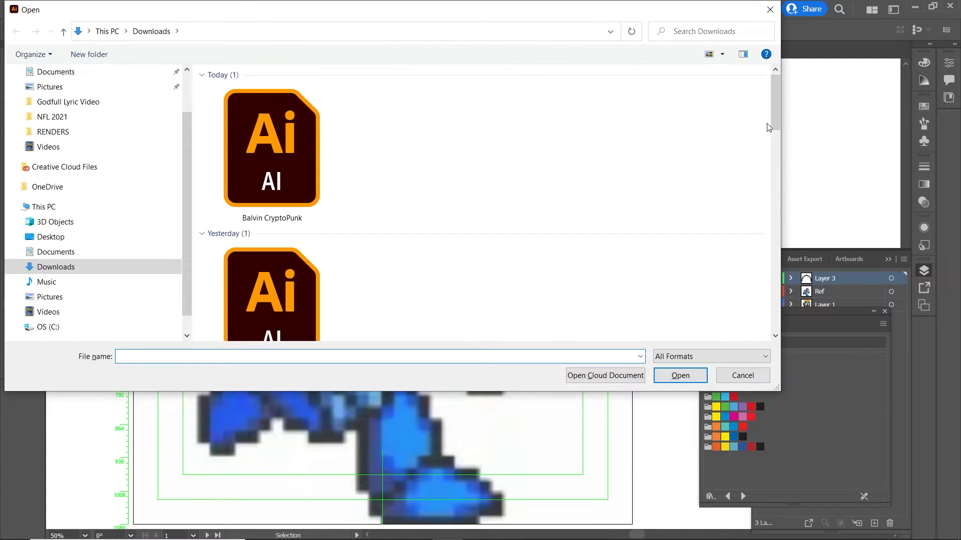
drag(771, 125, 770, 163)
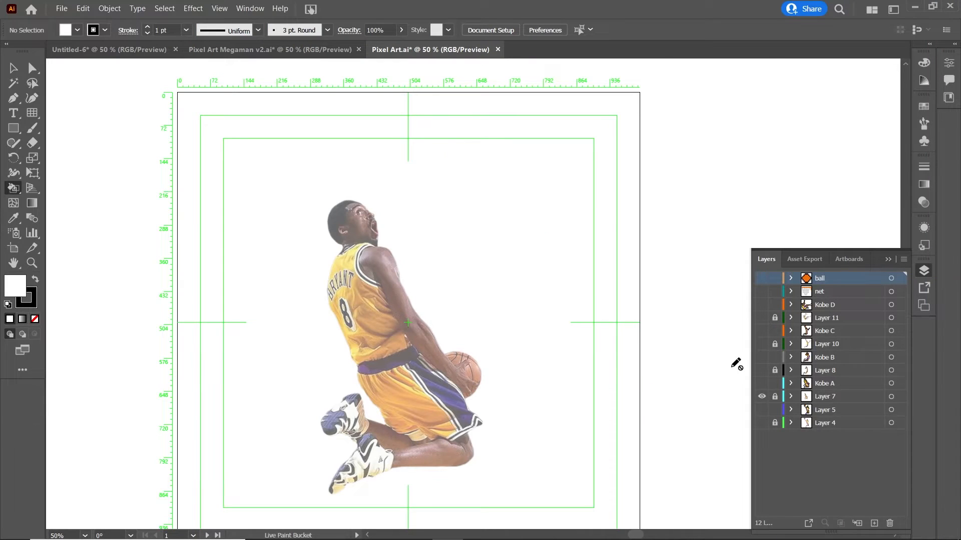
click(819, 400)
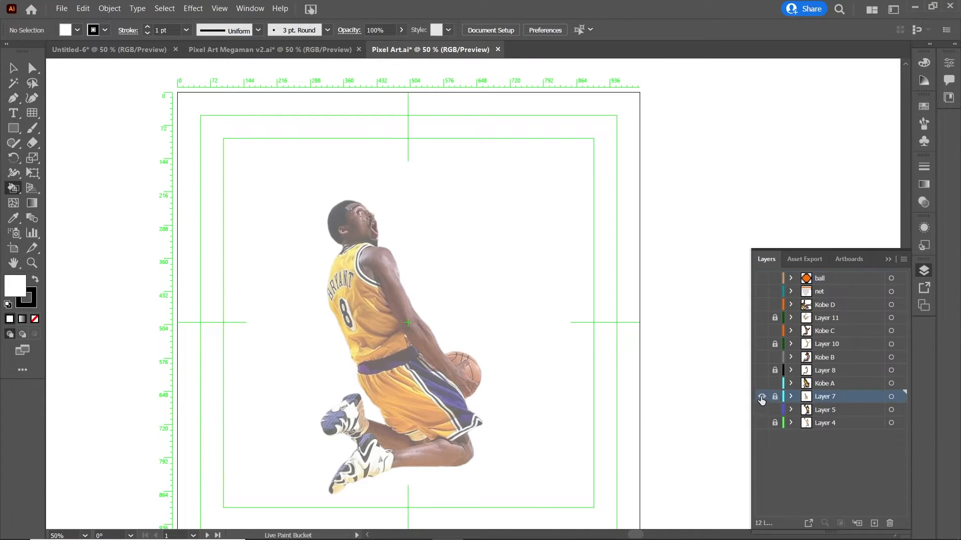
click(761, 395)
click(823, 384)
click(762, 385)
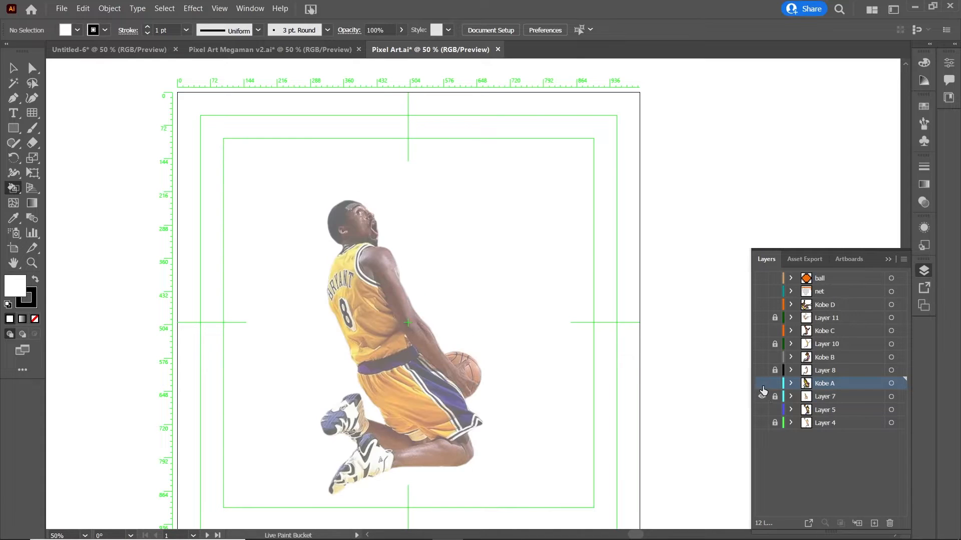
click(762, 395)
click(762, 395)
click(762, 395)
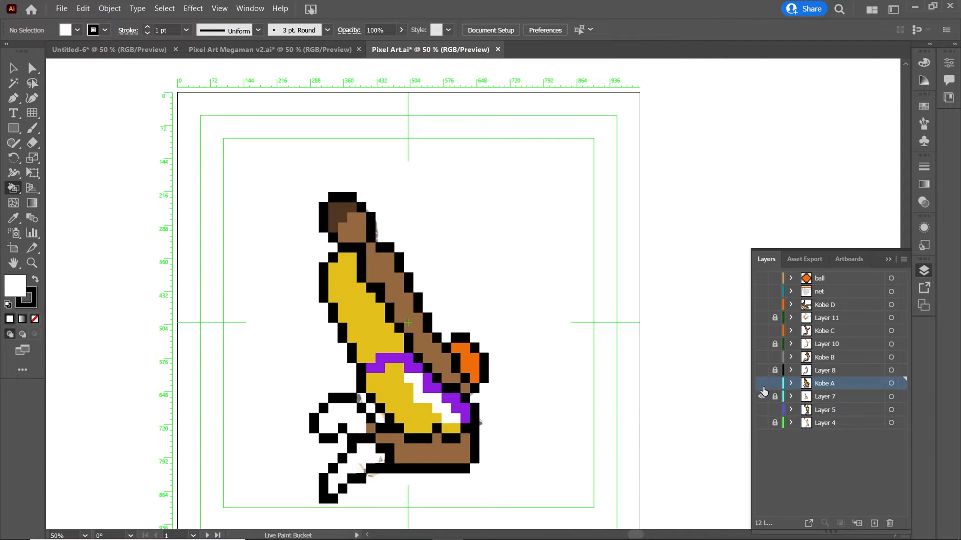
click(762, 384)
- Show the Layer 8 photo and the Kobe B pixel figure traced over it, and hide both after viewing
click(762, 370)
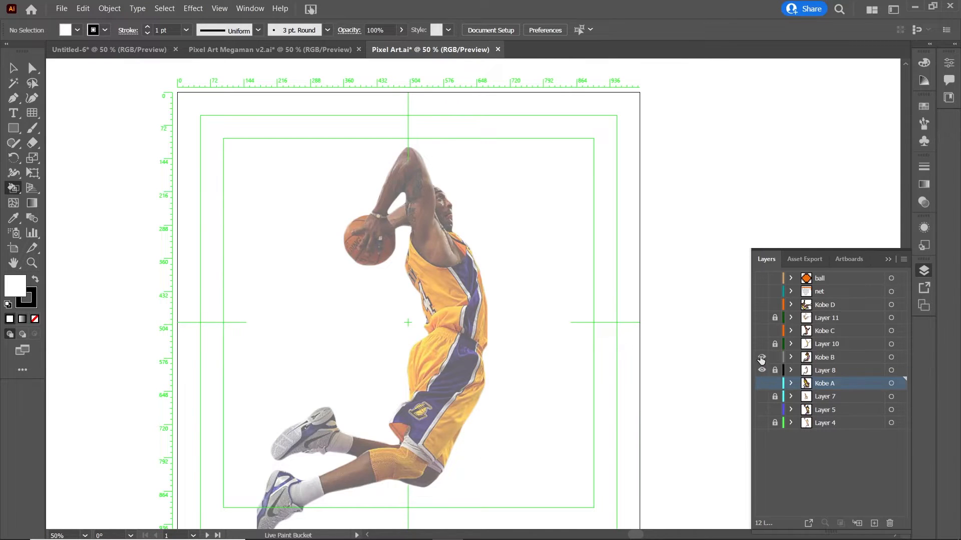
click(761, 357)
drag(569, 347, 558, 325)
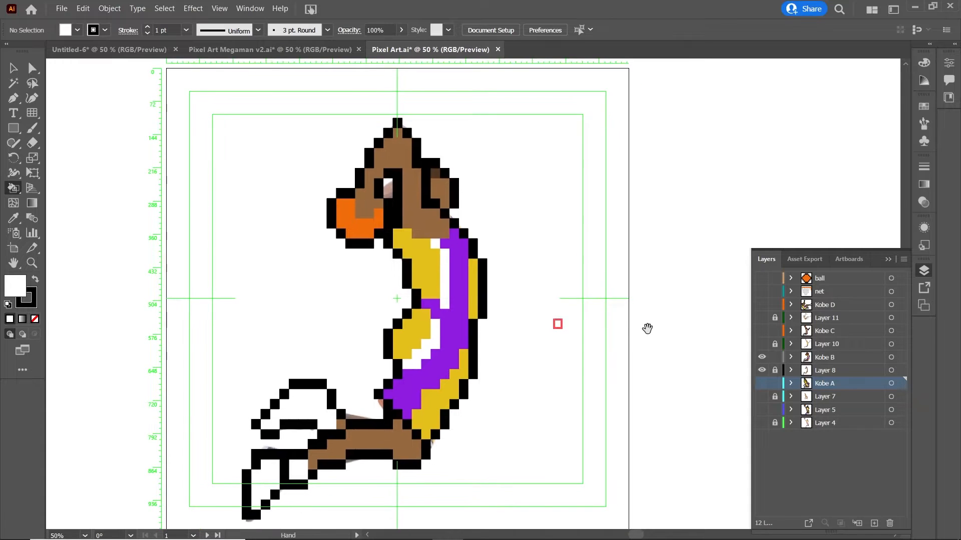
click(762, 370)
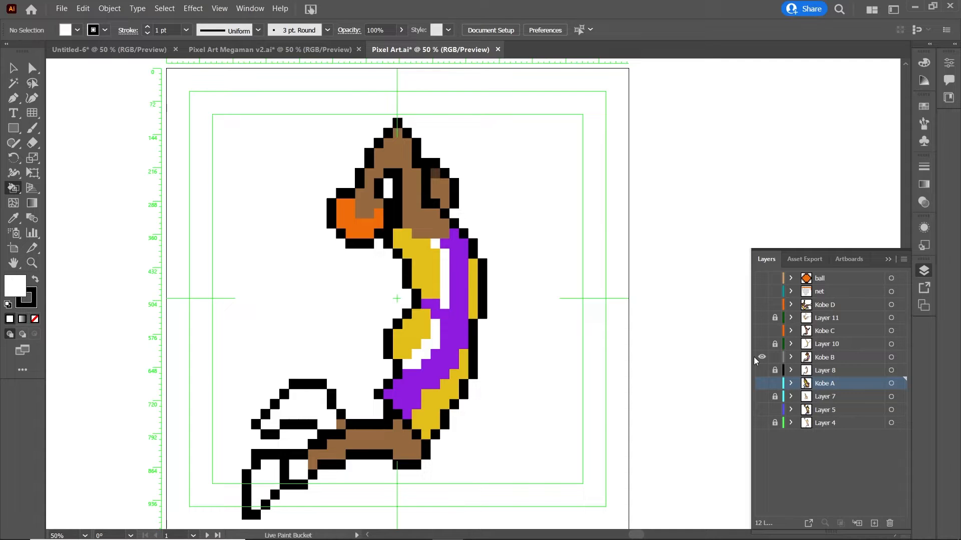
ctrl+click(762, 358)
ctrl+click(761, 357)
ctrl+click(762, 357)
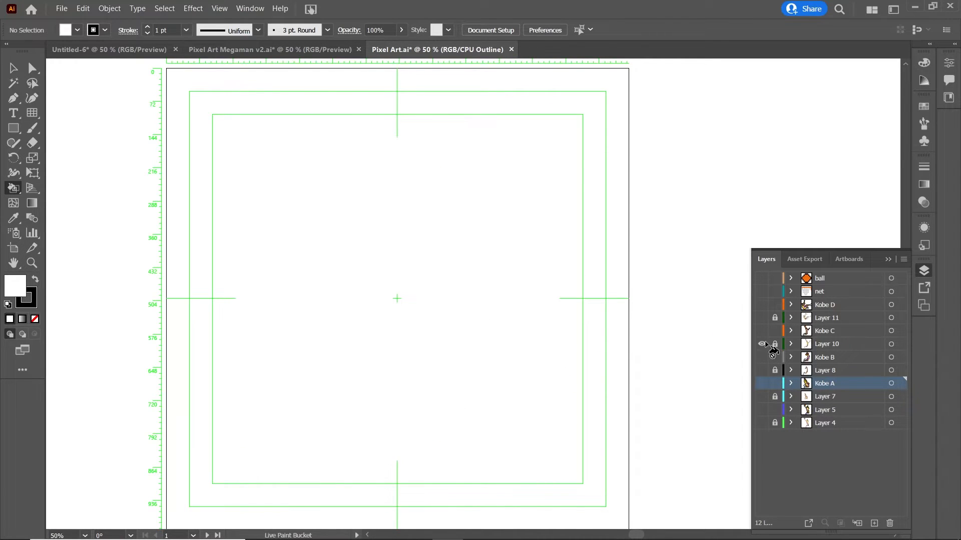
- Display the Kobe C pixel figure without its reference photo on Layer 10
ctrl+click(762, 344)
click(762, 331)
click(761, 344)
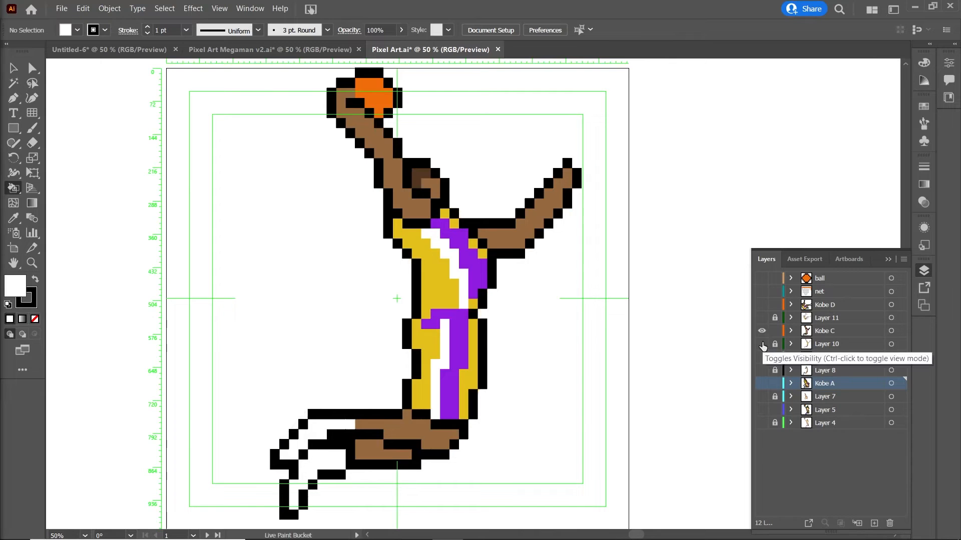
- Switch to the browser and look through the DuckDuckGo image results for "video game sprite sheet"
key(alt+Tab)
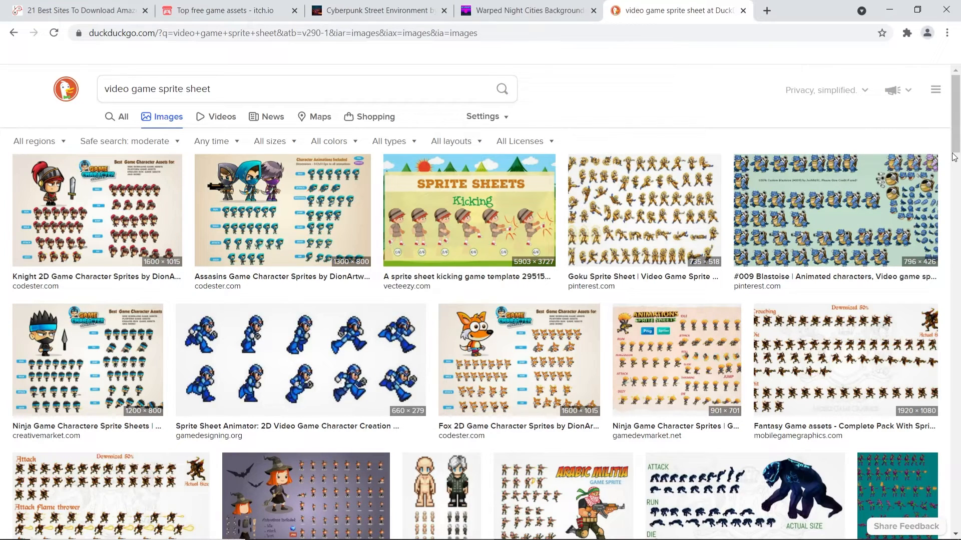
click(106, 96)
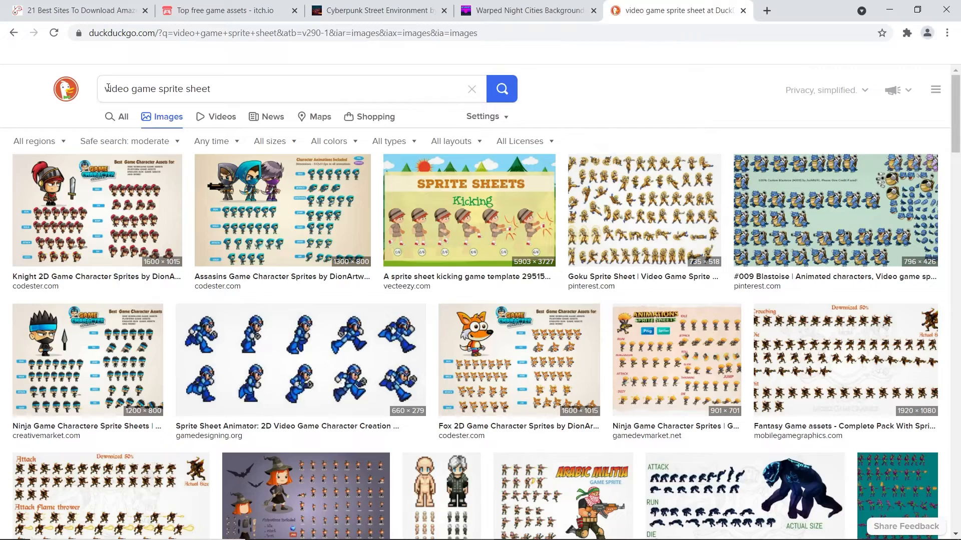
drag(105, 88, 212, 89)
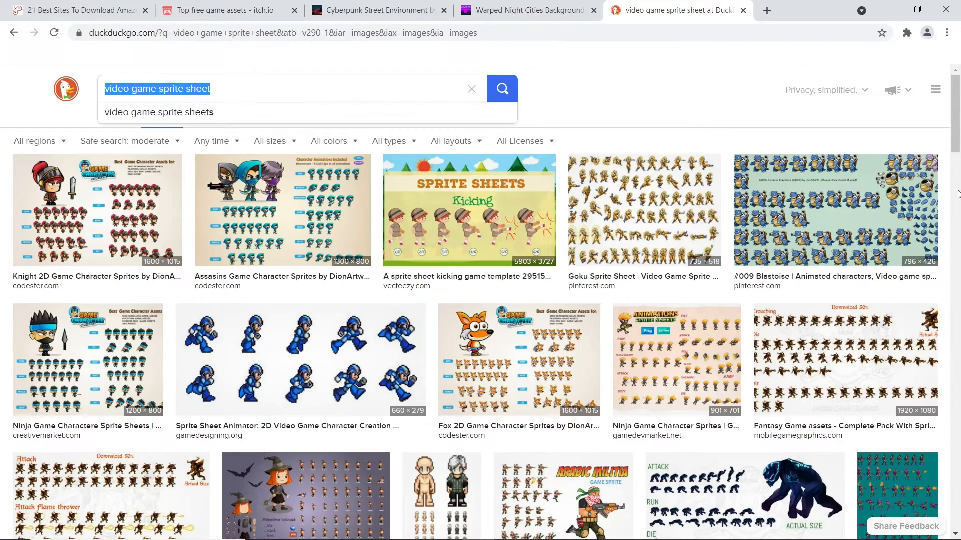
drag(956, 131, 942, 250)
scroll(942, 250, up, 10)
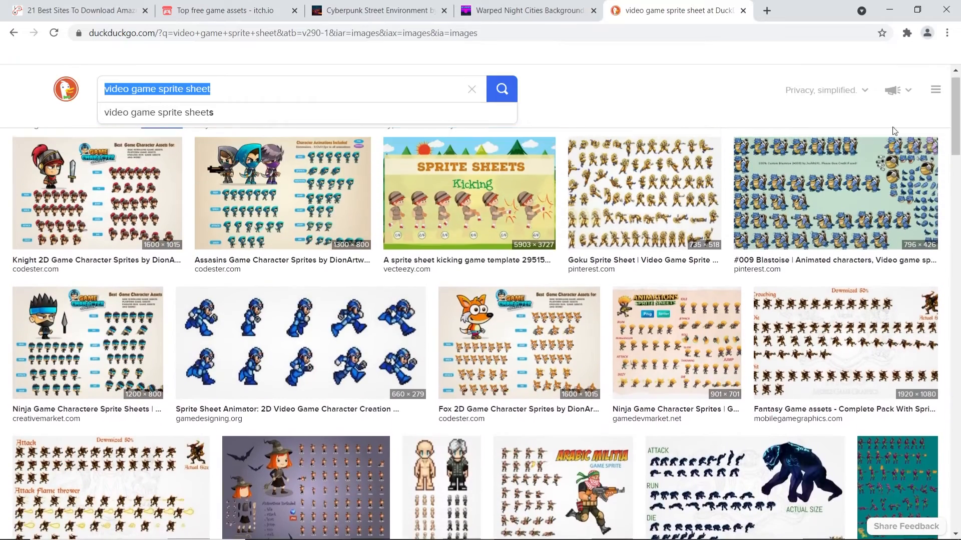
- Preview the blue Megaman run-cycle sprite sheet, close the preview and highlight "video game" in the search query
click(306, 330)
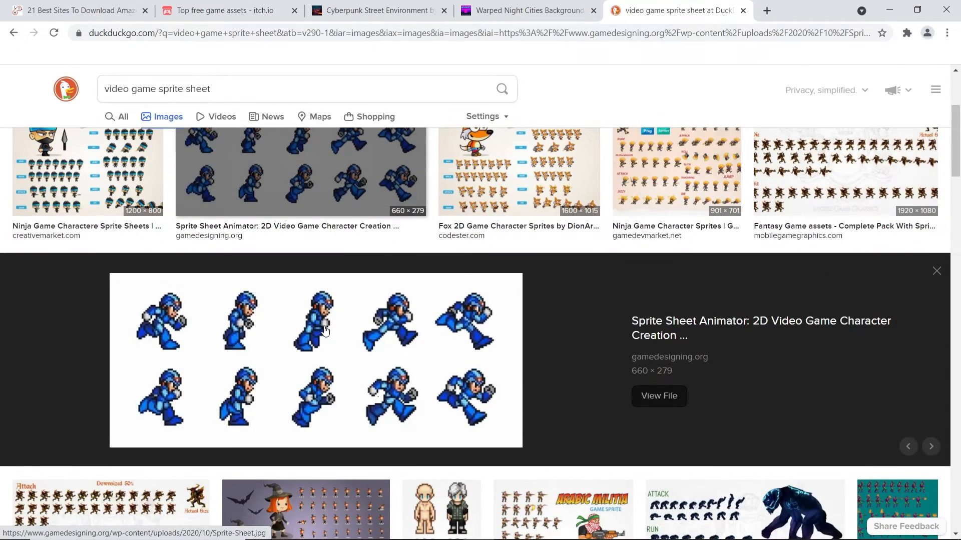
click(936, 271)
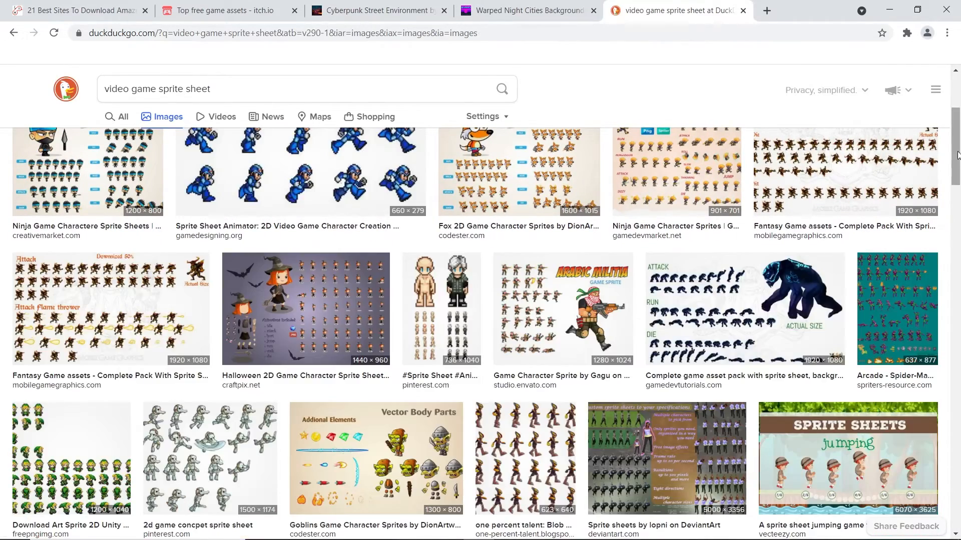
scroll(951, 118, up, 3)
click(153, 89)
drag(153, 89, 71, 74)
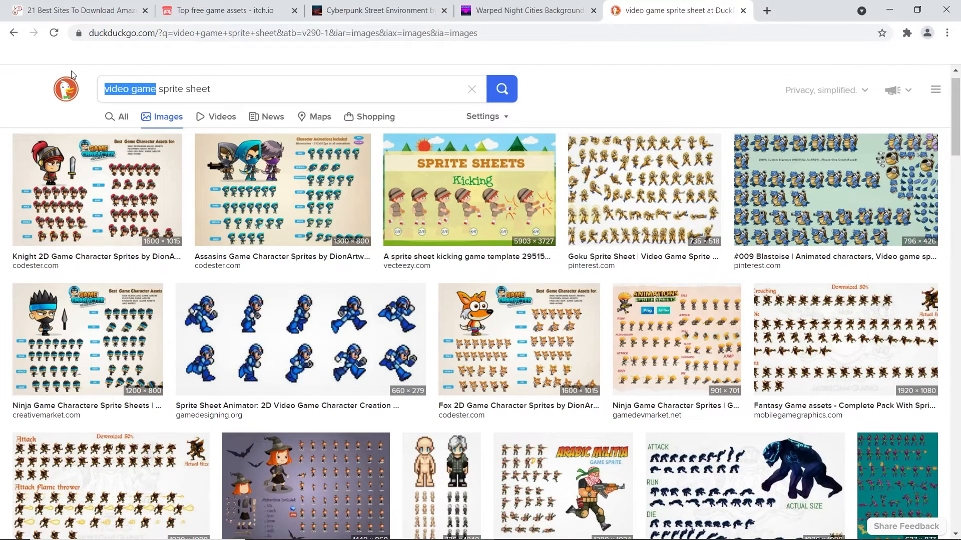
- Change the image search query to "street fighter sprite sheet" and run the search
text(street fig)
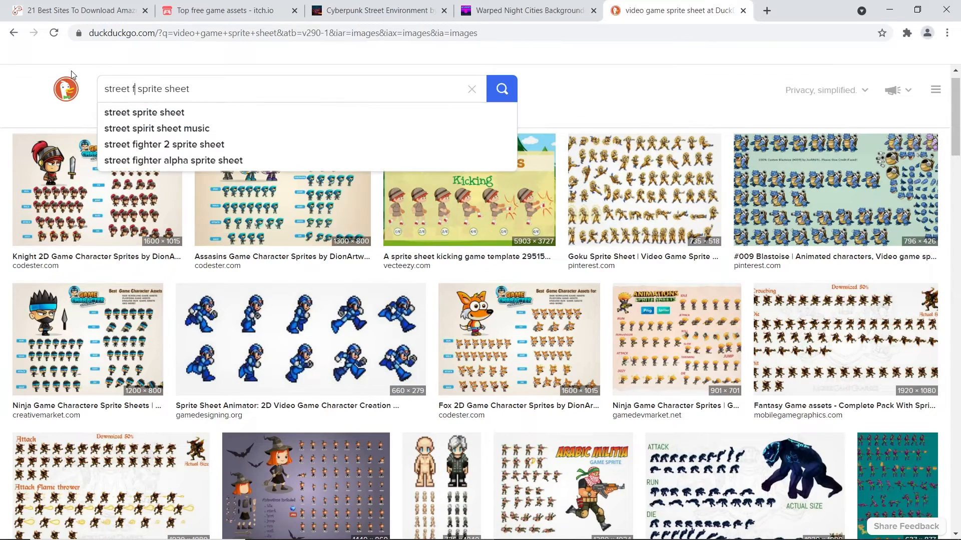
text(hter)
key(Return)
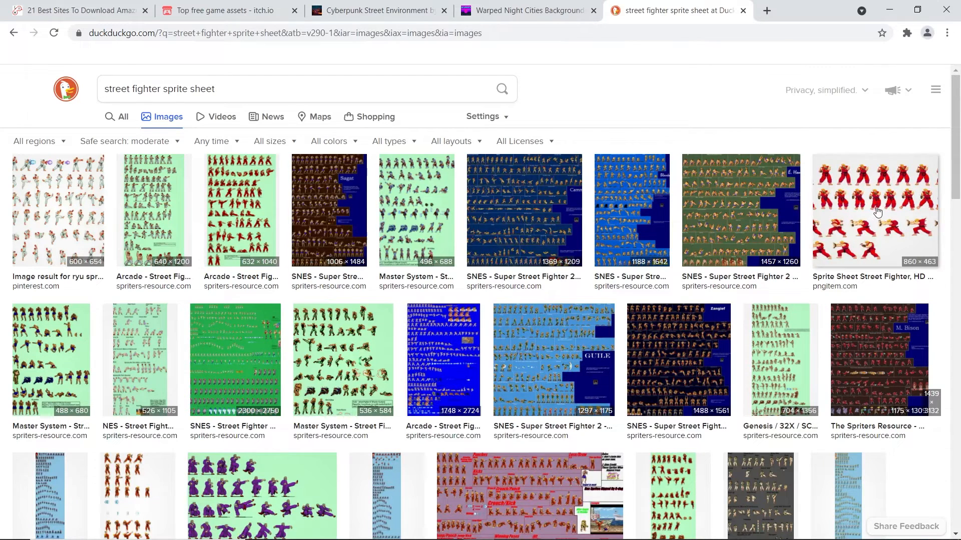
- Open the full-size file of the red-suited fighter sprite sheet from pngitem.com, and return to the image results
click(853, 164)
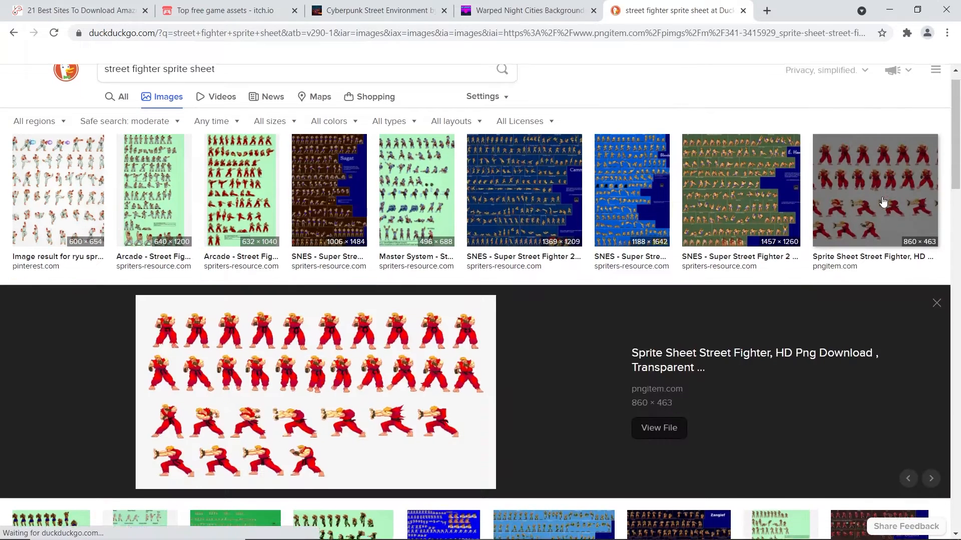
click(683, 402)
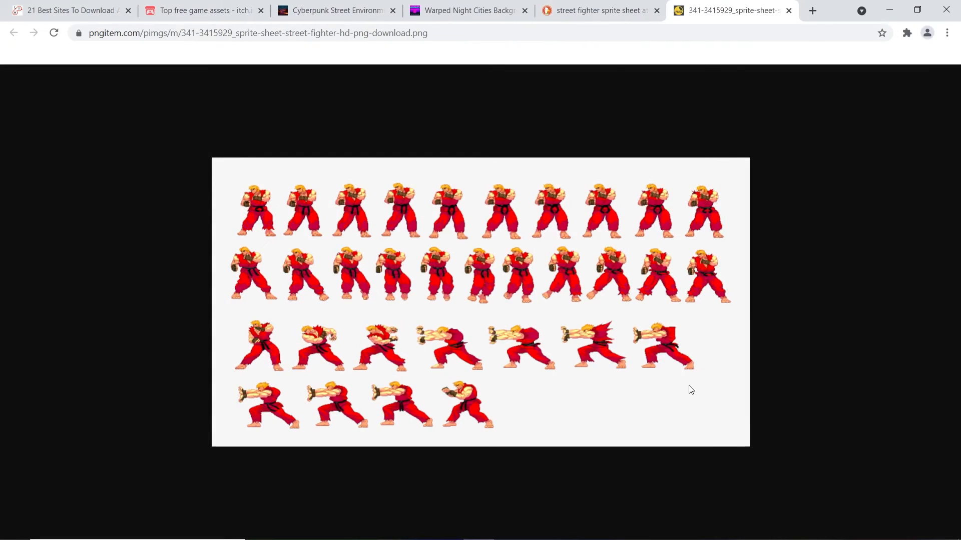
click(596, 10)
- Replace "street fighter" in the query with "megaman" and search for "megaman sprite sheet" images
scroll(953, 150, up, 1)
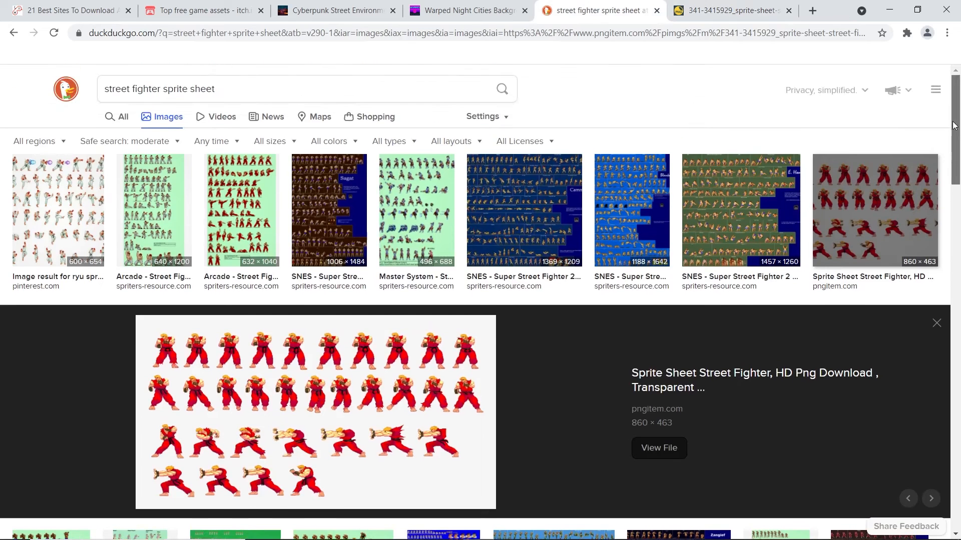
drag(157, 89, 88, 88)
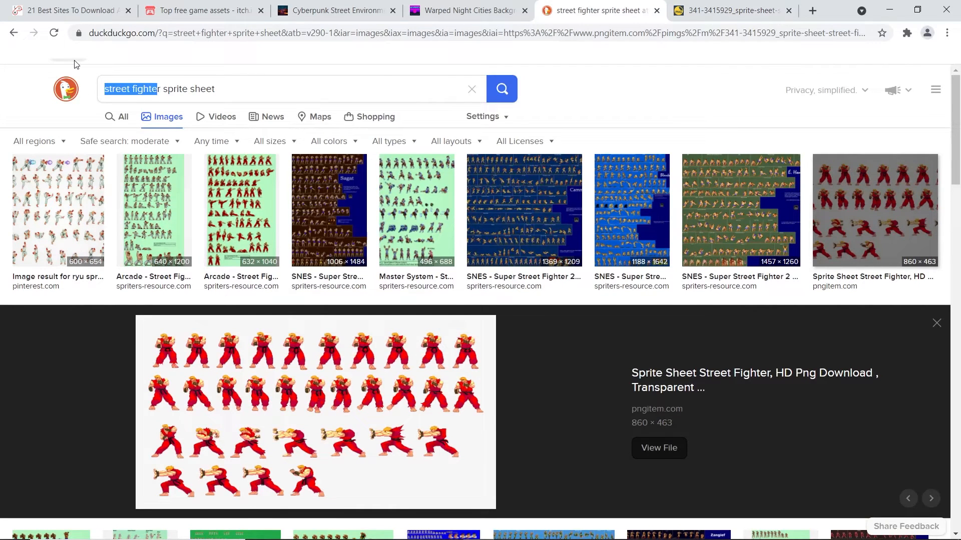
text(megaman)
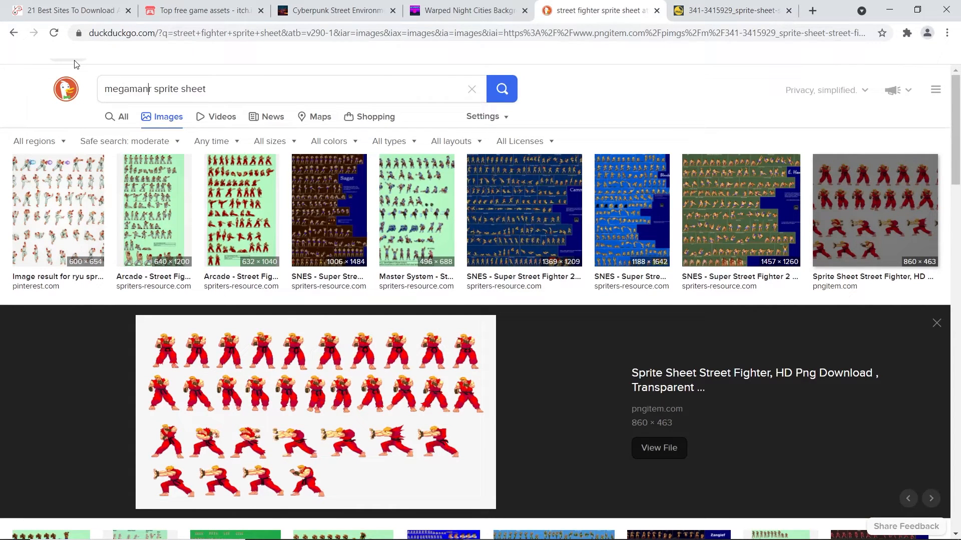
key(Delete)
key(Return)
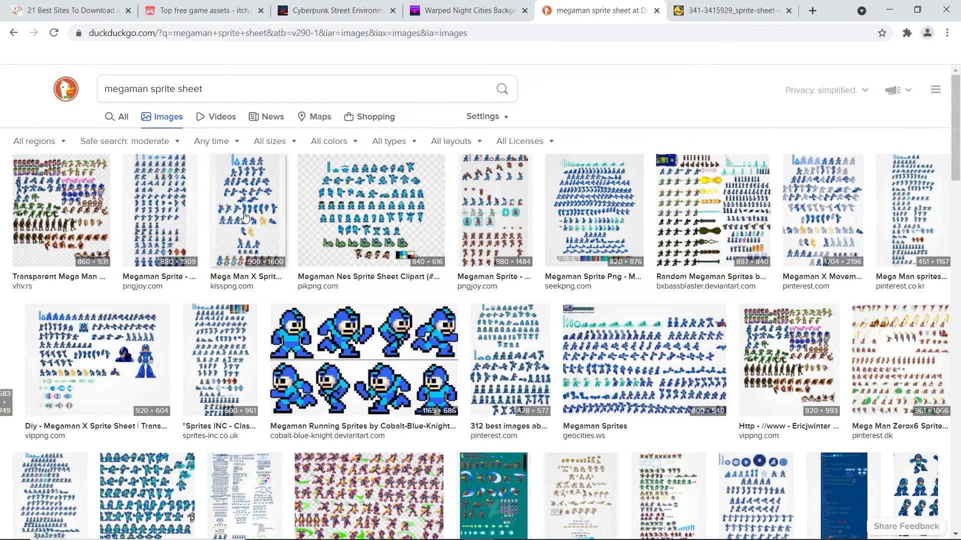
- Open the Mega Man X sprite sheet from kisspng.com at full size, look over its poses, and return to the image results
click(244, 217)
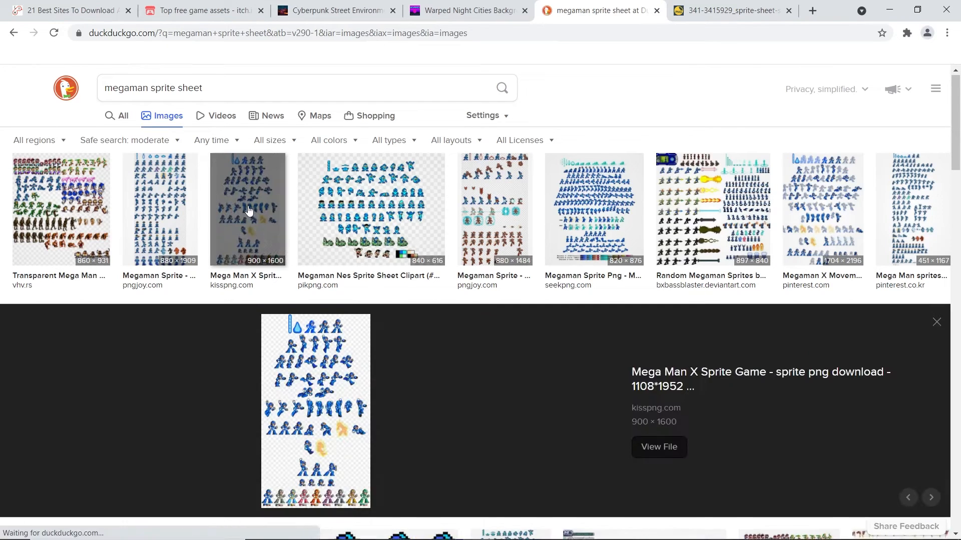
click(661, 399)
click(533, 250)
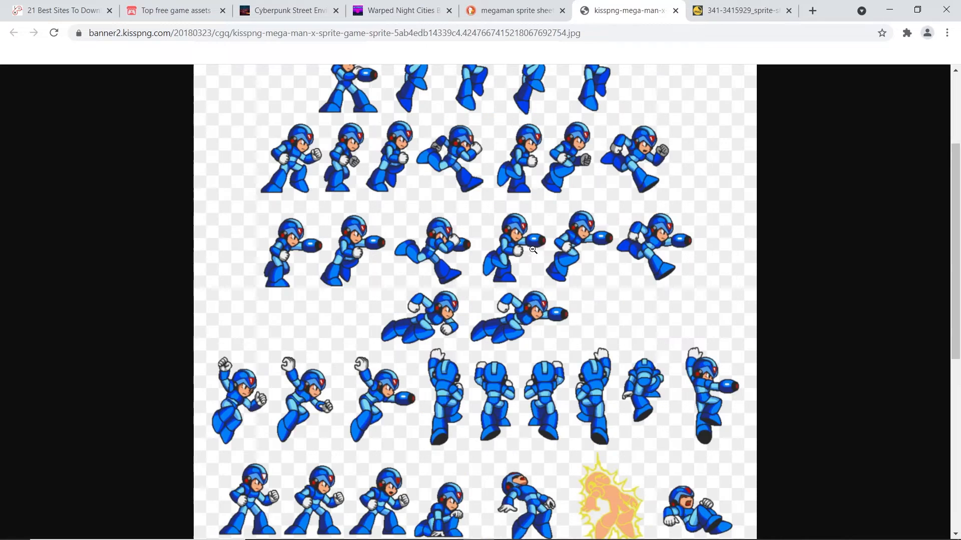
scroll(894, 181, up, 3)
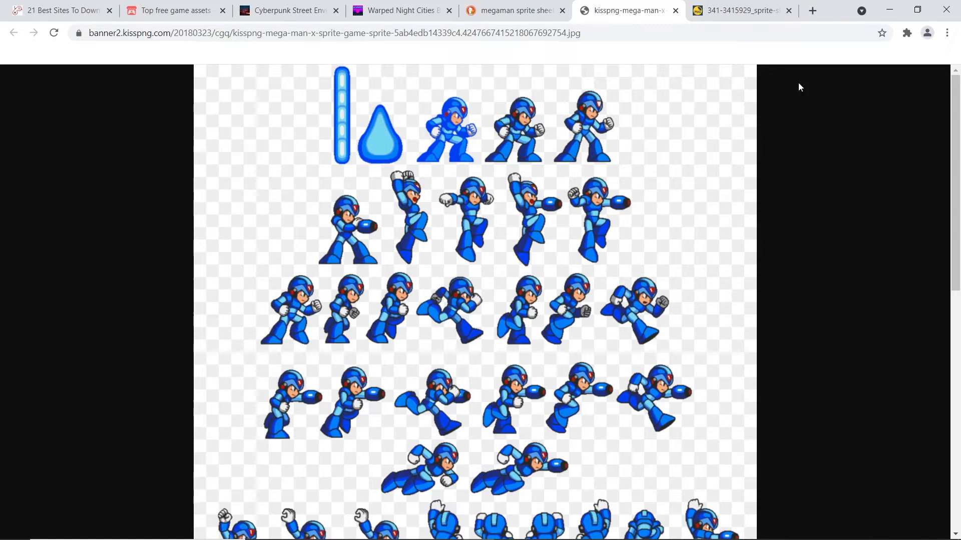
click(515, 10)
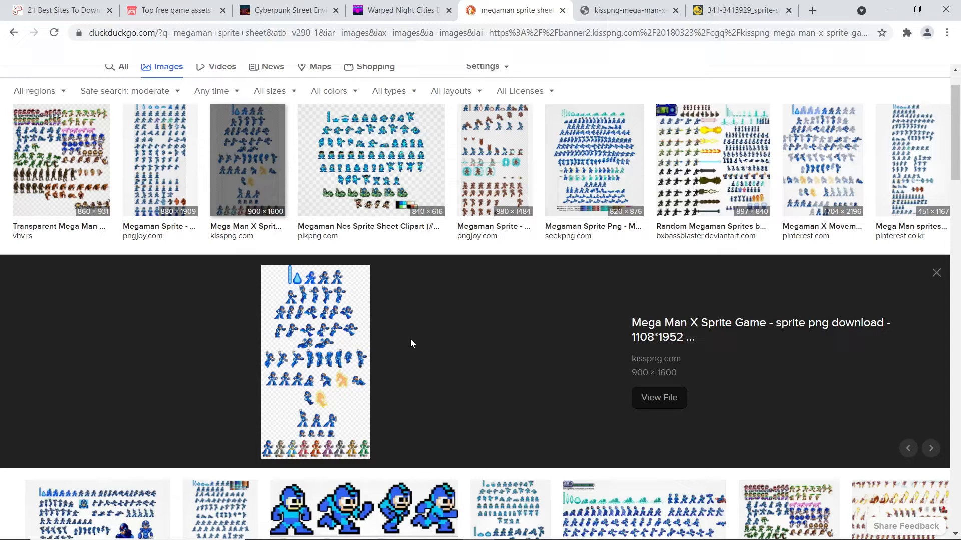
- Switch to the Downloads folder in File Explorer, open the mega-man-sprite-sheet image, and go back to the folder
key(alt+Tab)
key(Tab)
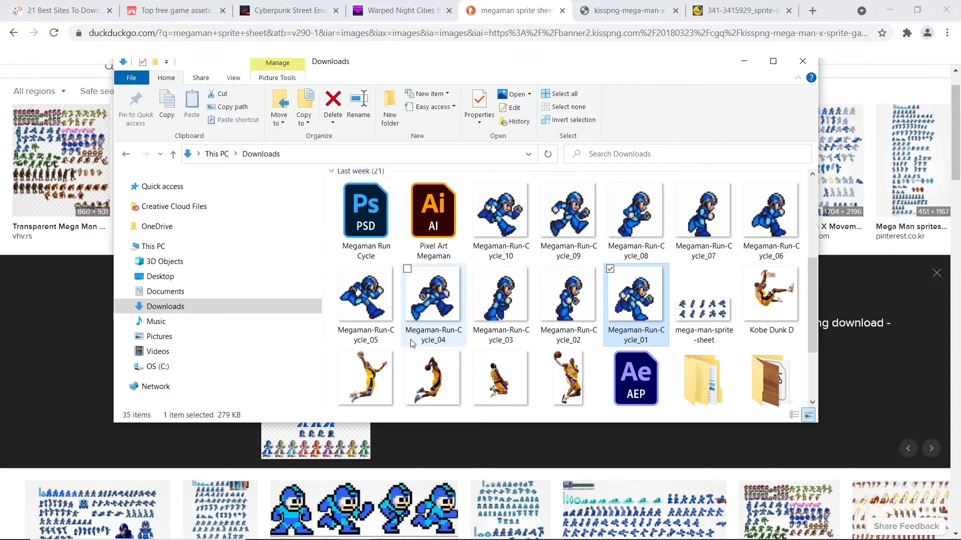
double_click(713, 316)
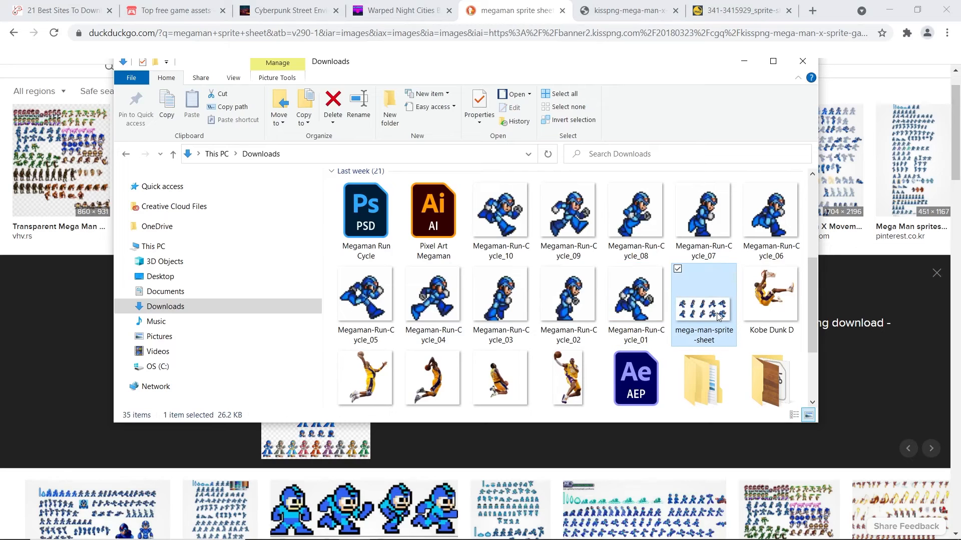
key(alt+Tab)
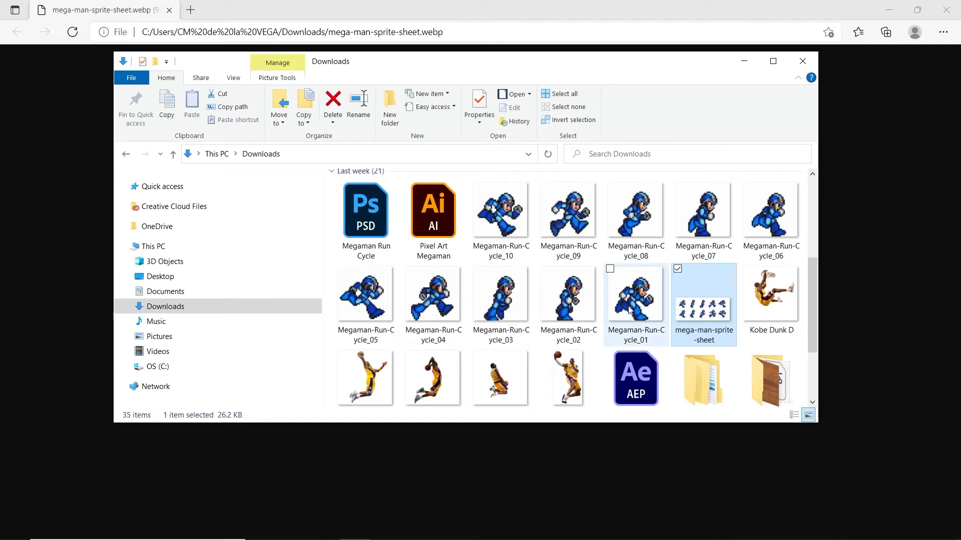
- Go through the separate run-cycle frame images in order, from Megaman-Run-Cycle_01 to Megaman-Run-Cycle_10
click(629, 310)
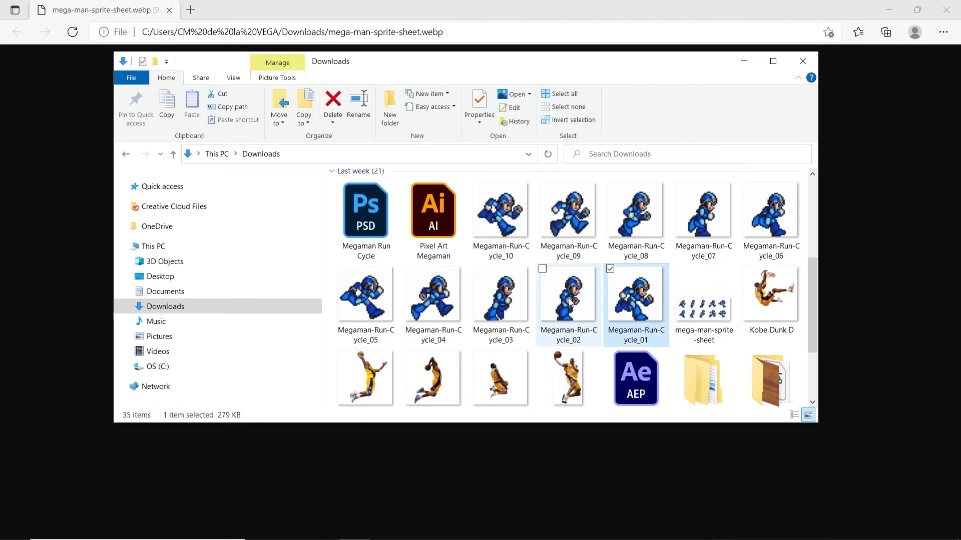
click(567, 303)
click(506, 307)
click(433, 306)
click(358, 313)
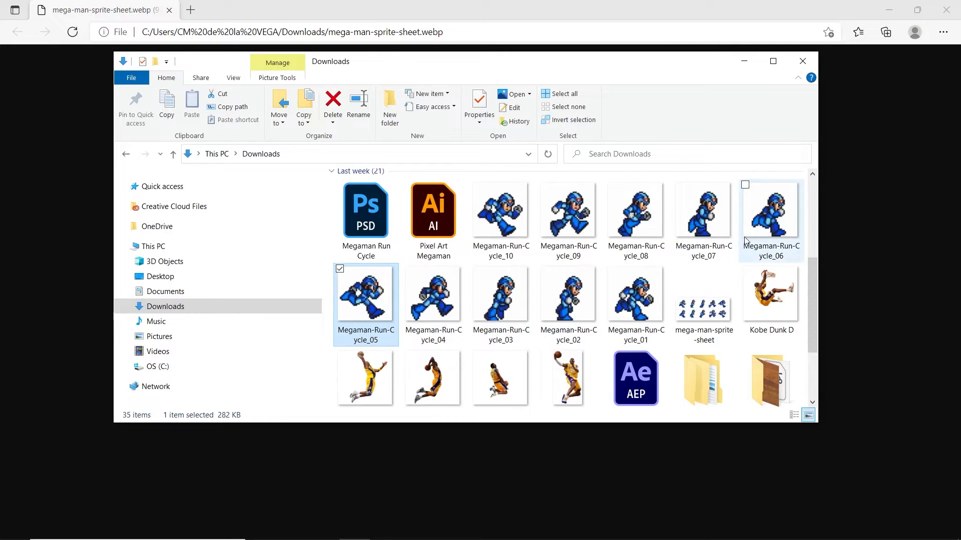
click(769, 226)
click(703, 223)
click(638, 225)
click(567, 223)
click(521, 223)
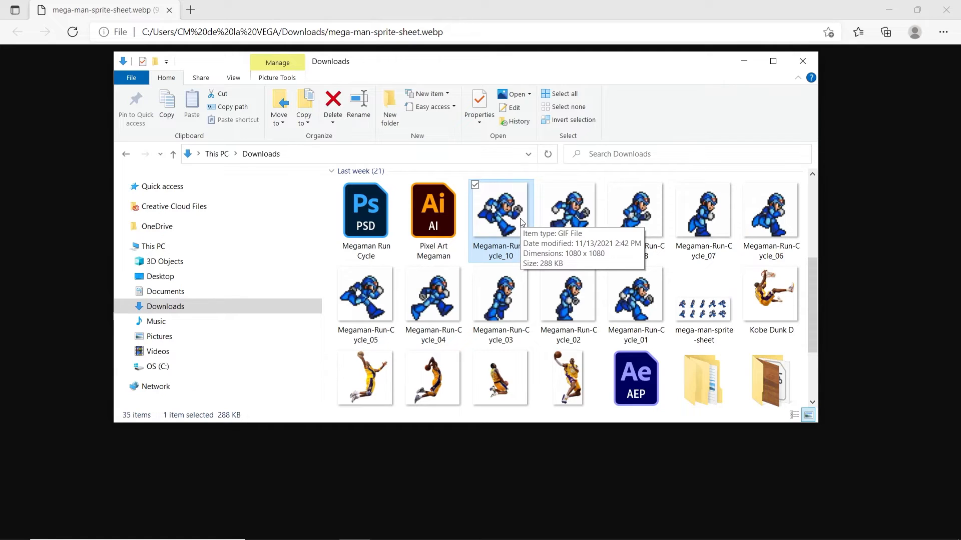
- Switch to Illustrator, hide the CM 01 run frame, and show the CM 03 frame on its own before hiding it
key(alt+Tab)
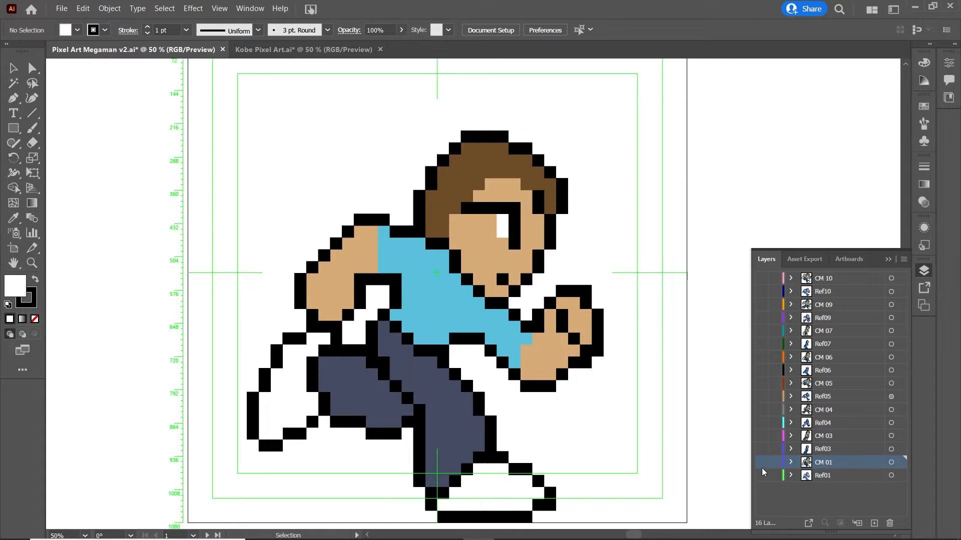
mouse_move(761, 462)
mouse_down()
mouse_move(761, 476)
mouse_move(761, 462)
mouse_up()
click(762, 463)
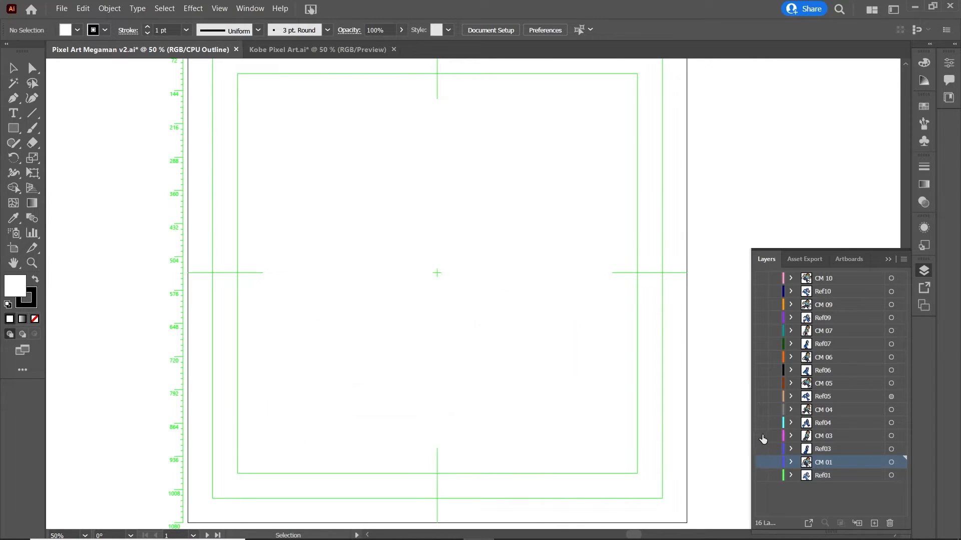
click(761, 436)
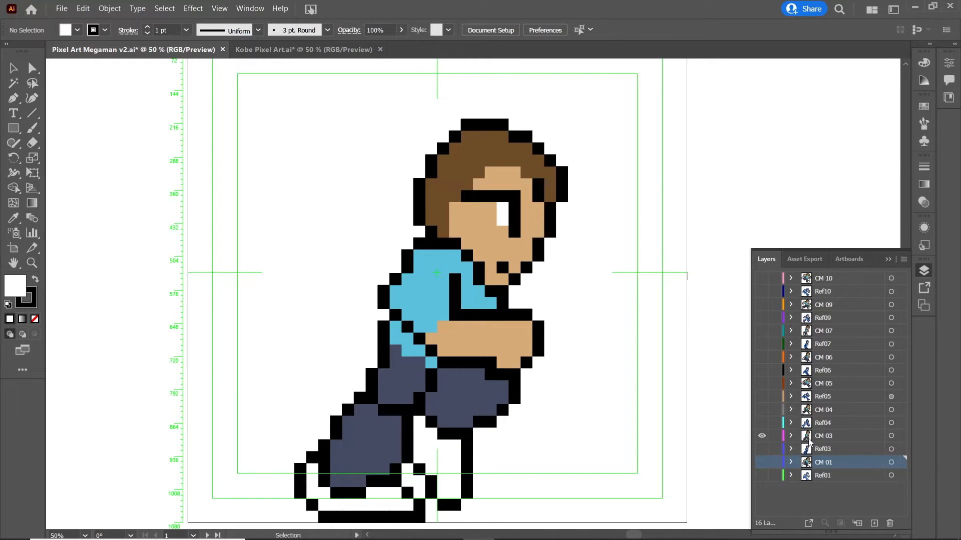
click(761, 435)
key(ctrl+y)
- Show the CM 04 and CM 05 pixel-art run frames one at a time, hiding each after viewing
click(761, 411)
key(ctrl+y)
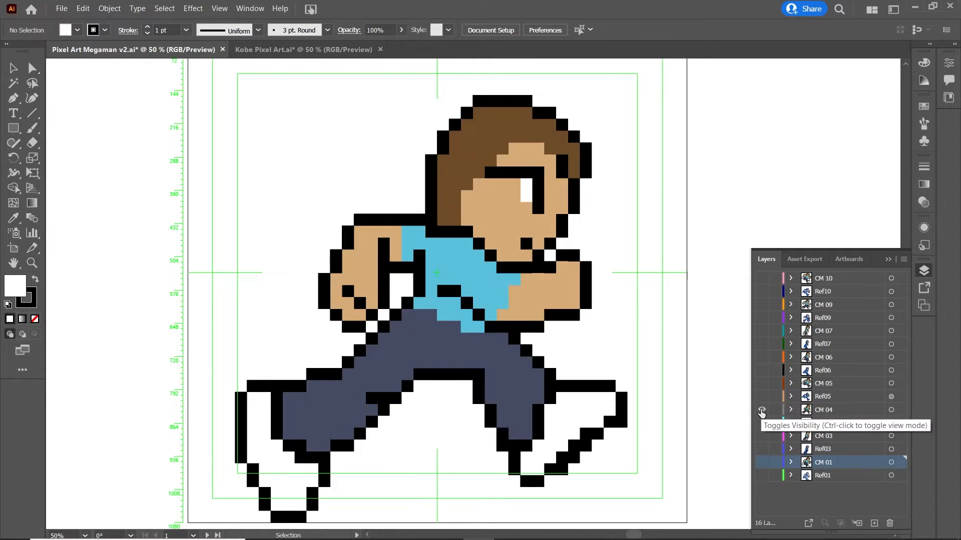
click(761, 410)
key(ctrl+y)
click(762, 384)
key(ctrl+y)
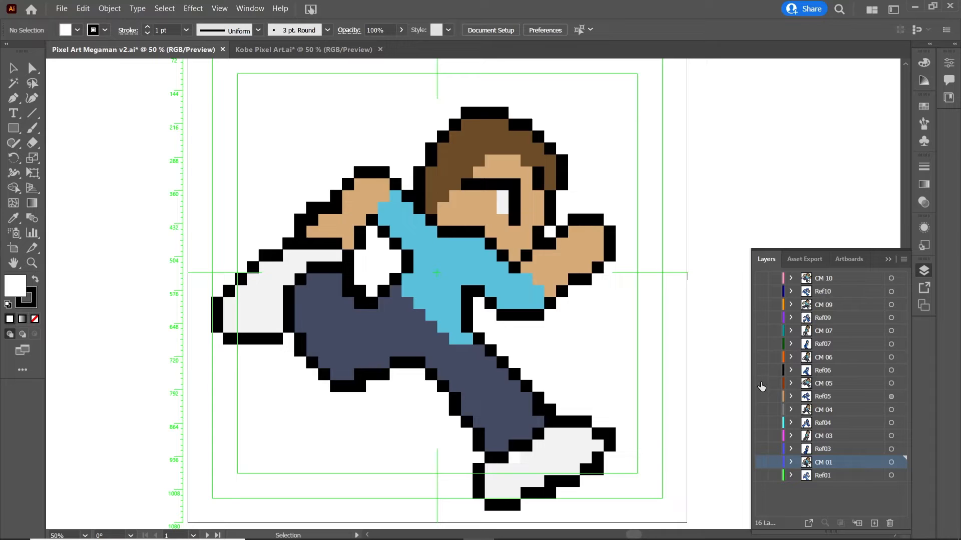
click(761, 384)
- Show the CM 06 and CM 07 pixel-art run frames one at a time, hiding each after viewing
click(762, 358)
key(ctrl+y)
key(ctrl+y)
click(761, 358)
click(762, 331)
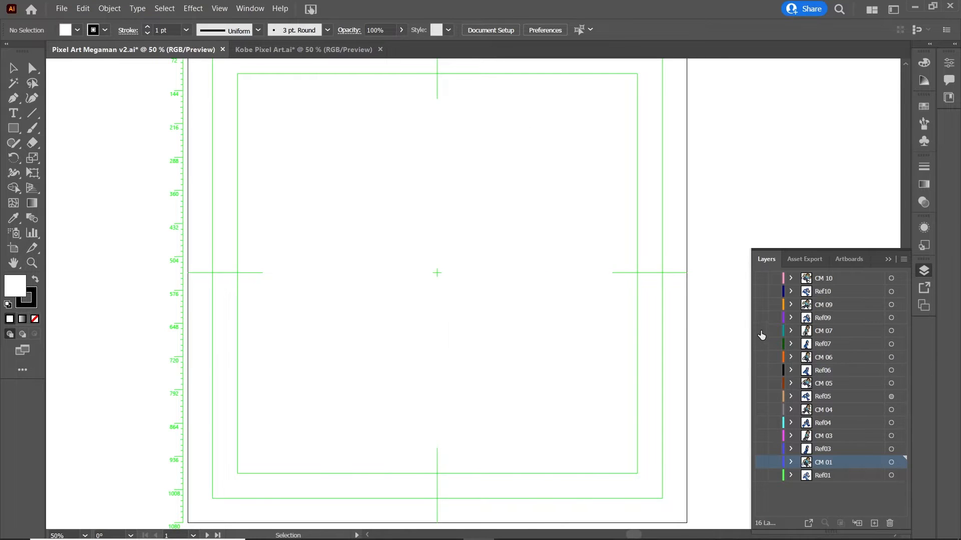
key(ctrl+y)
key(ctrl+y)
click(762, 331)
key(ctrl+y)
- Show and hide the CM 09 run frame, and display the final CM 10 frame
click(762, 304)
key(ctrl+y)
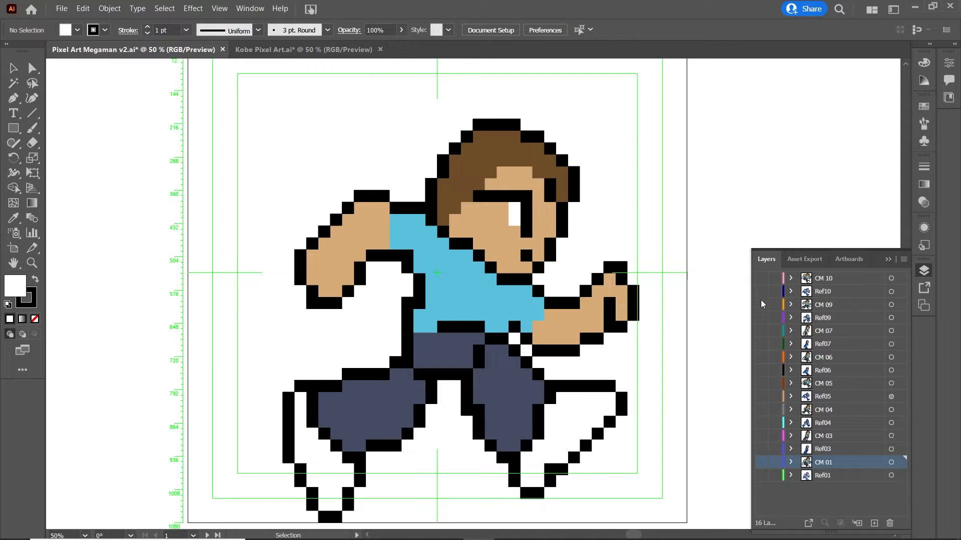
click(762, 305)
key(ctrl+y)
click(762, 278)
key(ctrl+y)
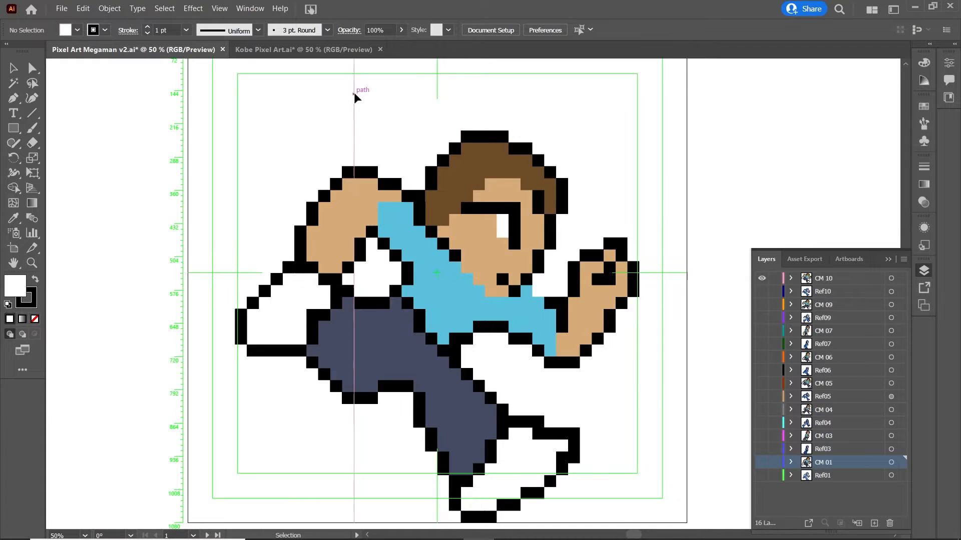
- Open the Kobe Pixel Art document and view the Kobe A, B, C and D figures in turn, leaving only Kobe D visible
click(310, 49)
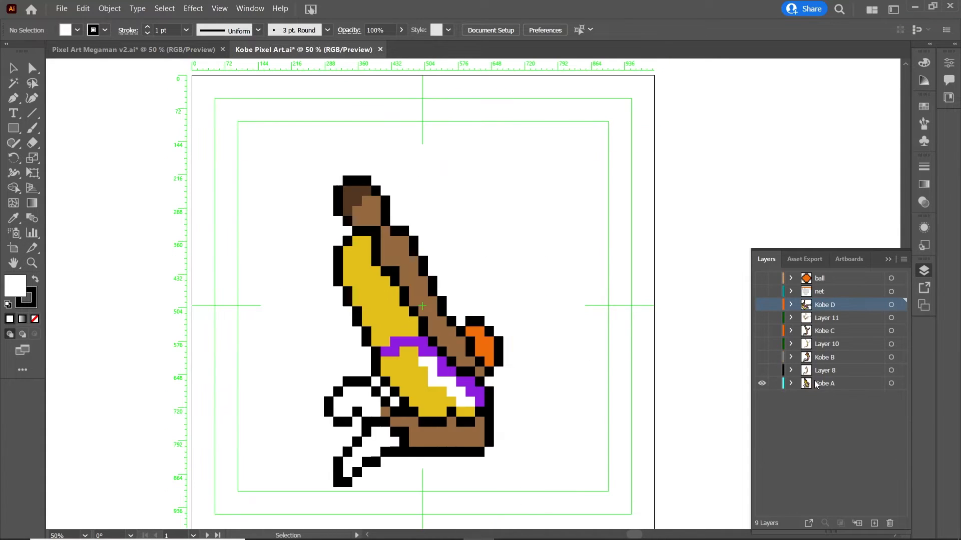
click(828, 388)
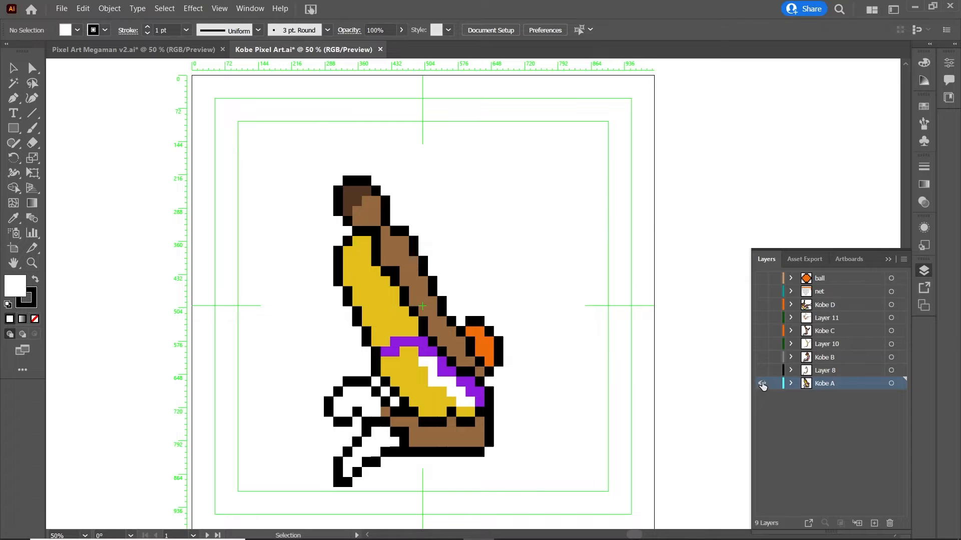
click(761, 384)
click(761, 357)
click(761, 357)
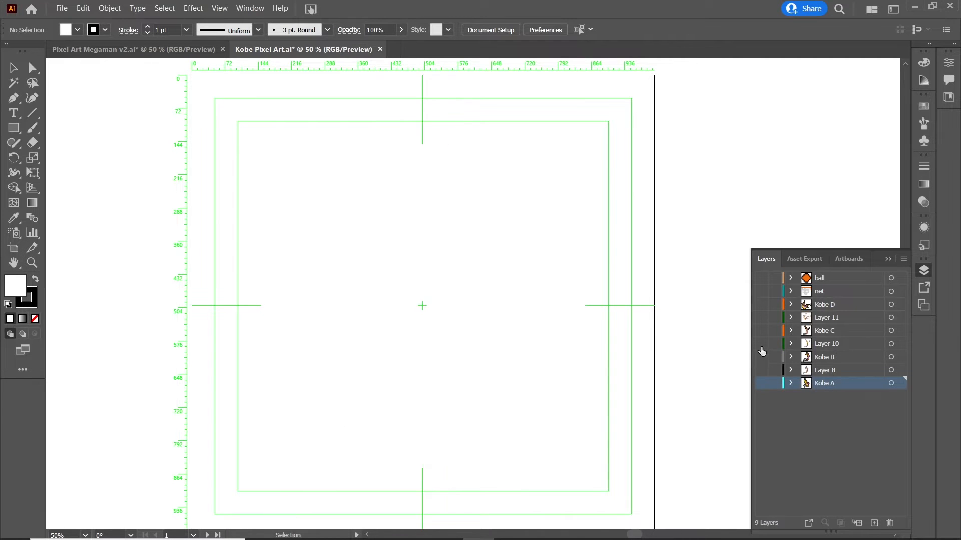
click(761, 332)
click(761, 331)
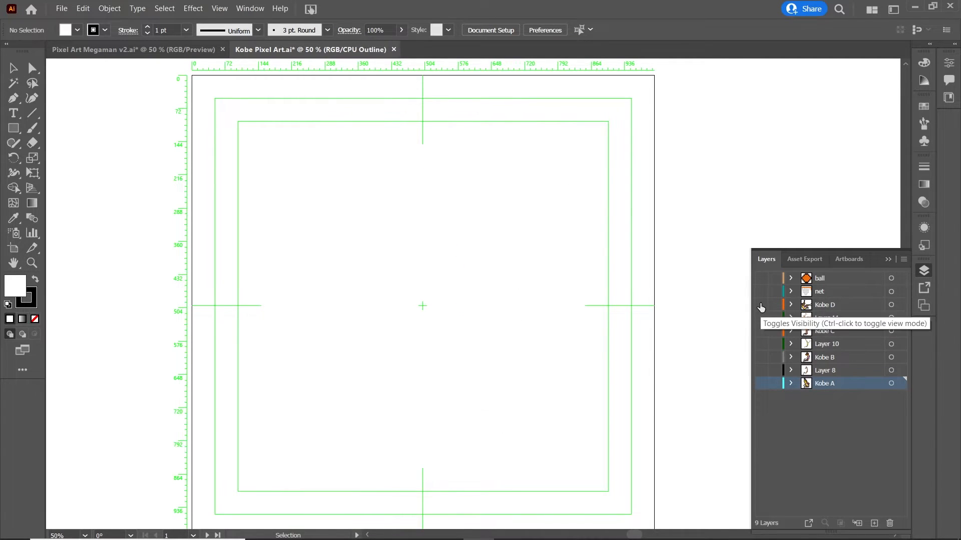
click(761, 305)
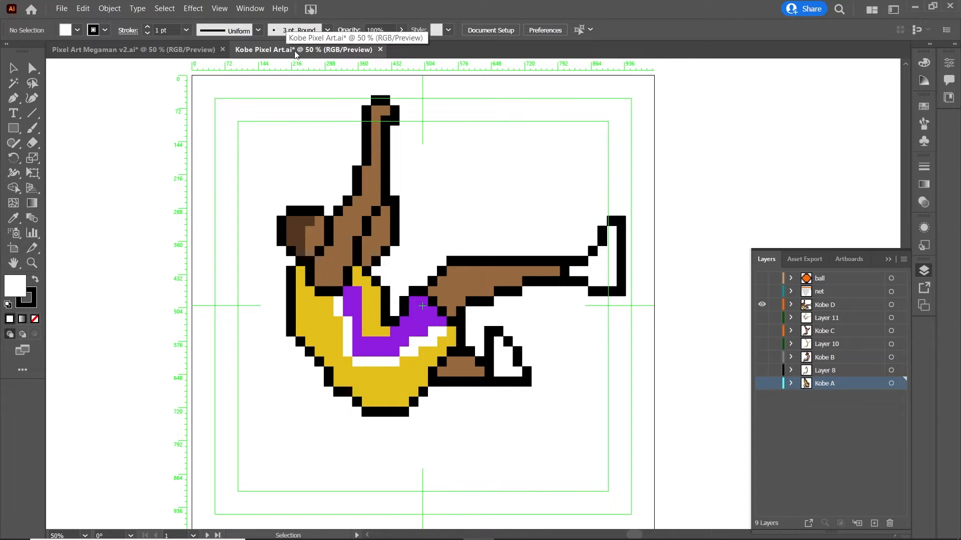
- Switch to After Effects and choose the Pixel Art Megaman v2 Illustrator file from Downloads for import
click(196, 55)
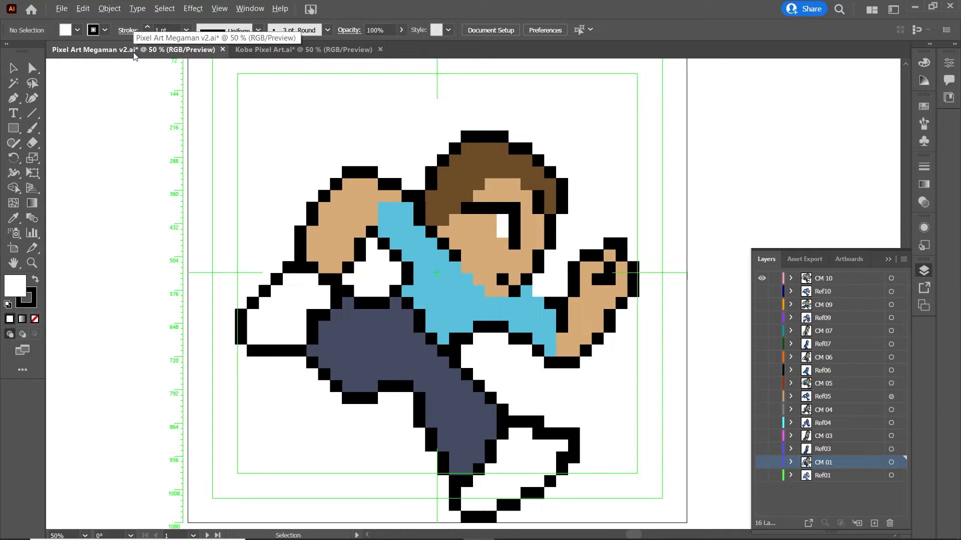
key(alt+Tab)
key(alt+Tab)
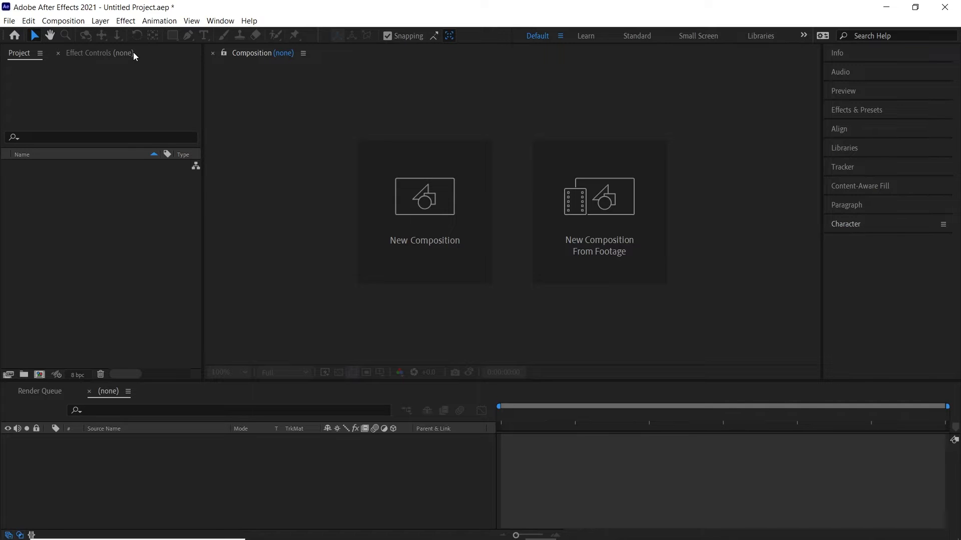
key(ctrl+i)
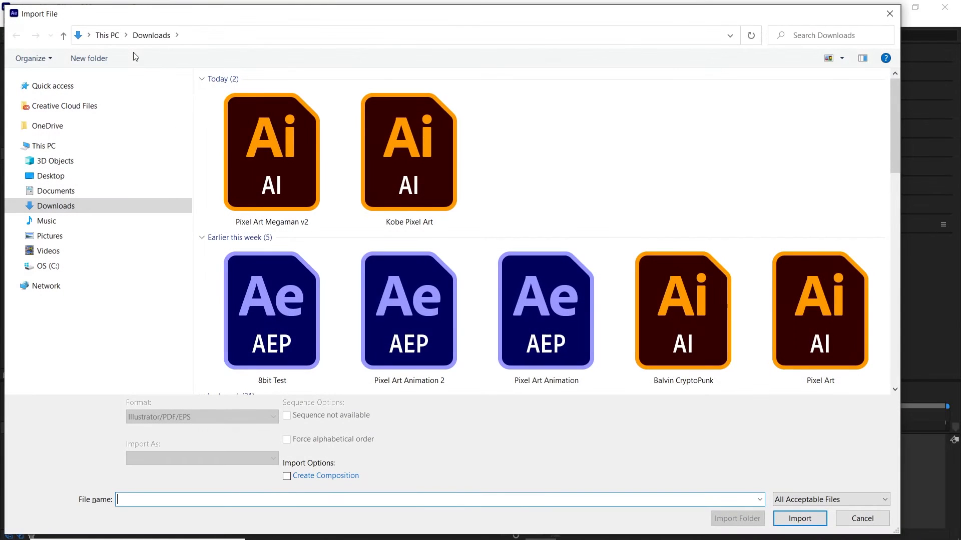
click(286, 188)
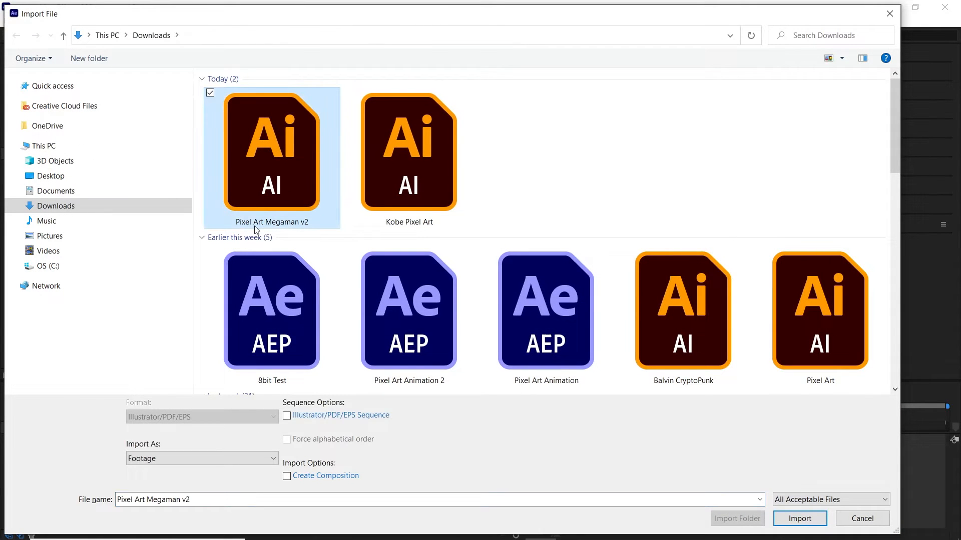
click(807, 519)
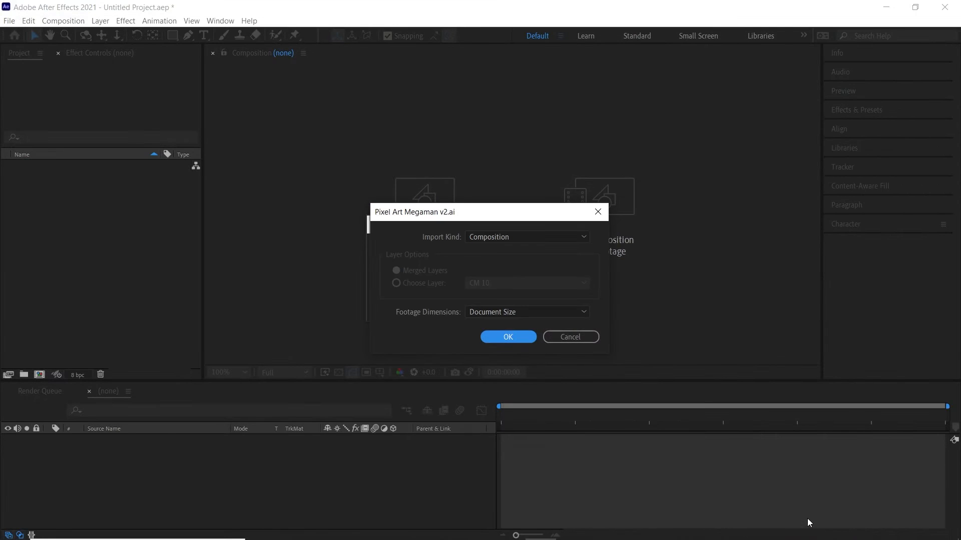
- Import the Illustrator file as a Composition with footage dimensions set to Document Size
click(511, 249)
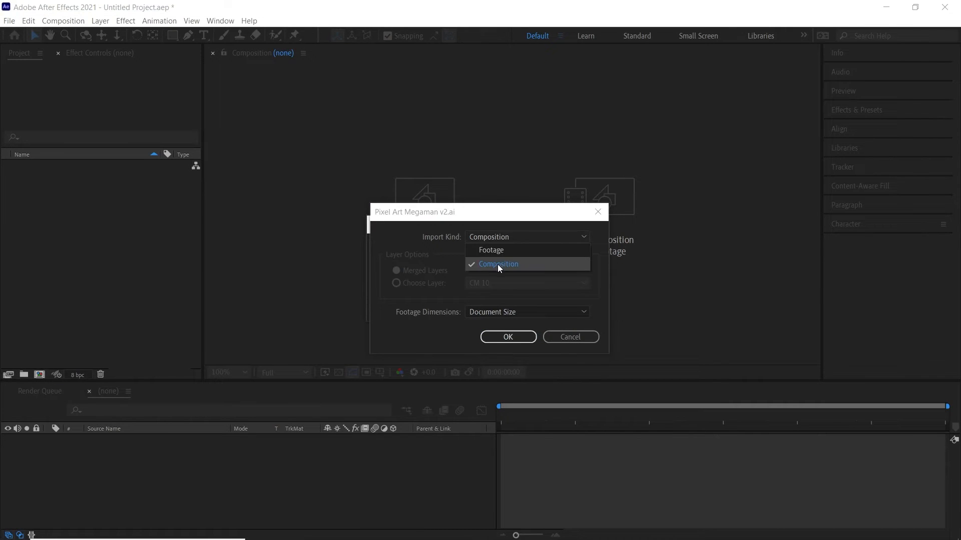
click(497, 264)
click(486, 311)
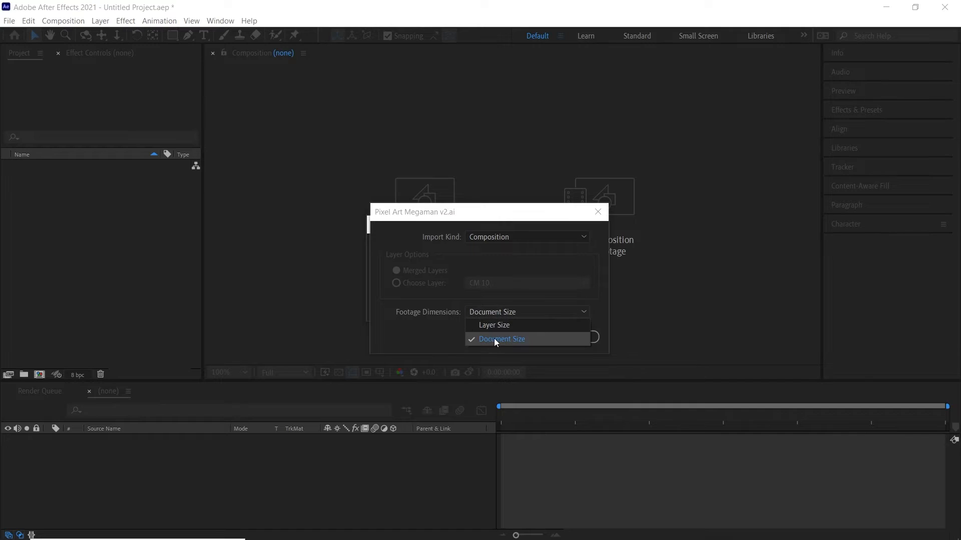
click(494, 337)
click(508, 337)
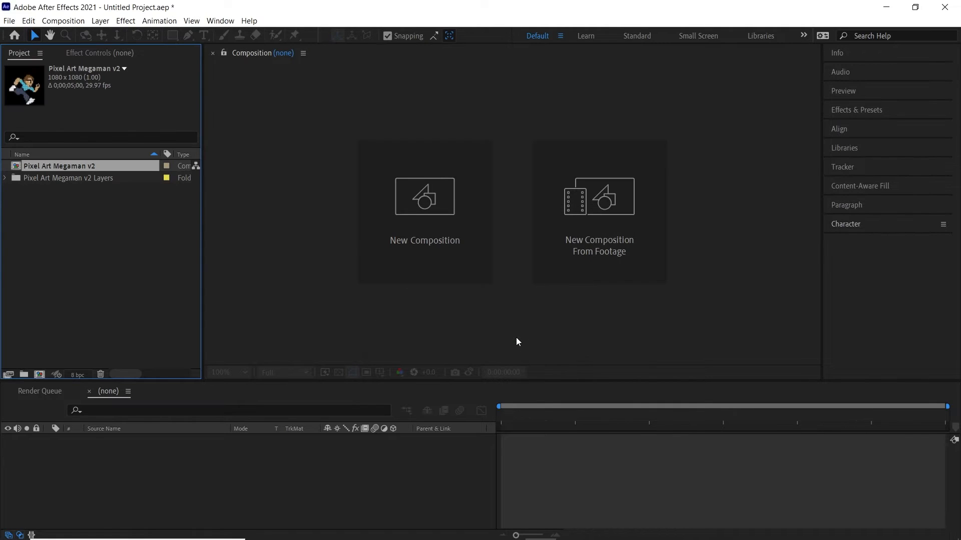
- Open the Pixel Art Megaman v2 composition and delete all of its Ref layers, keeping only the CM layers
double_click(84, 168)
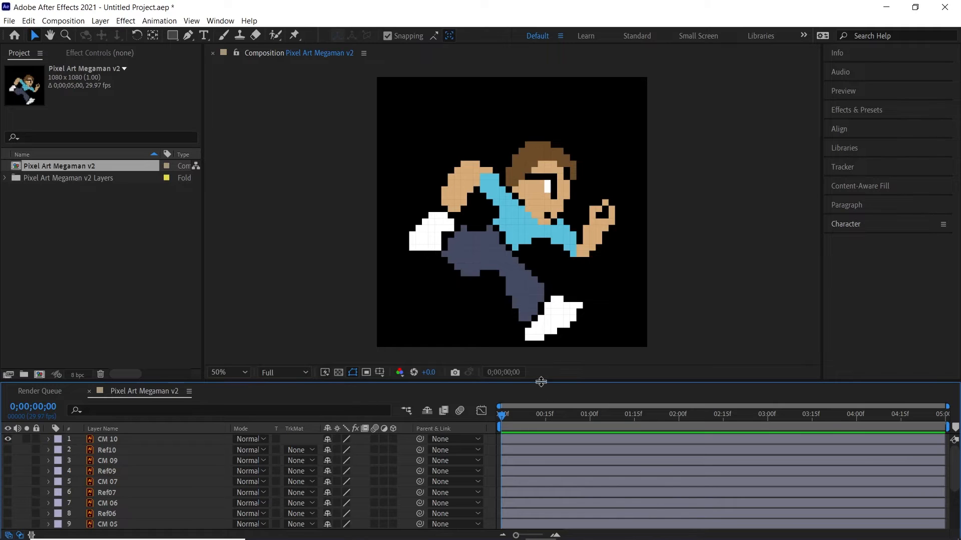
drag(541, 382, 542, 346)
click(109, 416)
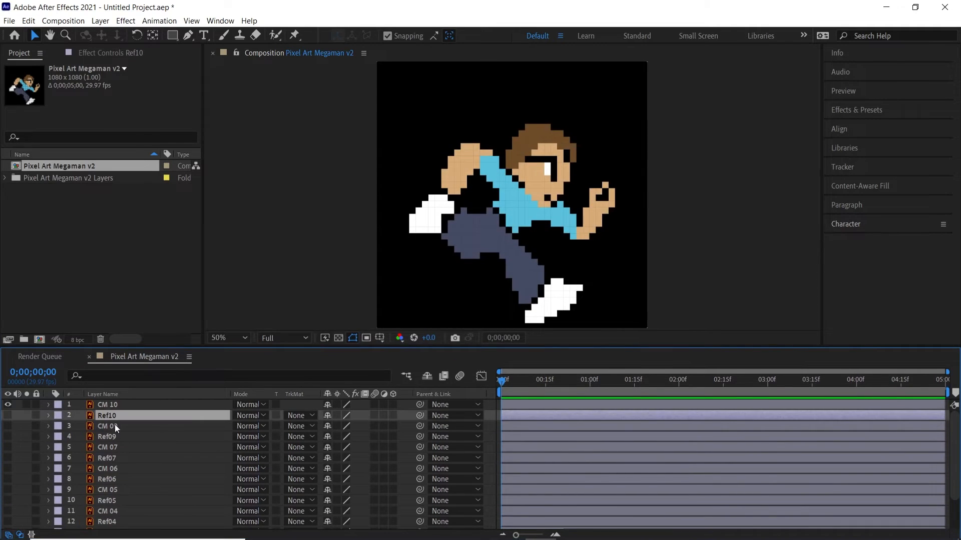
ctrl+click(112, 438)
ctrl+click(115, 457)
ctrl+click(114, 479)
ctrl+click(112, 500)
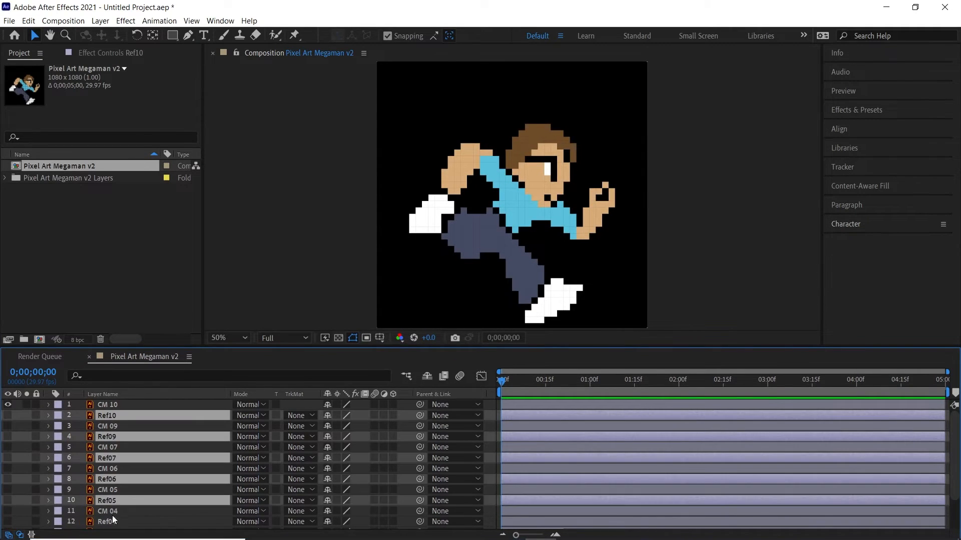
ctrl+click(112, 521)
key(Delete)
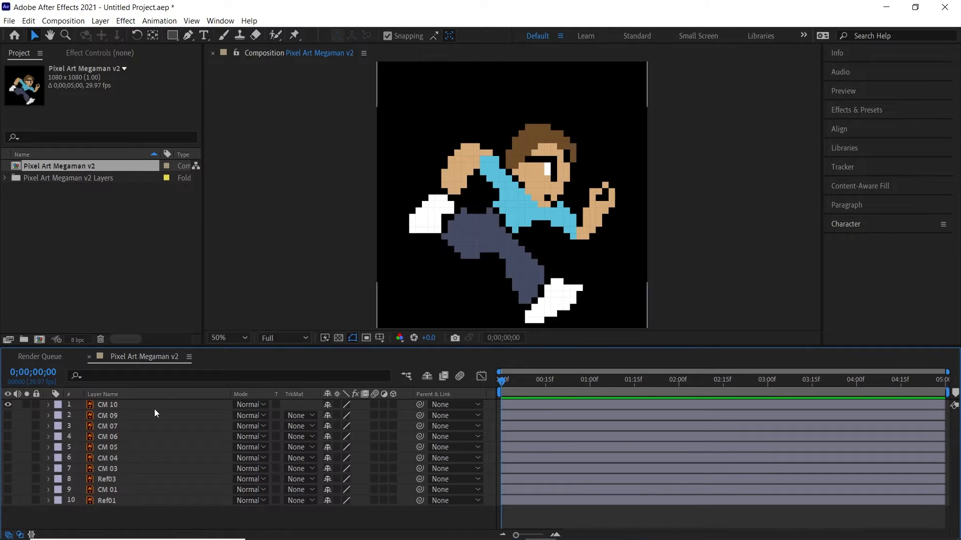
ctrl+click(115, 496)
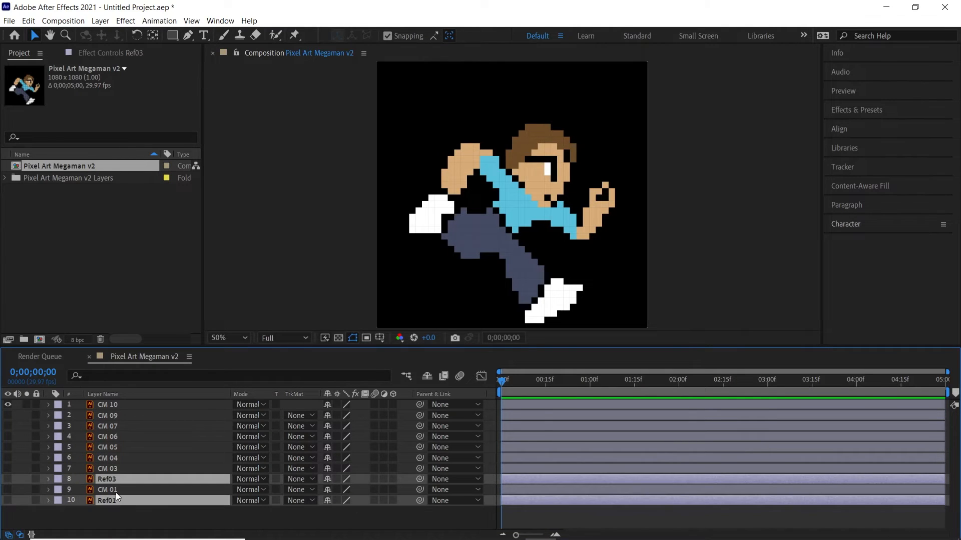
key(Delete)
- Hide the CM 10 layer and make CM 01 the only visible frame in the composition
click(7, 404)
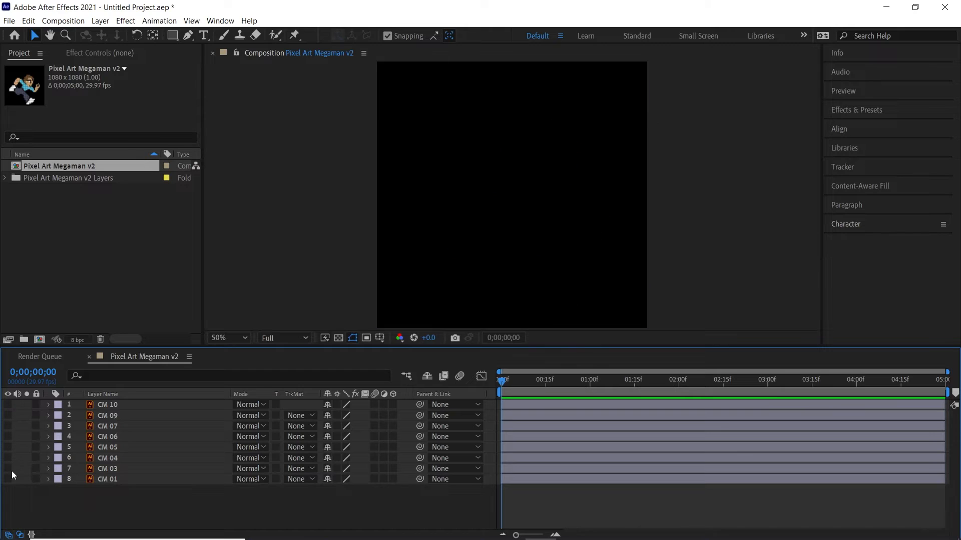
click(8, 479)
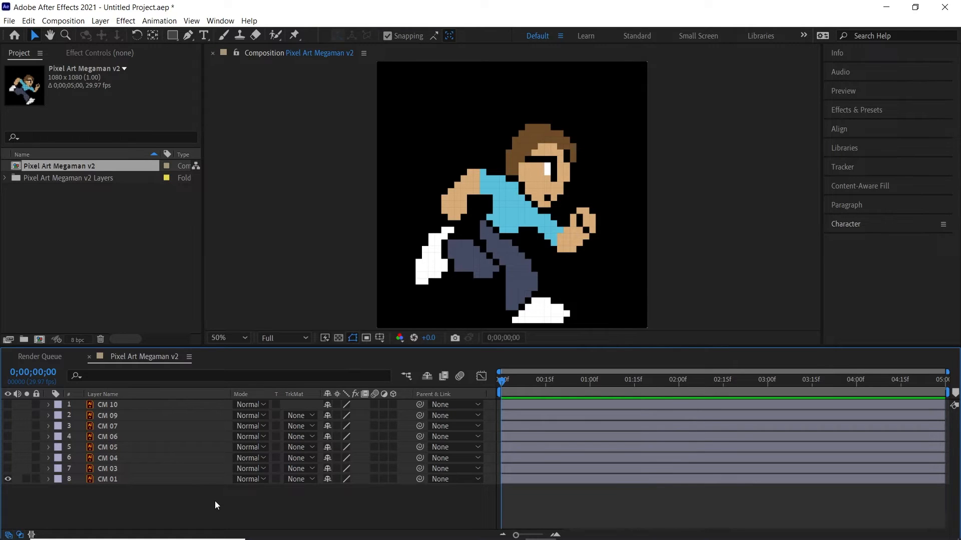
- Trim all eight CM layers, CM 01 to CM 10, so that each lasts three frames from the composition start
drag(948, 372, 567, 375)
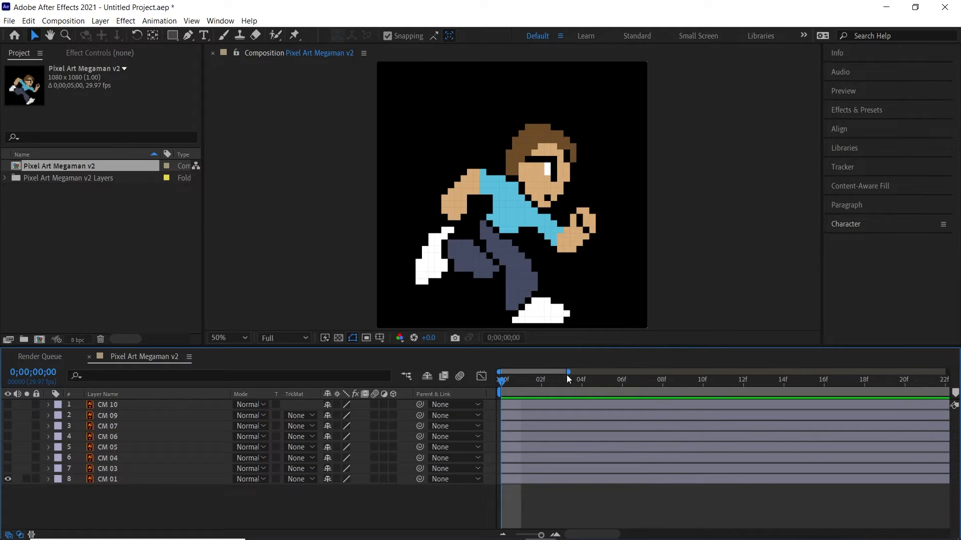
click(110, 480)
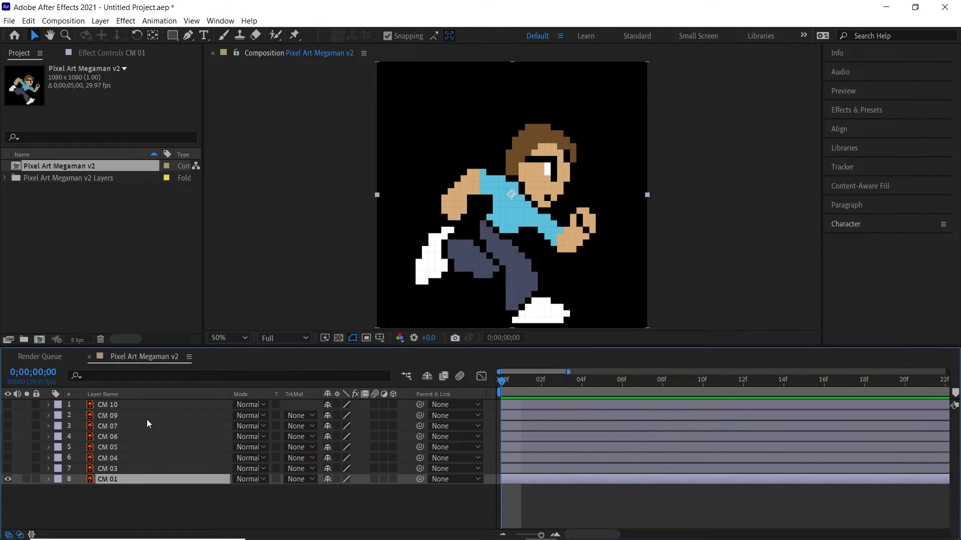
shift+click(125, 405)
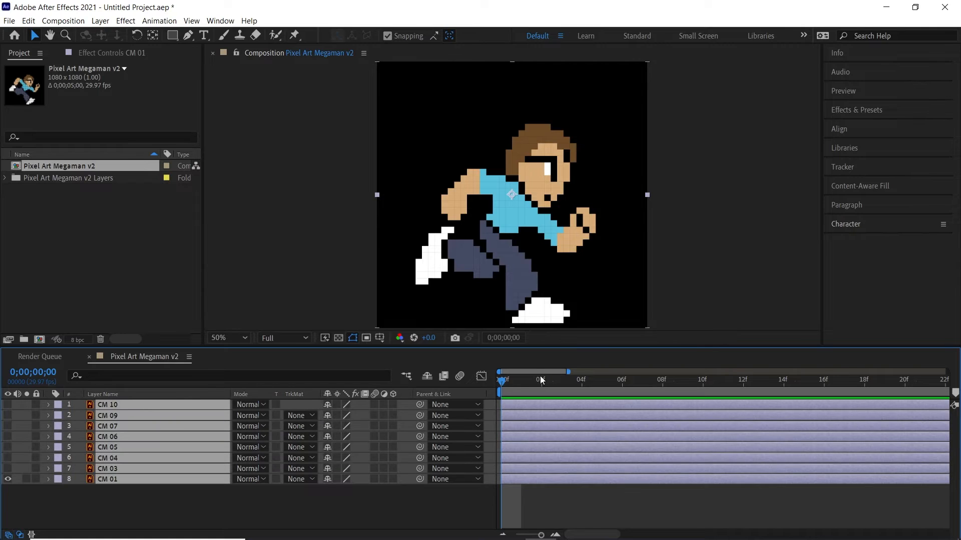
drag(511, 380, 554, 383)
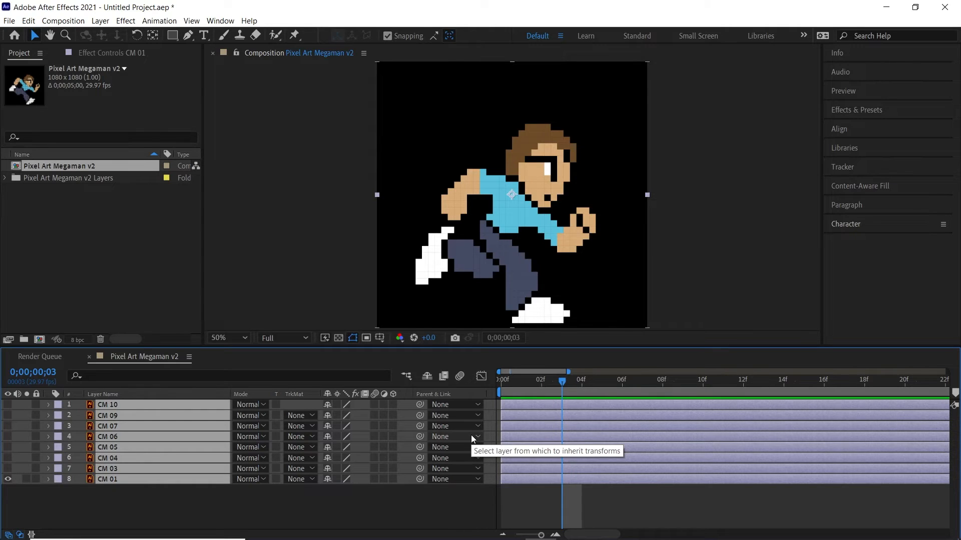
key(alt+bracketright)
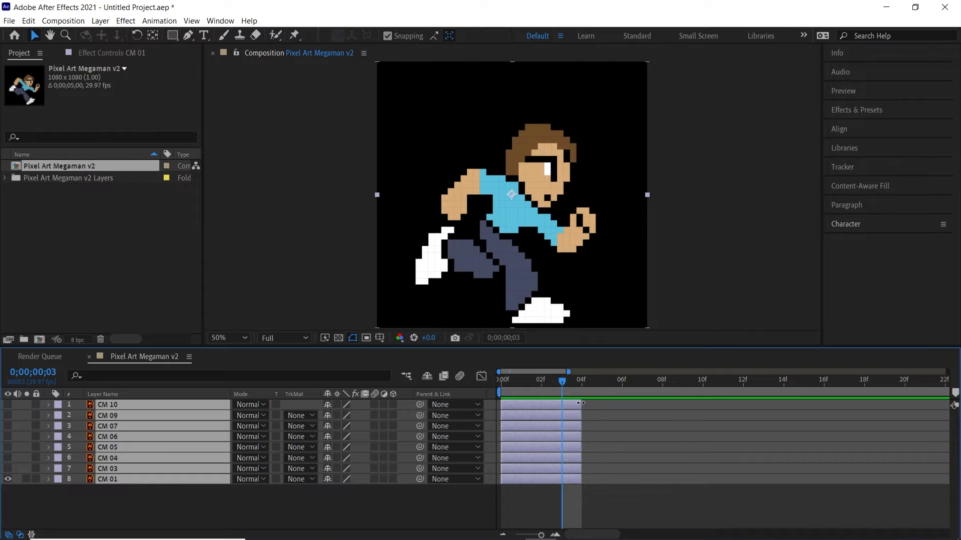
drag(581, 404, 565, 404)
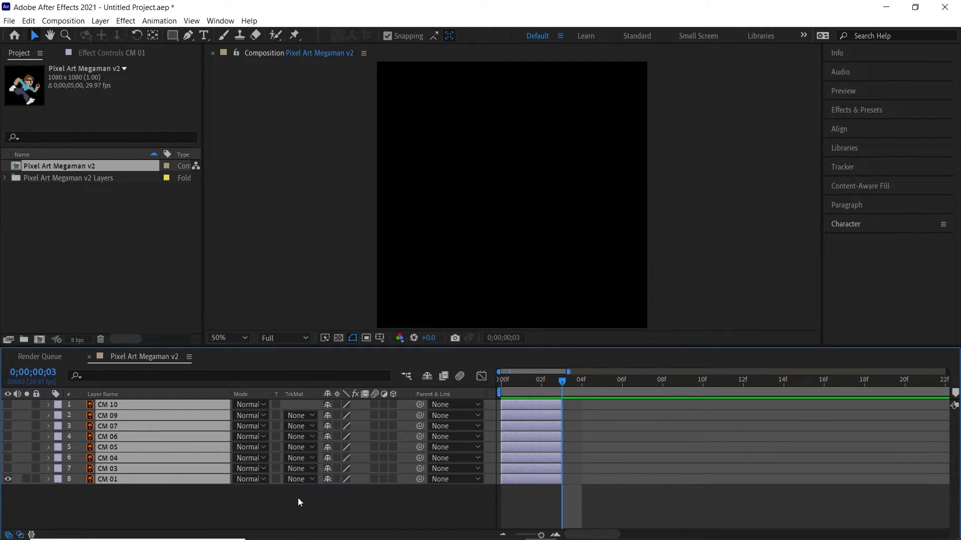
- Sequence the selected CM layers end to end without overlap, and make every layer visible
right_click(205, 407)
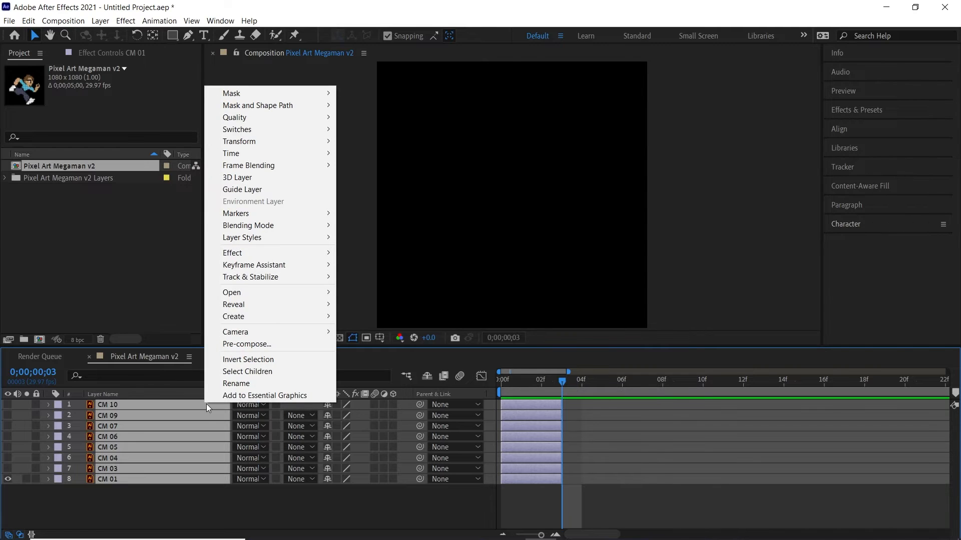
mouse_move(280, 269)
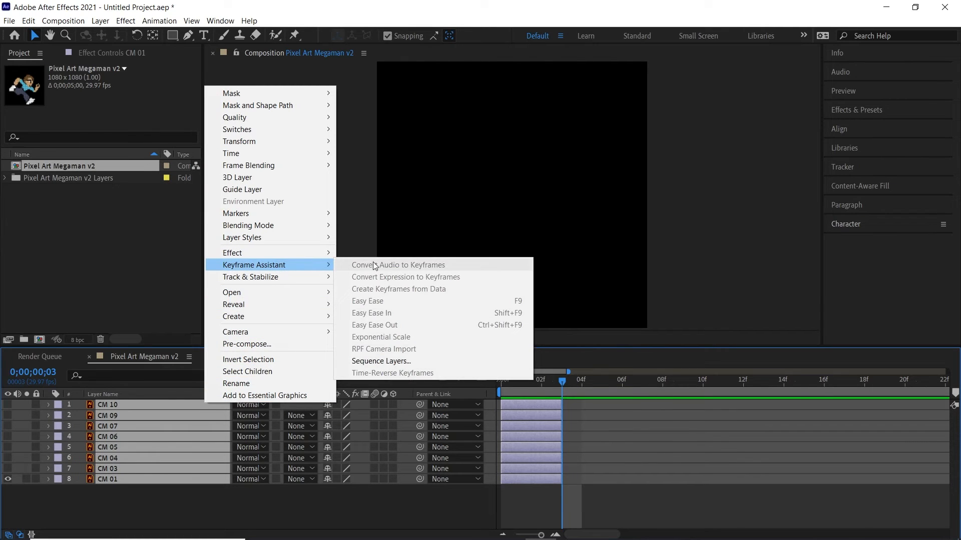
click(419, 361)
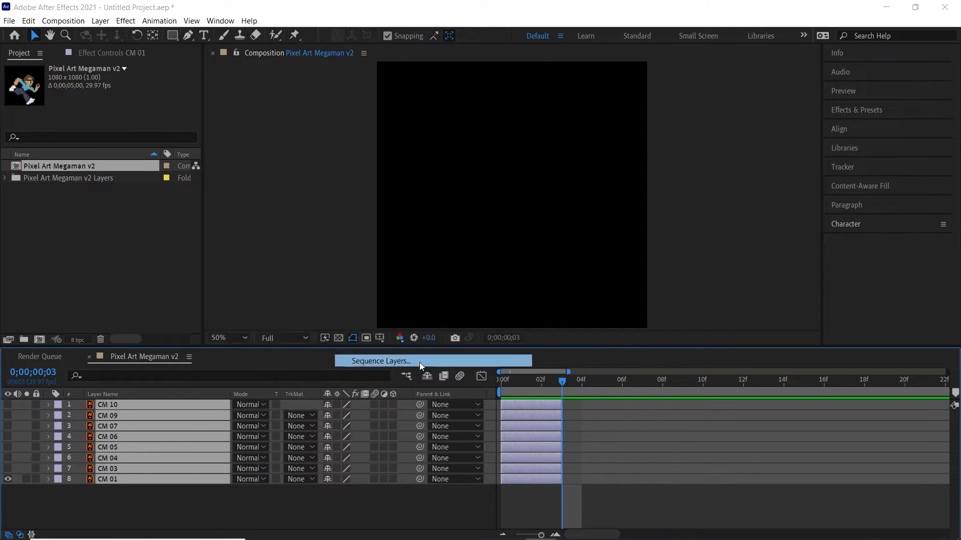
click(575, 284)
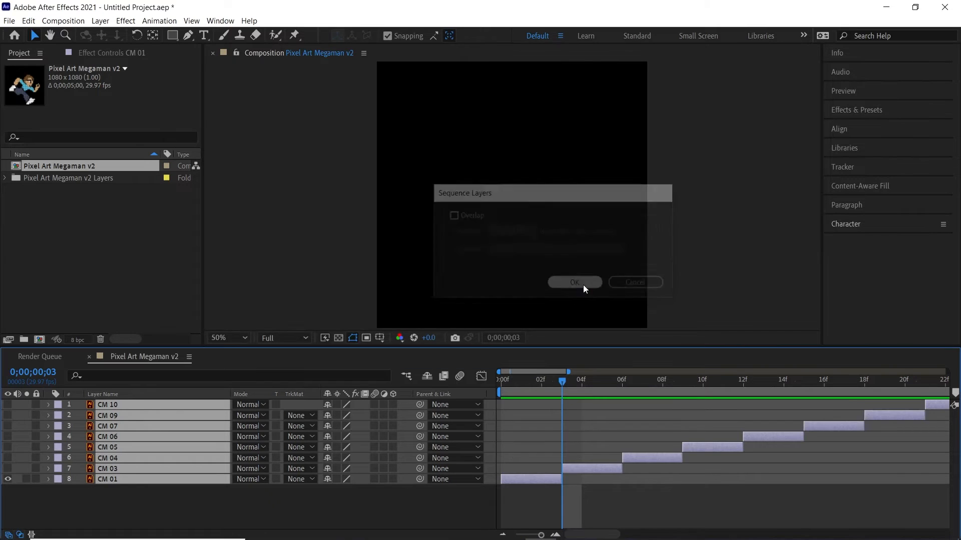
drag(578, 372, 633, 372)
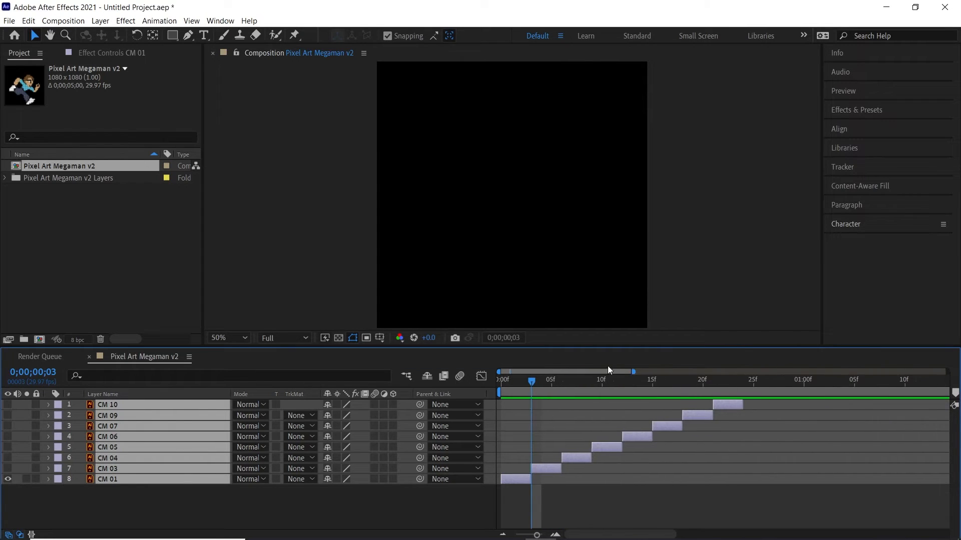
drag(7, 469, 10, 404)
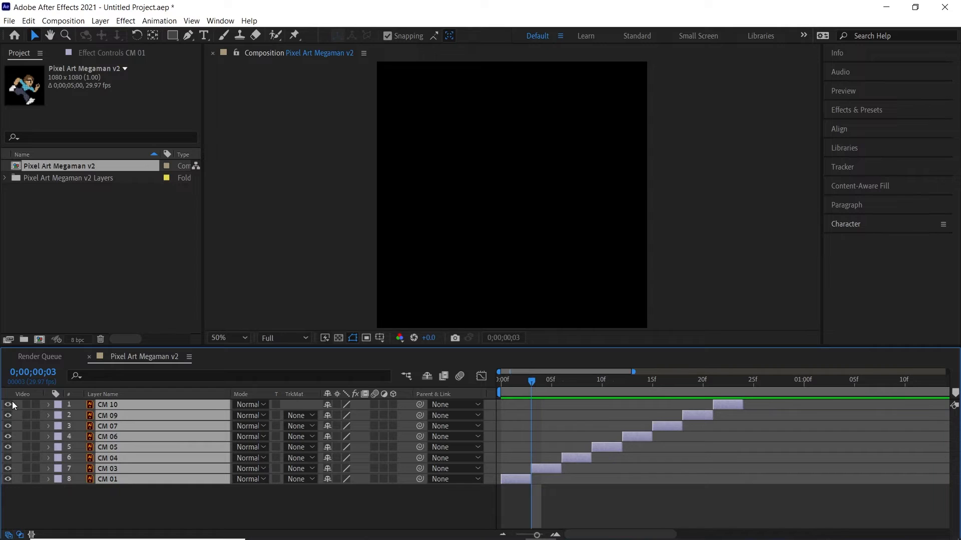
- End the work area at frame 23, preview the run cycle, and trim the composition to the work area
mouse_move(743, 378)
mouse_down()
mouse_move(663, 384)
mouse_move(744, 383)
mouse_move(733, 382)
mouse_up()
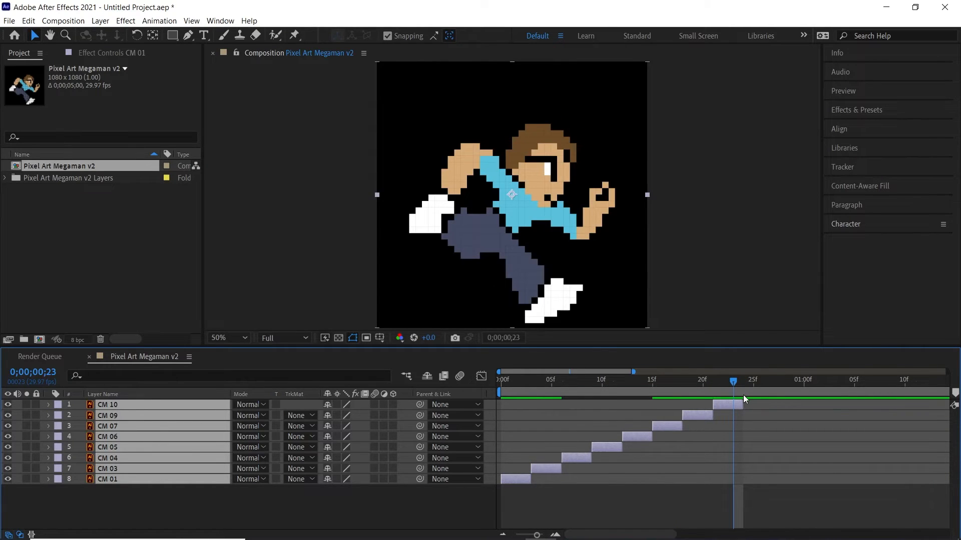
key(n)
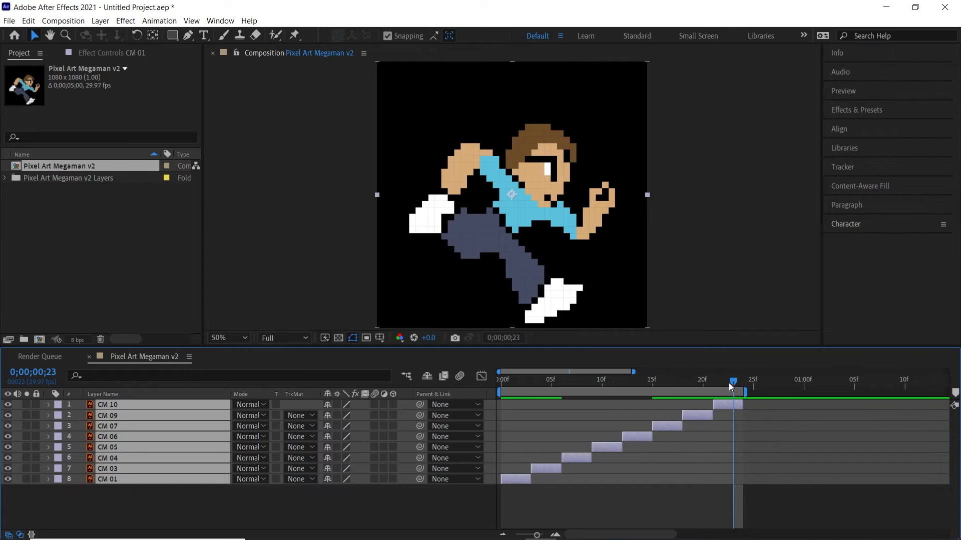
key(space)
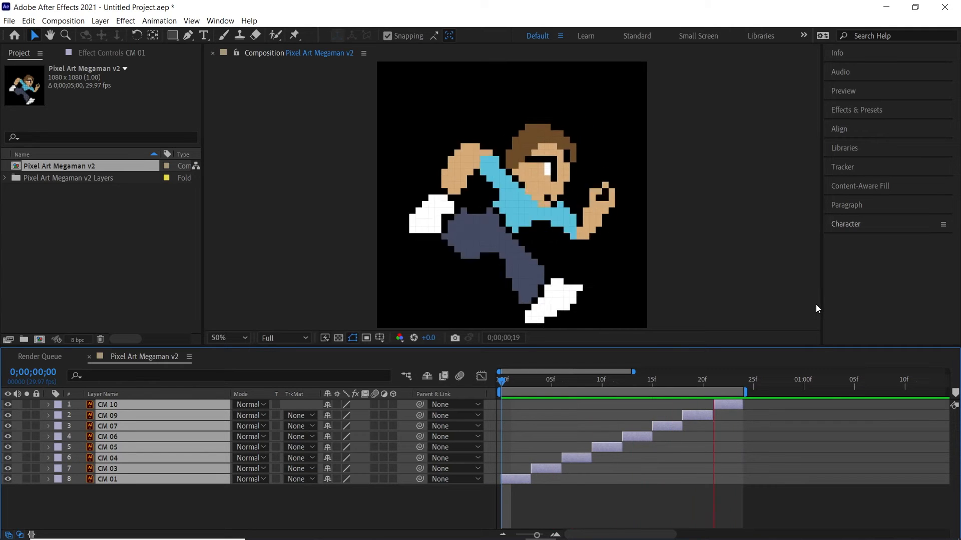
key(space)
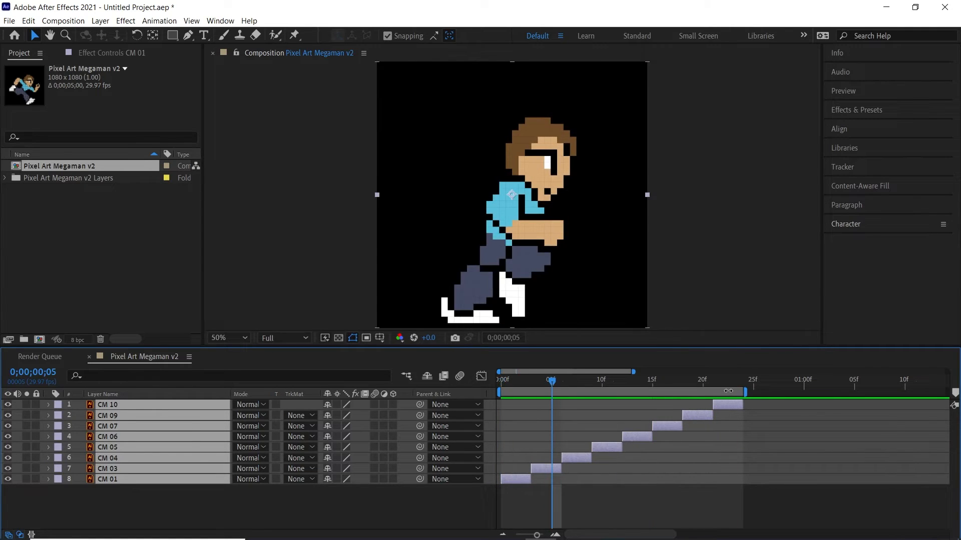
right_click(728, 391)
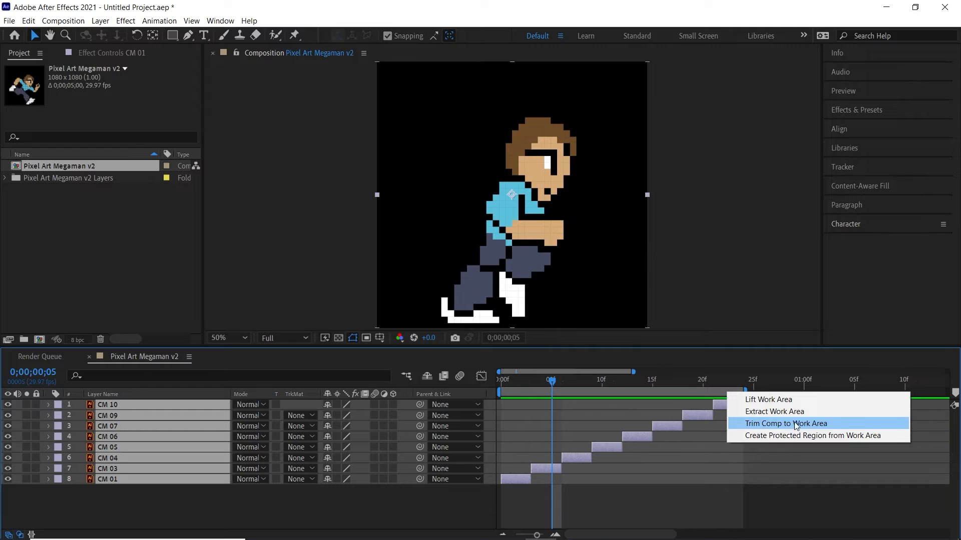
click(836, 423)
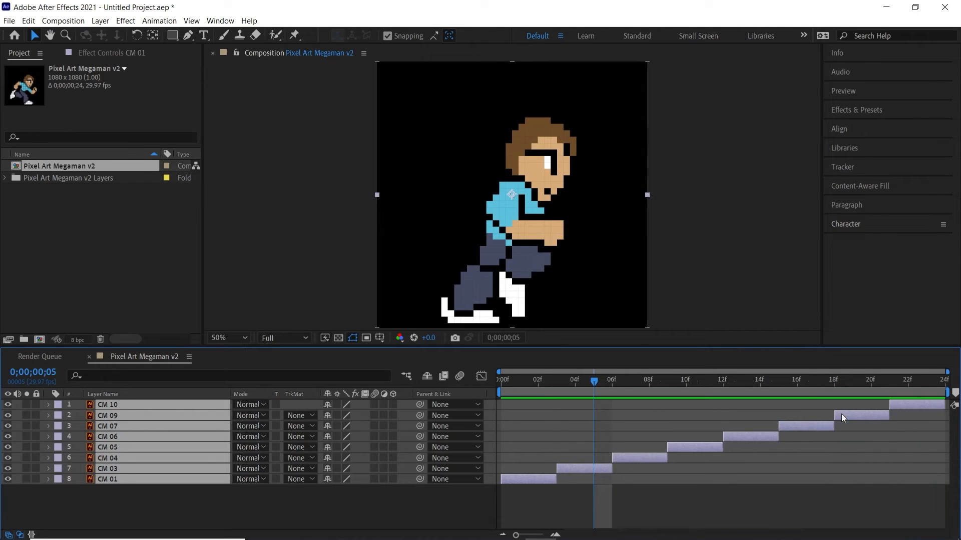
- Rename the Pixel Art Megaman v2 composition as "CM Run Cycle"
click(84, 166)
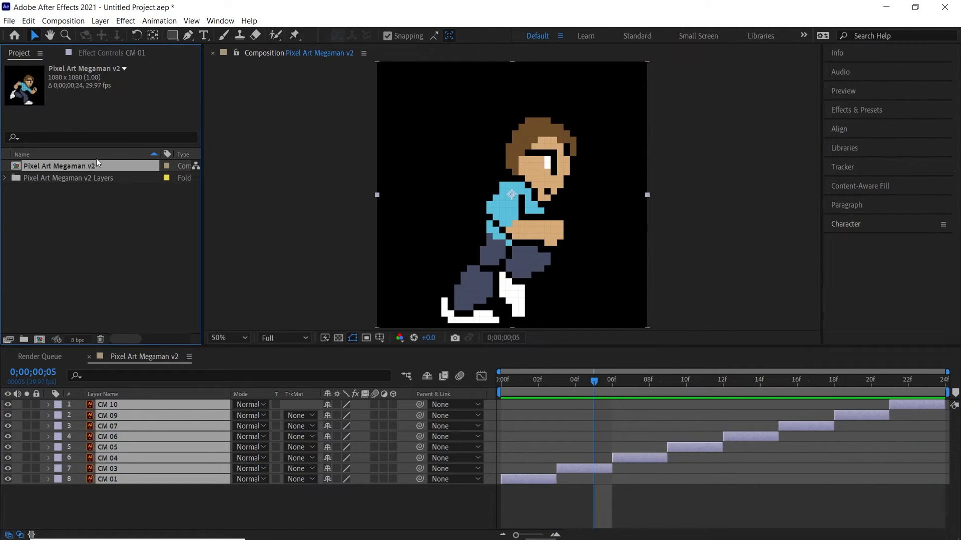
key(Return)
text(CM)
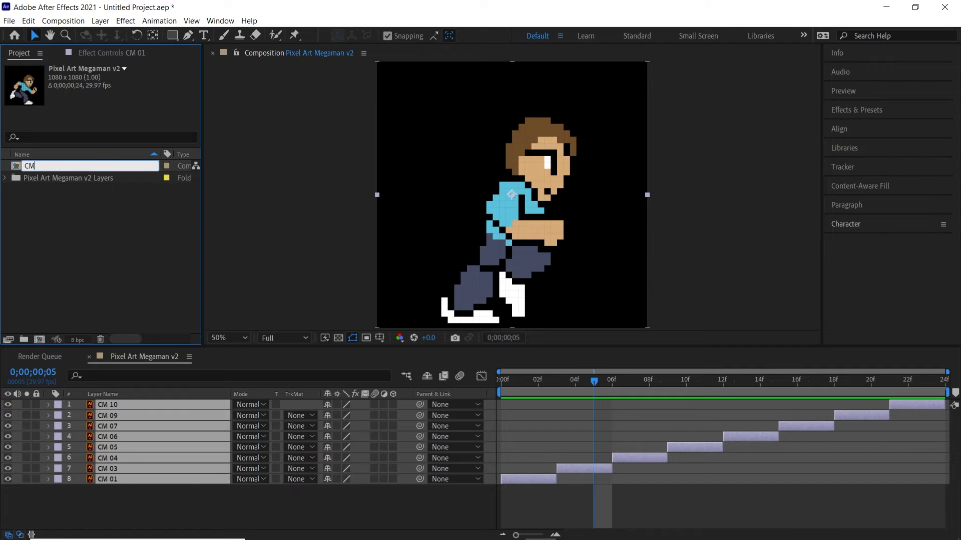
text( Run Cycle)
key(Return)
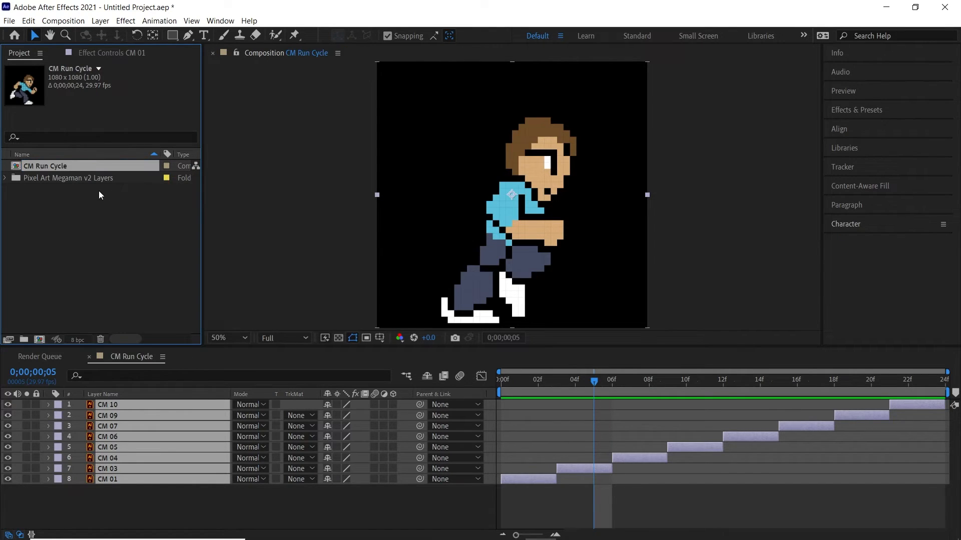
- Create a new composition from CM Run Cycle and set its duration to 0;00;05;00
drag(65, 166, 40, 338)
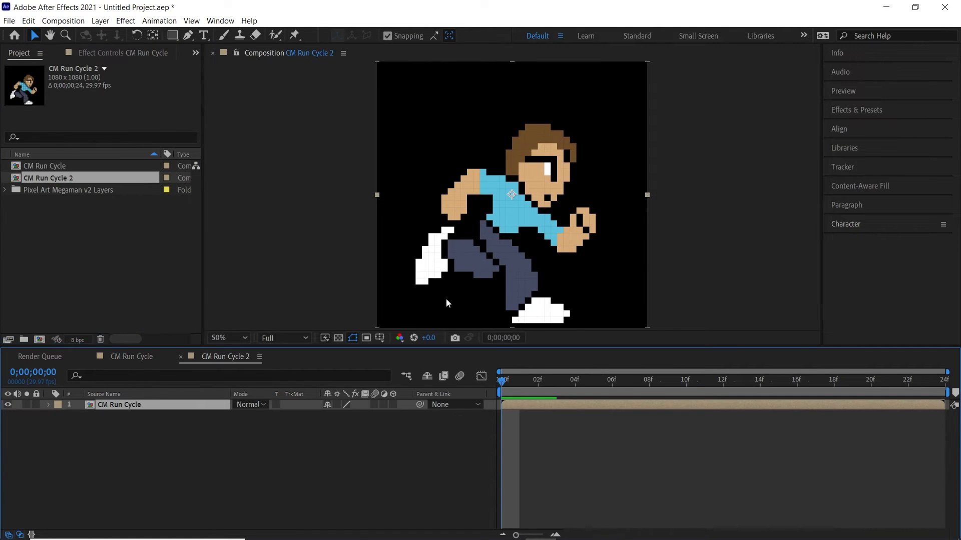
key(ctrl+k)
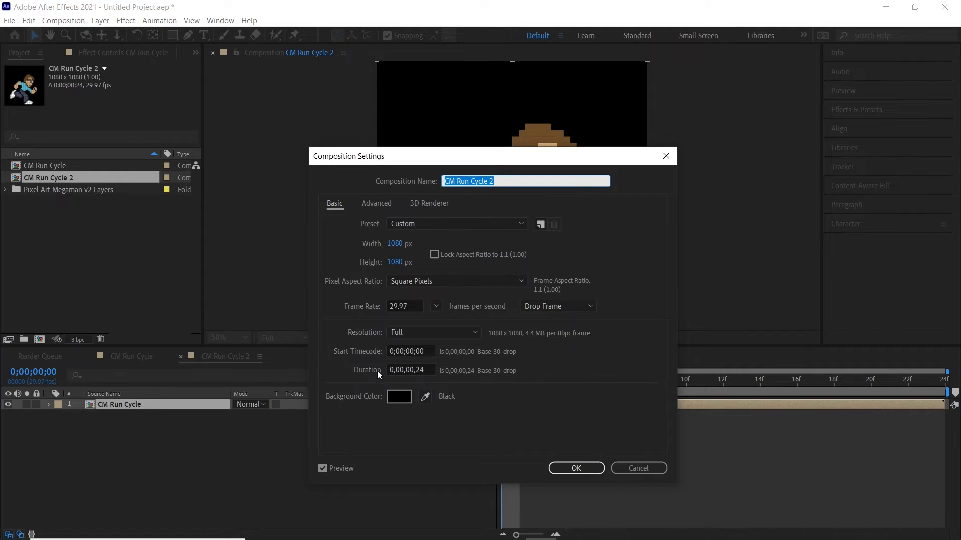
click(412, 370)
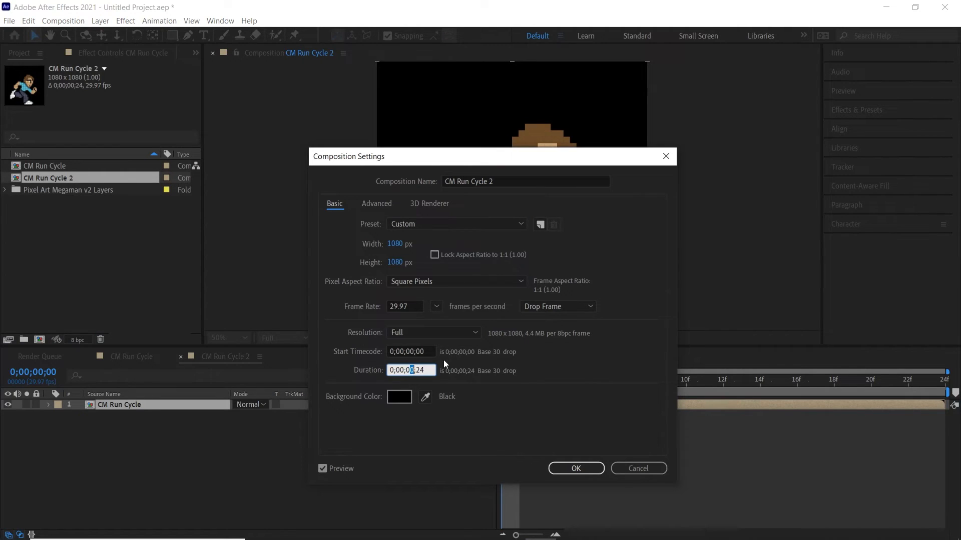
key(BackSpace)
key(BackSpace)
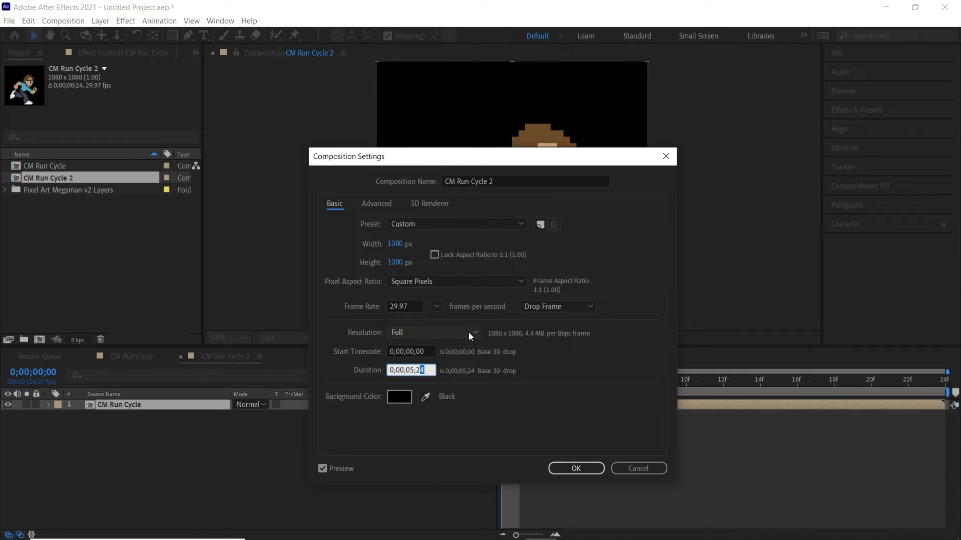
text(00)
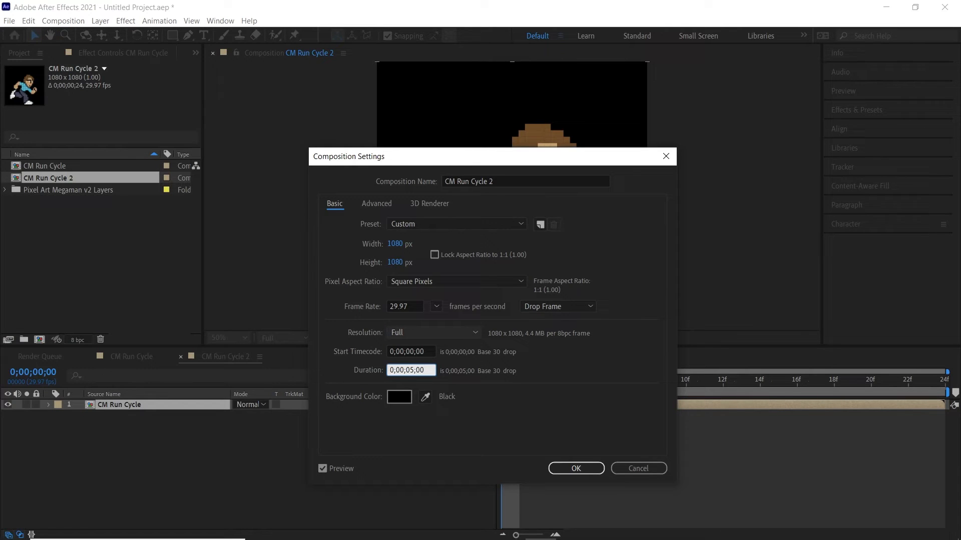
click(414, 306)
double_click(400, 306)
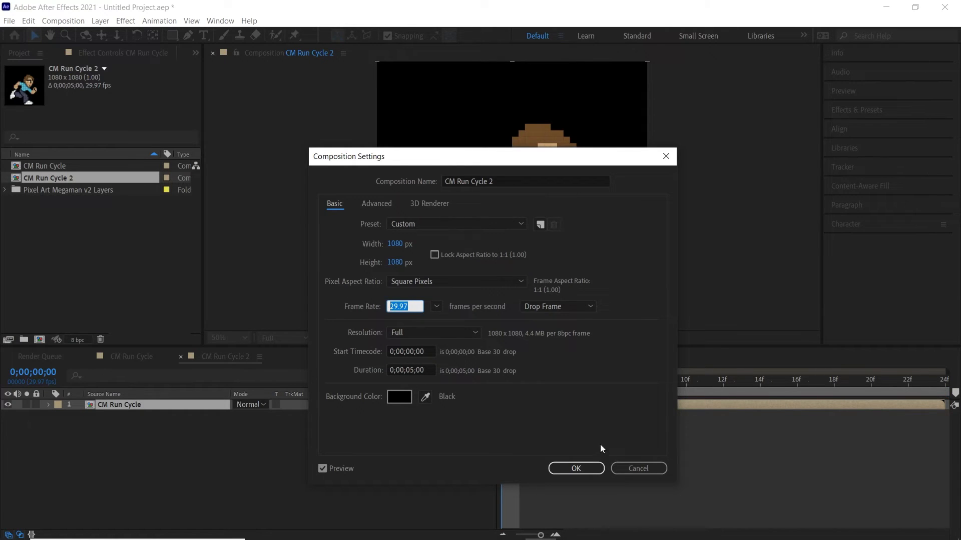
click(575, 468)
- Check the frame rate in the original CM Run Cycle composition's settings, leaving them unchanged
click(136, 357)
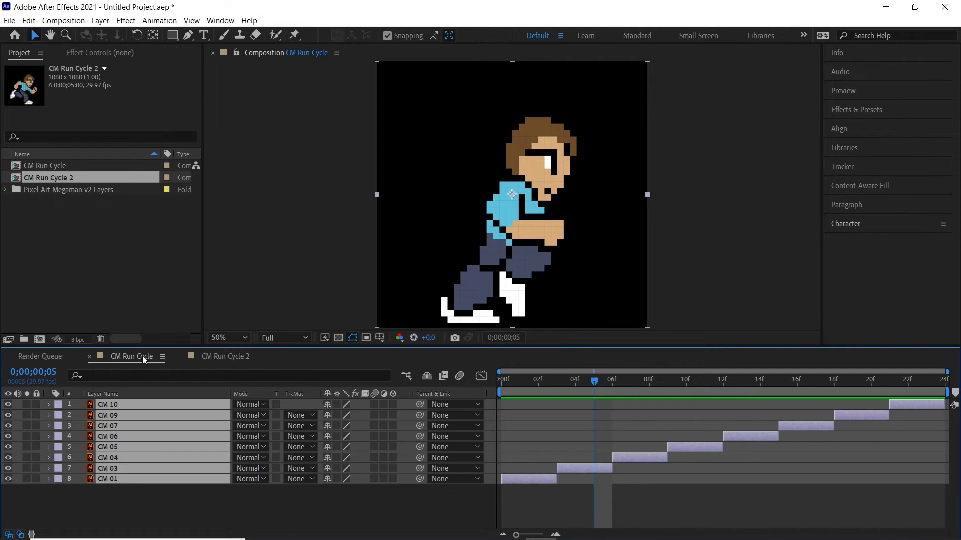
key(ctrl+k)
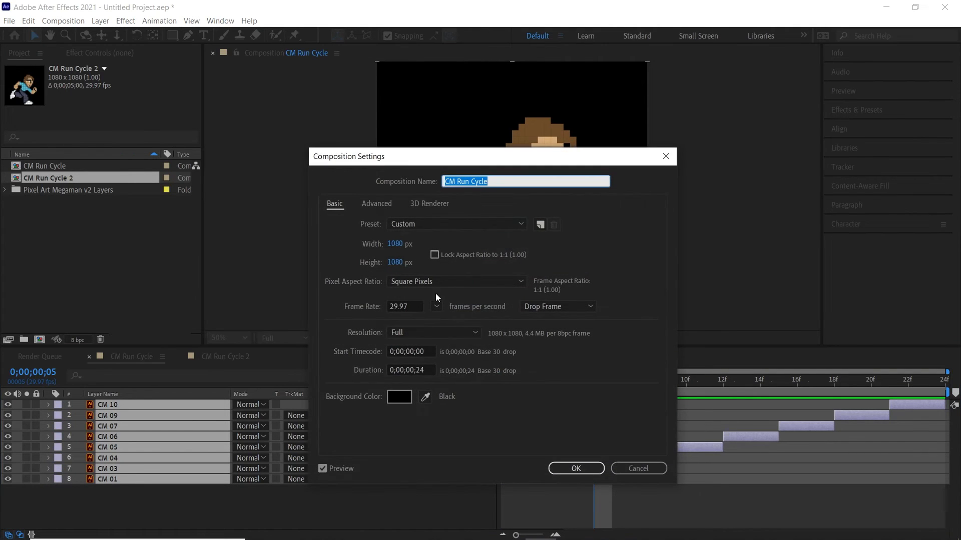
double_click(406, 306)
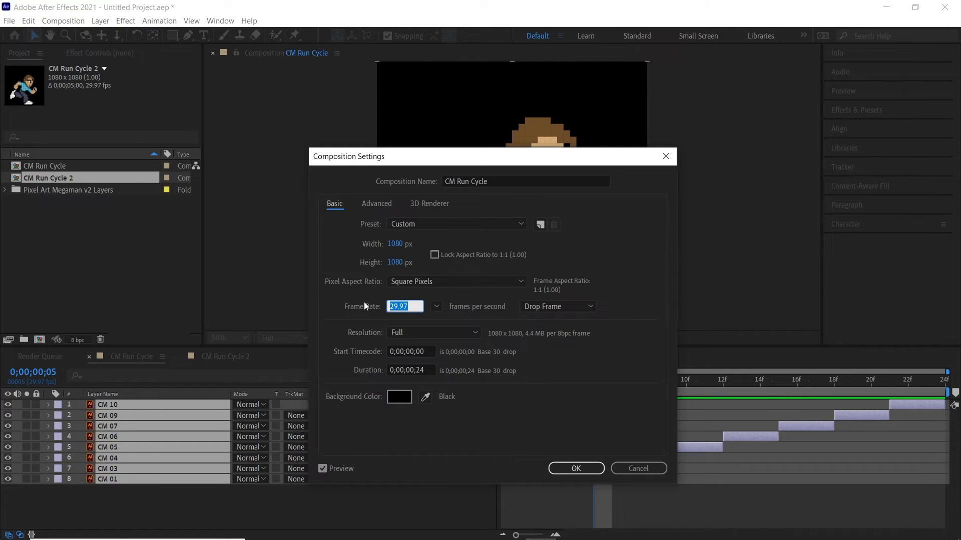
click(647, 470)
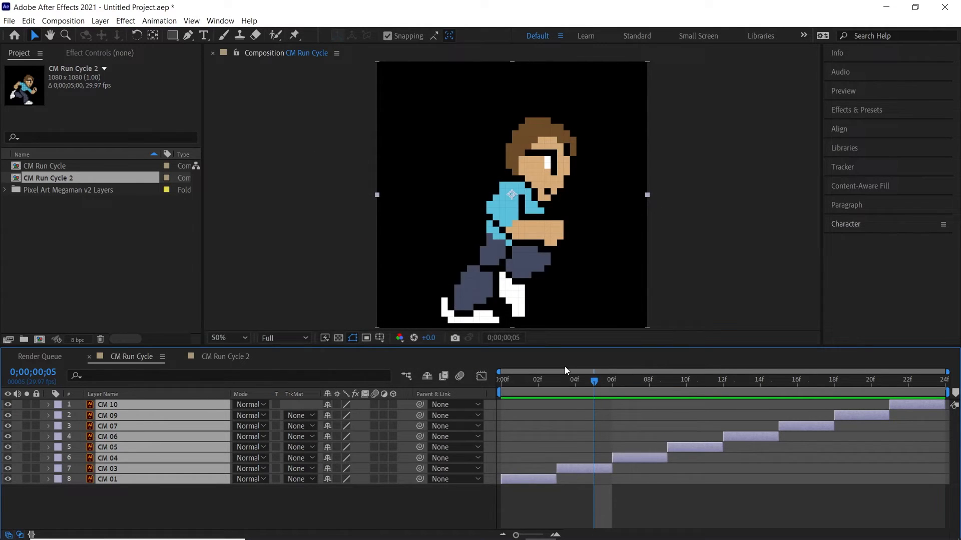
- In the new five-second composition, duplicate the CM Run Cycle layer twice and place the copies end to end
click(218, 357)
drag(575, 373, 759, 370)
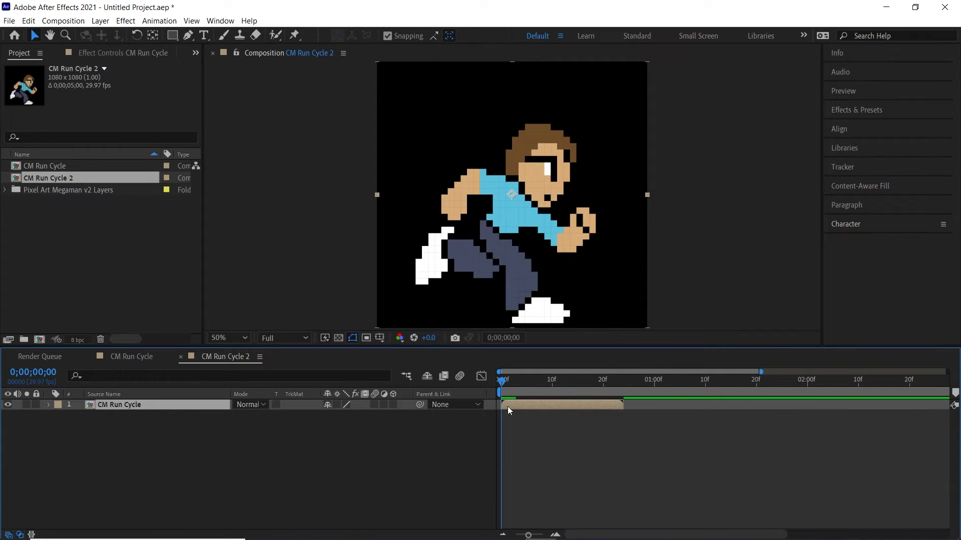
key(ctrl+d)
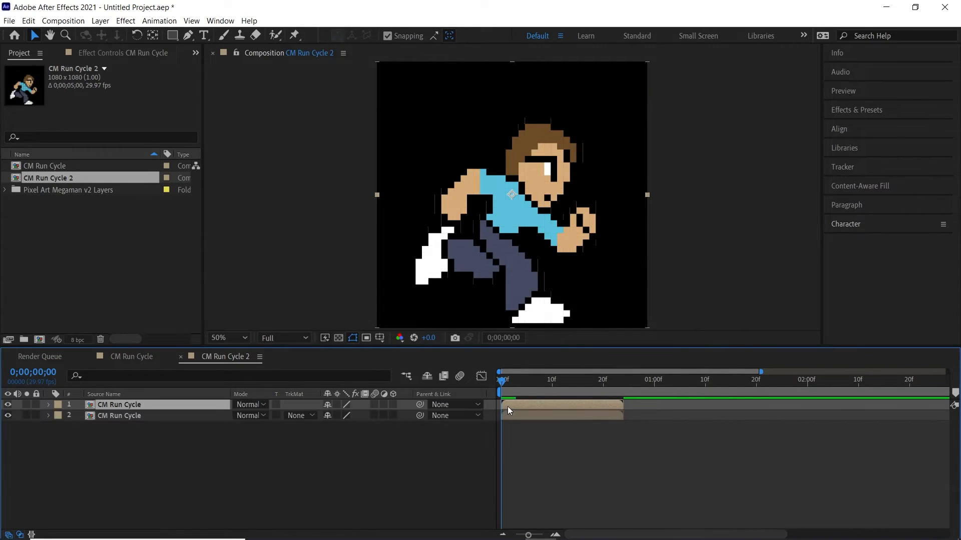
drag(555, 404, 647, 404)
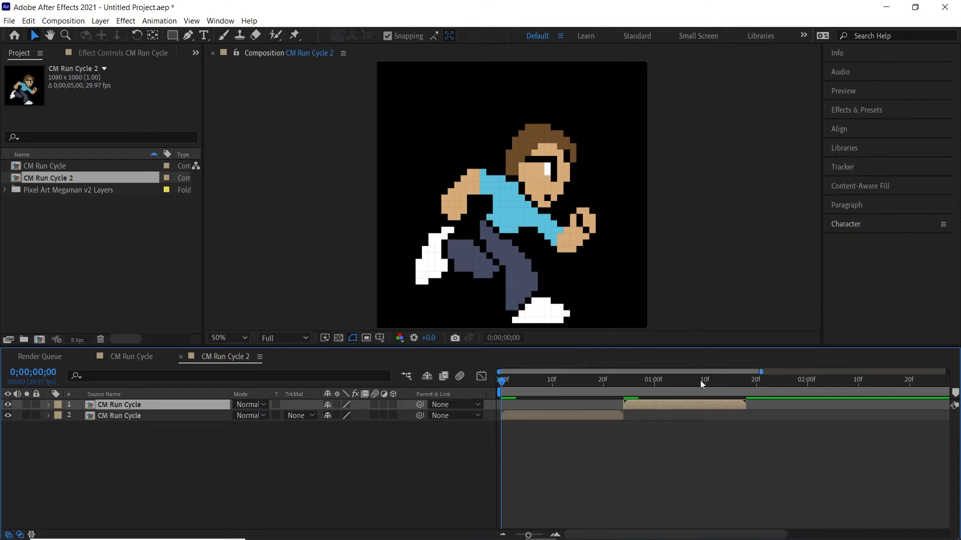
key(ctrl+d)
drag(677, 404, 785, 404)
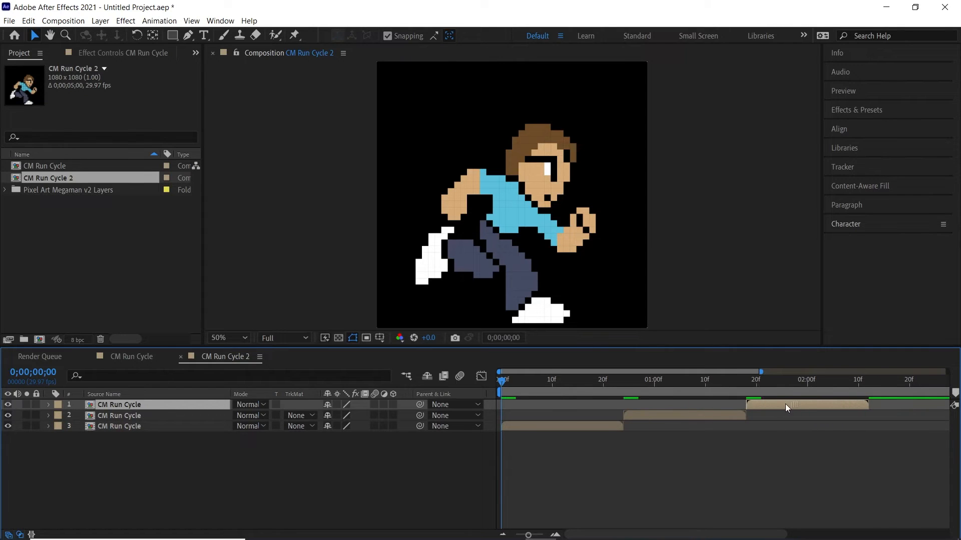
- Add four more CM Run Cycle copies end to end to fill the five-second timeline, and preview the loop
drag(760, 372, 843, 371)
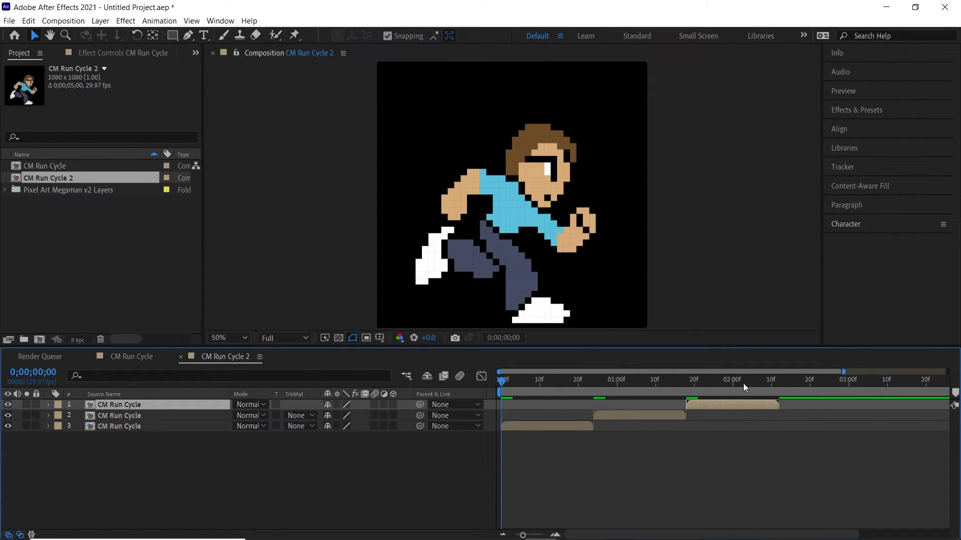
key(ctrl+d)
drag(721, 403, 806, 403)
drag(843, 371, 947, 371)
key(ctrl+d)
drag(769, 403, 944, 404)
key(ctrl+d)
key(ctrl+d)
key(space)
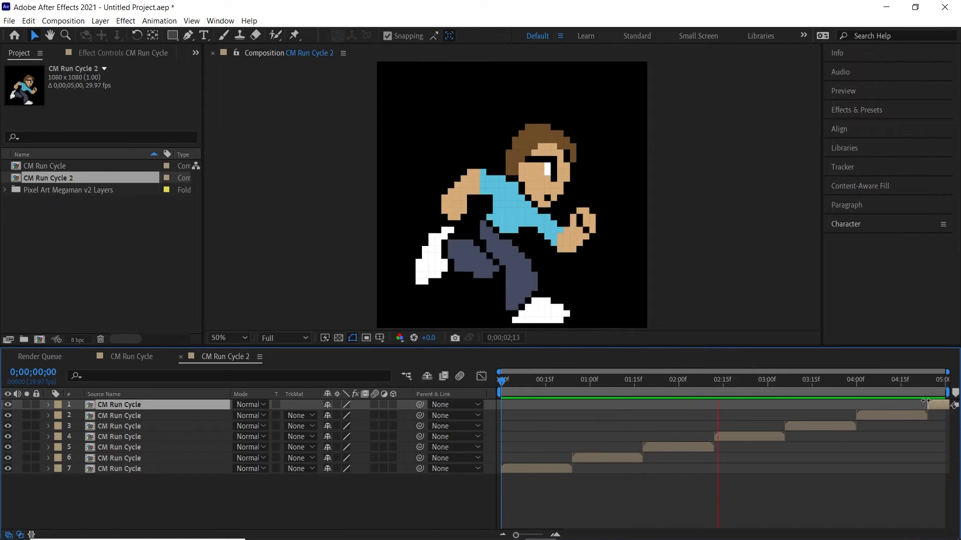
key(space)
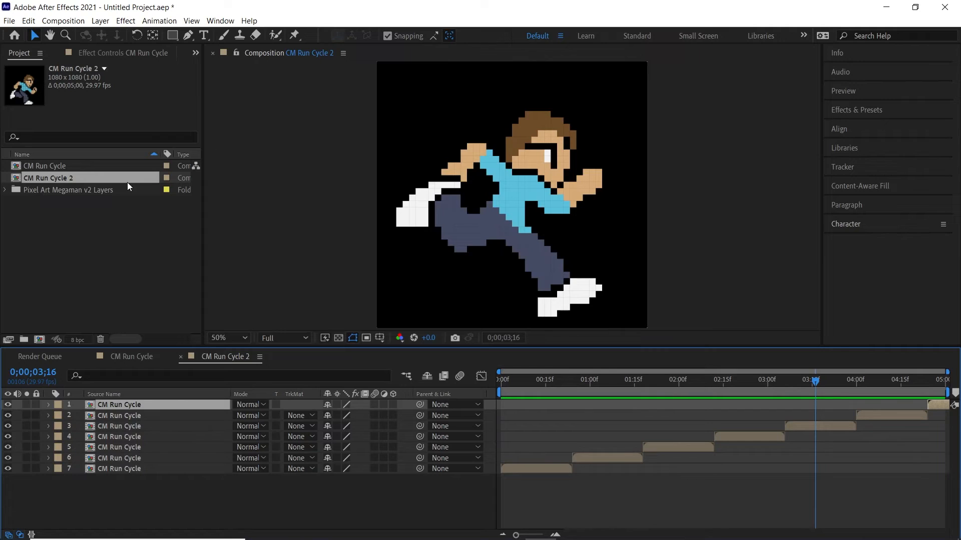
- Rename the CM Run Cycle 2 composition as "CM Run Cycle LOOP"
click(69, 178)
key(Return)
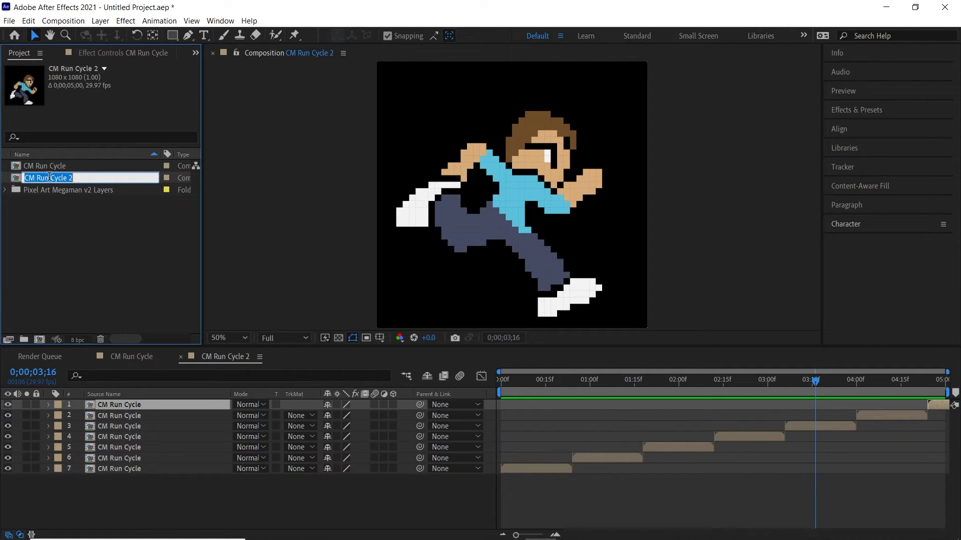
click(75, 178)
key(BackSpace)
text(LOOP)
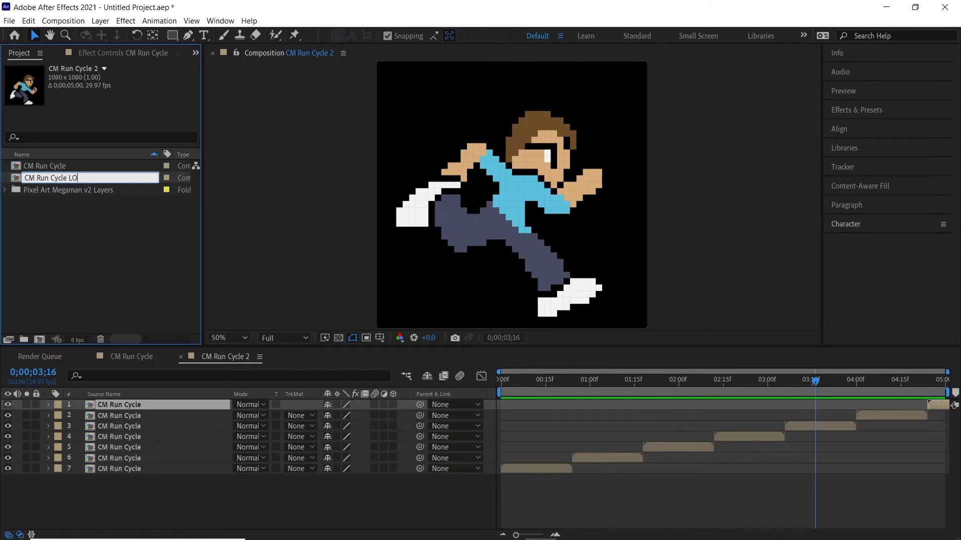
key(Return)
- Switch to Chrome and look over itch.io's top free game assets page and its address
key(alt+Tab)
key(alt+Tab)
key(alt+Tab)
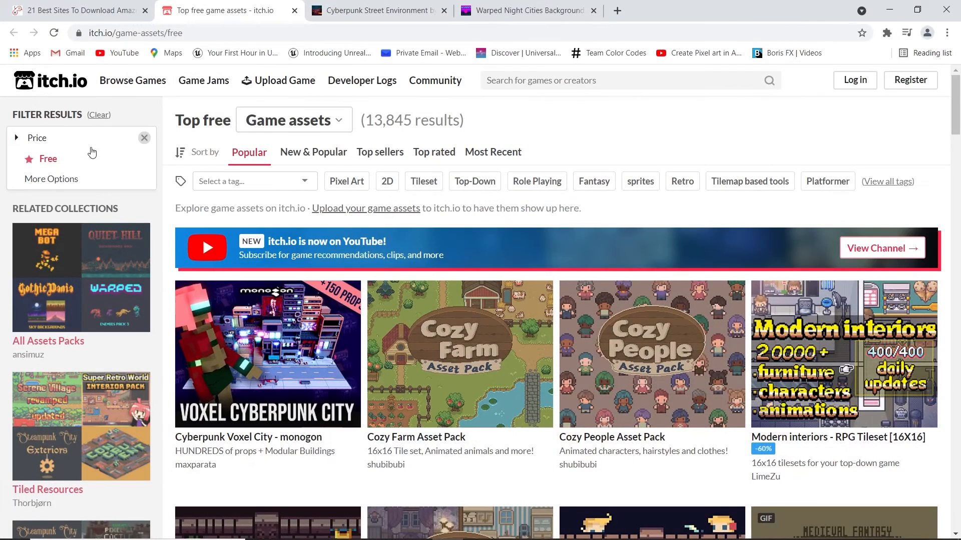
click(192, 33)
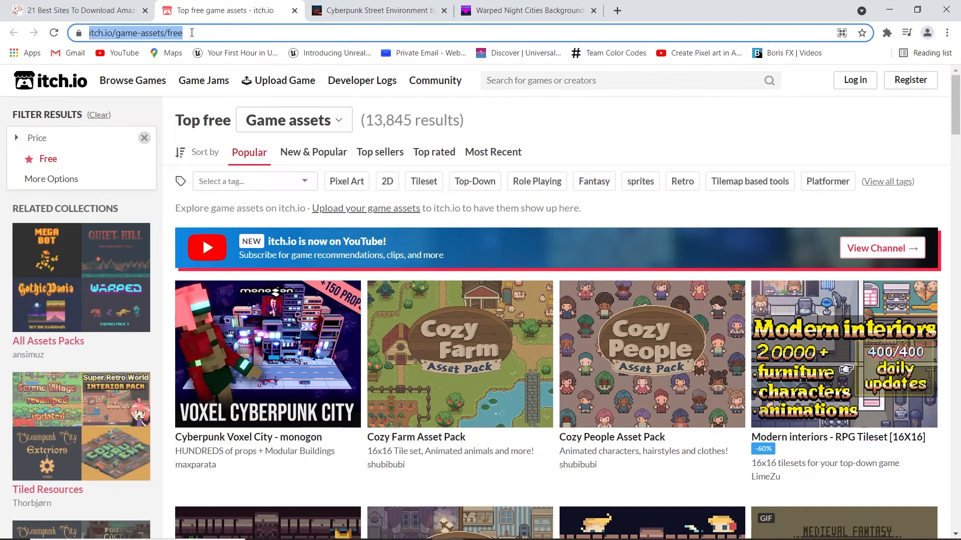
drag(955, 121, 955, 123)
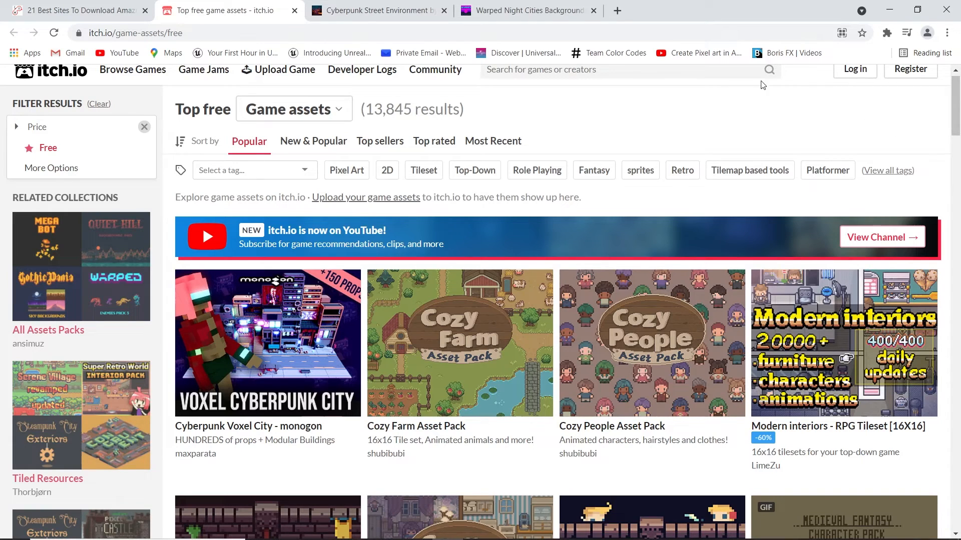
mouse_move(955, 123)
mouse_down()
mouse_move(953, 319)
mouse_move(955, 120)
mouse_up()
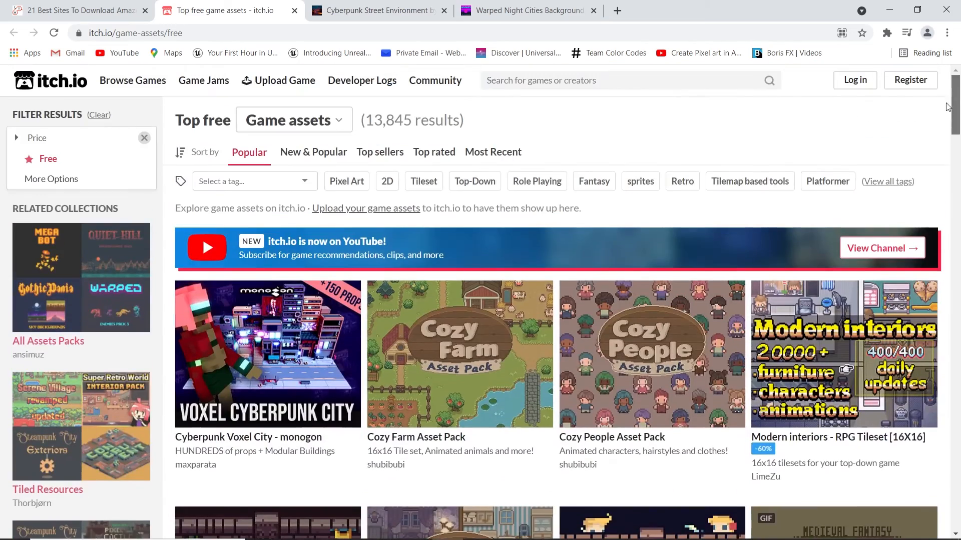
- View the Cyberpunk Street Environment asset page and highlight the asset pack's title
click(393, 15)
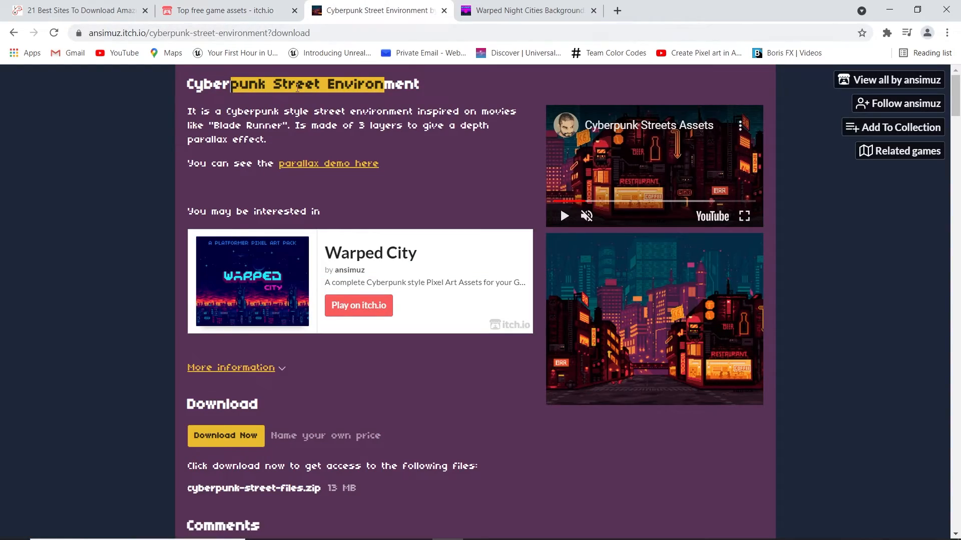
click(205, 86)
drag(187, 84, 416, 83)
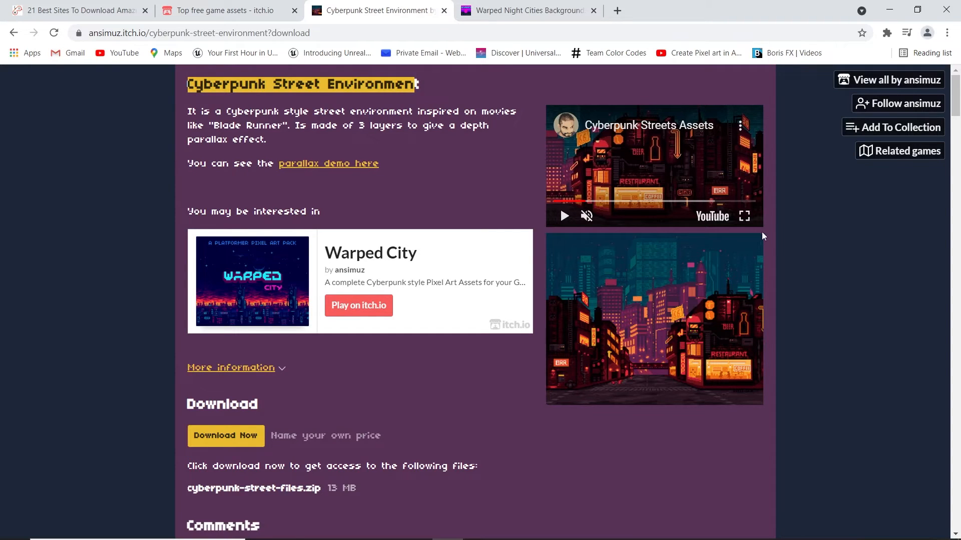
- Switch back to After Effects and browse for files to import, reaching the layers folder within the PNG folder of cyberpunk-street-files
key(alt+Tab)
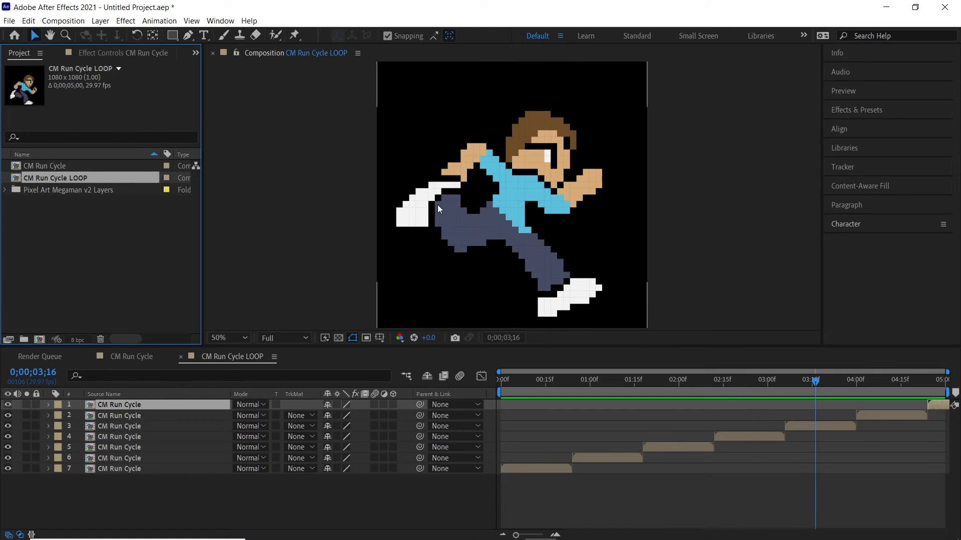
click(143, 225)
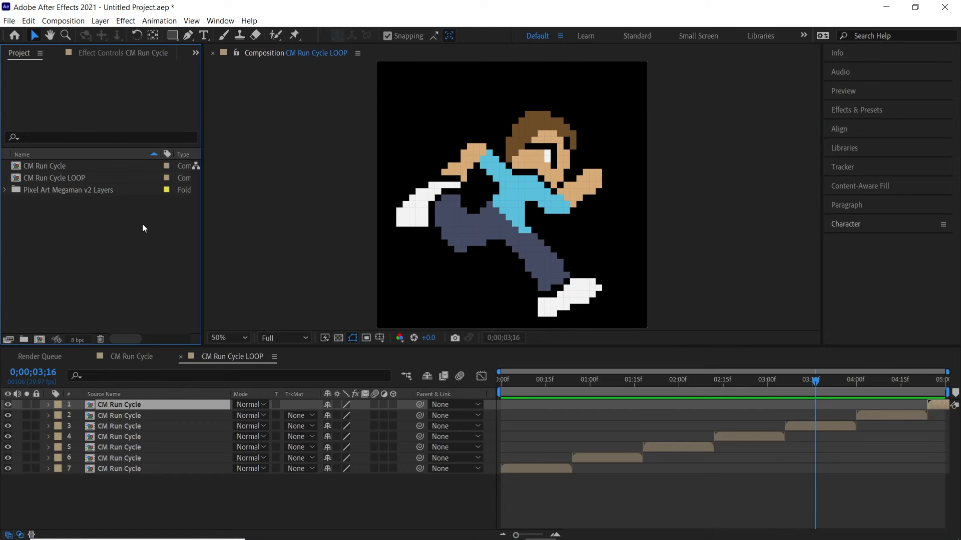
double_click(142, 225)
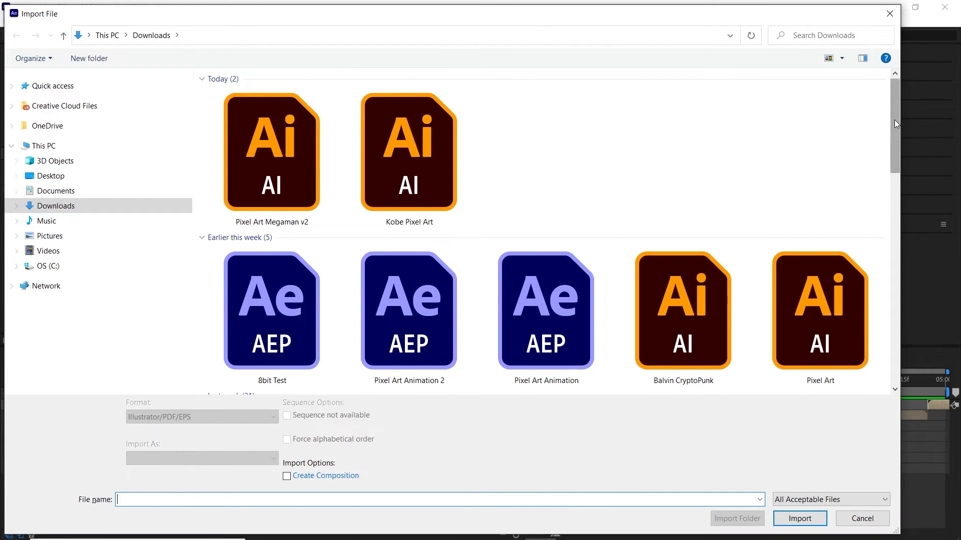
drag(896, 124, 899, 281)
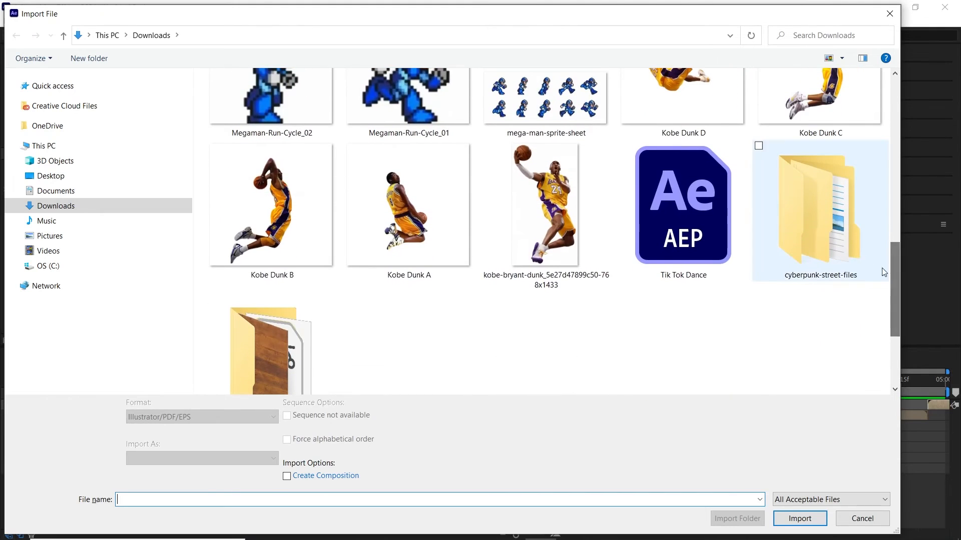
double_click(826, 226)
click(271, 111)
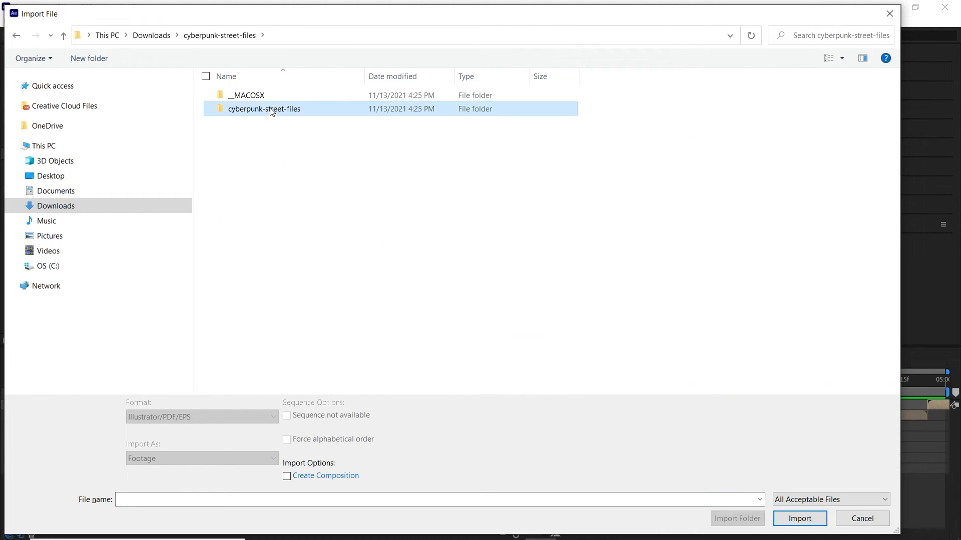
double_click(271, 111)
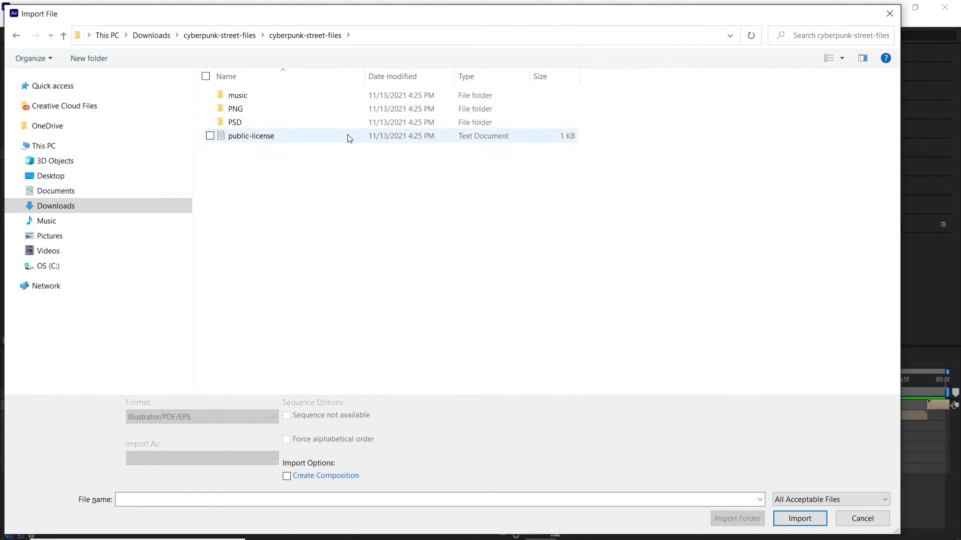
double_click(239, 112)
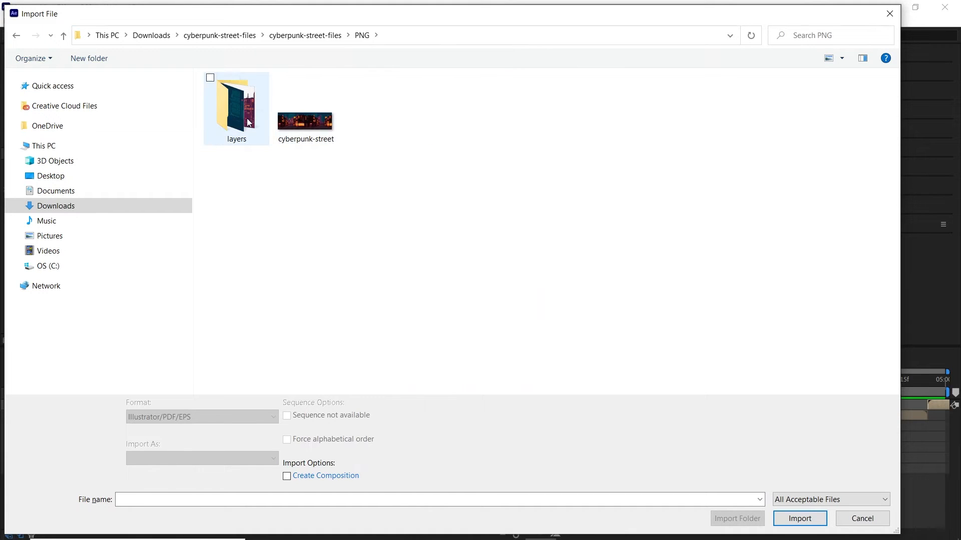
double_click(250, 122)
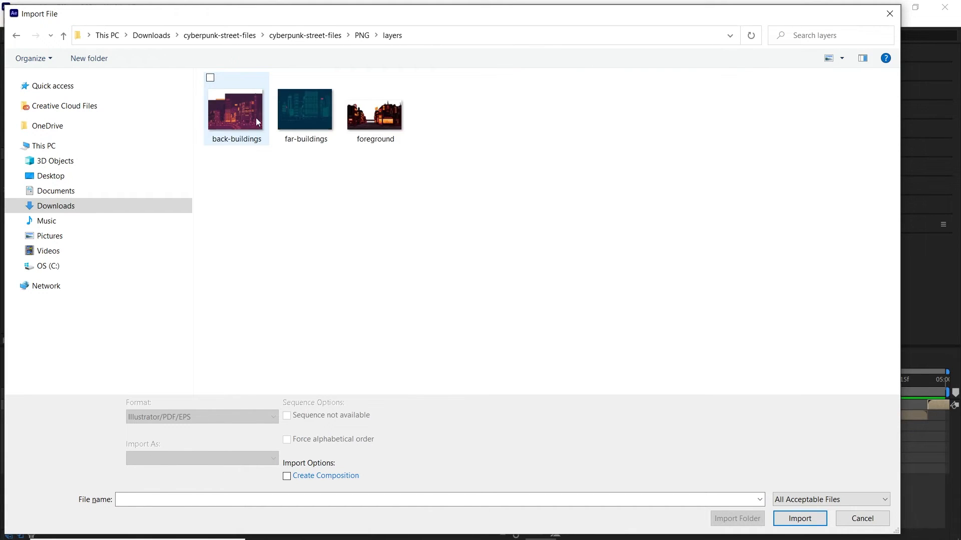
- Import the back-buildings, far-buildings and foreground PNG images together as footage
click(256, 121)
click(383, 131)
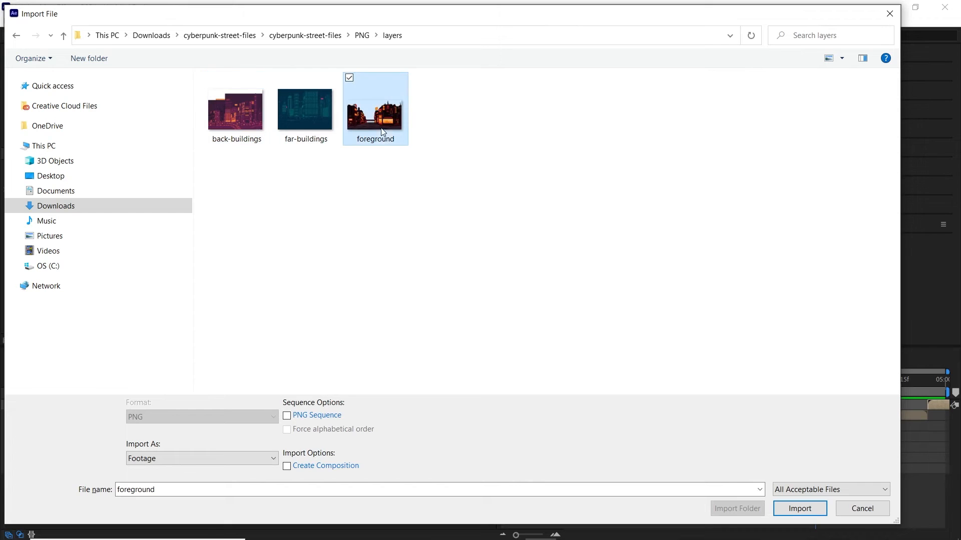
click(242, 127)
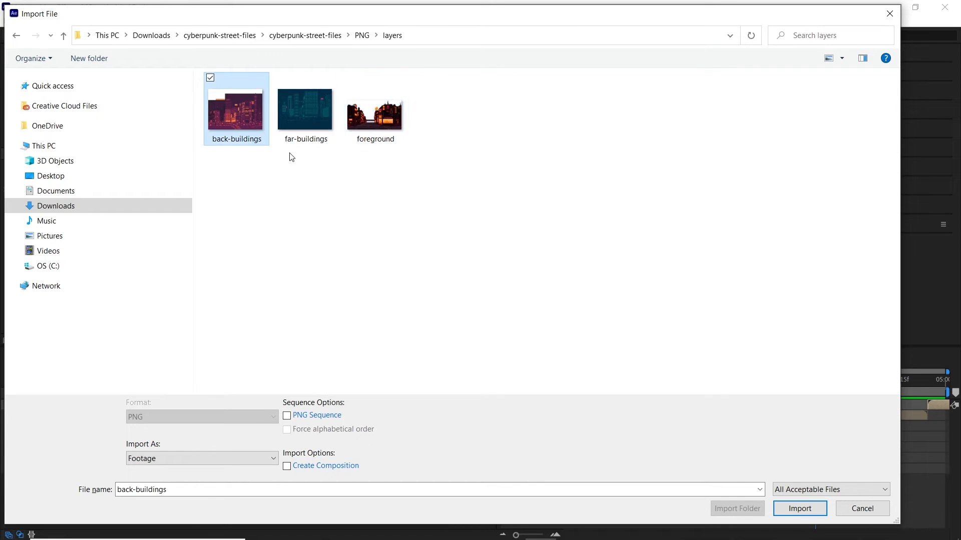
click(306, 120)
drag(452, 110, 250, 146)
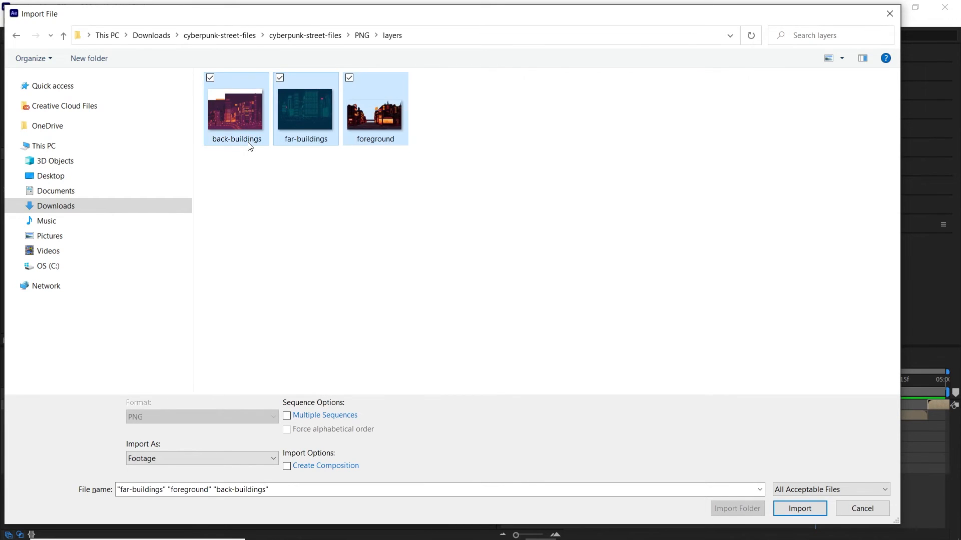
key(Return)
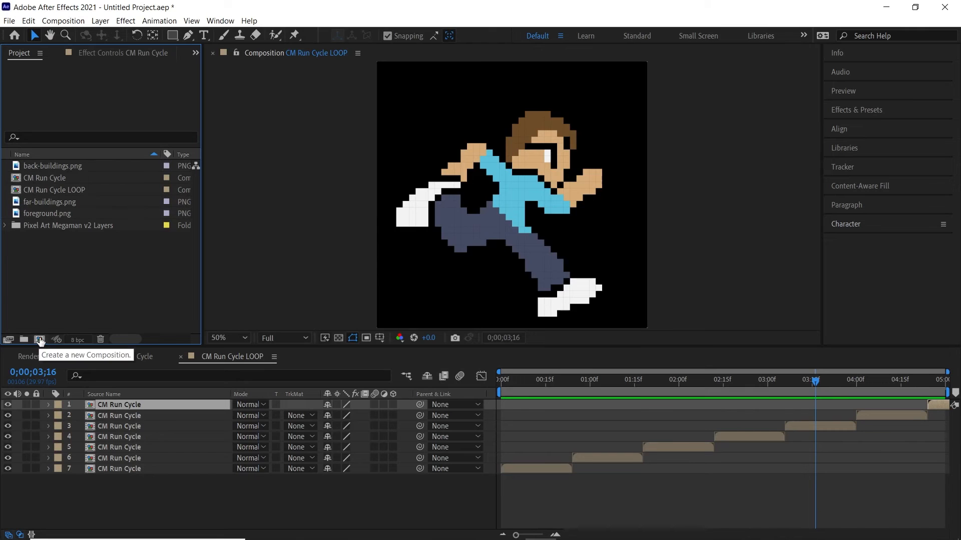
- Create a 1080 x 1080 px composition named "Pixel Art Animation" at 29.97 fps with a five-second duration
click(40, 340)
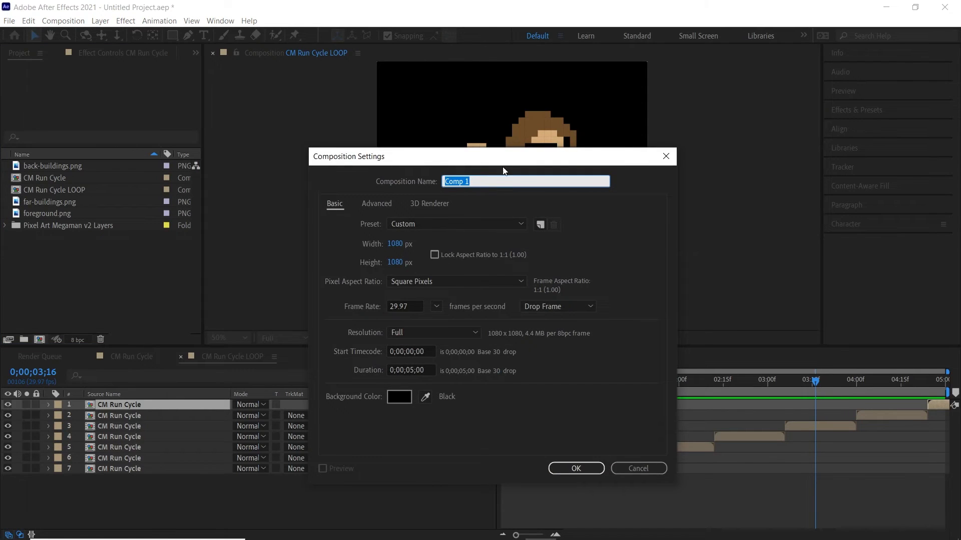
text(Pixel Art Animation)
click(422, 307)
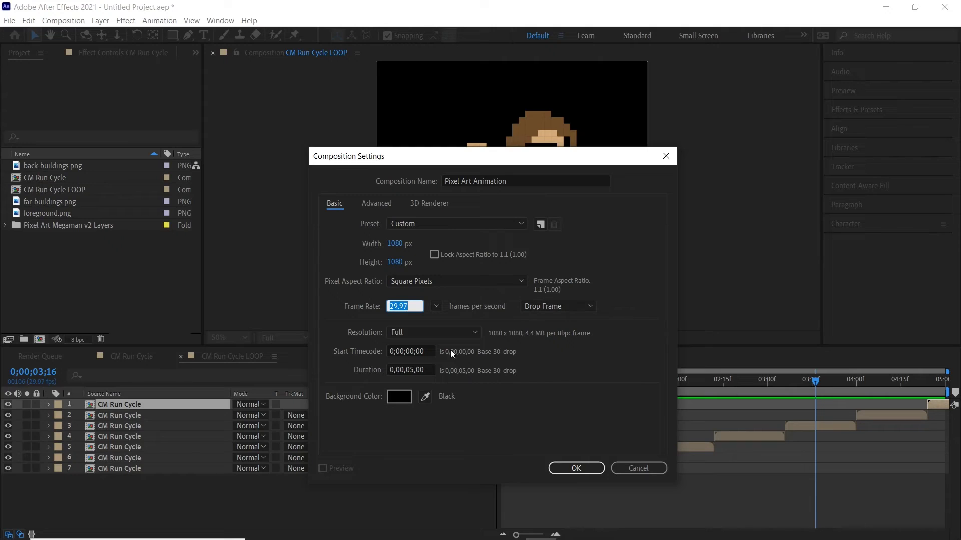
drag(406, 371, 425, 370)
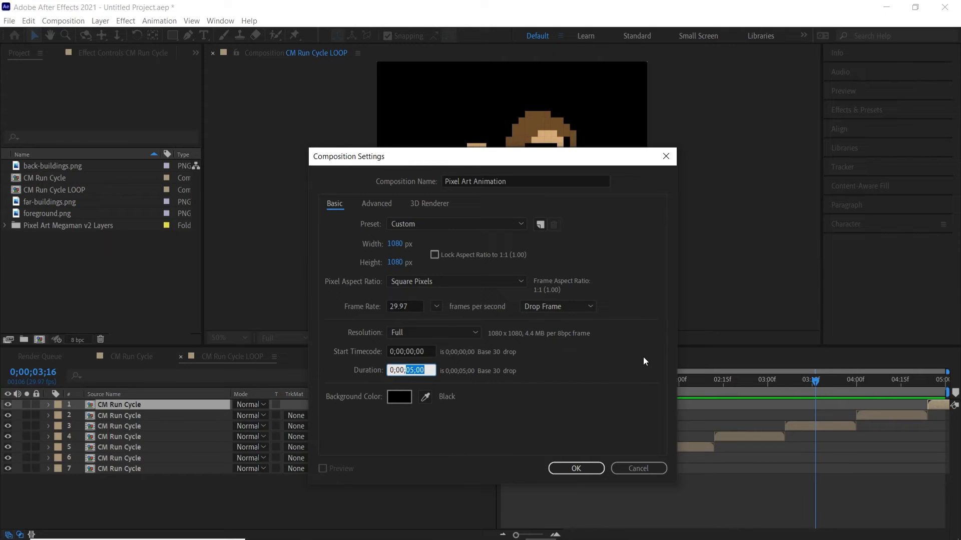
click(394, 244)
click(395, 262)
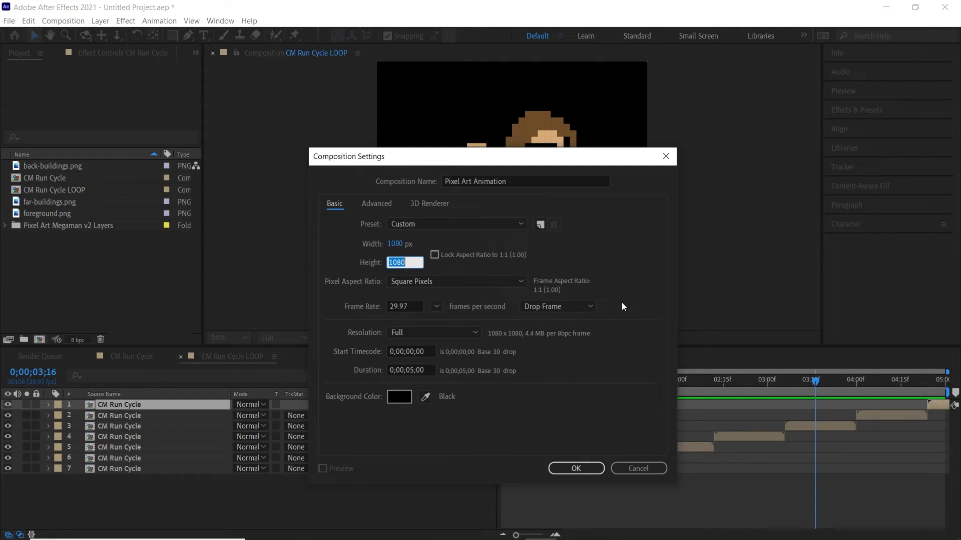
click(578, 469)
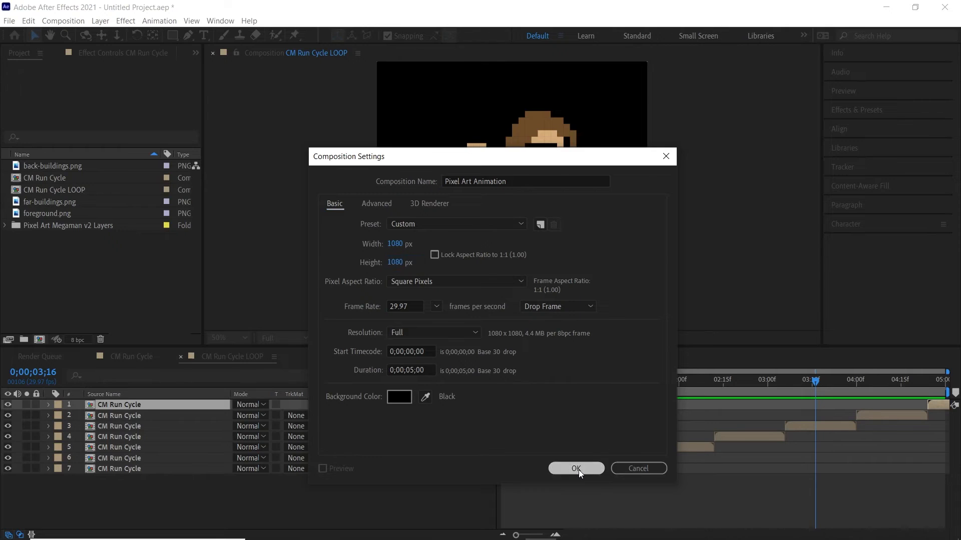
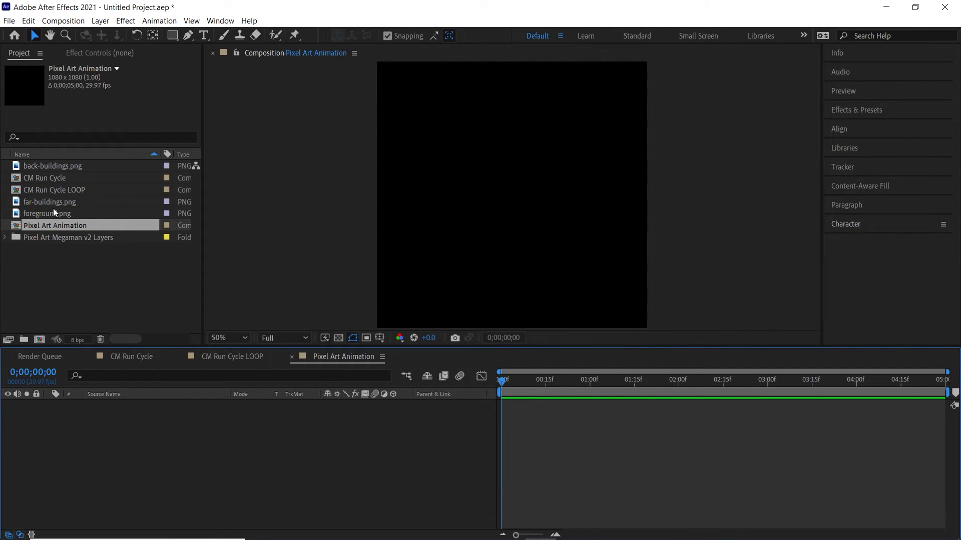
- Add foreground.png to the Pixel Art Animation timeline, with back-buildings.png beneath it and far-buildings.png at the very bottom
drag(53, 210, 217, 412)
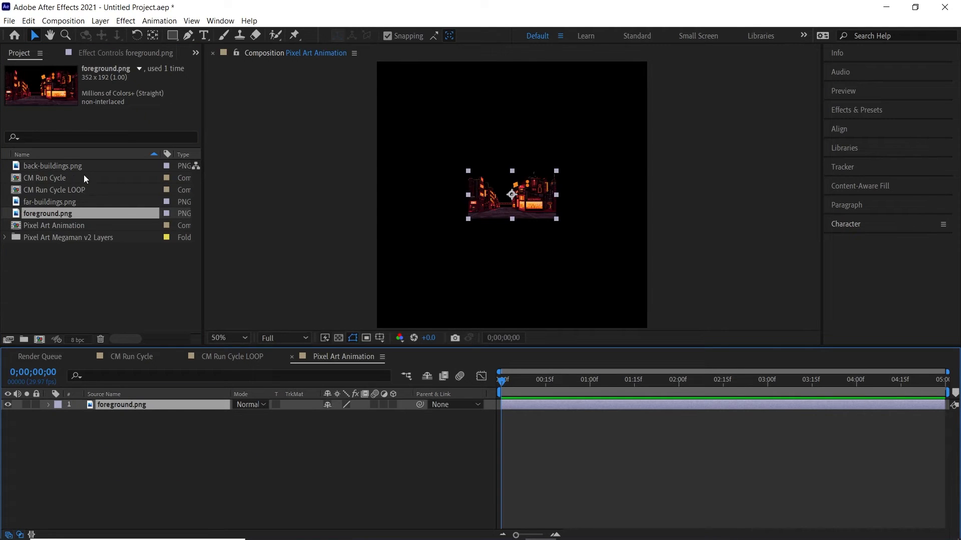
drag(68, 166, 188, 422)
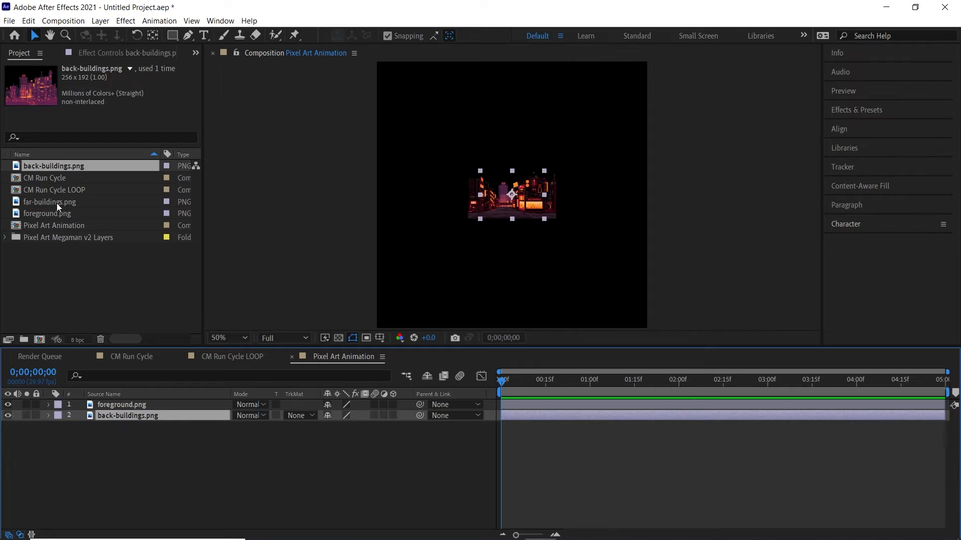
drag(56, 203, 250, 443)
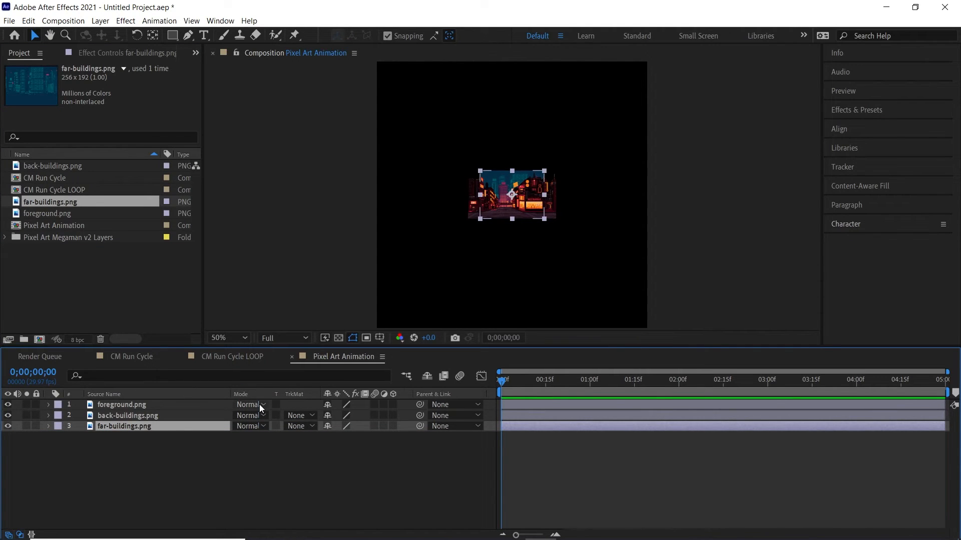
key(period)
key(comma)
- Parent the back-buildings and far-buildings layers to foreground.png, and set the foreground layer's scale to 600%
ctrl+click(143, 415)
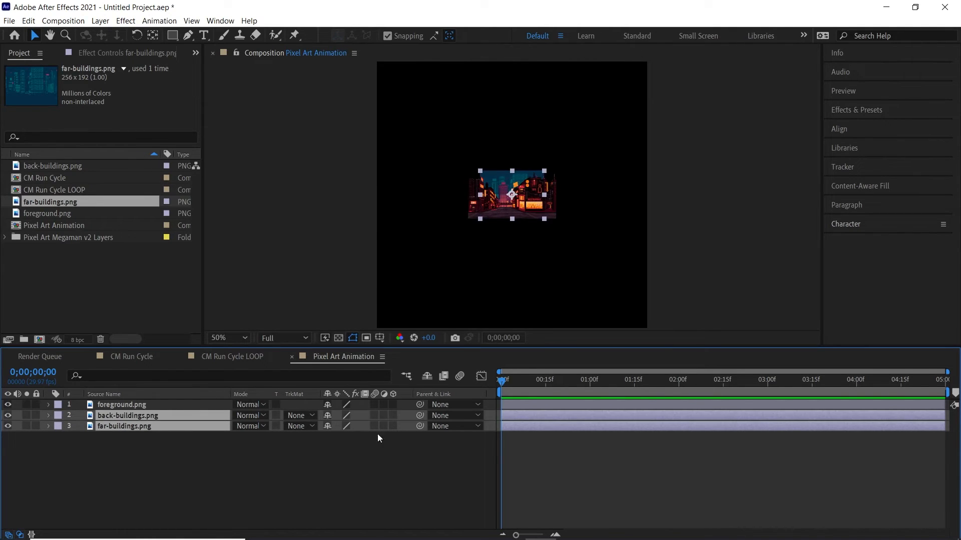
drag(419, 417, 140, 404)
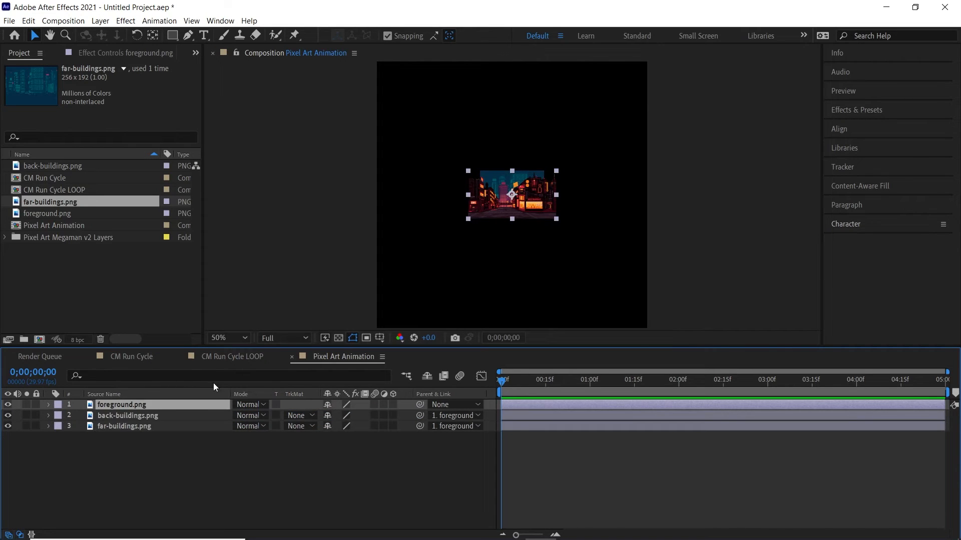
key(s)
drag(348, 418, 377, 412)
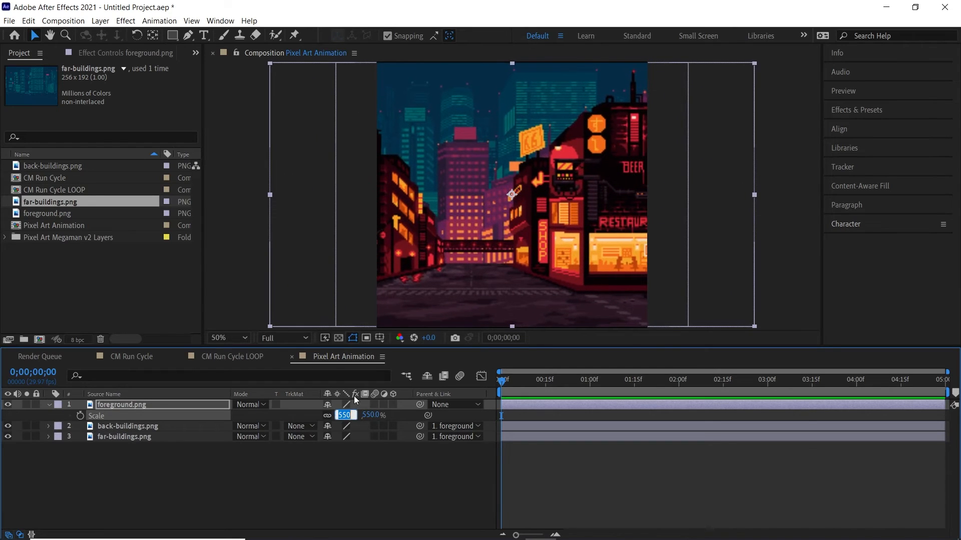
text(600)
key(Return)
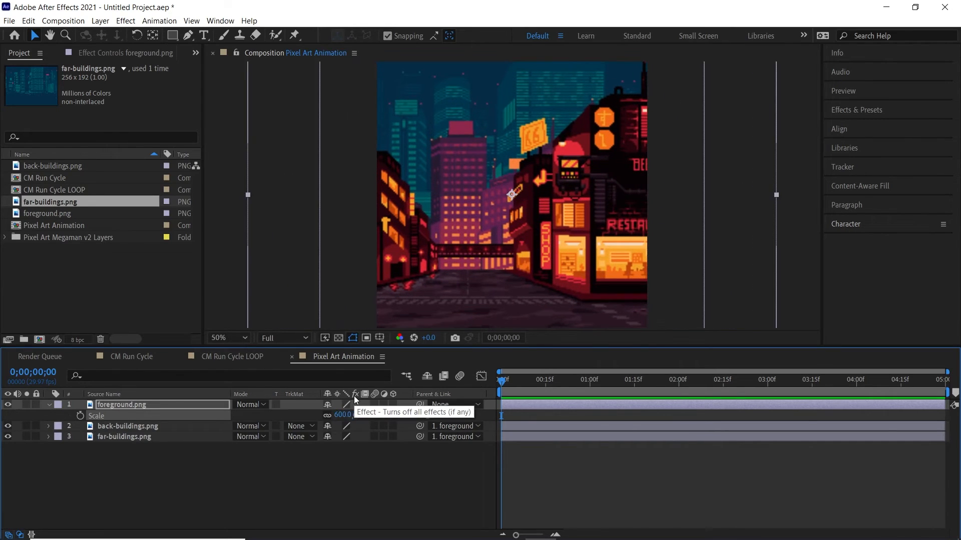
- Set the parent of the back-buildings and far-buildings layers to None, and collapse the foreground layer's properties
click(142, 426)
shift+click(151, 436)
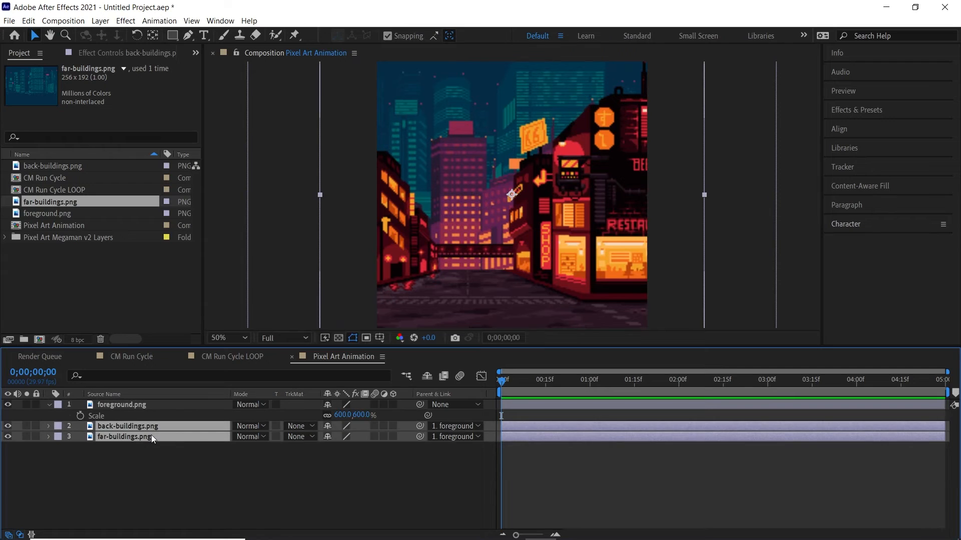
click(462, 429)
click(462, 439)
click(394, 473)
click(49, 405)
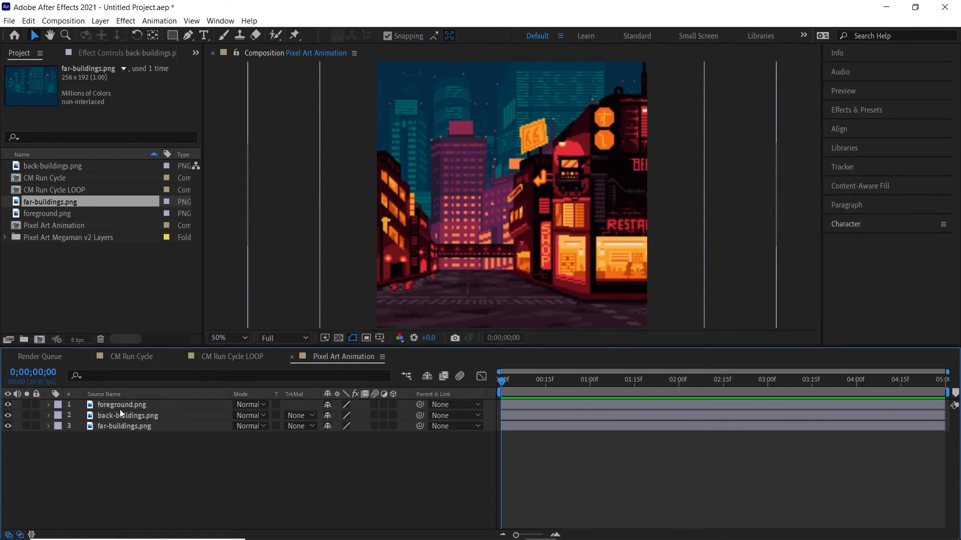
- Turn the foreground, back-buildings and far-buildings layers into 3D layers
click(119, 406)
shift+click(137, 425)
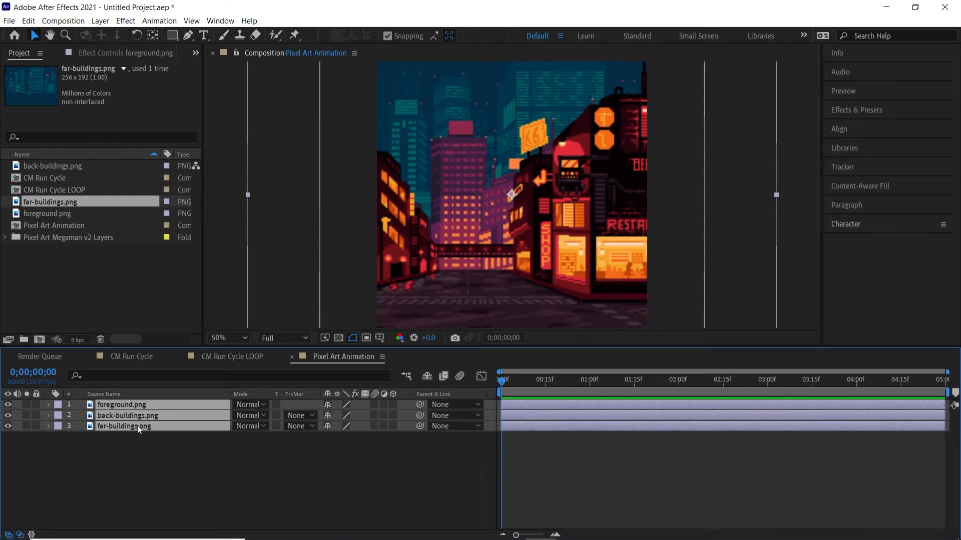
click(393, 404)
- Split the composition display into 2 Views, with one showing Top and the other Active Camera, and select the foreground layer
click(809, 339)
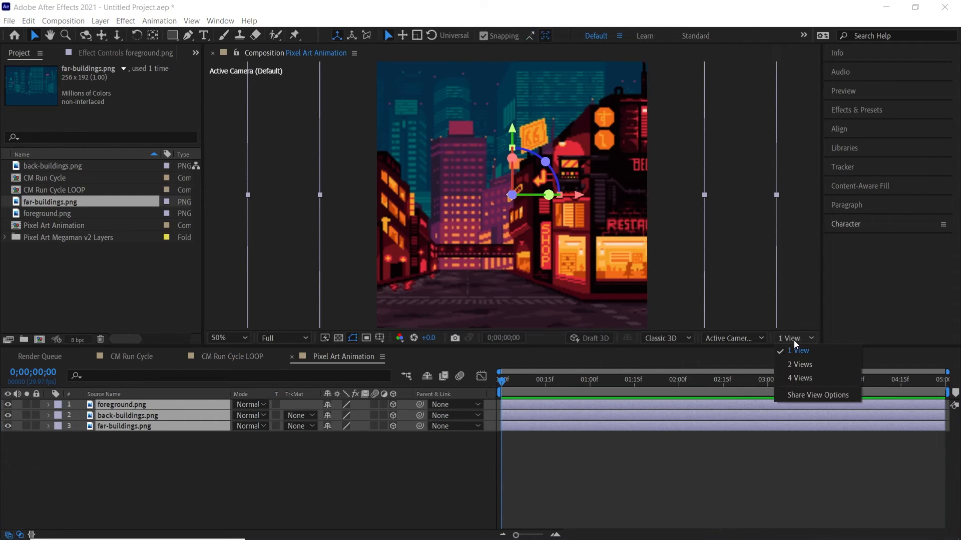
click(800, 362)
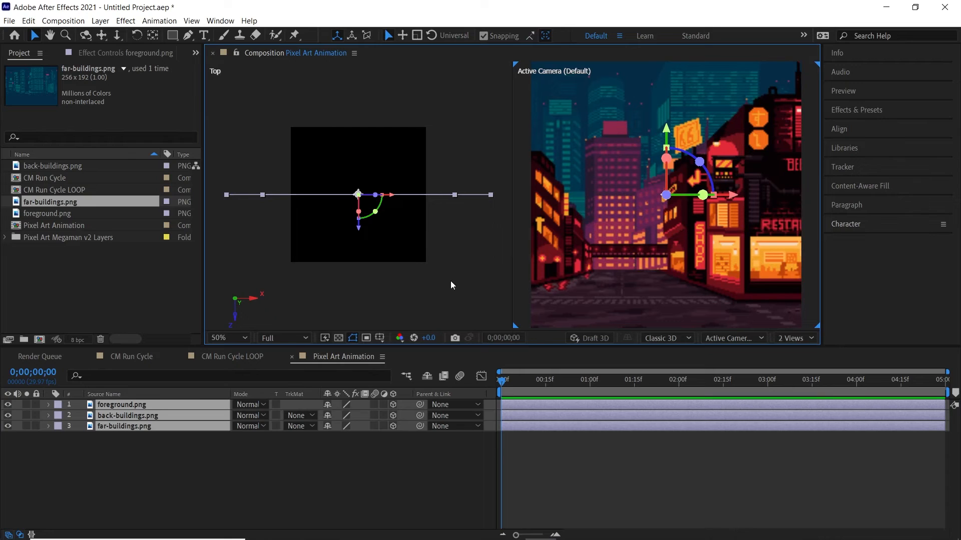
click(450, 281)
click(728, 340)
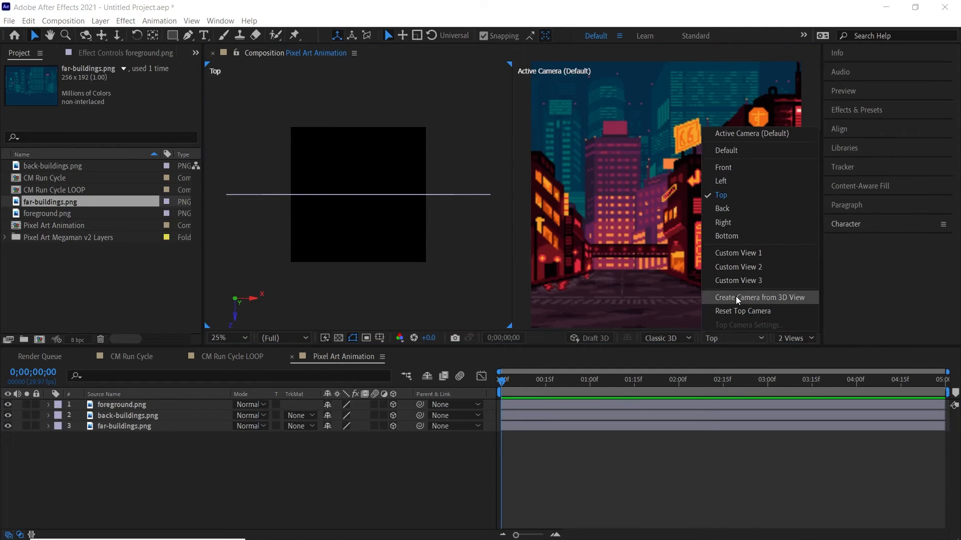
click(724, 195)
click(674, 230)
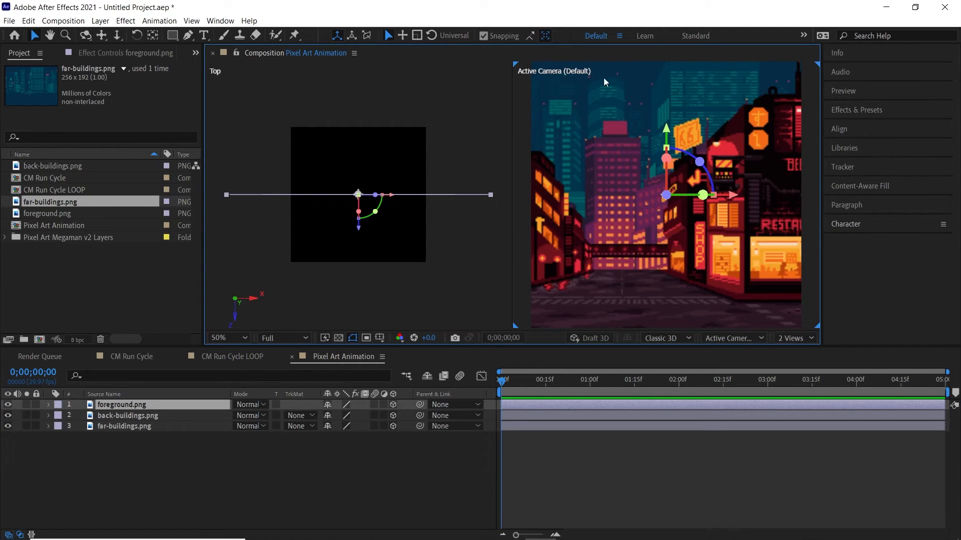
- Set the label colors to Blue for back-buildings, Orange for far-buildings and Yellow for the foreground layer
click(137, 417)
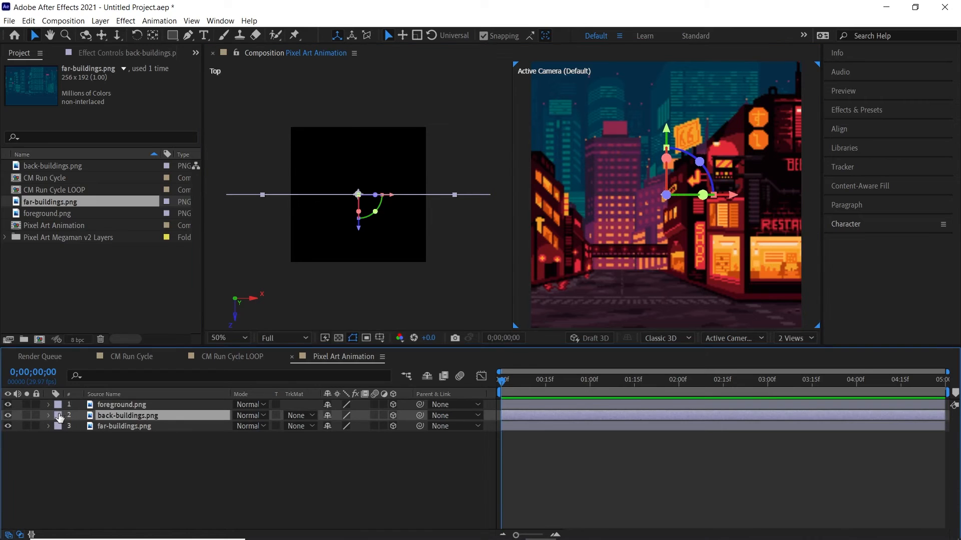
click(57, 416)
click(102, 318)
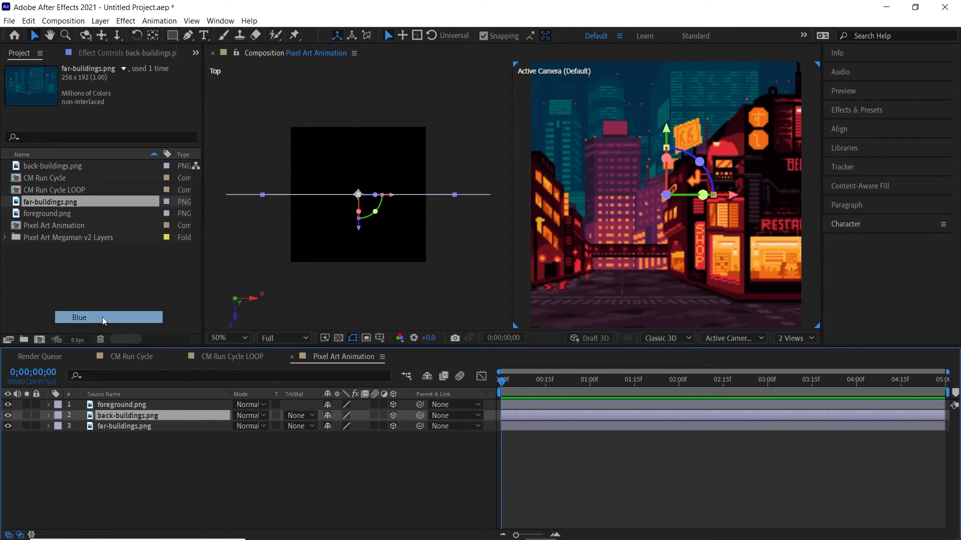
click(130, 429)
click(58, 425)
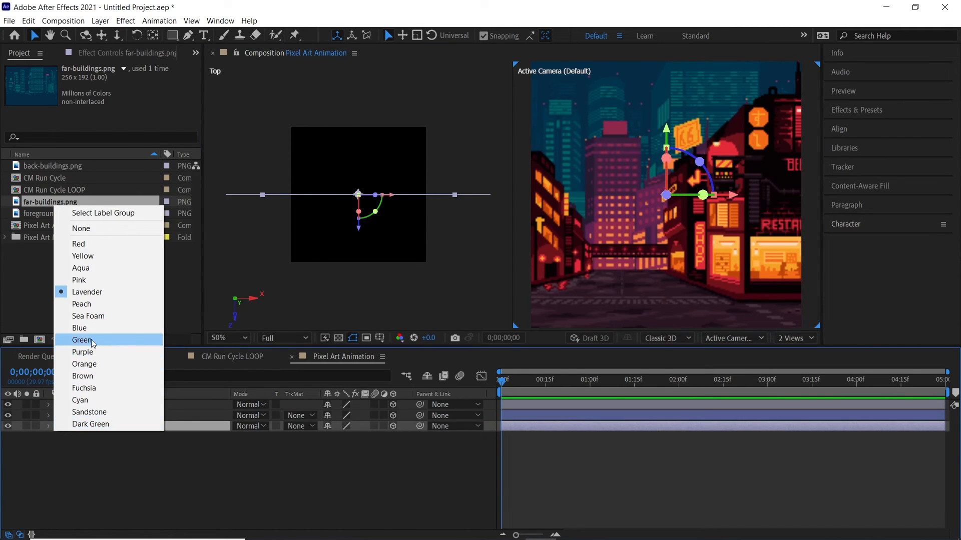
click(97, 364)
click(128, 405)
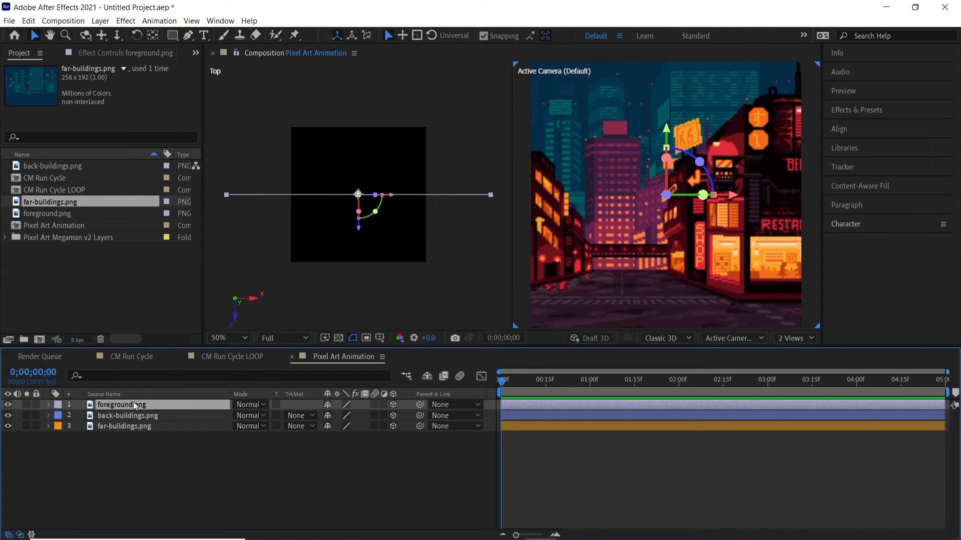
click(58, 404)
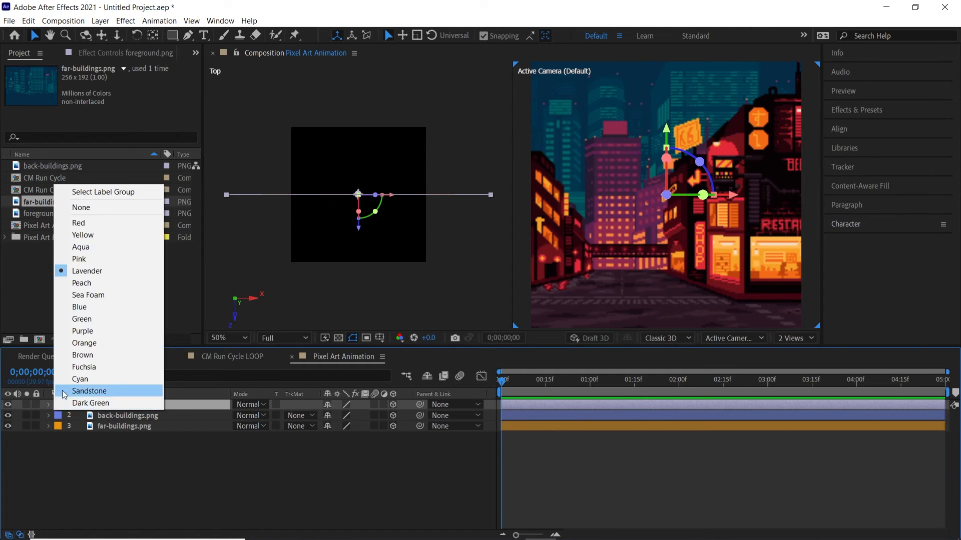
click(101, 235)
- Push the back-buildings layer back in 3D space by setting its Z position to 500
click(146, 416)
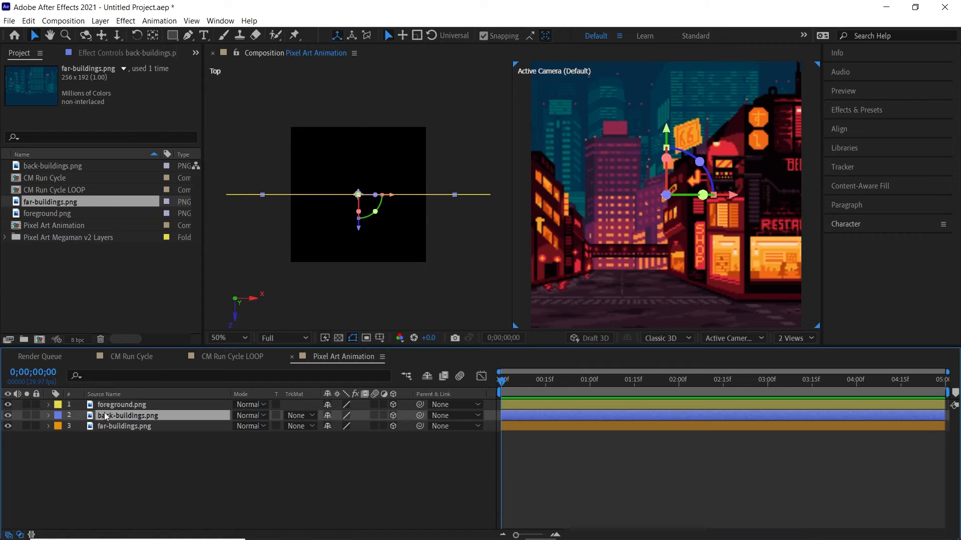
key(p)
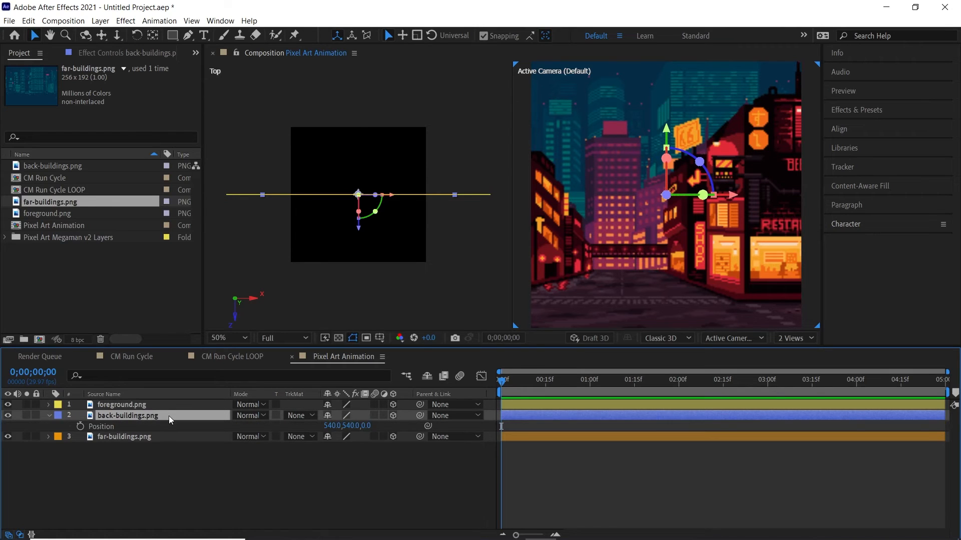
drag(366, 425, 400, 422)
click(370, 426)
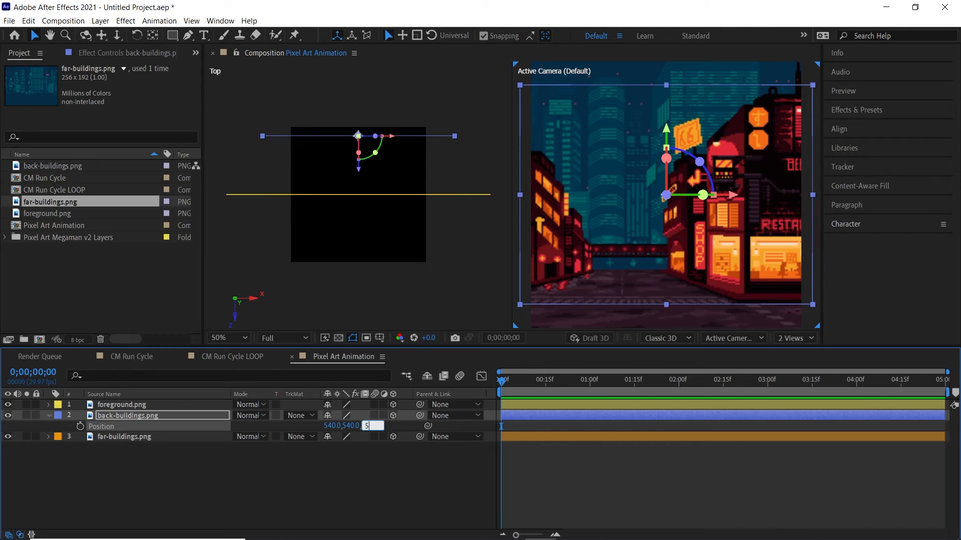
text(500)
key(Return)
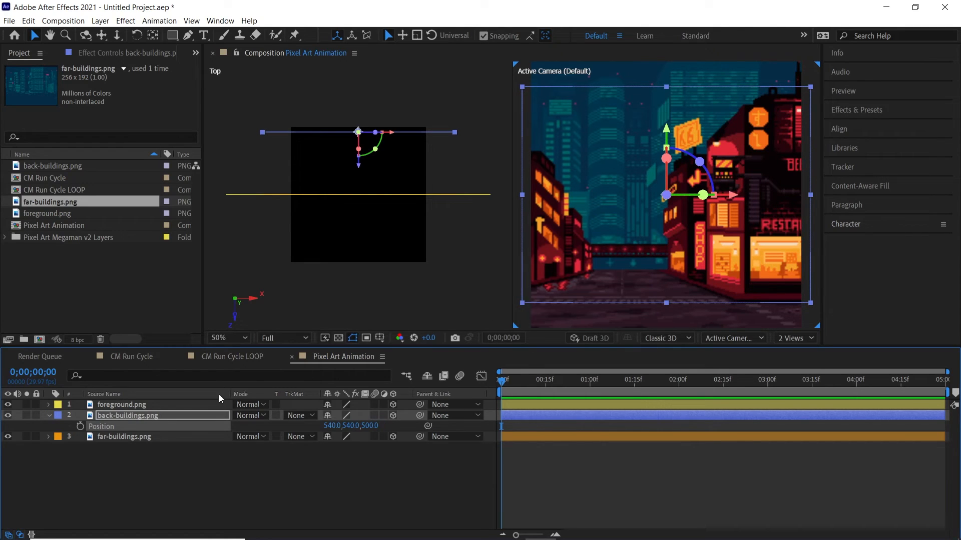
- Set the far-buildings layer's Z position to 1000
click(134, 440)
key(p)
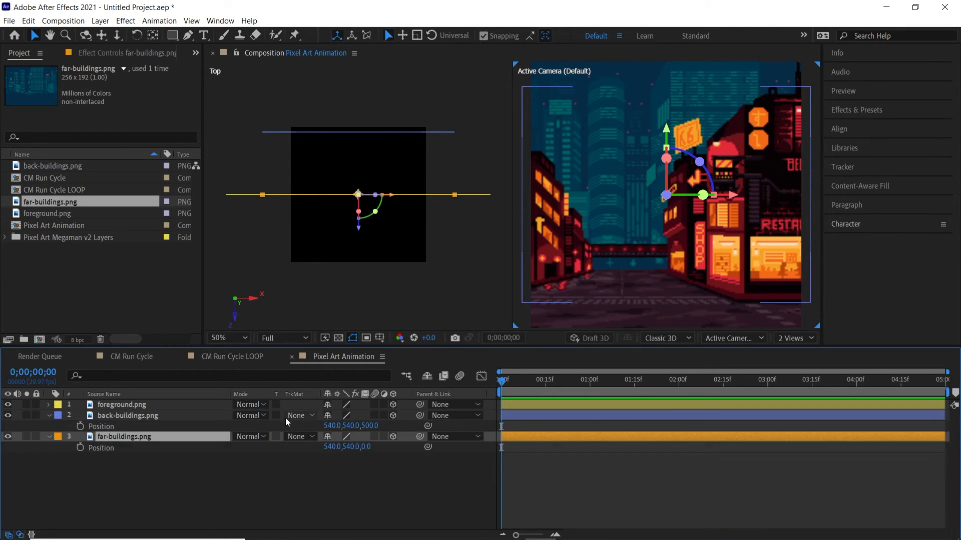
drag(366, 447, 418, 441)
click(373, 447)
text(1000)
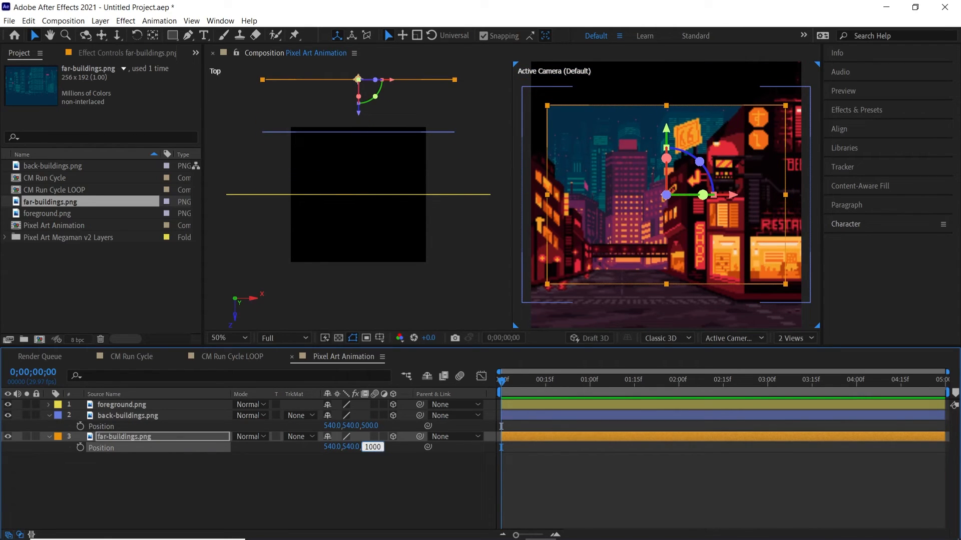
key(Return)
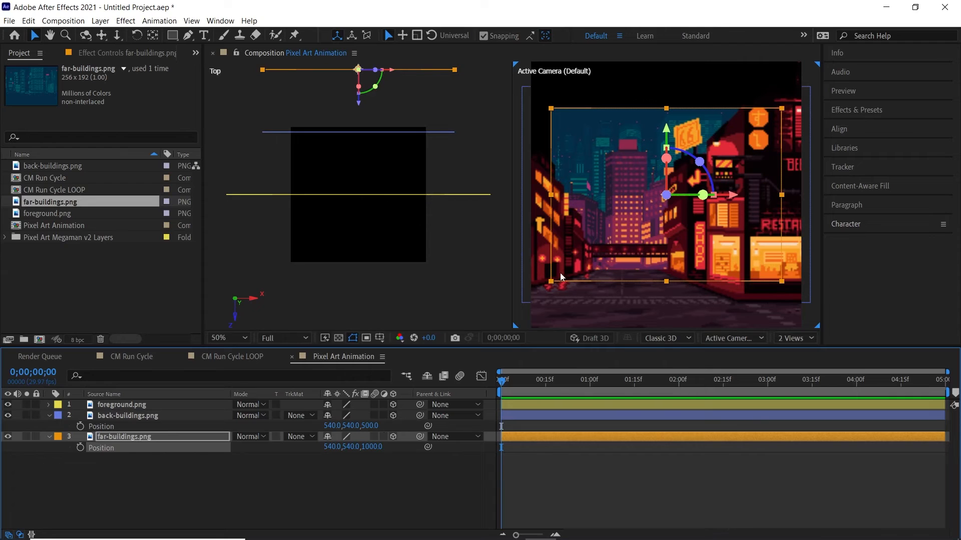
- Examine the depth spacing of the three layers from above and in an orbited Custom View 1
click(444, 230)
click(135, 403)
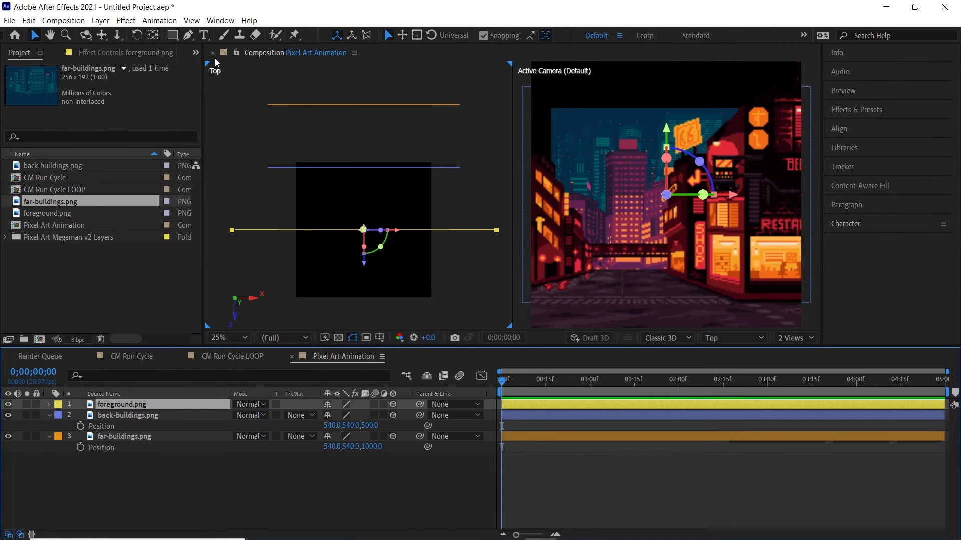
click(145, 415)
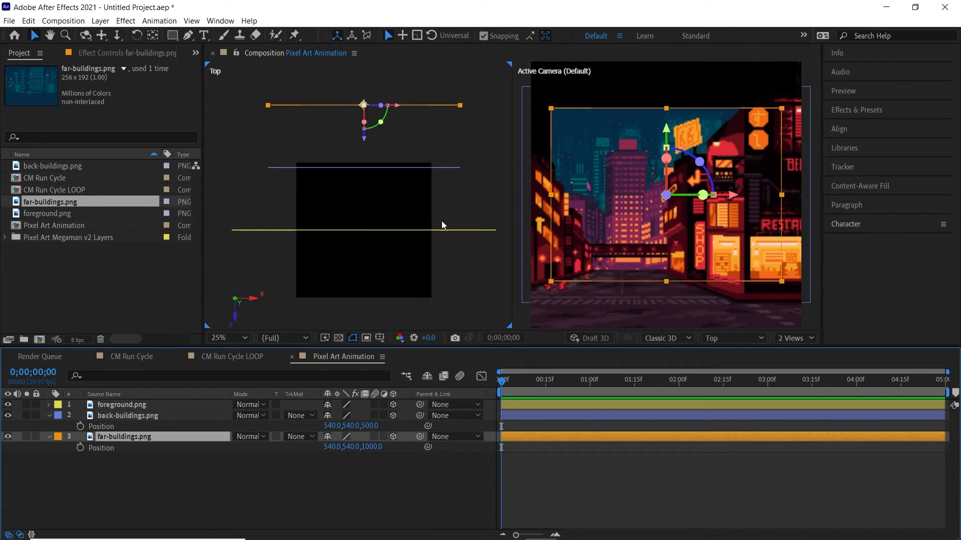
click(723, 343)
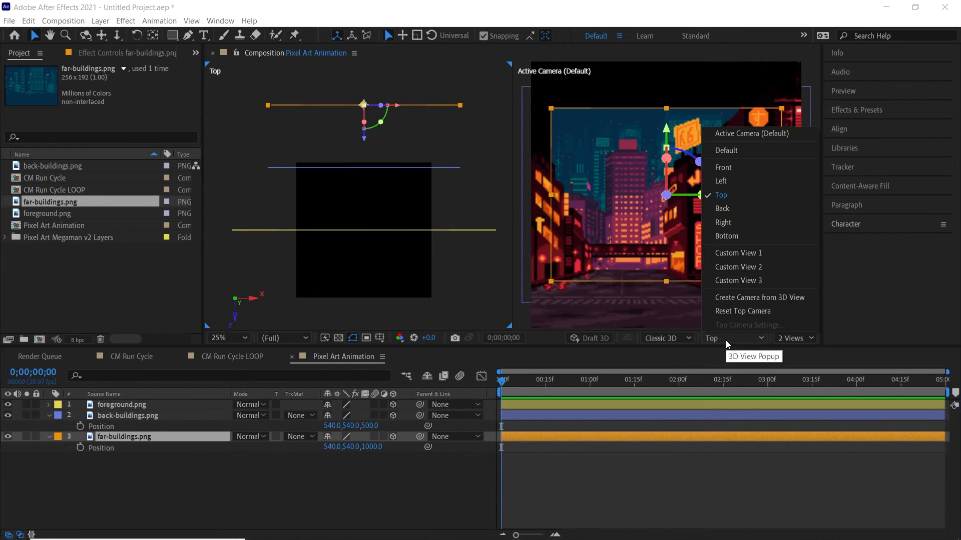
click(742, 252)
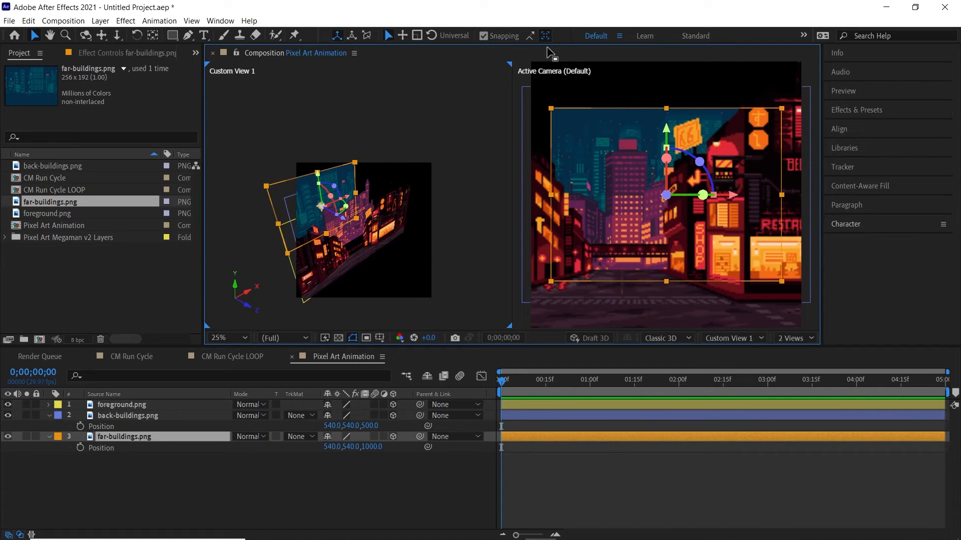
scroll(394, 228, up, 2)
drag(394, 227, 540, 205)
key(c)
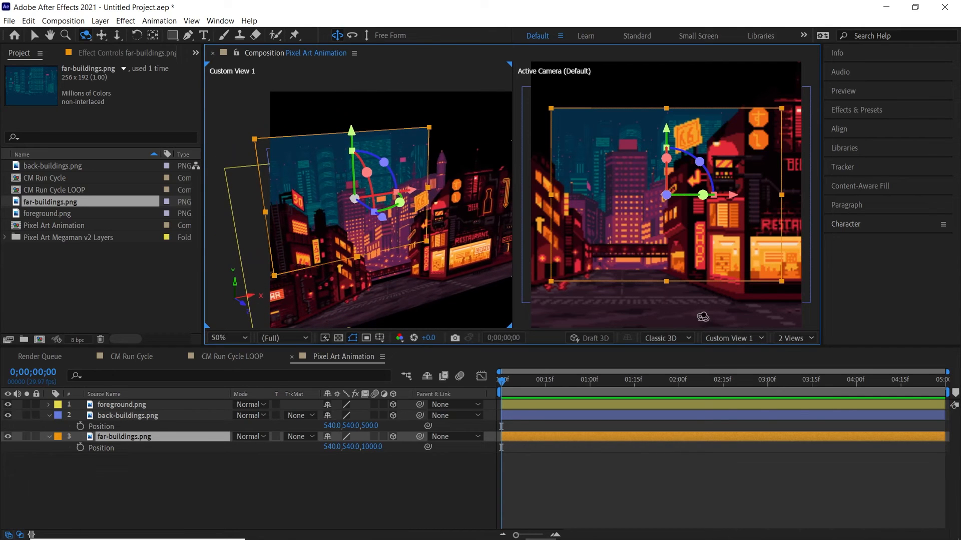
key(v)
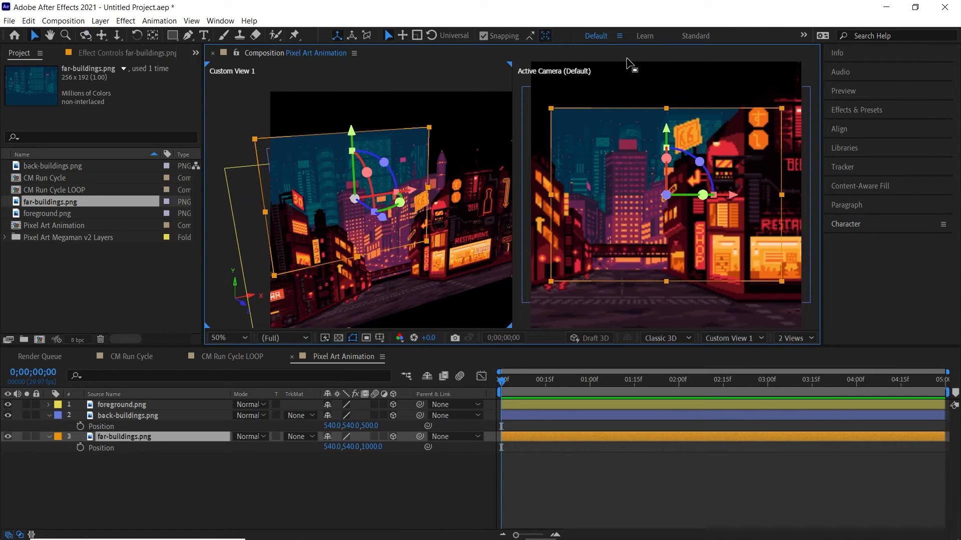
- Return the composition display to 1 View showing the Active Camera
click(638, 77)
click(796, 340)
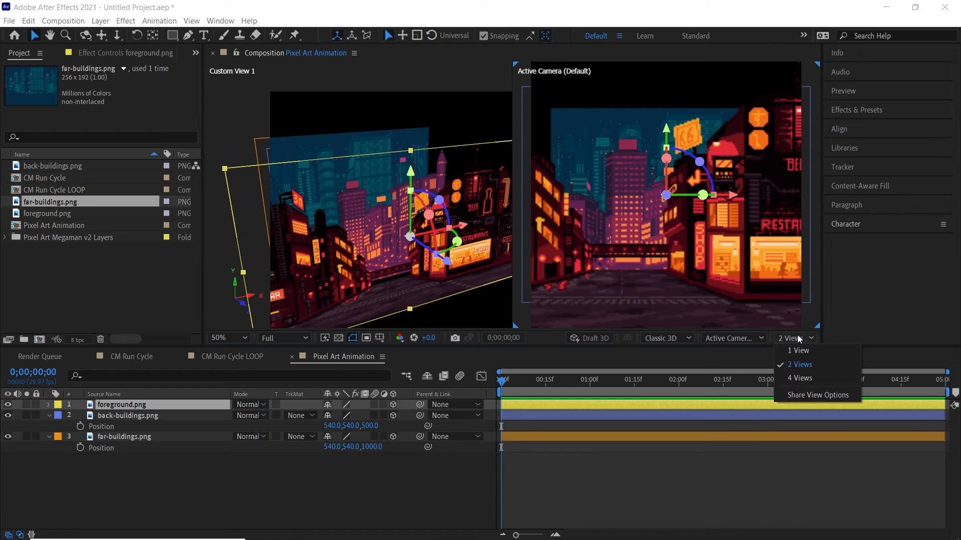
click(811, 352)
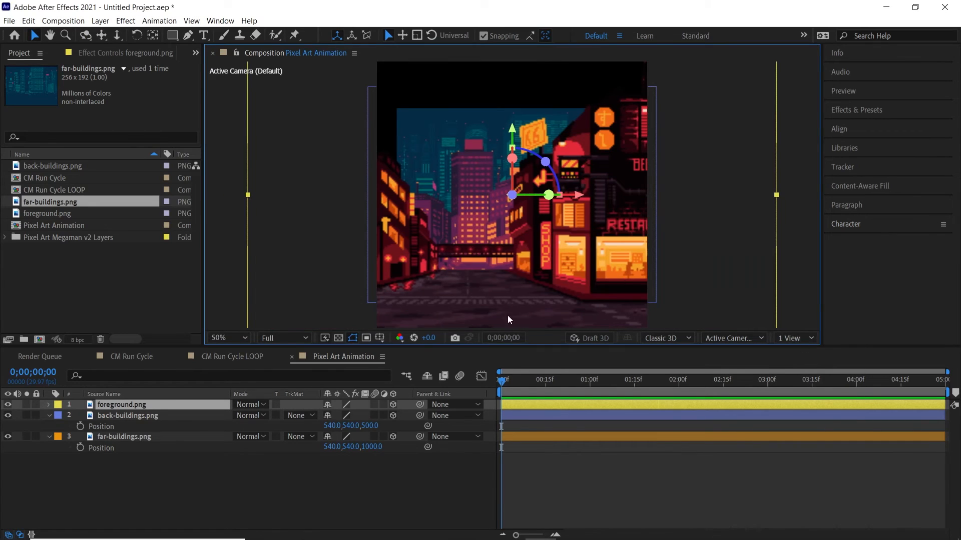
- Scale the back-buildings layer up to 800% so its frame reaches the height of the foreground layer
key(comma)
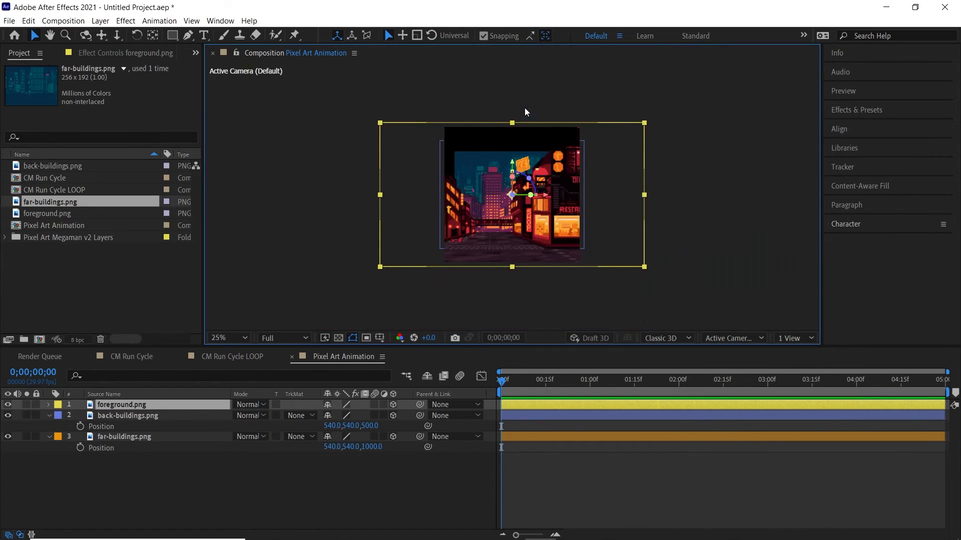
click(202, 415)
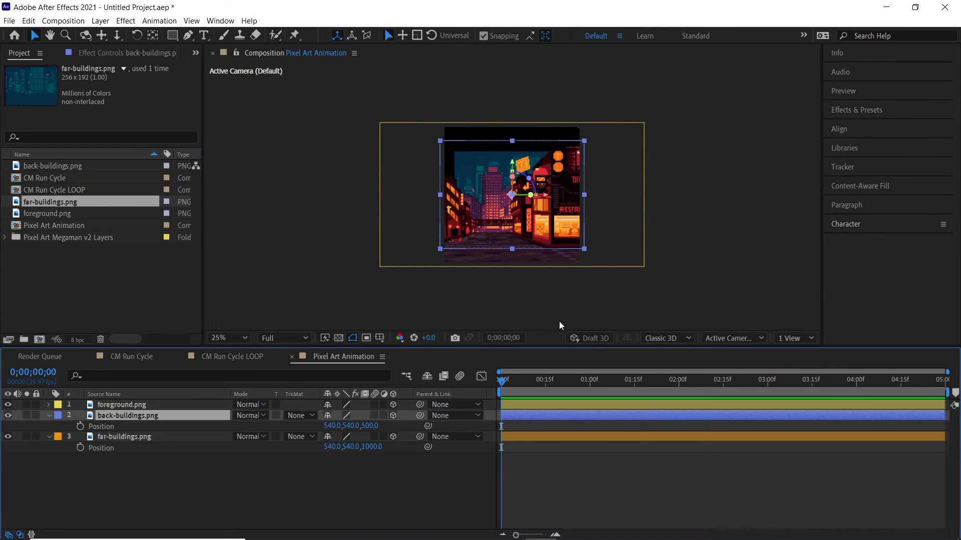
key(s)
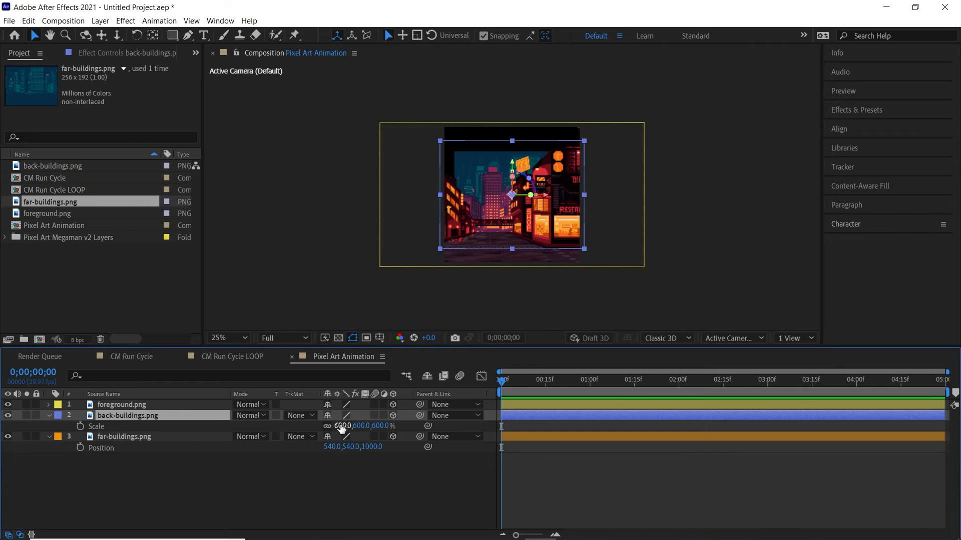
drag(341, 426, 533, 271)
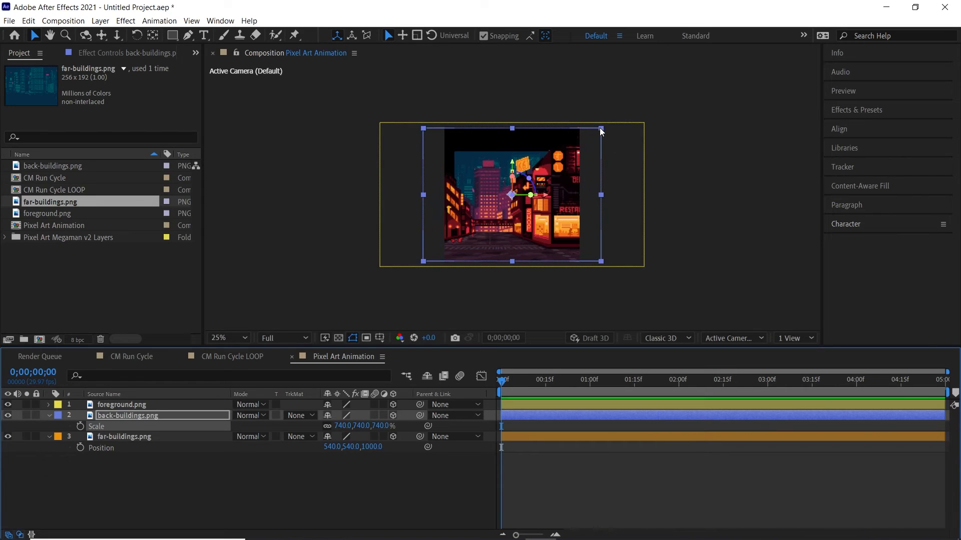
click(135, 403)
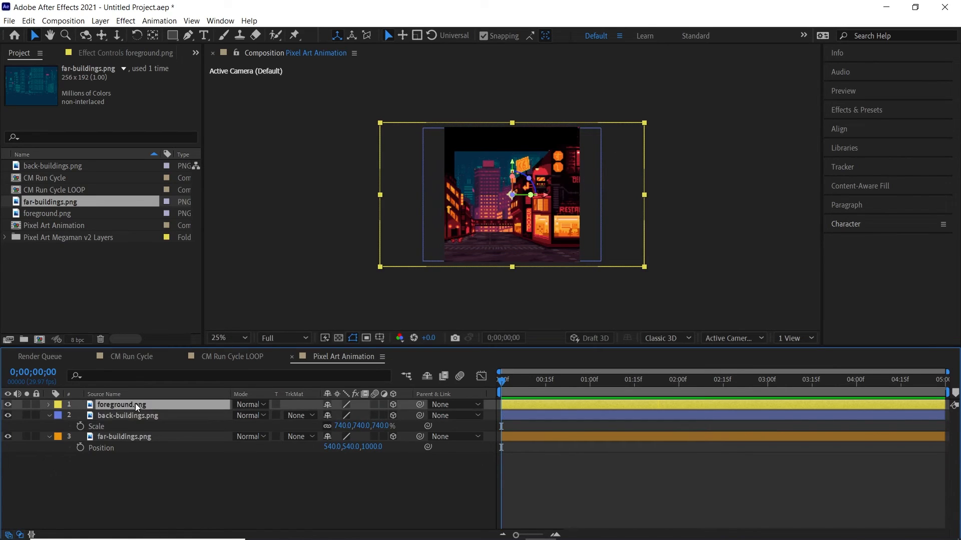
click(157, 414)
drag(344, 425, 367, 402)
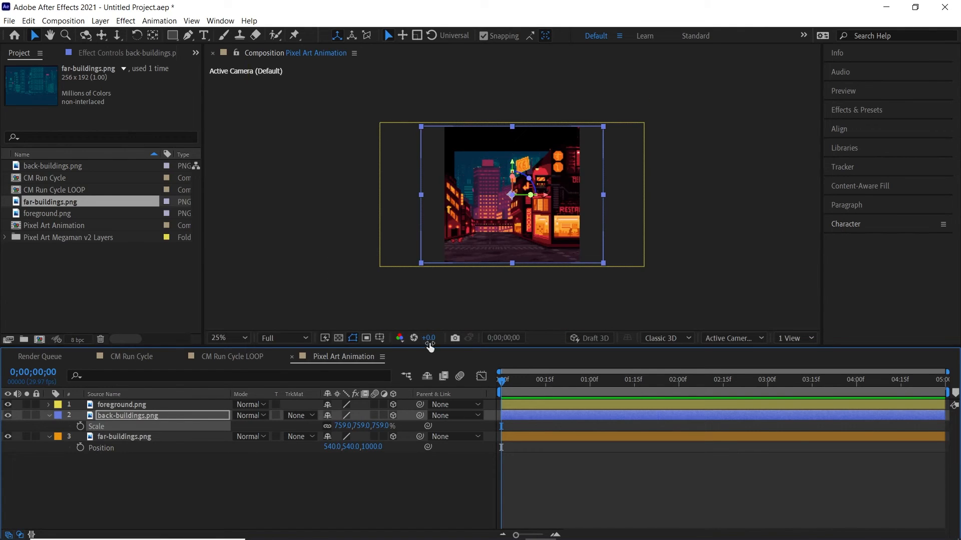
drag(350, 426, 364, 425)
click(344, 426)
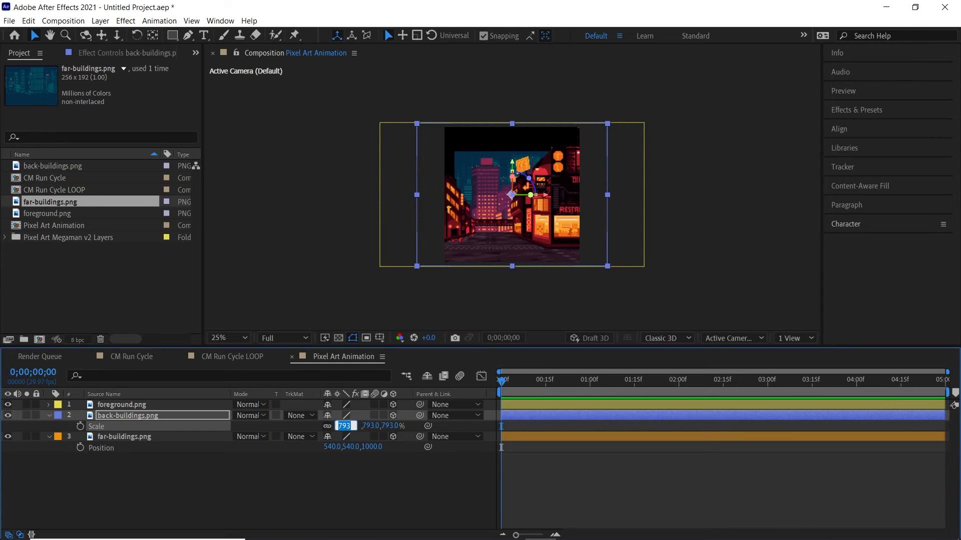
text(800)
key(Return)
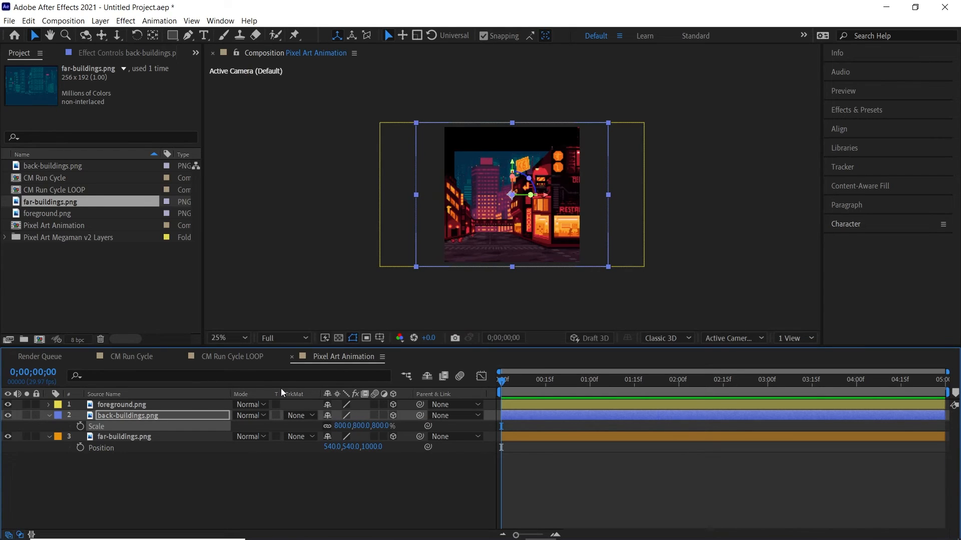
click(142, 418)
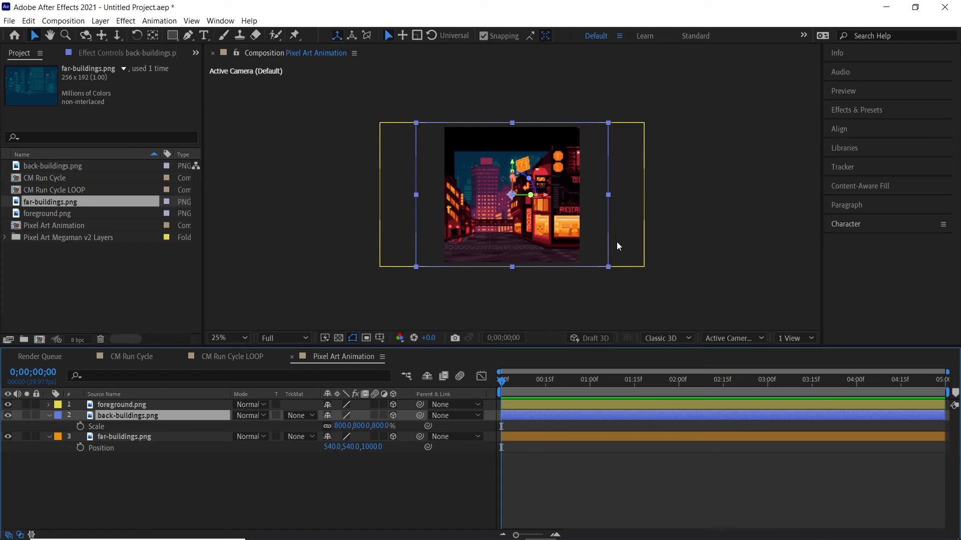
click(123, 406)
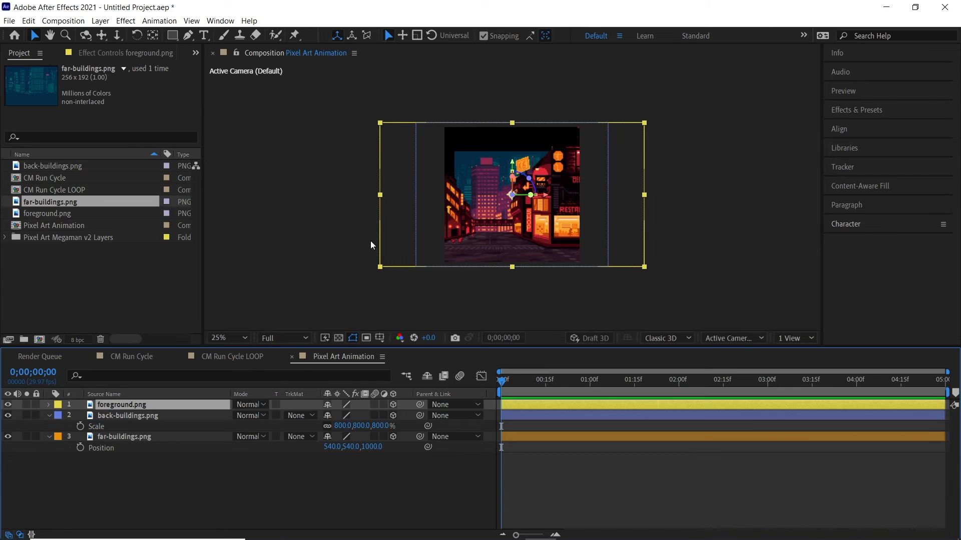
- Scale the far-buildings layer up to 1000% to match the height of the foreground layer
click(143, 437)
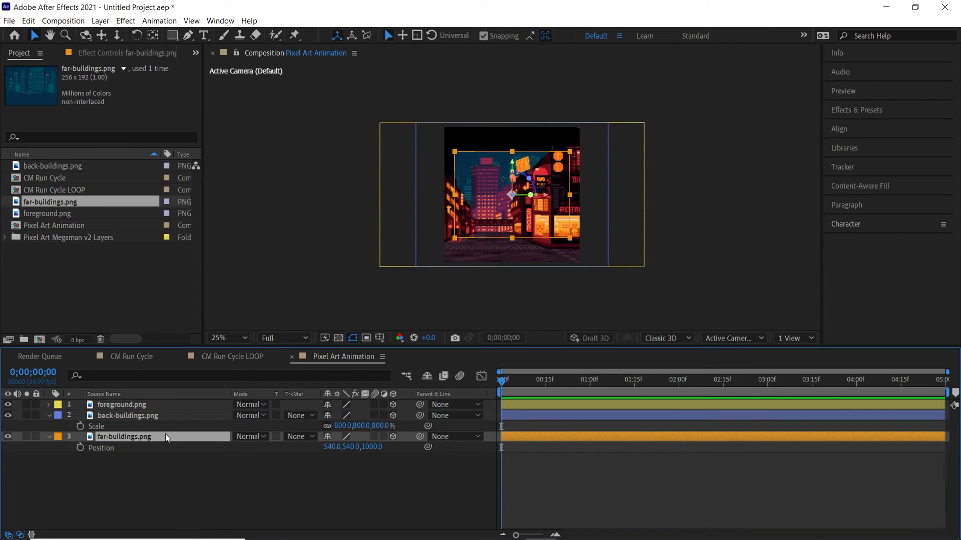
key(s)
drag(345, 447, 551, 420)
click(148, 404)
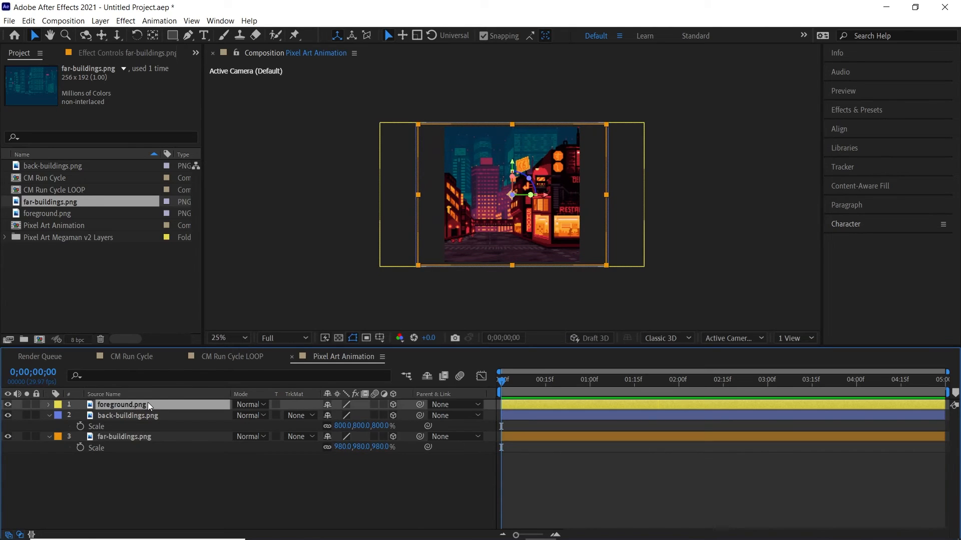
click(167, 437)
click(344, 447)
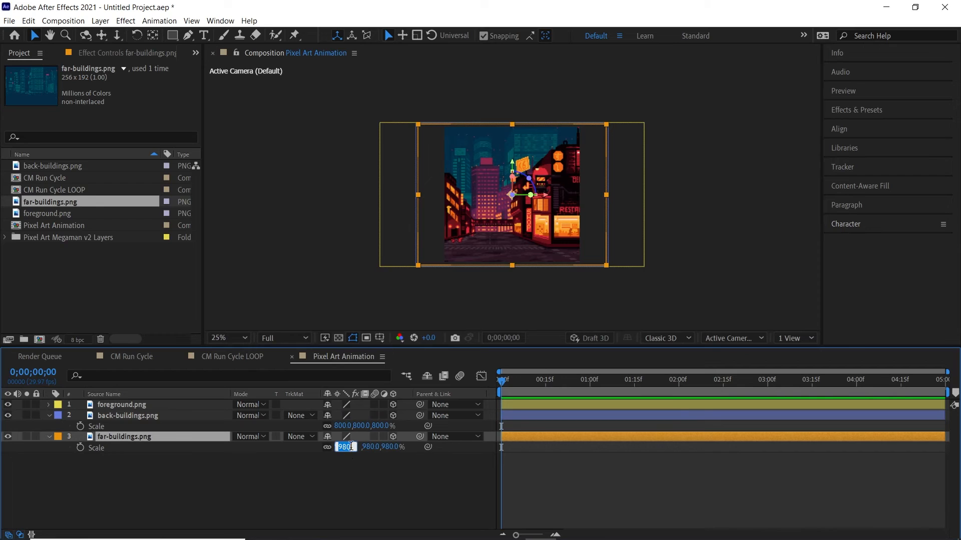
text(1000)
key(Return)
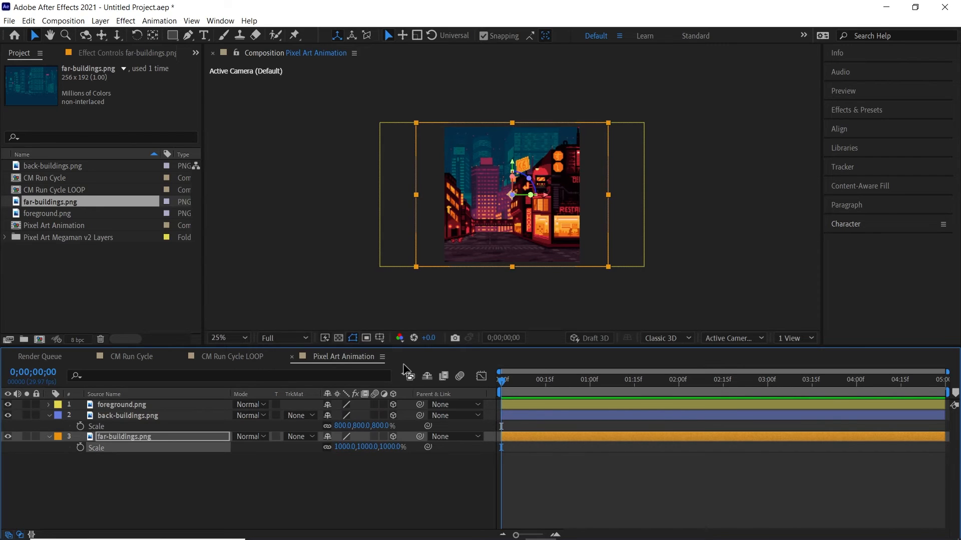
- Add a two-node 50mm camera to the composition and place it above the foreground layer in the layer stack
key(period)
click(100, 20)
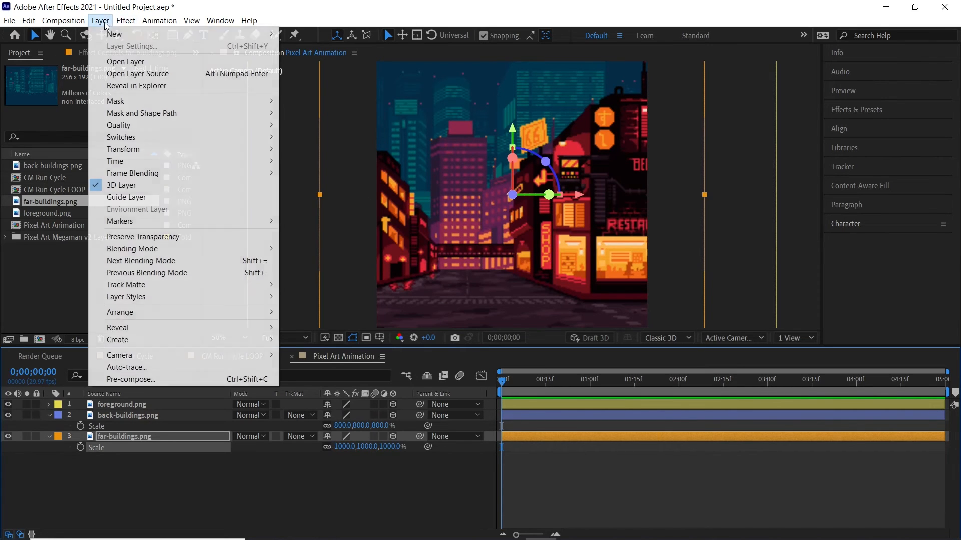
mouse_move(111, 34)
click(310, 70)
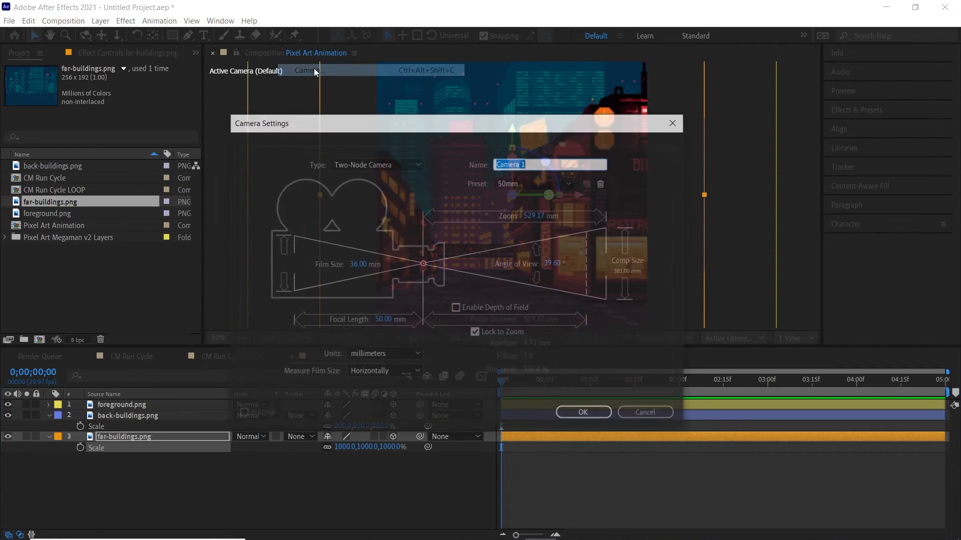
click(556, 182)
click(539, 282)
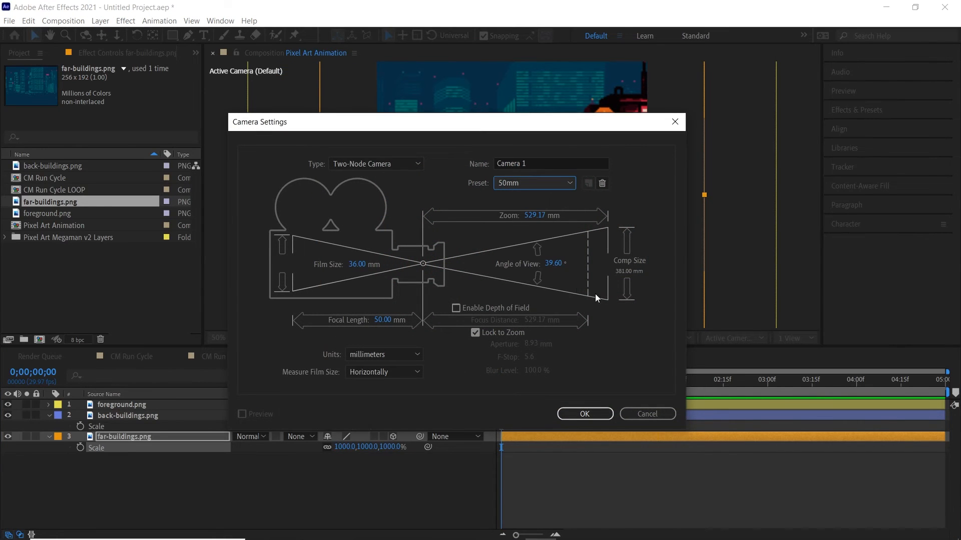
click(584, 414)
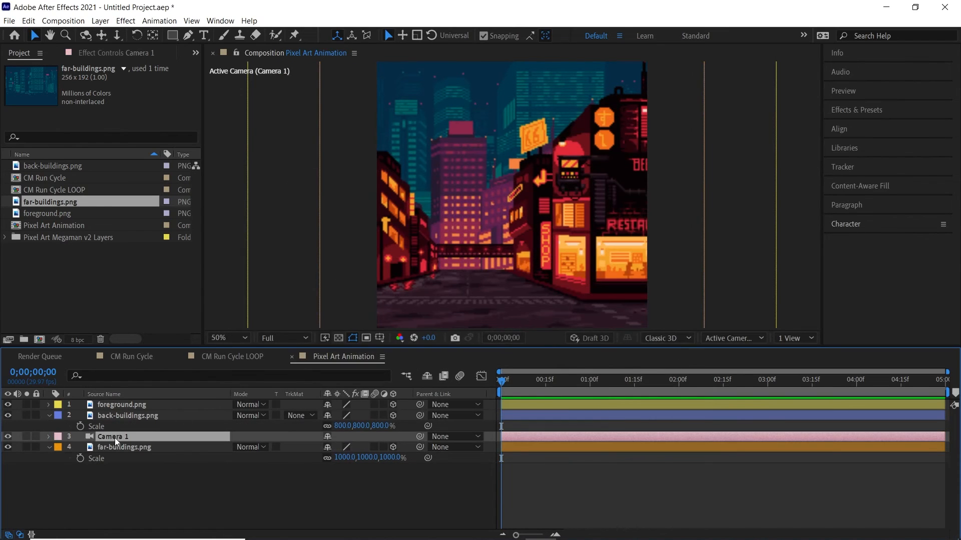
drag(115, 437, 113, 403)
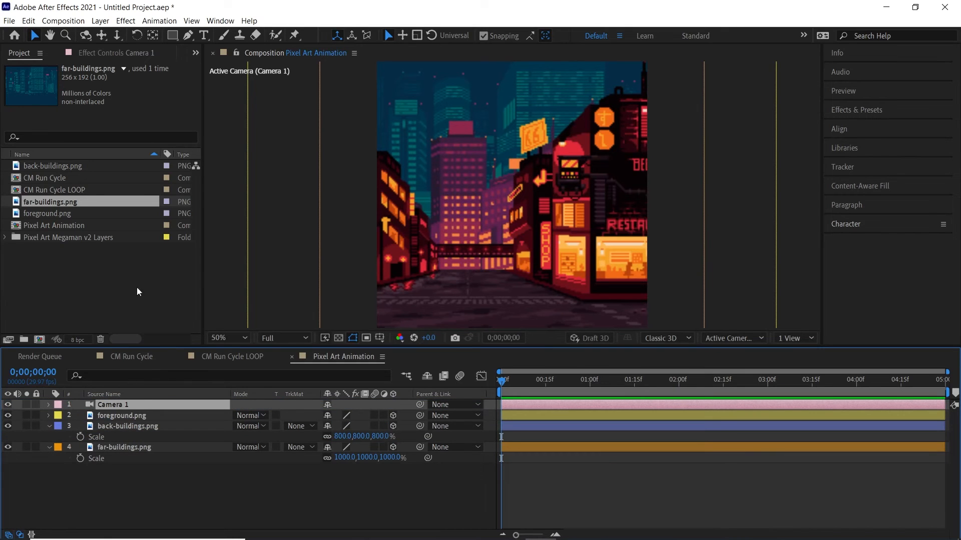
- Create an orbit null for Camera 1
click(100, 21)
mouse_move(165, 355)
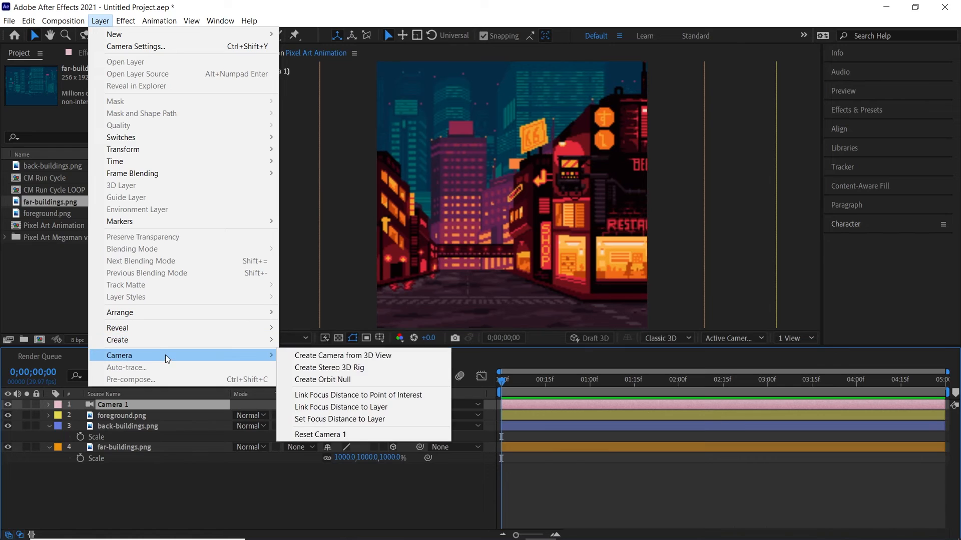
click(368, 380)
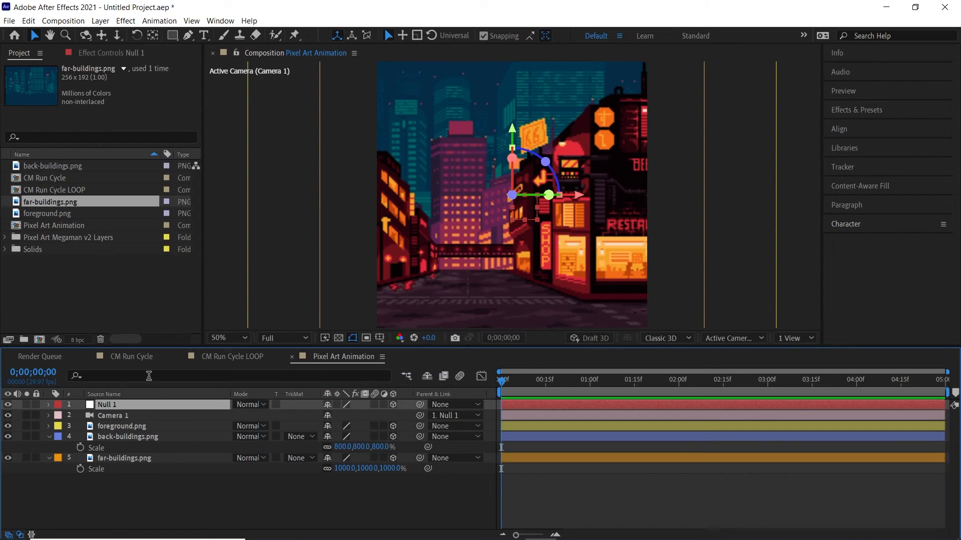
- Keyframe the null's position at the start of the timeline with an X value of 60
key(p)
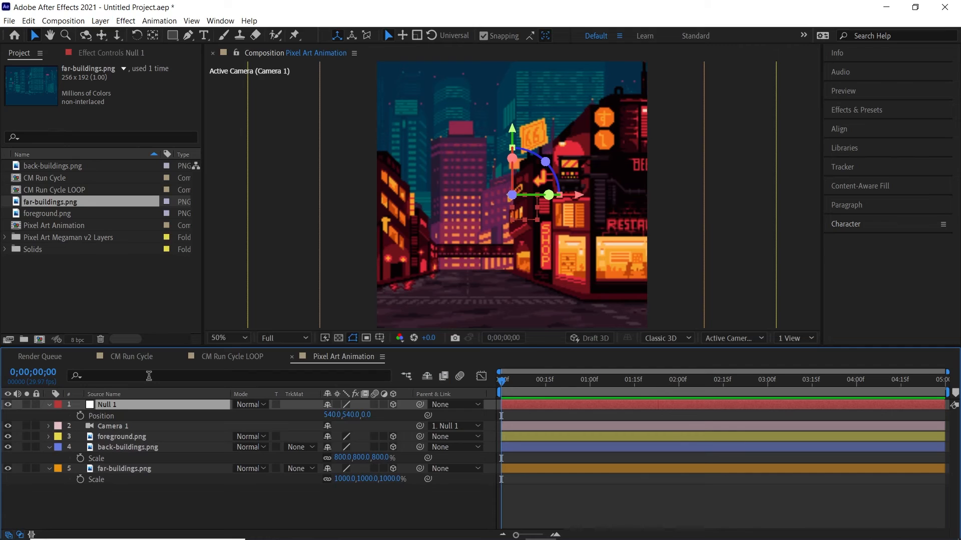
click(90, 418)
drag(505, 385, 439, 391)
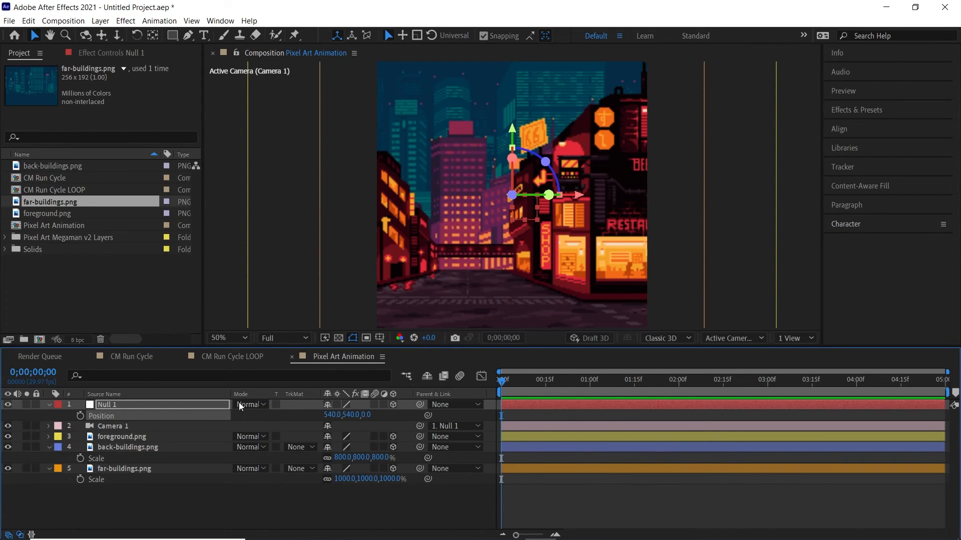
click(80, 416)
drag(328, 415, 306, 417)
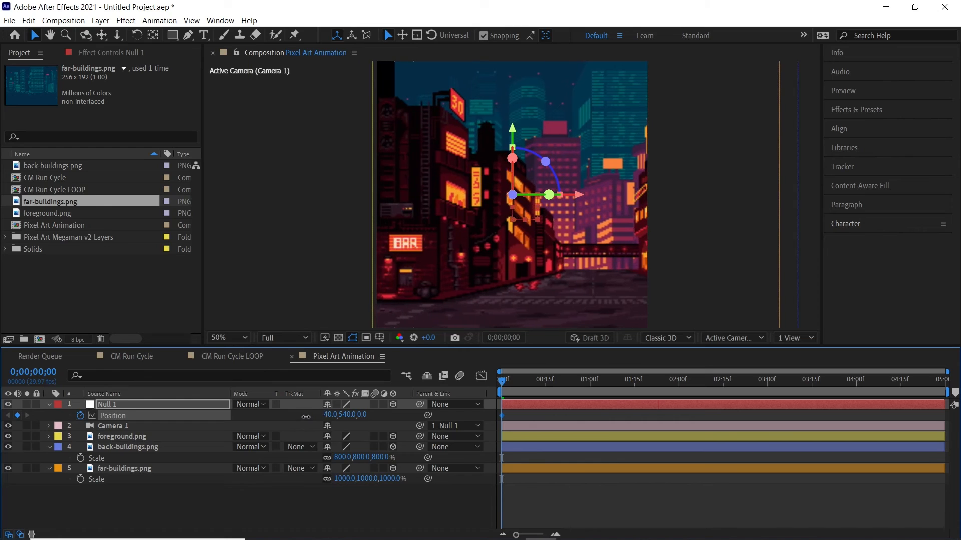
- Keyframe the null's X position at 972 on frame 0;00;04;29 and scrub through the resulting camera move
drag(507, 380, 944, 379)
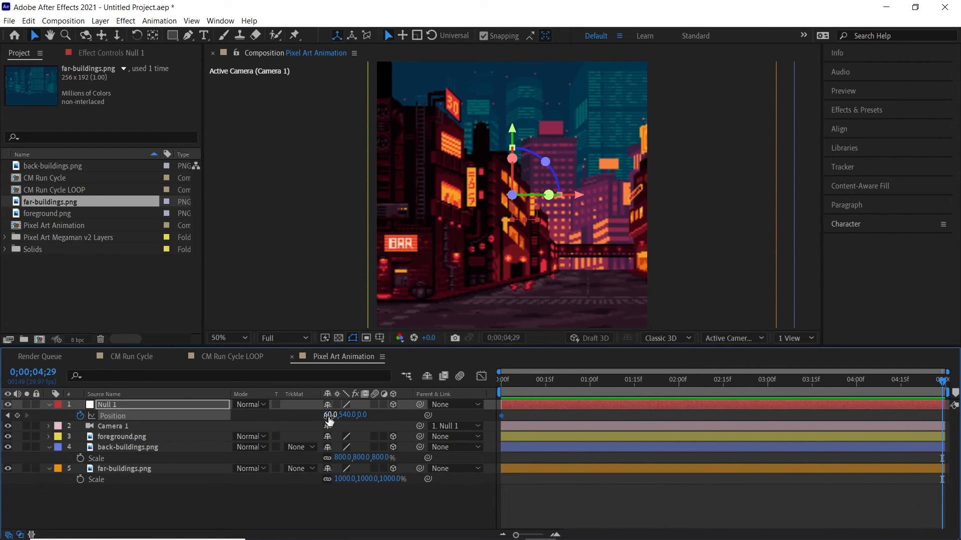
drag(330, 416, 423, 404)
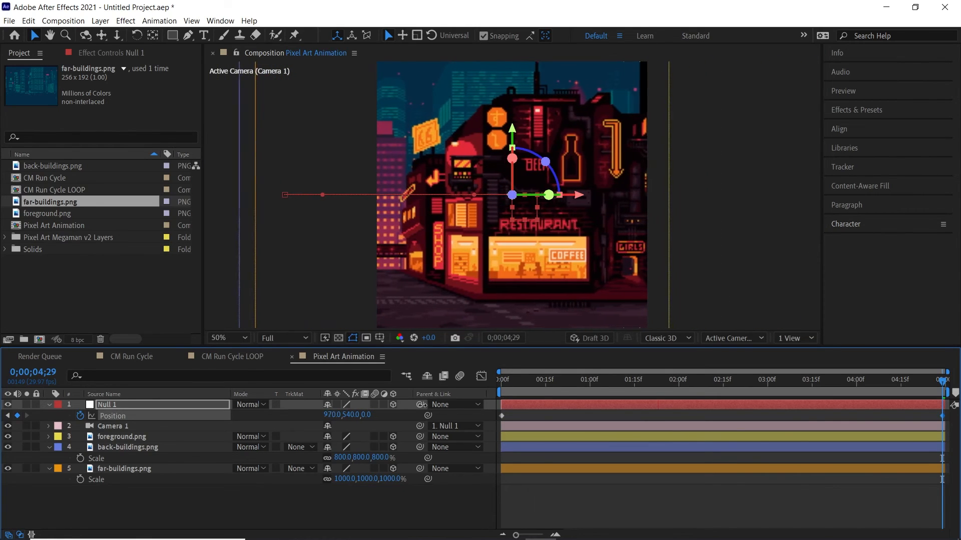
drag(518, 380, 948, 365)
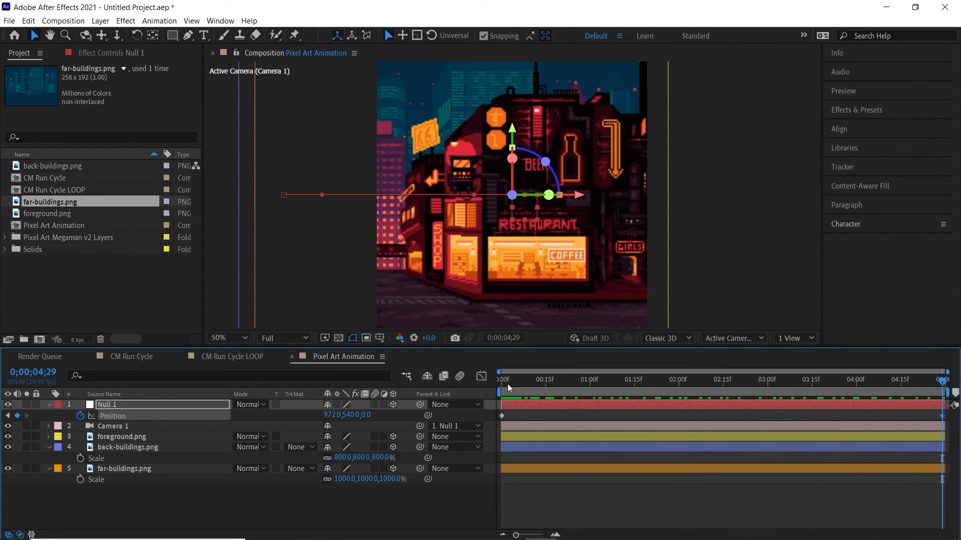
drag(506, 383, 947, 363)
drag(511, 383, 944, 358)
drag(509, 383, 443, 385)
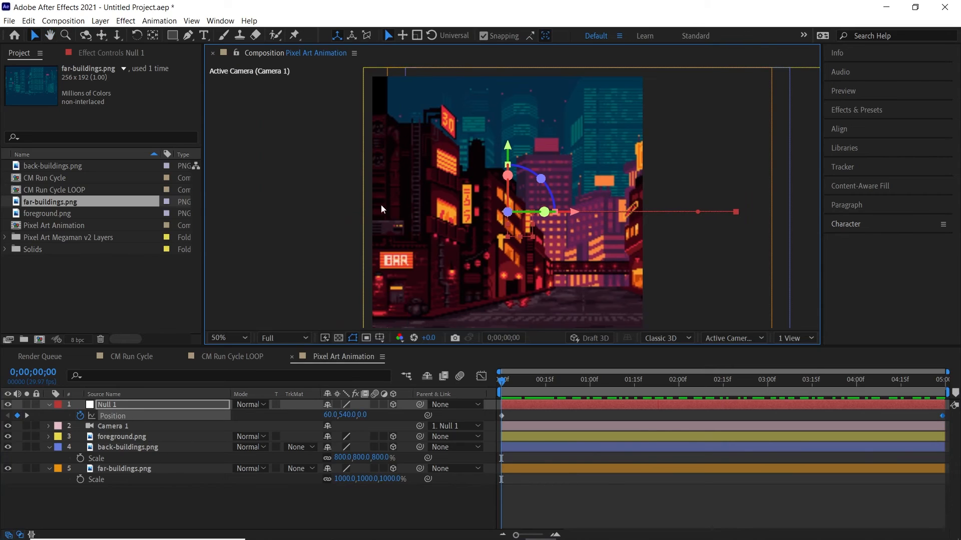
- Apply Motion Tile to the far-buildings layer with Output Width 150 and Mirror Edges enabled, and preview the animation
click(114, 470)
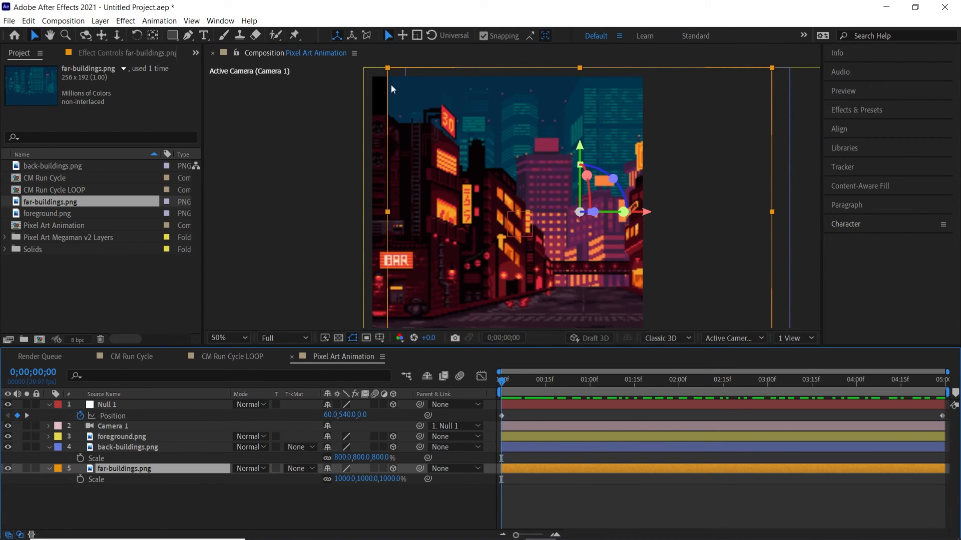
click(127, 22)
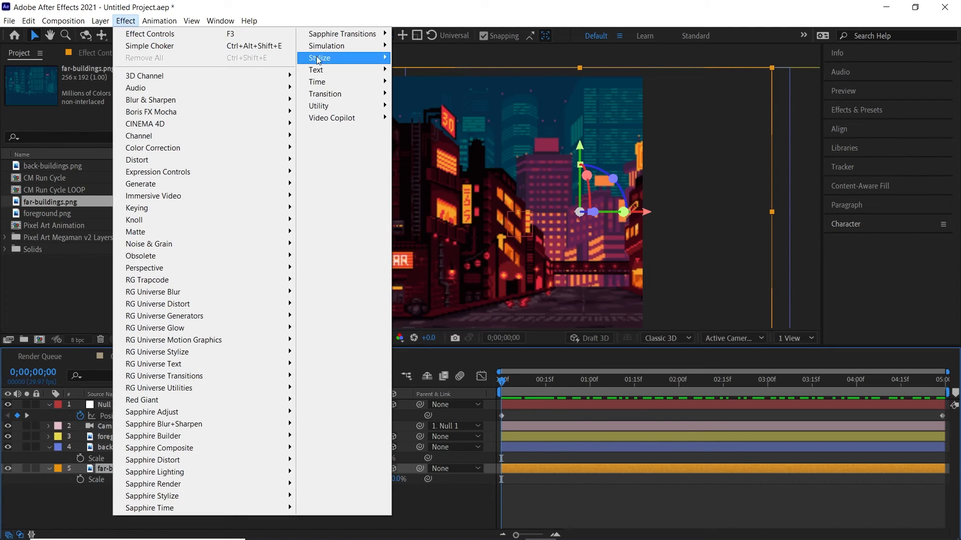
mouse_move(323, 60)
click(451, 275)
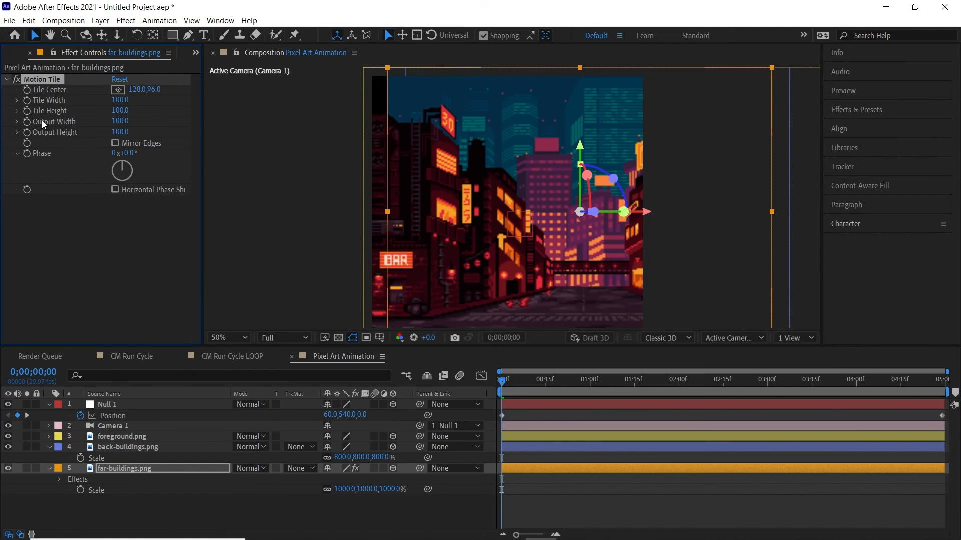
click(120, 122)
text(150)
key(Return)
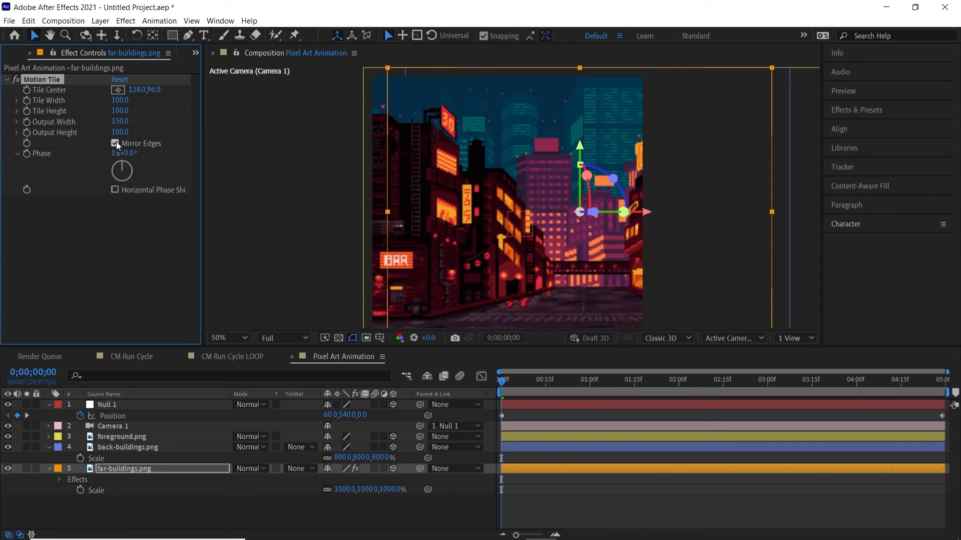
click(383, 509)
key(space)
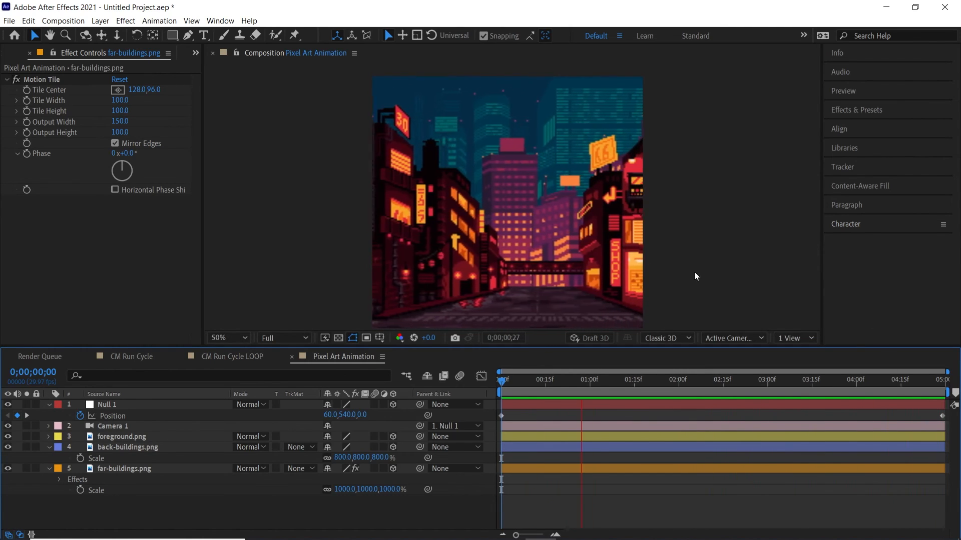
key(space)
- Add the CM Run Cycle LOOP composition as the uppermost layer of Pixel Art Animation
click(195, 52)
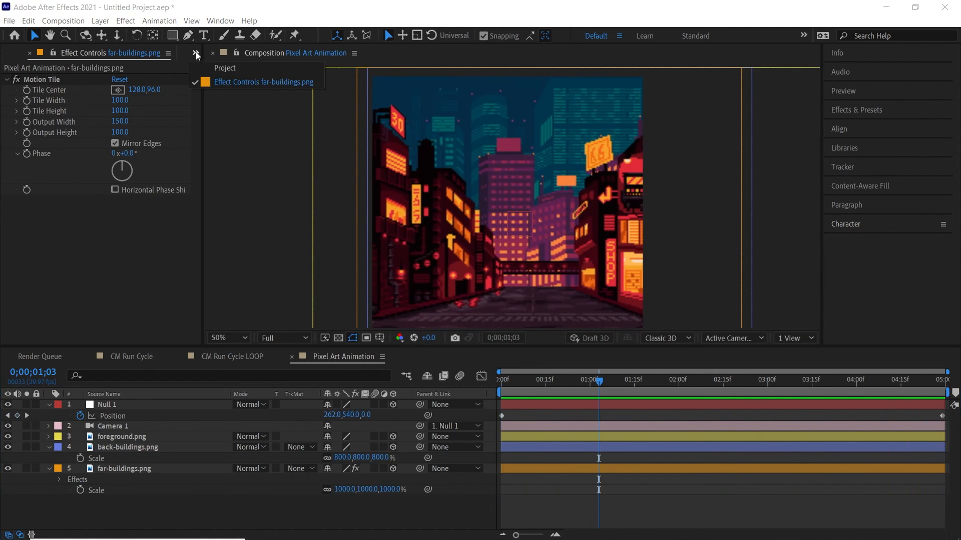
click(241, 68)
click(53, 191)
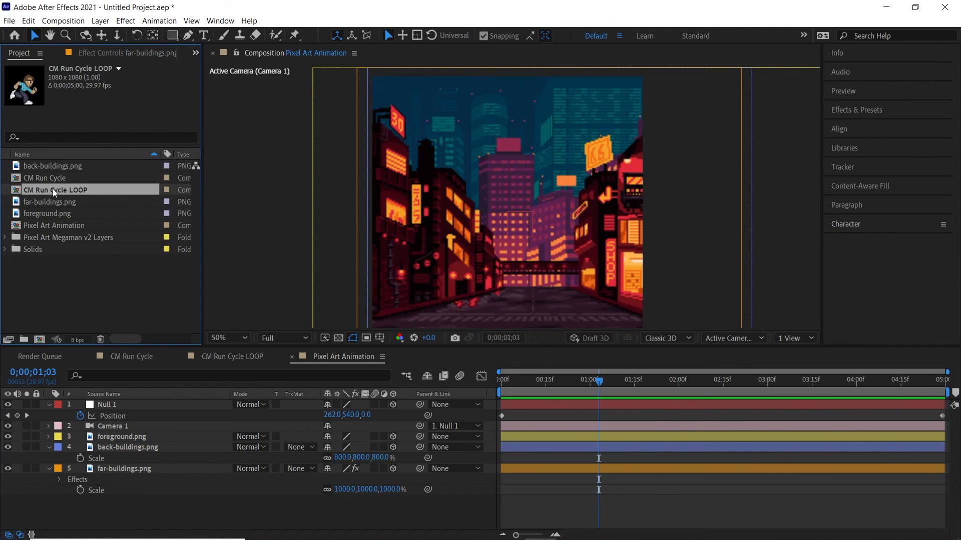
drag(79, 190, 151, 400)
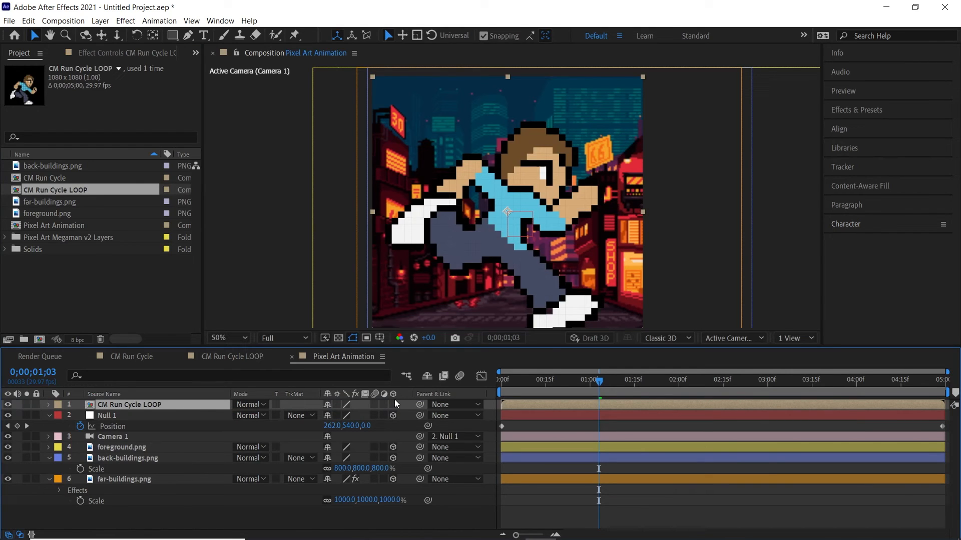
key(h)
drag(648, 280, 638, 265)
key(v)
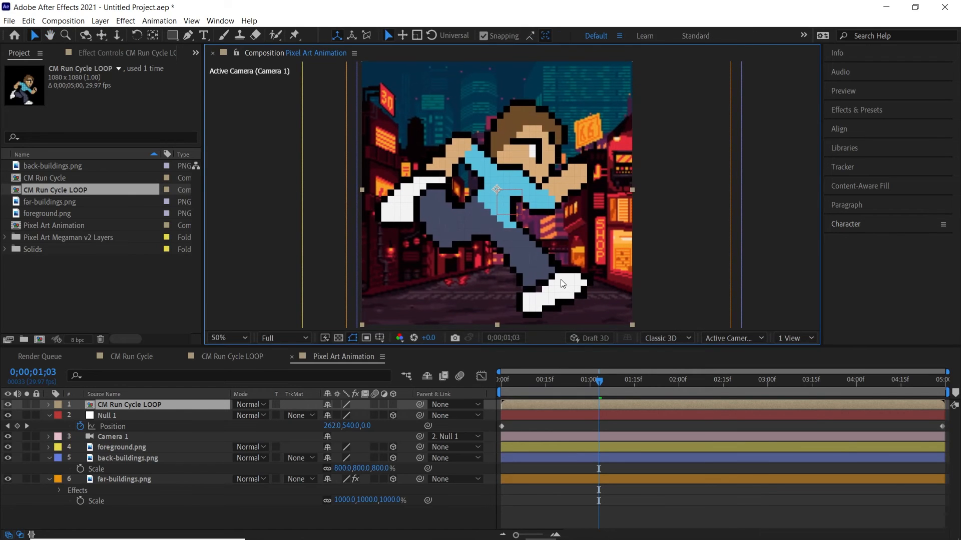
- Play the composite from the start and examine the running character at 100% in a maximized composition view
key(Home)
key(space)
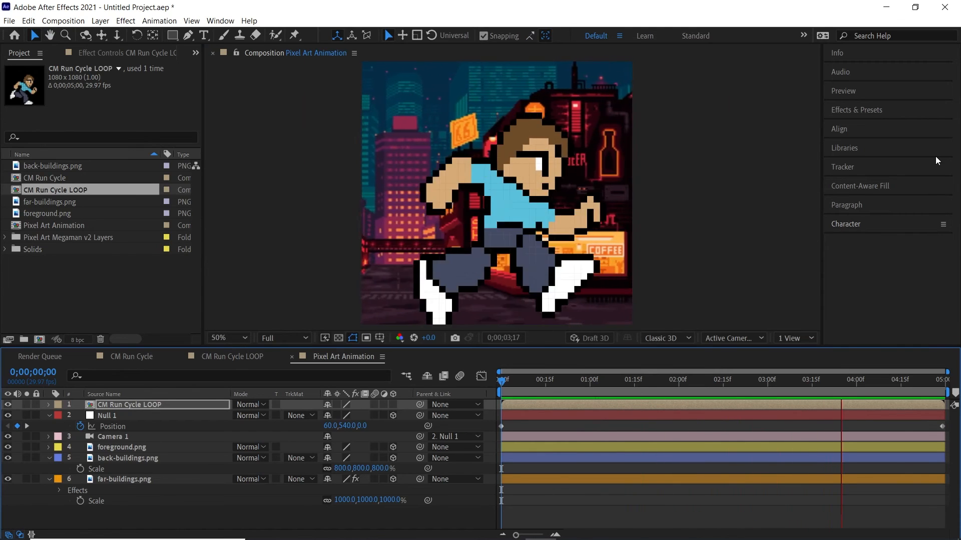
key(space)
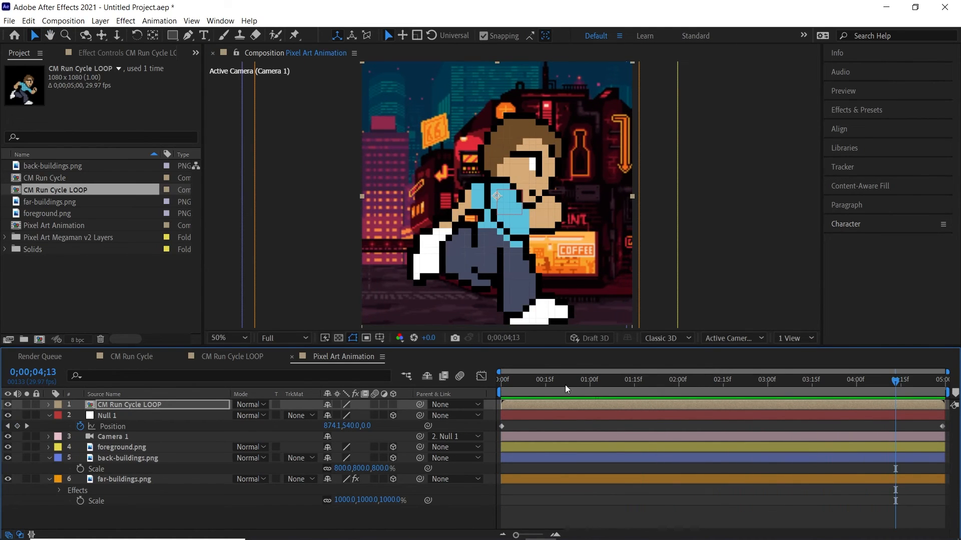
drag(565, 385, 496, 380)
key(period)
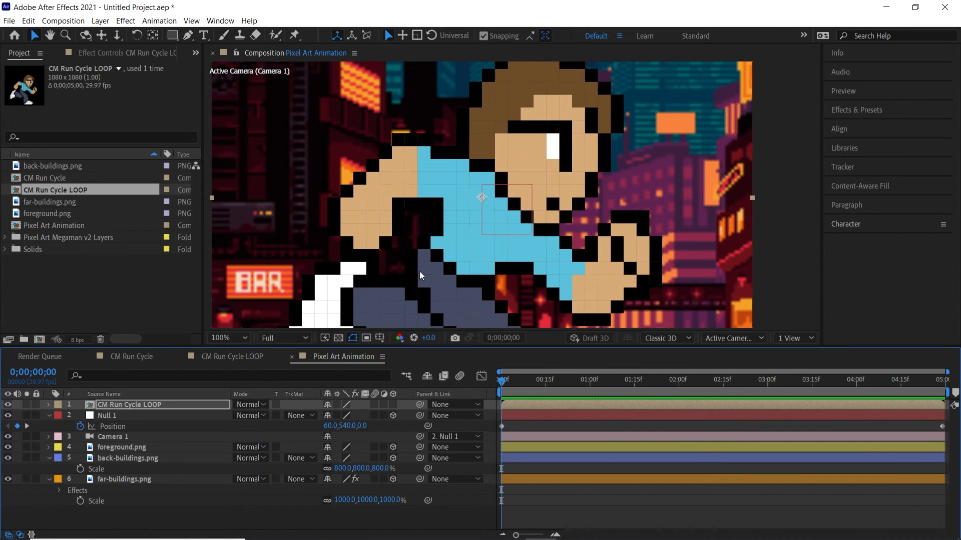
key(grave)
key(period)
key(comma)
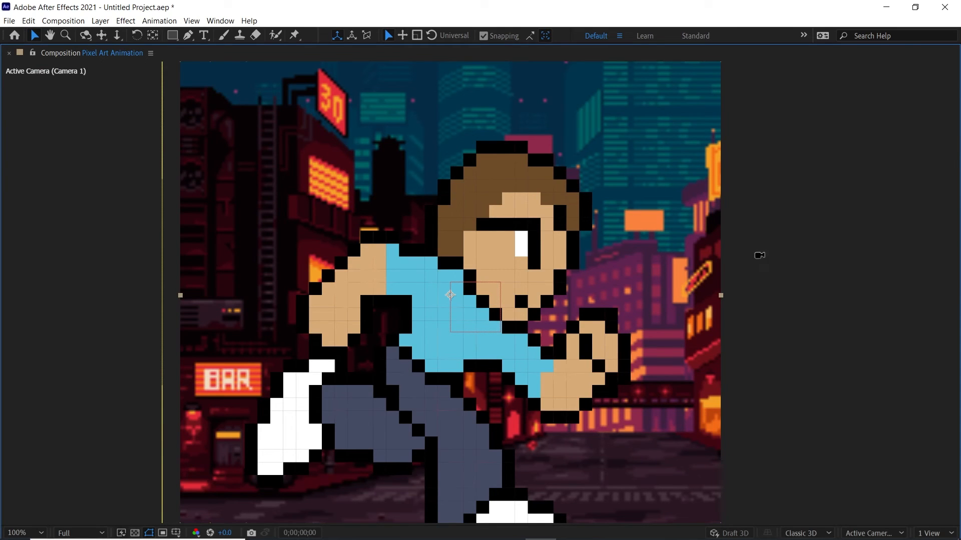
- Switch to Illustrator, examine the character artwork's GIF preview up close in Save for Web, and return to After Effects without exporting
key(alt+Tab)
key(alt+Tab)
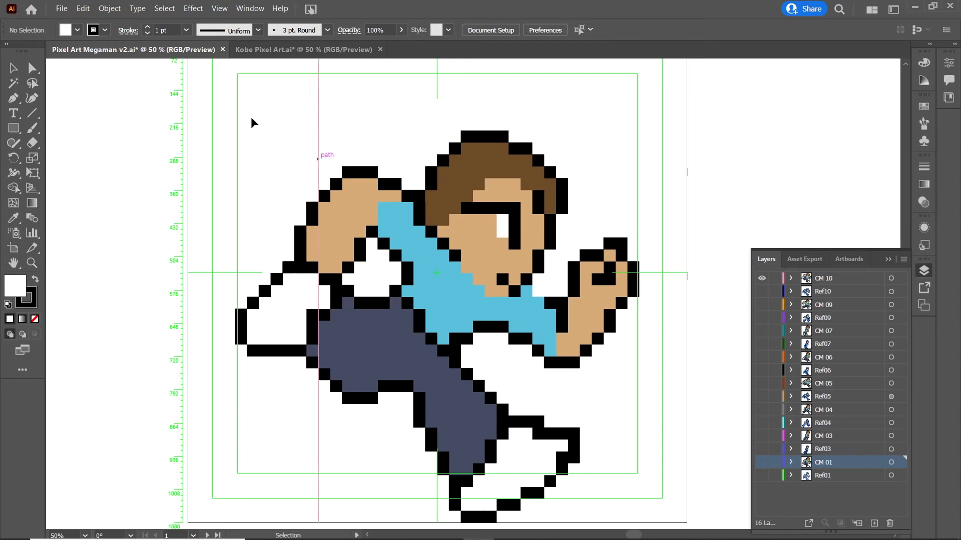
click(61, 9)
mouse_move(167, 222)
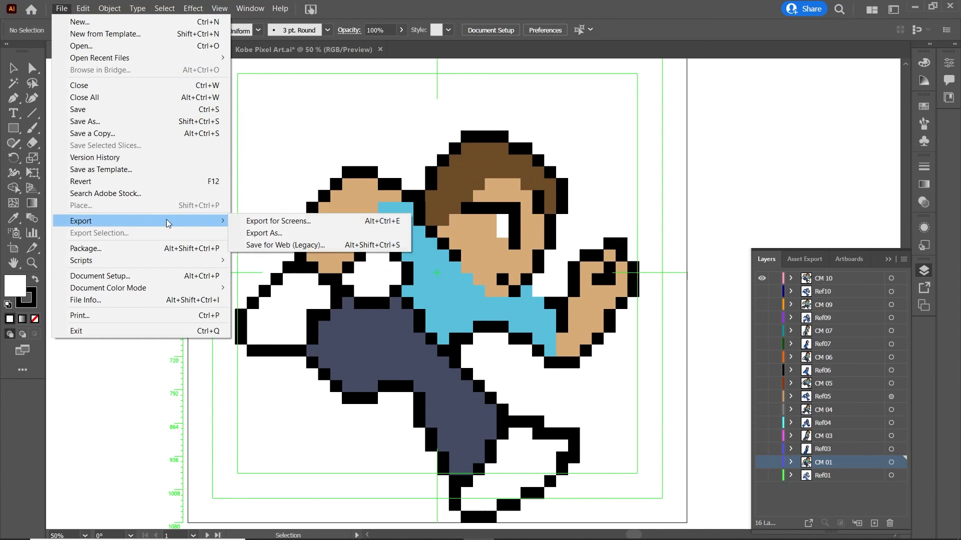
click(316, 245)
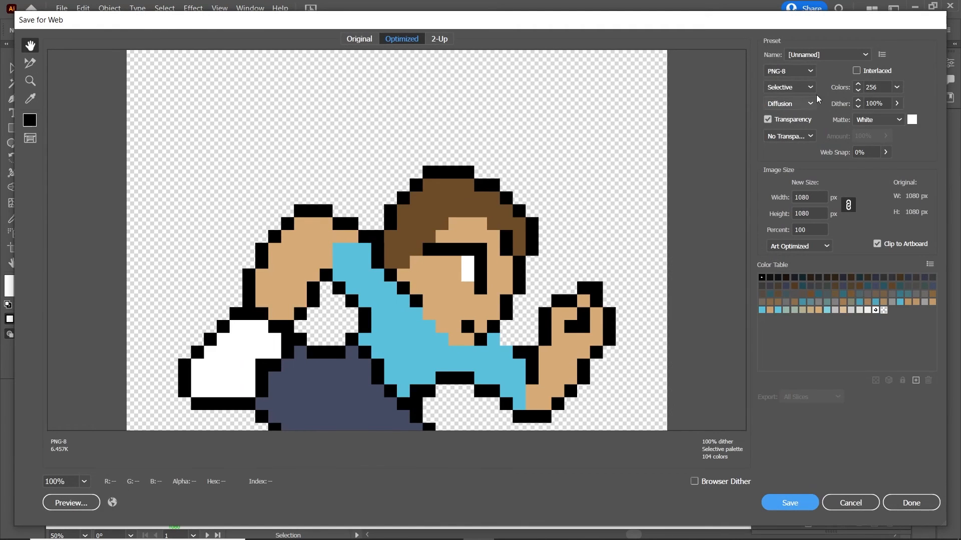
click(789, 73)
click(791, 83)
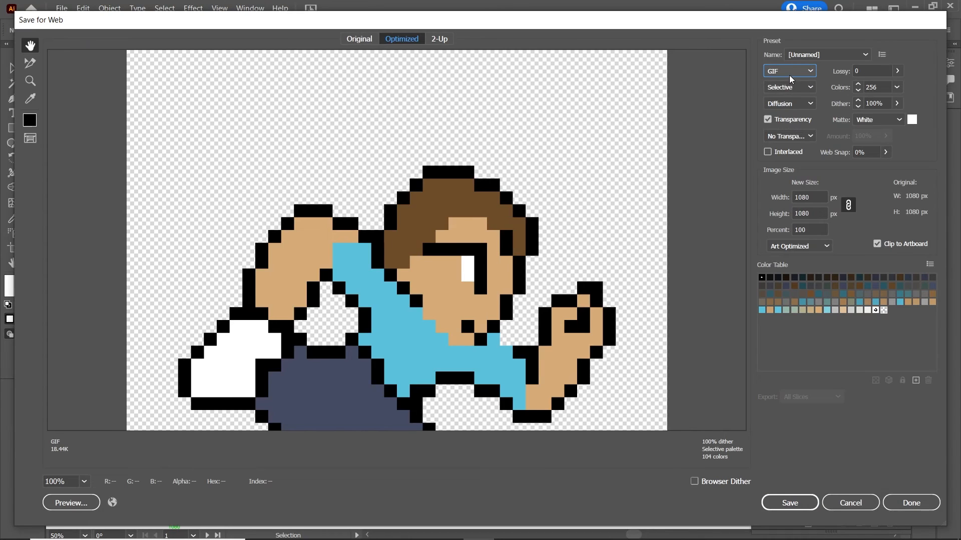
key(ctrl+plus)
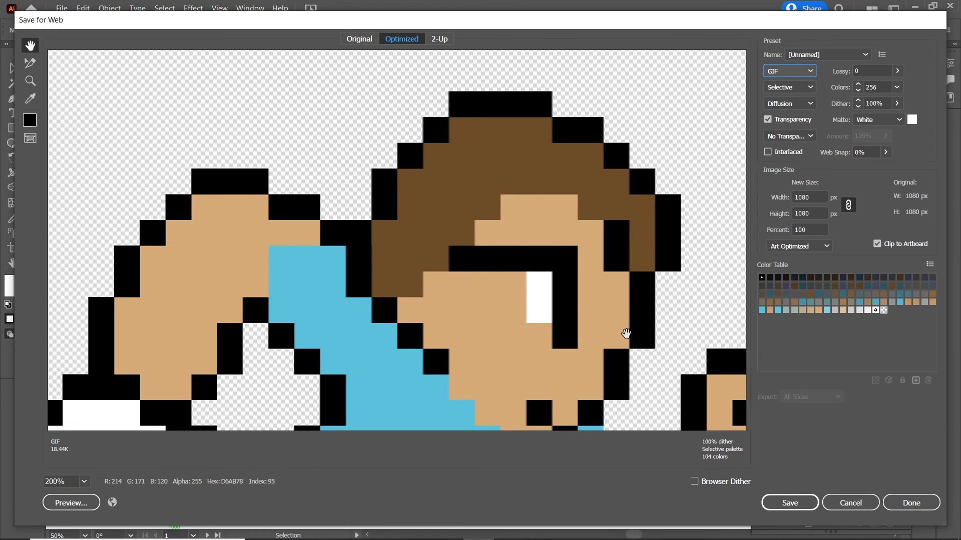
drag(626, 332, 556, 219)
scroll(555, 217, down, 10)
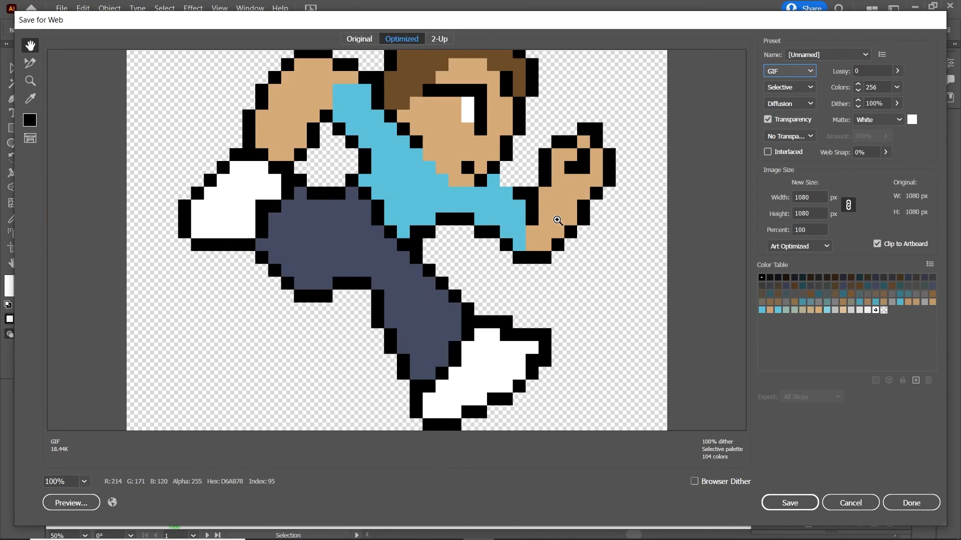
click(859, 507)
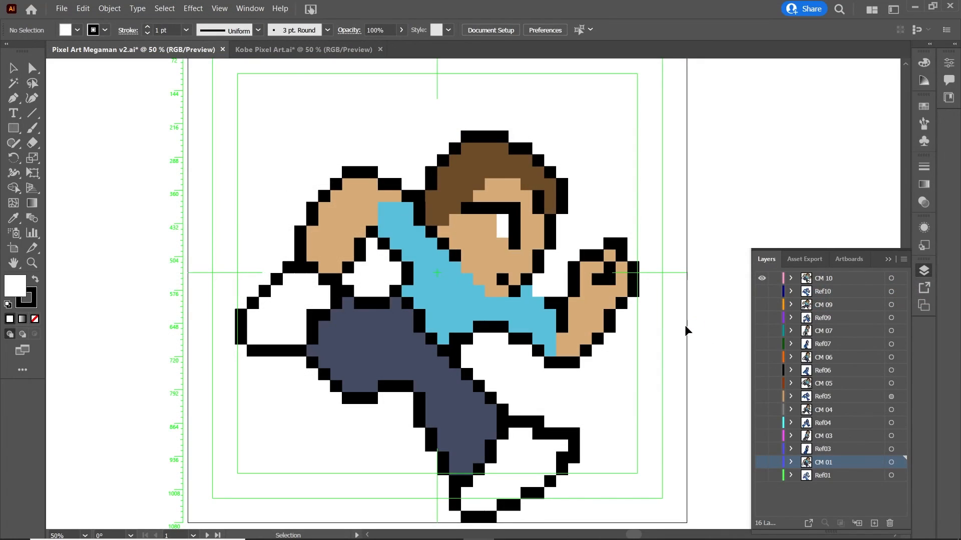
key(alt+Tab)
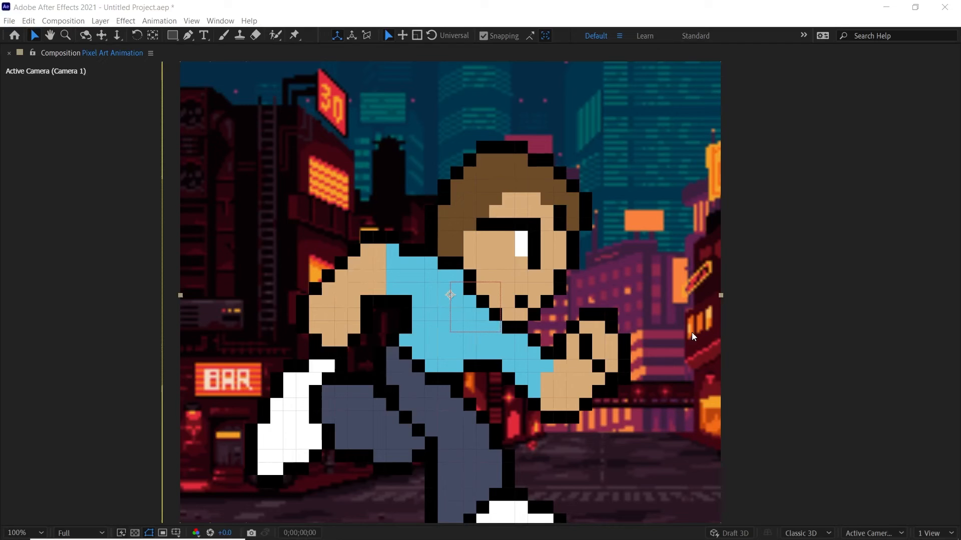
- Apply Simple Choker to the CM Run Cycle LOOP layer and set Choke Matte to -1
key(grave)
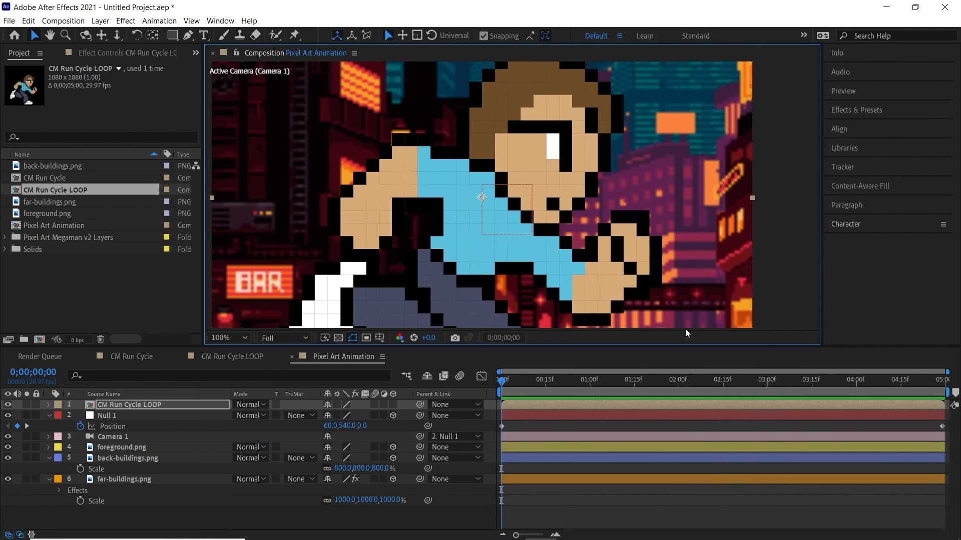
click(158, 406)
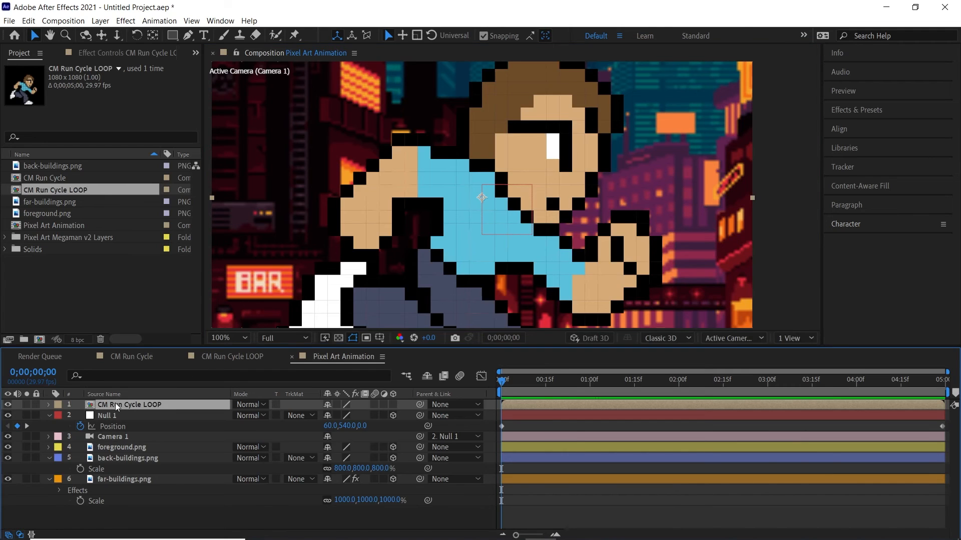
click(126, 22)
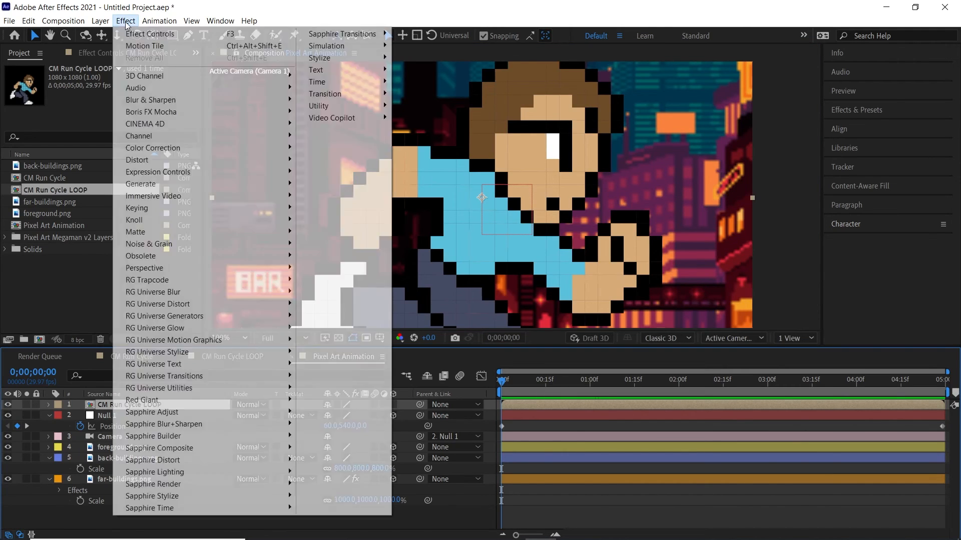
mouse_move(186, 232)
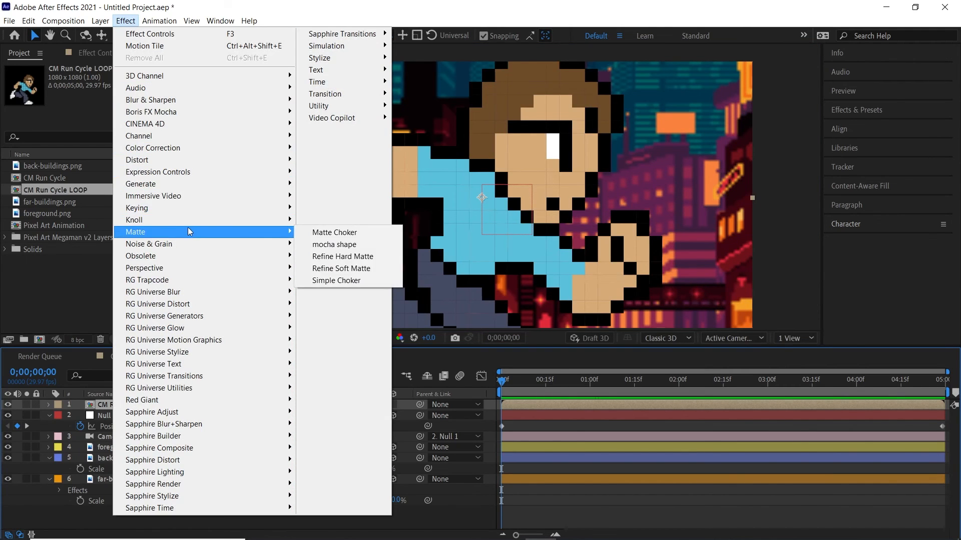
click(352, 283)
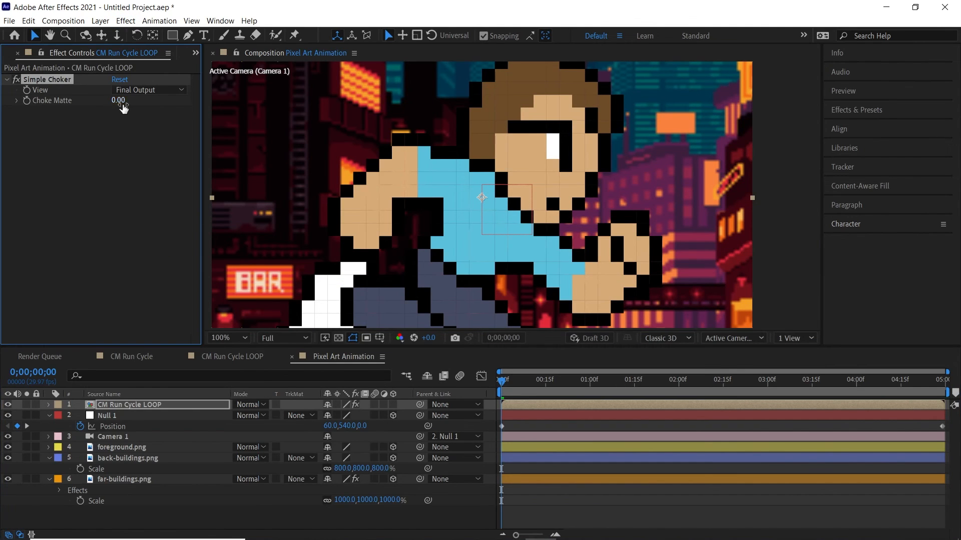
drag(118, 100, 110, 101)
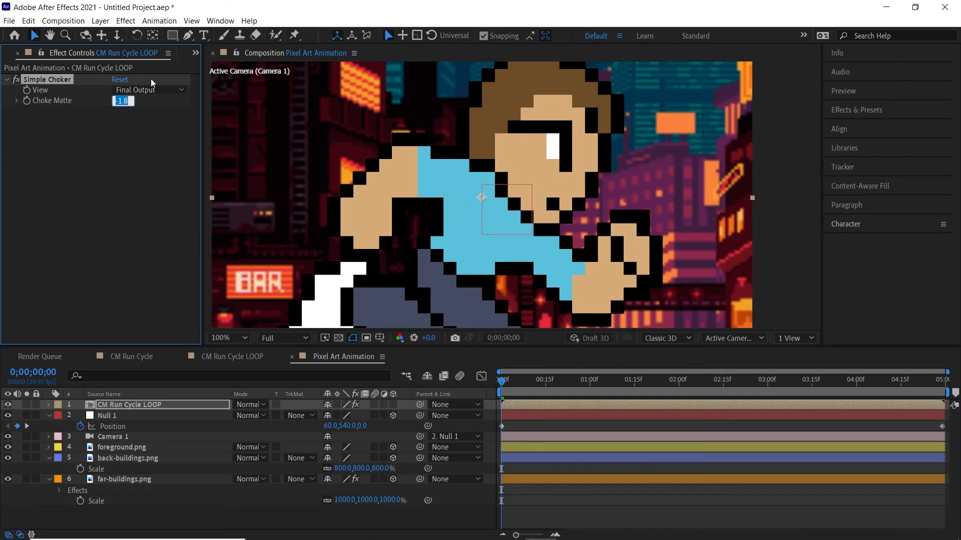
text(-1)
key(Return)
text(1)
key(Return)
- Play the composite in a maximized composition view to check the character for grid lines between its pixels
key(grave)
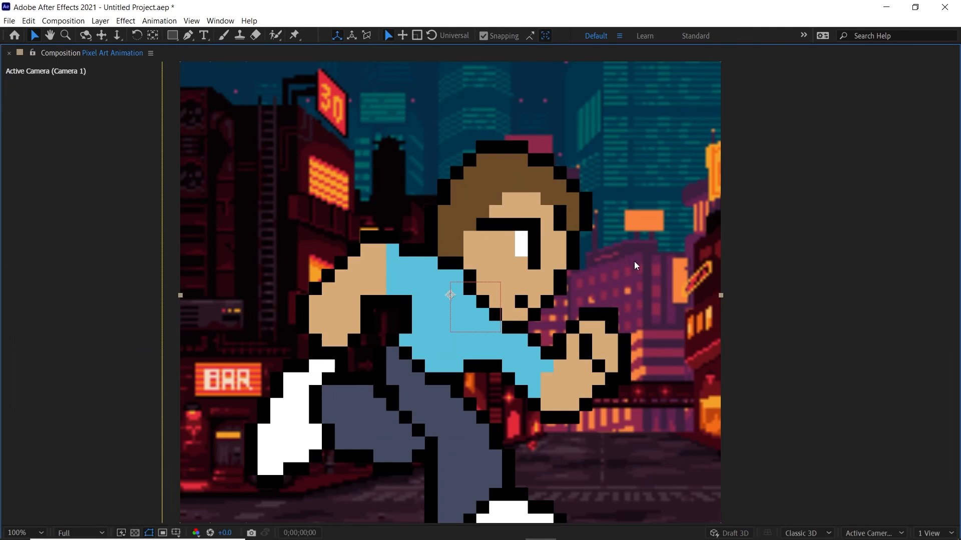
key(space)
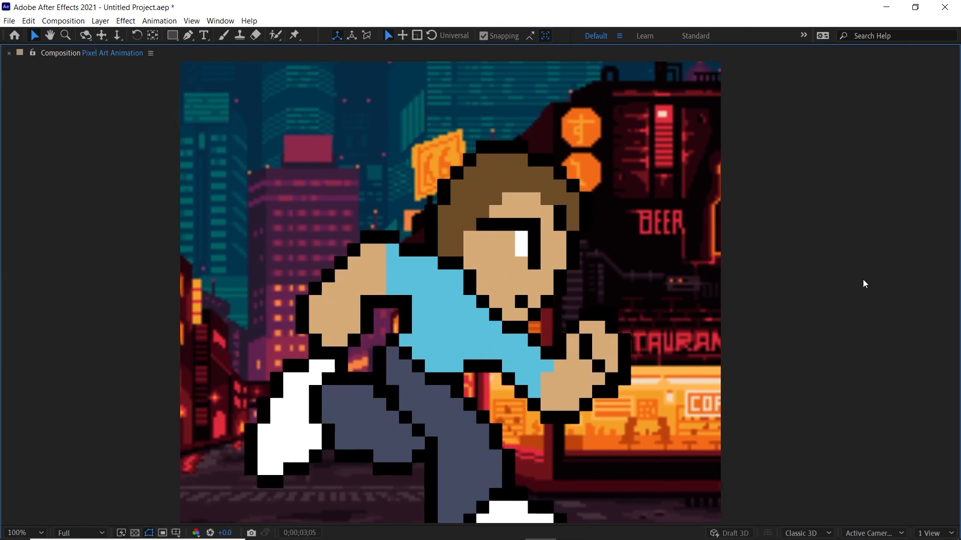
key(space)
key(grave)
- Import the Kobe Pixel Art Illustrator file from the Downloads folder as a layered composition
click(195, 52)
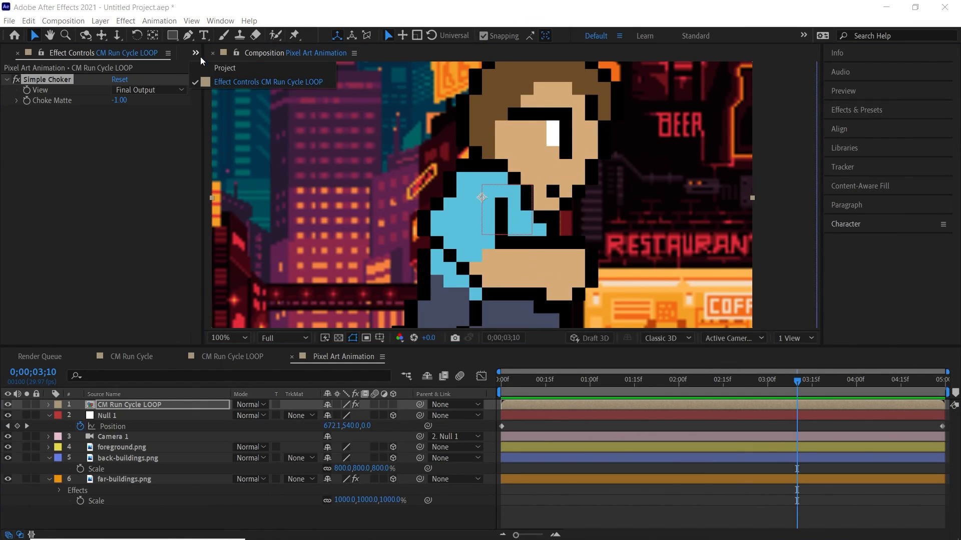
click(225, 69)
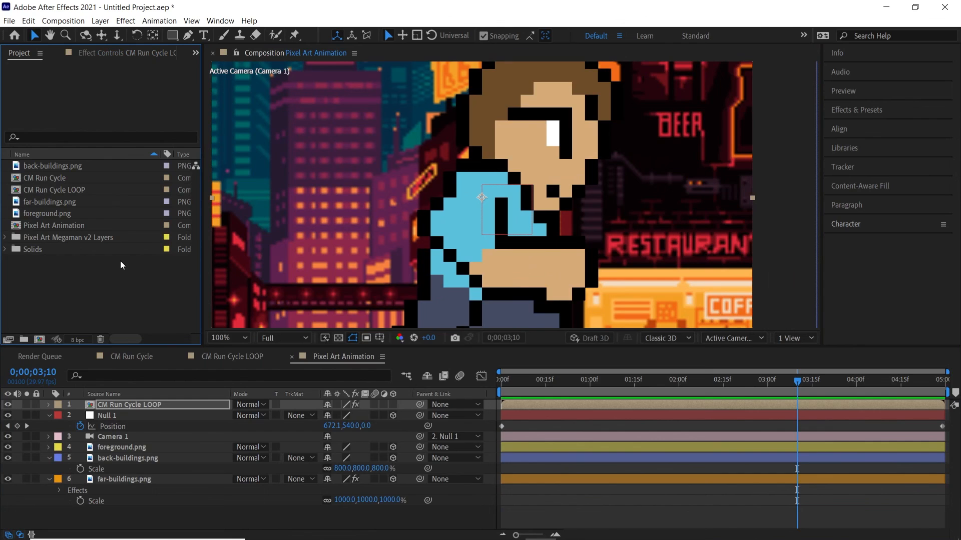
double_click(120, 263)
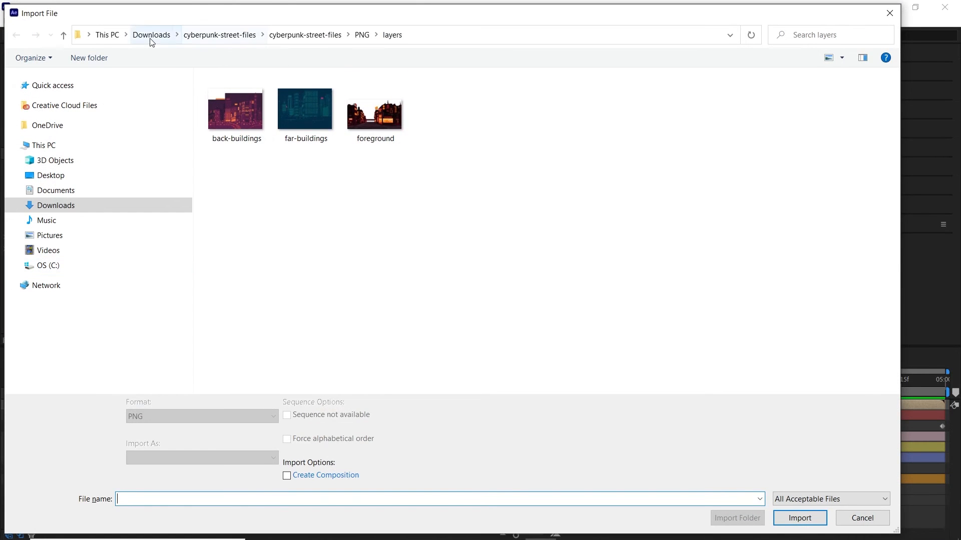
click(151, 39)
scroll(892, 242, up, 10)
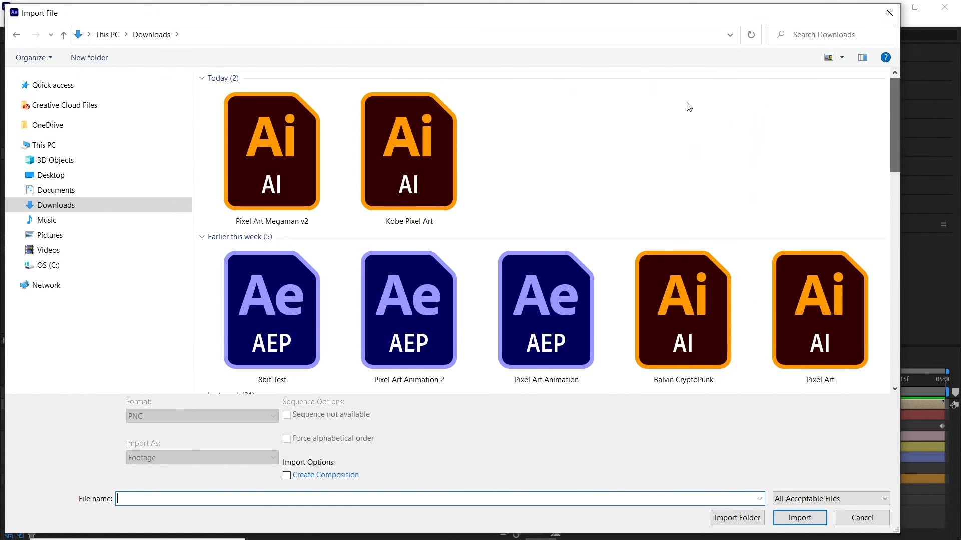
click(408, 150)
click(799, 518)
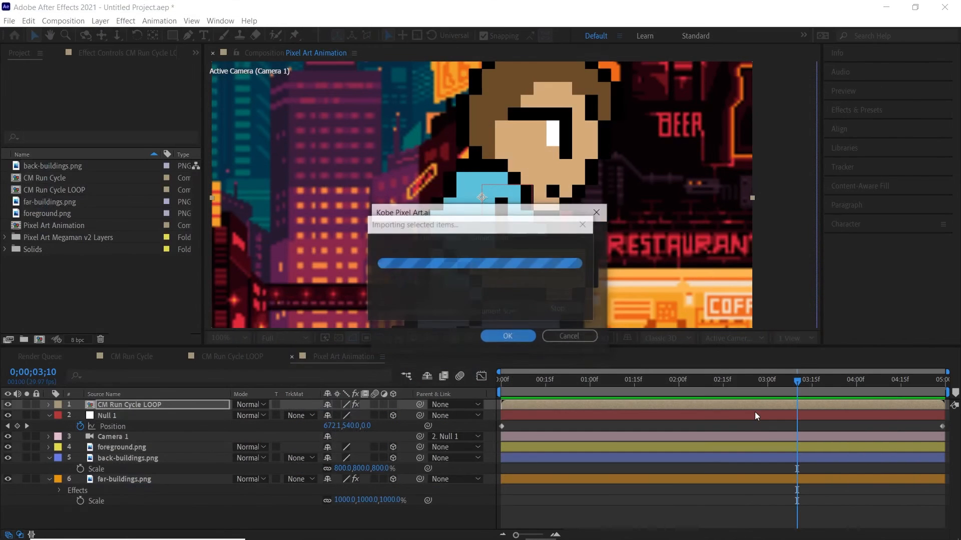
click(522, 335)
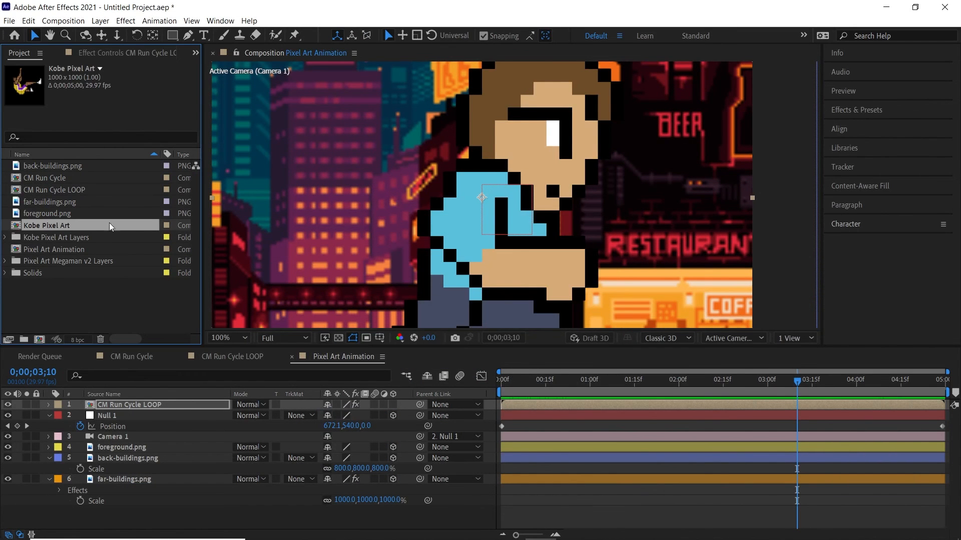
- Open the Kobe Pixel Art composition and set its frame size to 1920 x 1080 px
double_click(60, 226)
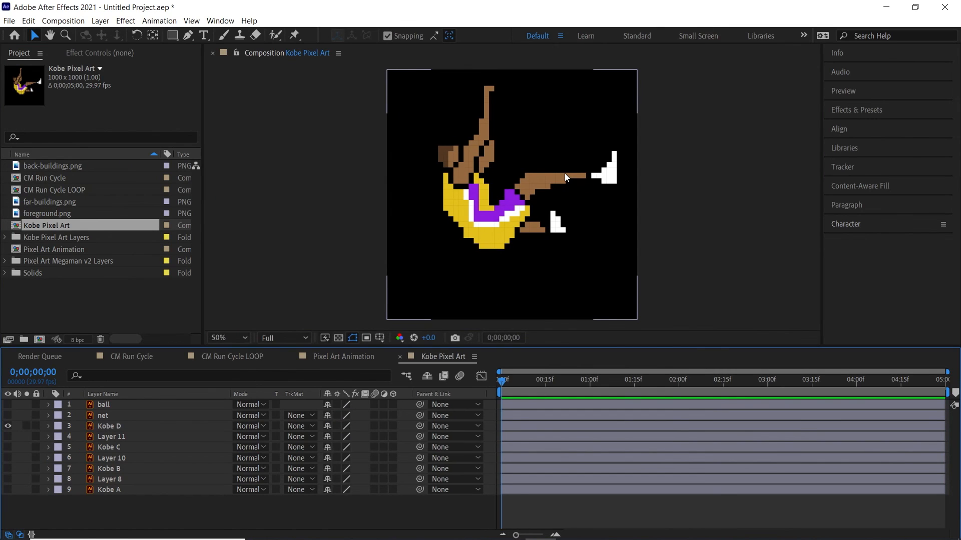
key(ctrl+k)
click(401, 244)
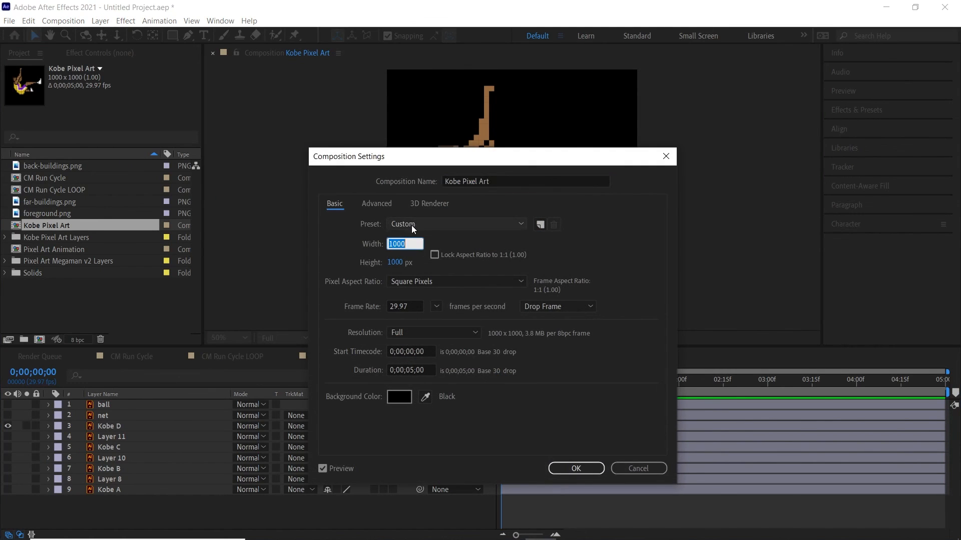
text(1920)
key(Tab)
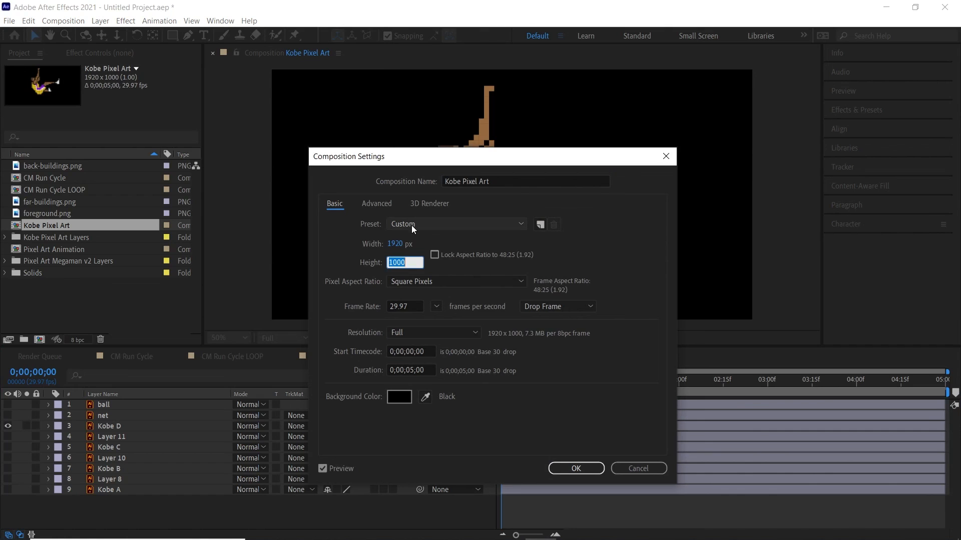
text(1080)
key(Return)
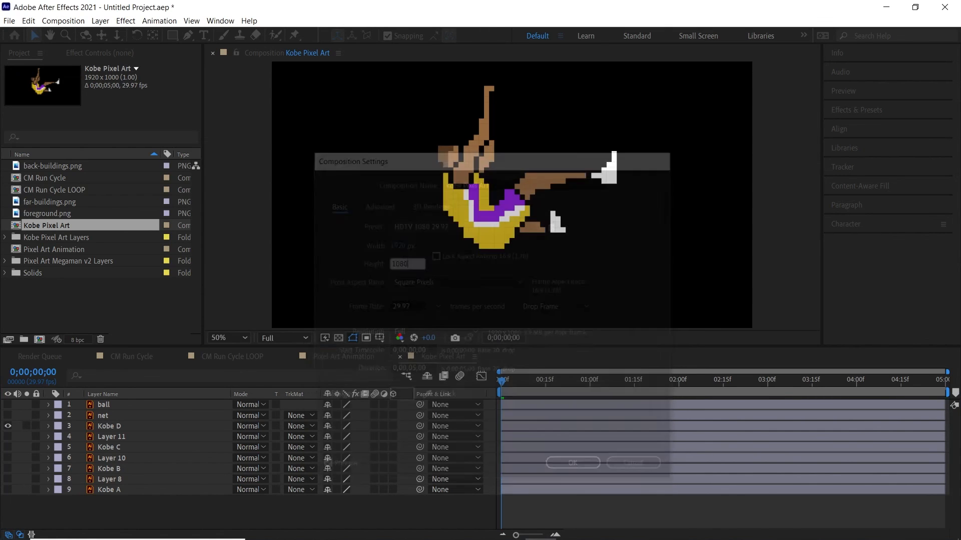
- Delete Layer 11, Layer 10 and Layer 8, and make the Kobe A, Kobe B and Kobe C layers visible
click(116, 436)
ctrl+click(125, 458)
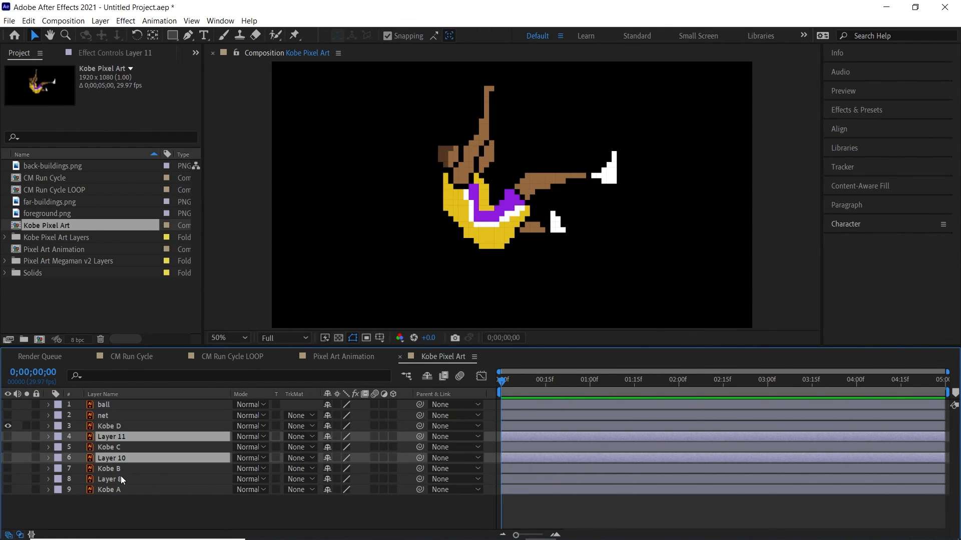
ctrl+click(121, 478)
key(Delete)
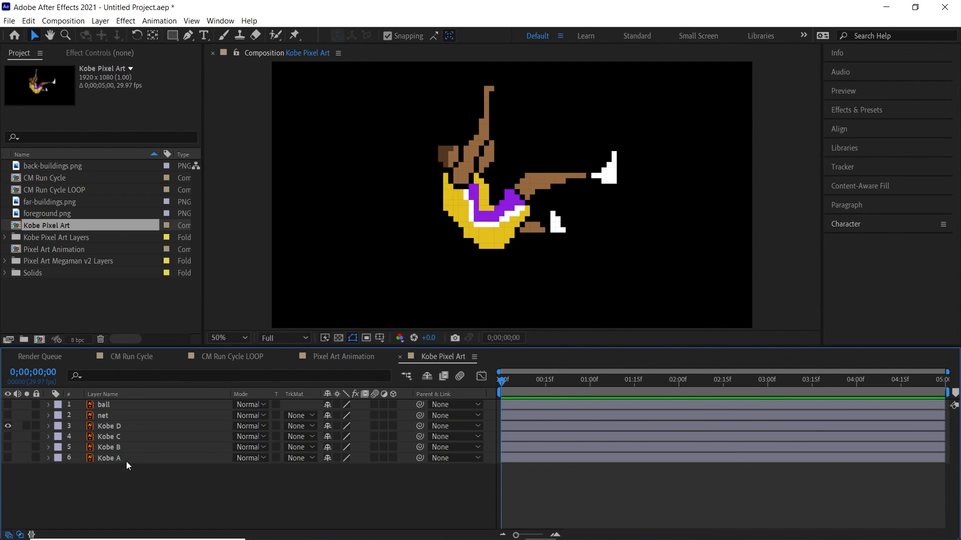
drag(7, 449, 8, 458)
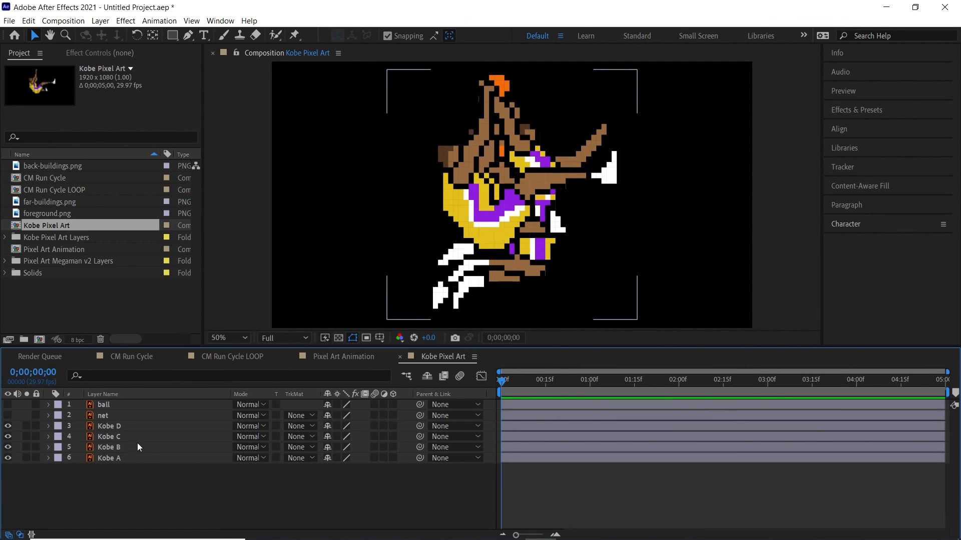
- Trim the ends of the Kobe A, B, C and D layers at 0;00;00;05
click(119, 459)
shift+click(108, 426)
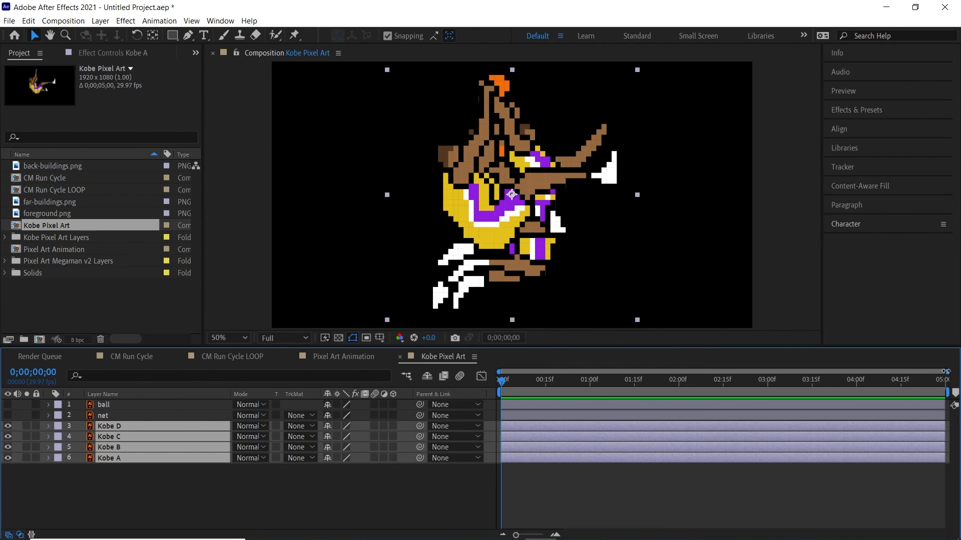
key(equal)
key(equal)
key(equal)
click(574, 382)
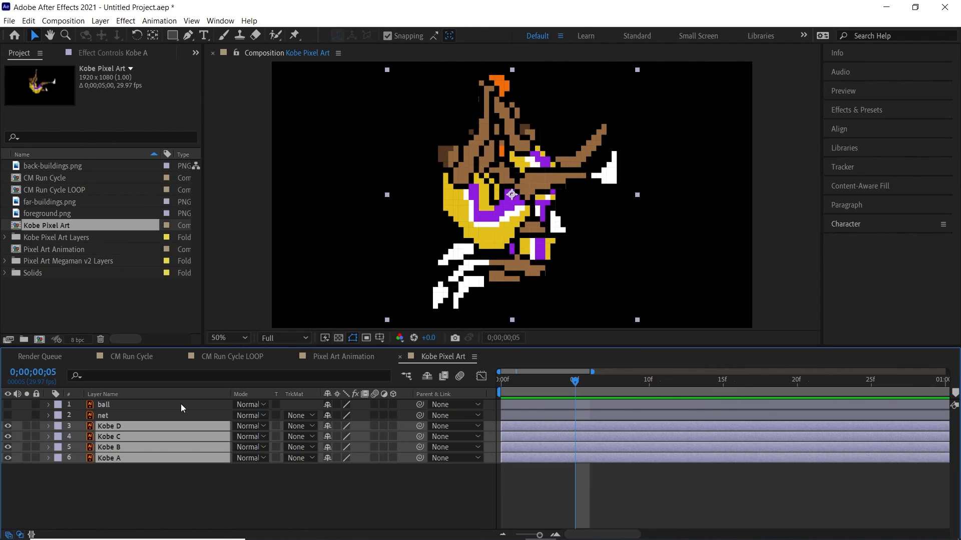
key(alt+bracketright)
key(F2)
- Stagger the Kobe B, Kobe C and Kobe D clips end to end in time, following Kobe A
drag(553, 449, 636, 446)
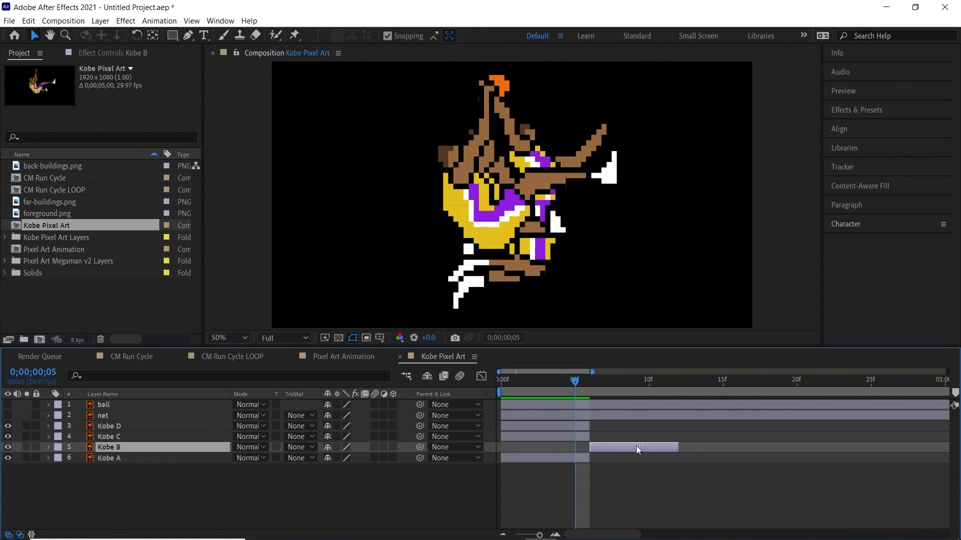
drag(564, 436, 710, 446)
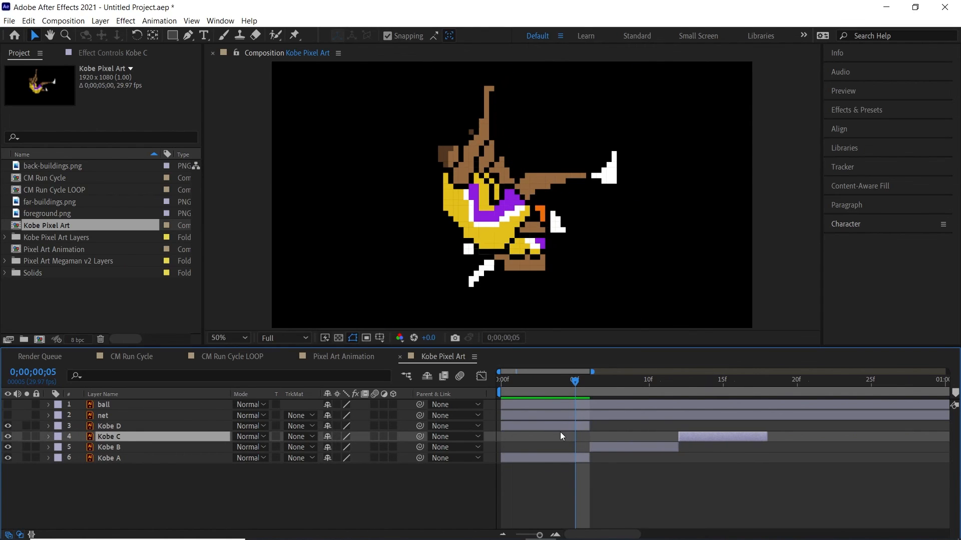
drag(561, 427, 791, 423)
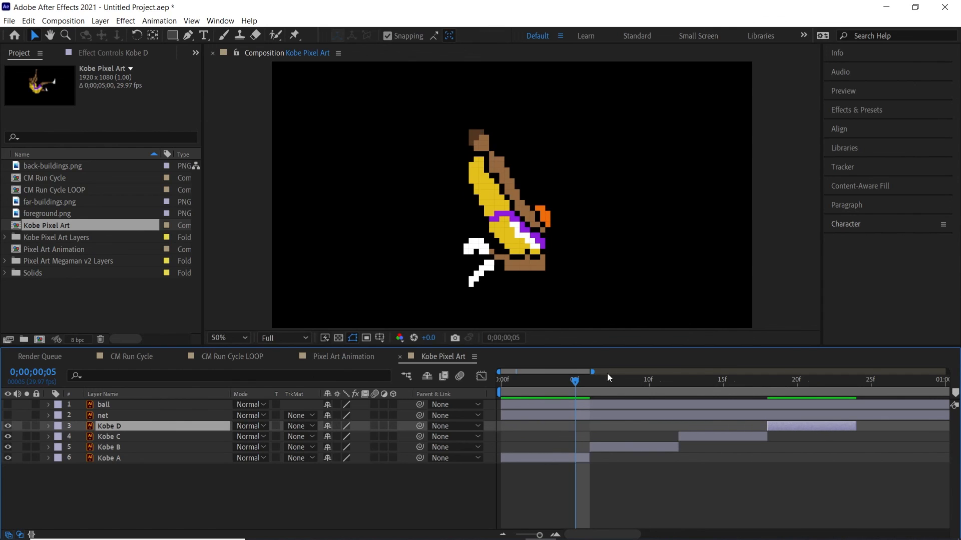
- Extend the end of Kobe D past the two-second mark and end the work area at 0;00;01;29
drag(593, 373, 773, 373)
drag(617, 425, 854, 422)
click(797, 384)
click(791, 385)
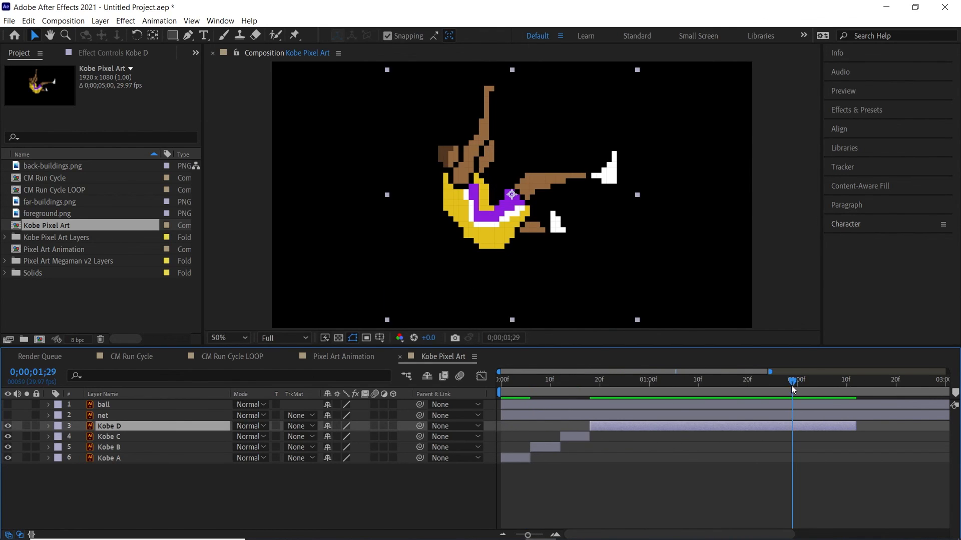
key(n)
- Make the net layer visible and move the hoop to the upper right area of the frame
click(8, 417)
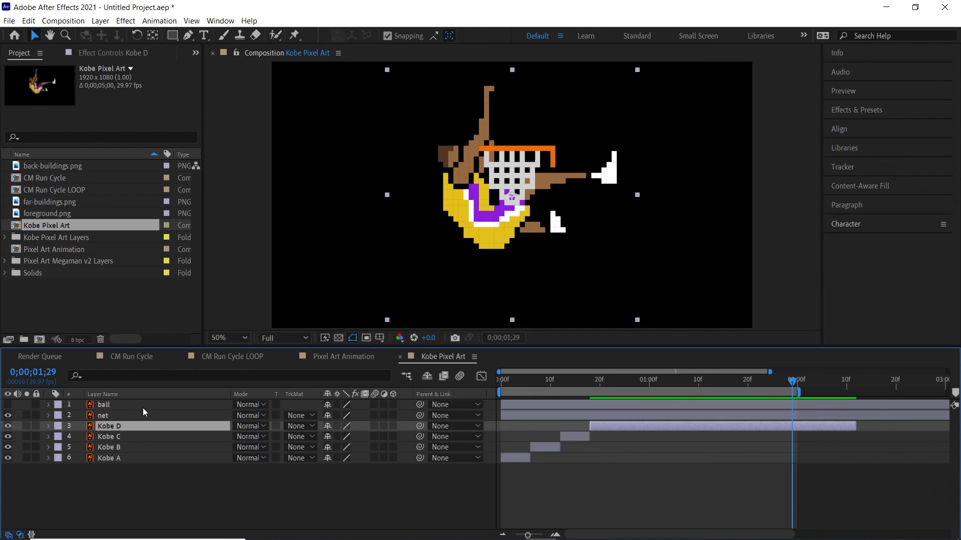
click(120, 419)
drag(533, 173, 644, 101)
- Turn off snapping and move the Kobe D figure right and slightly up so its raised hand meets the rim
click(453, 207)
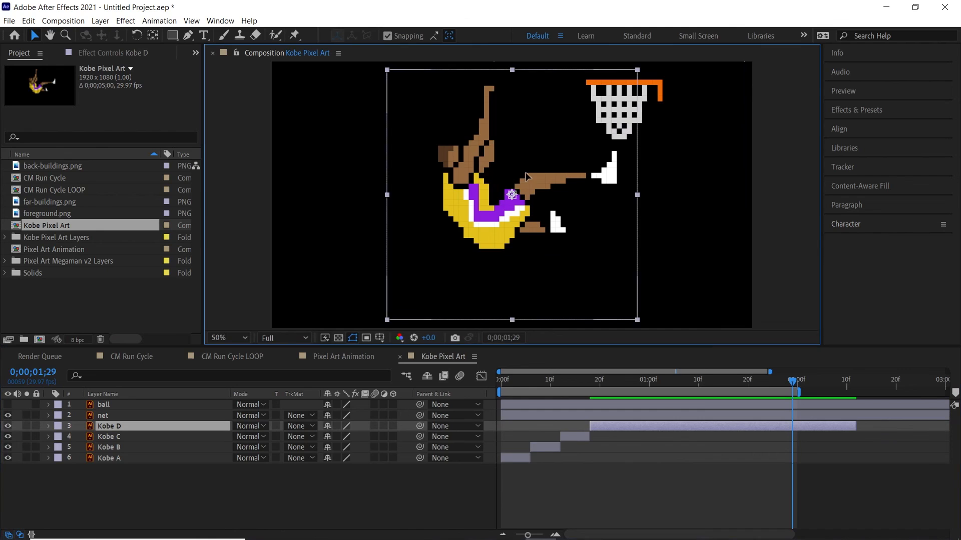
drag(513, 167, 604, 167)
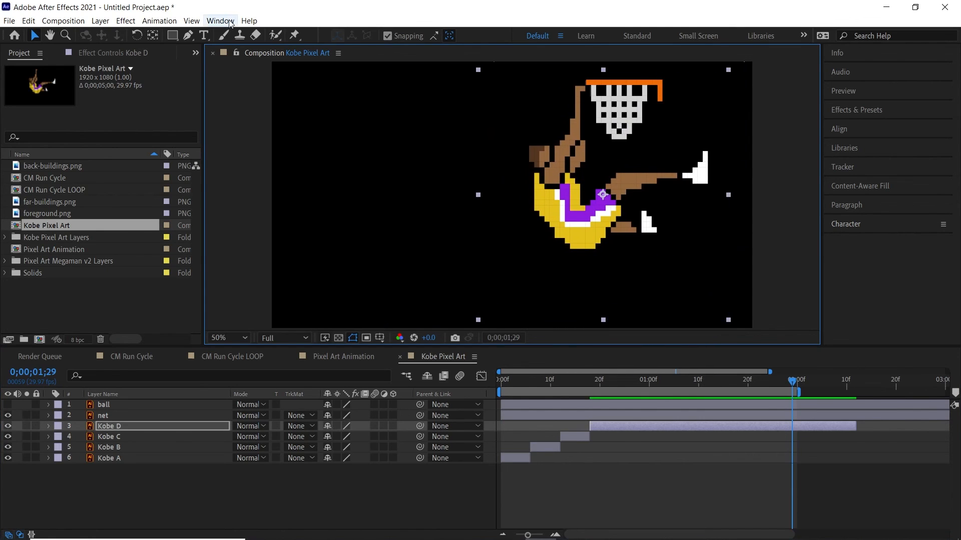
click(408, 37)
drag(591, 215, 591, 209)
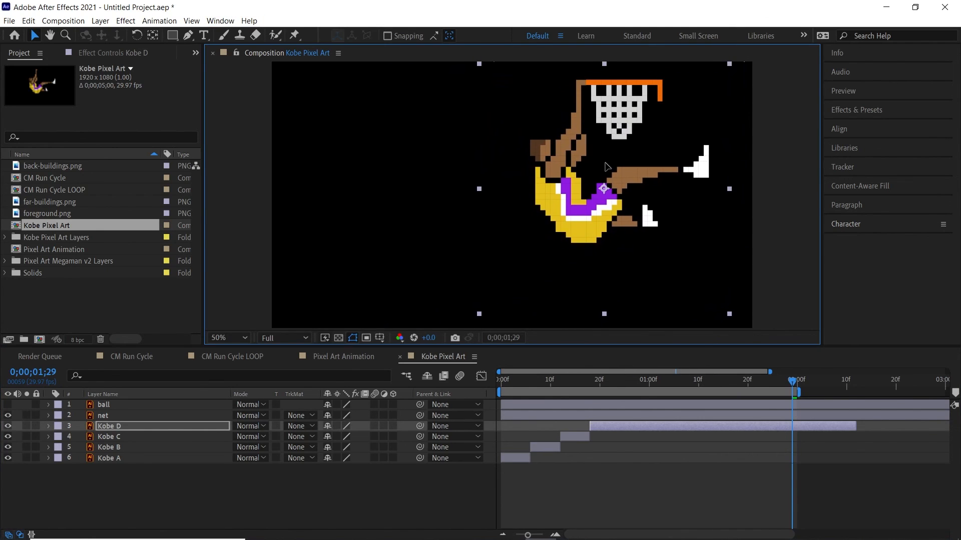
- At 0;00;00;12, nudge the Kobe C figure slightly right and down relative to the hoop
drag(580, 383, 561, 384)
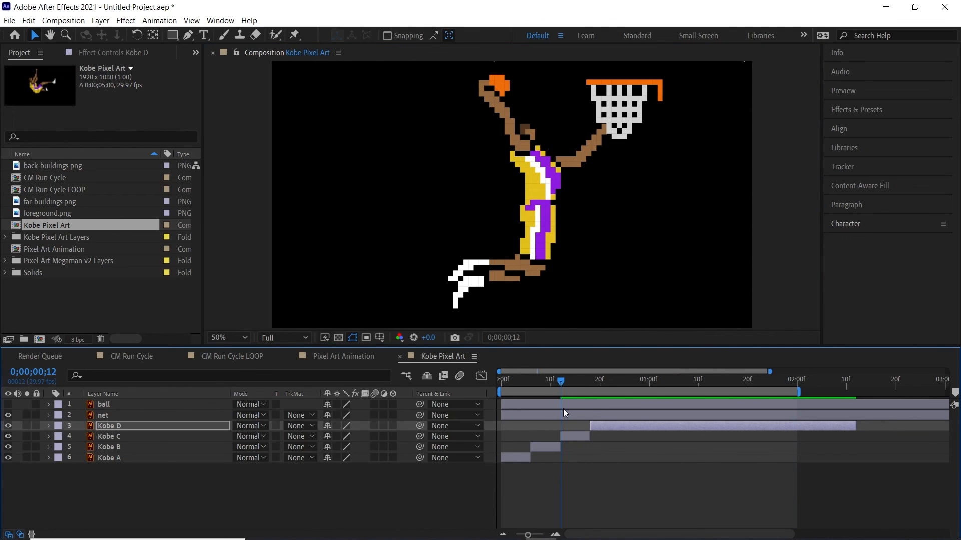
click(577, 435)
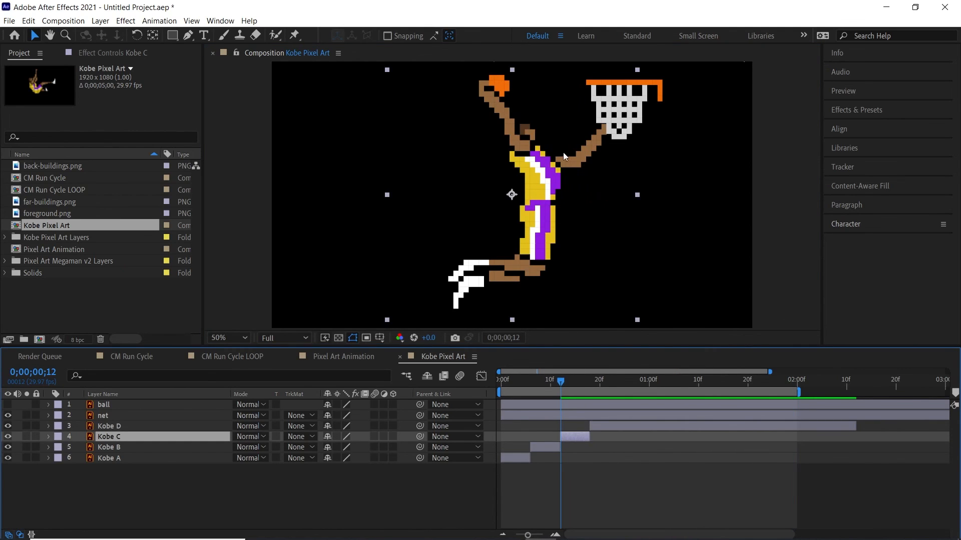
drag(564, 156, 570, 161)
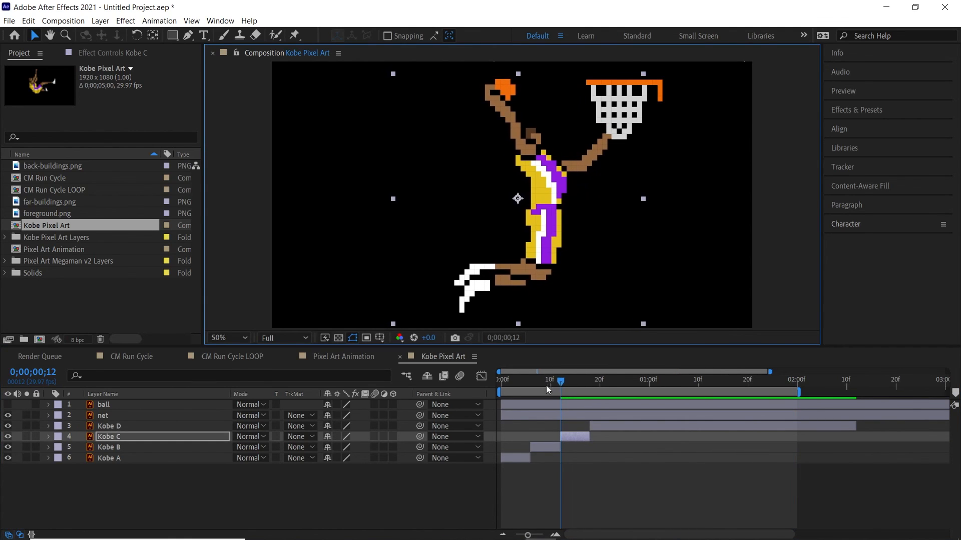
- At 0;00;00;08, move the Kobe B figure left, farther from the hoop
drag(547, 390, 541, 386)
click(548, 445)
drag(547, 221, 521, 222)
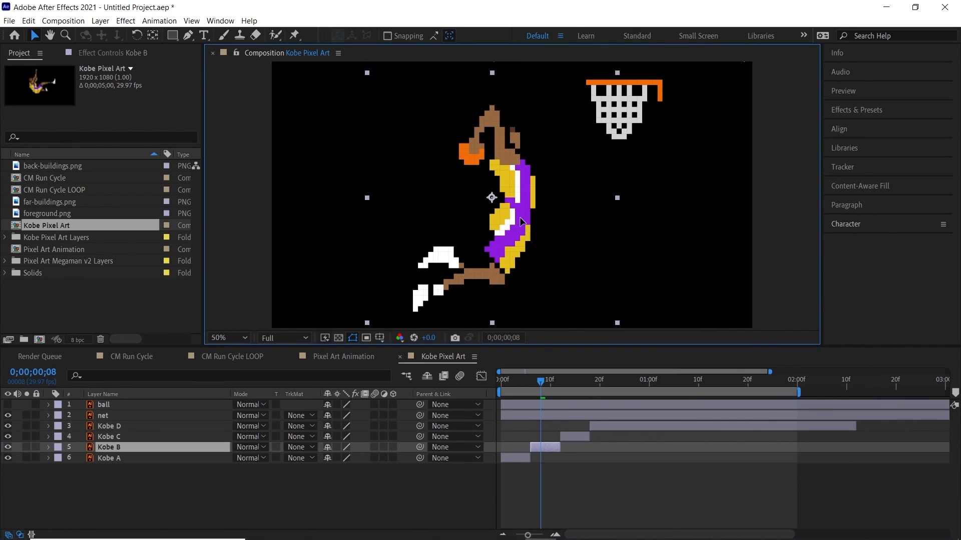
- At 0;00;00;01, move the Kobe A figure left and down, farther from the hoop, checking its position against the following poses
drag(540, 381, 506, 381)
click(514, 458)
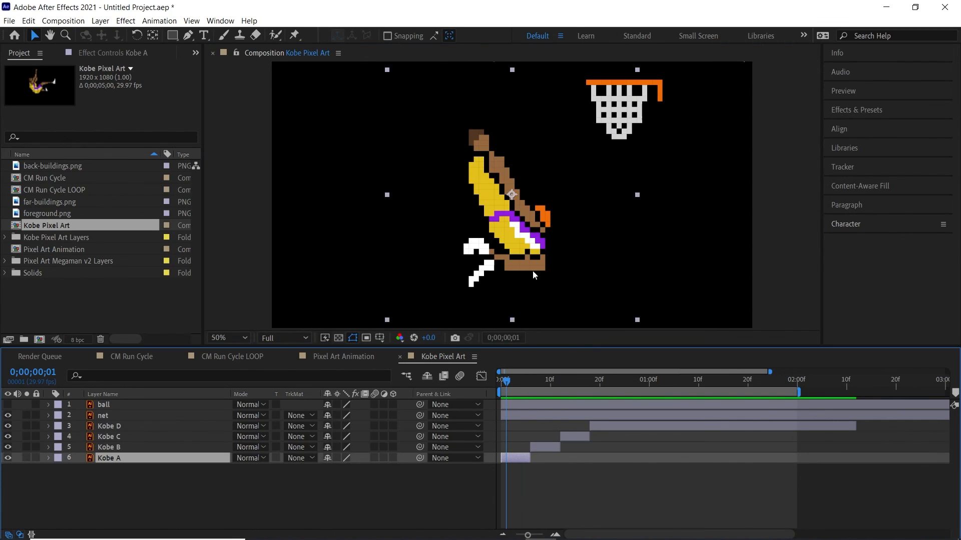
drag(533, 275, 483, 291)
drag(531, 389, 475, 392)
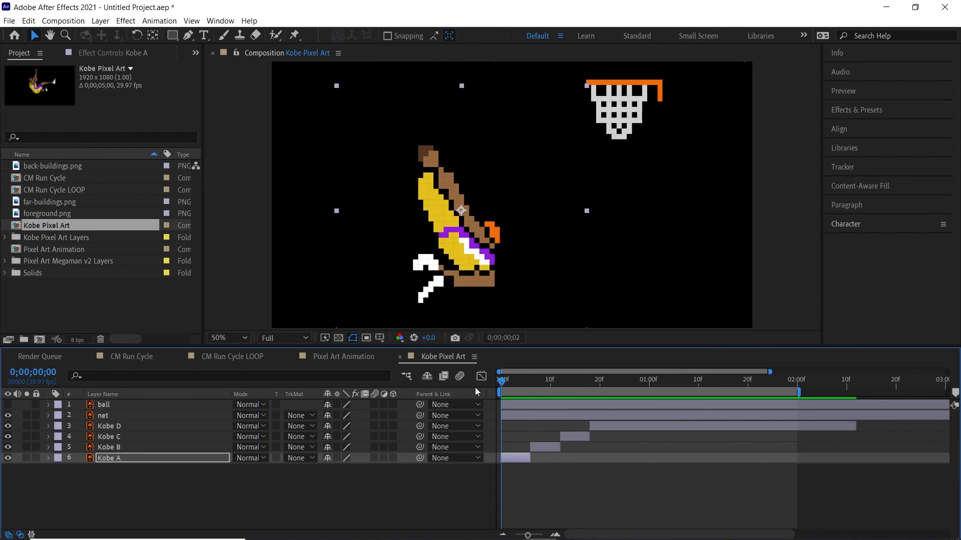
key(space)
key(space)
drag(504, 275, 497, 285)
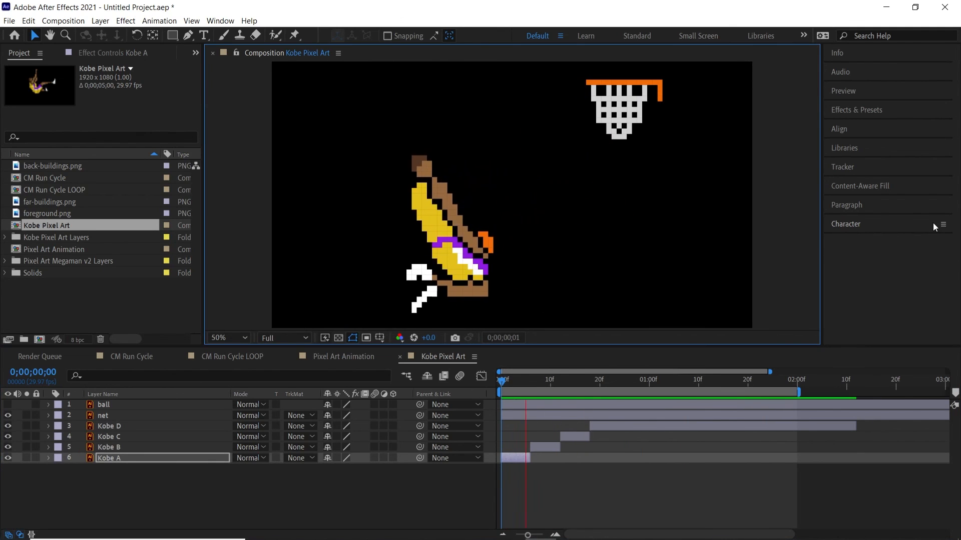
- Play back the dunk animation from the first frame to review the motion from Kobe A through Kobe D
key(space)
click(460, 389)
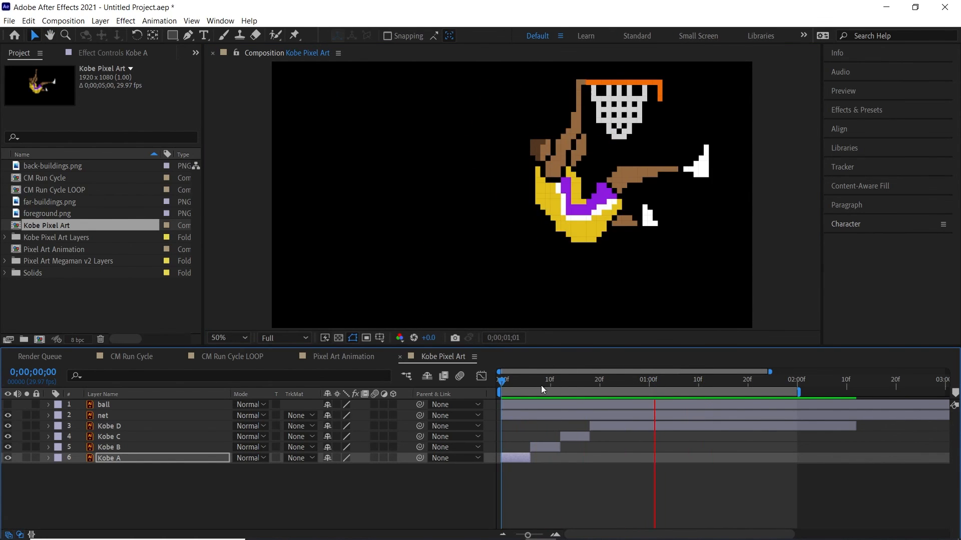
click(463, 388)
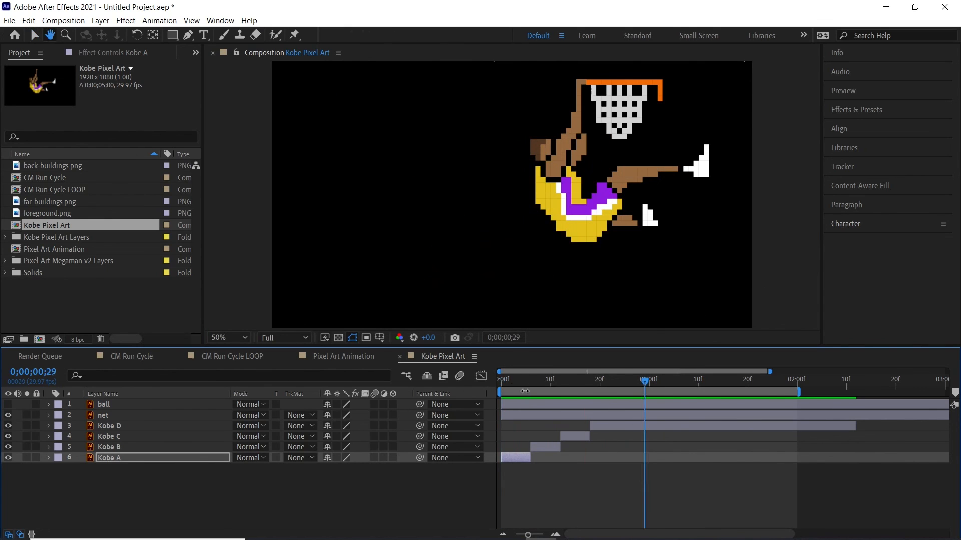
key(space)
key(space)
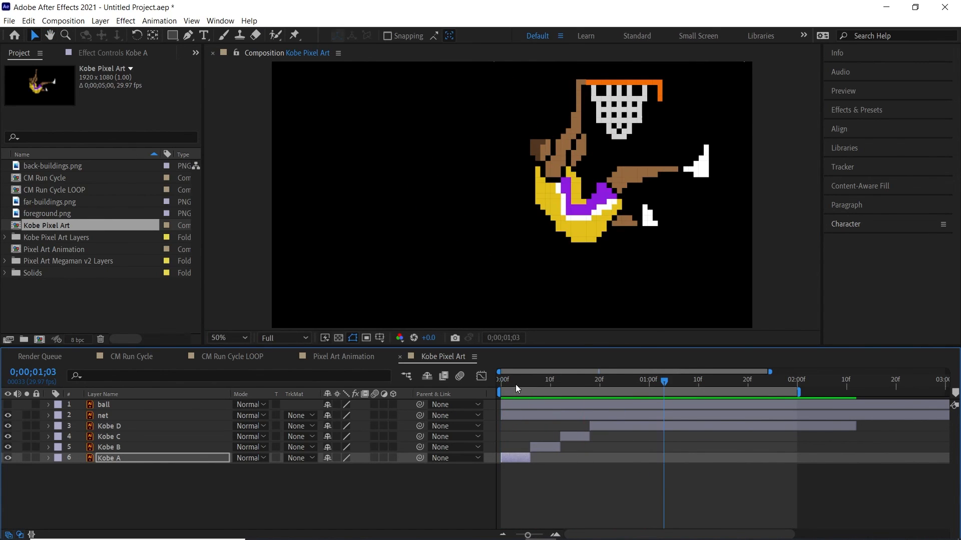
key(space)
key(space)
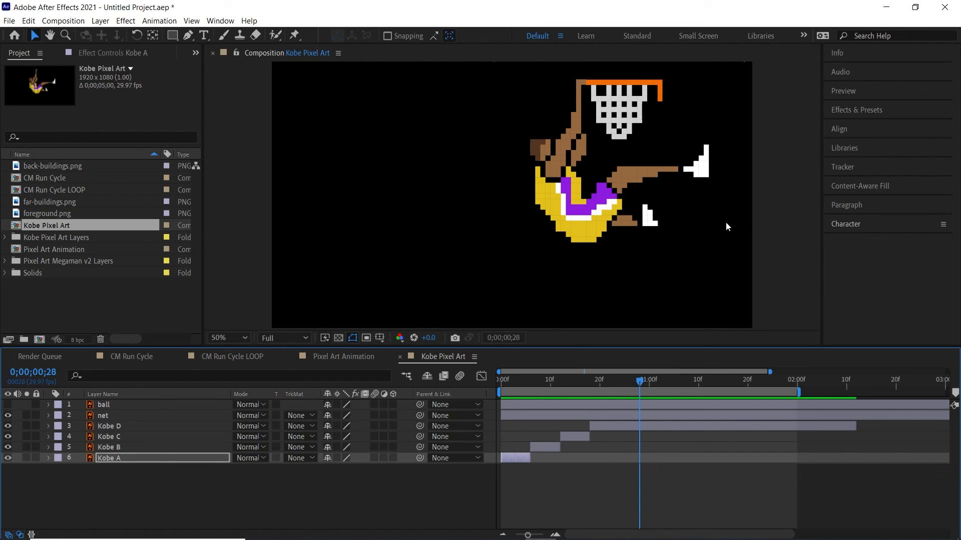
- Switch to the browser and look through itch.io's top free game assets for pixel-art packs
key(alt+Tab)
key(alt+Tab)
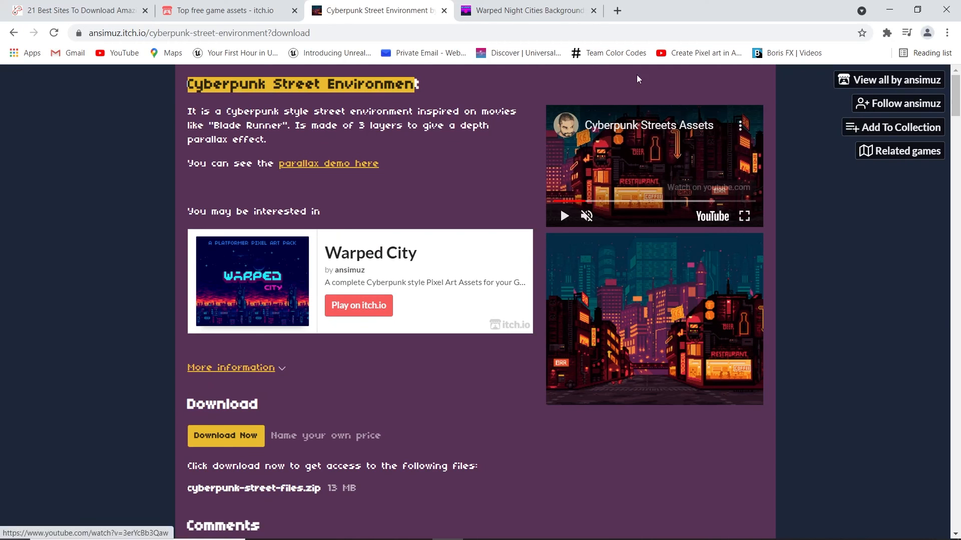
click(239, 15)
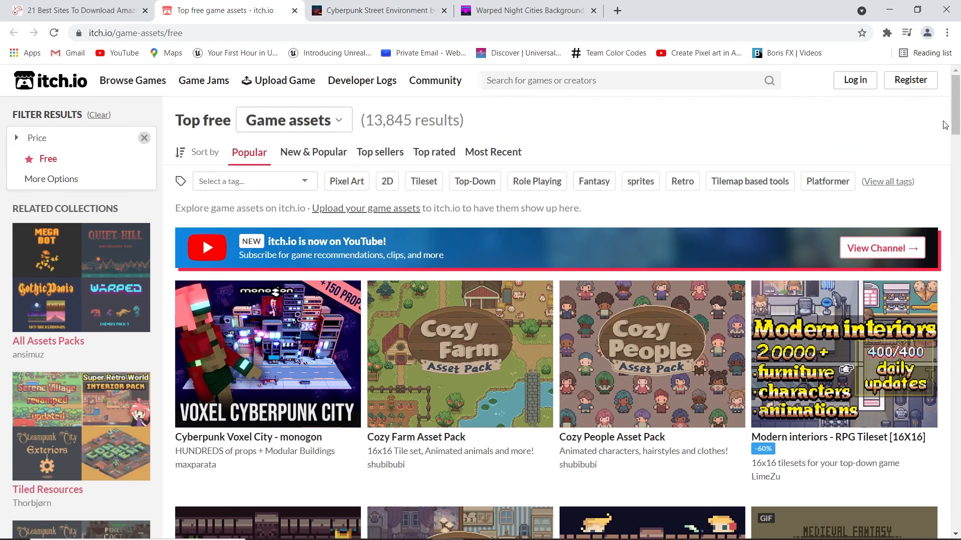
drag(953, 126, 953, 238)
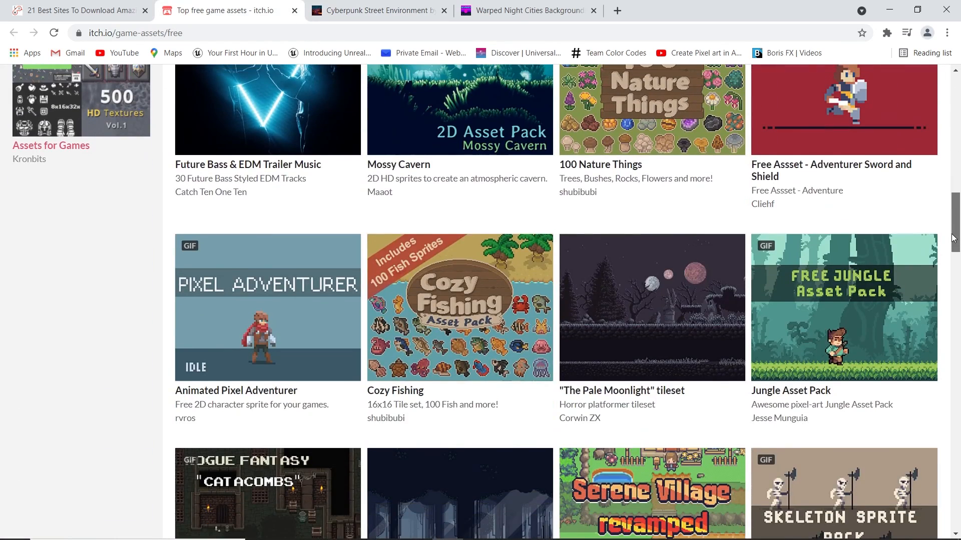